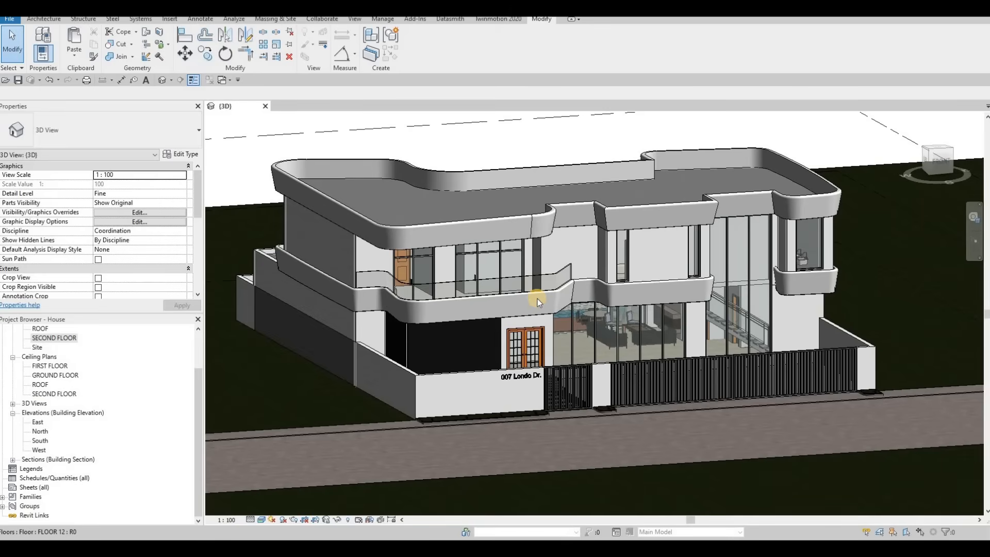
Examine the existing generic-model bands around the roof and balconies by selecting them and orbiting the 3D view.
left_click(433, 239)
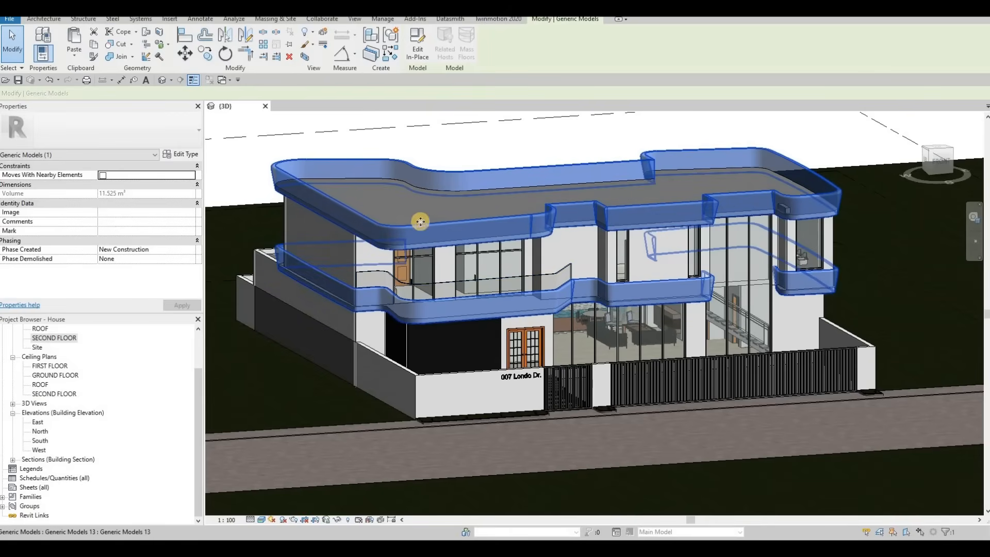
key("Escape")
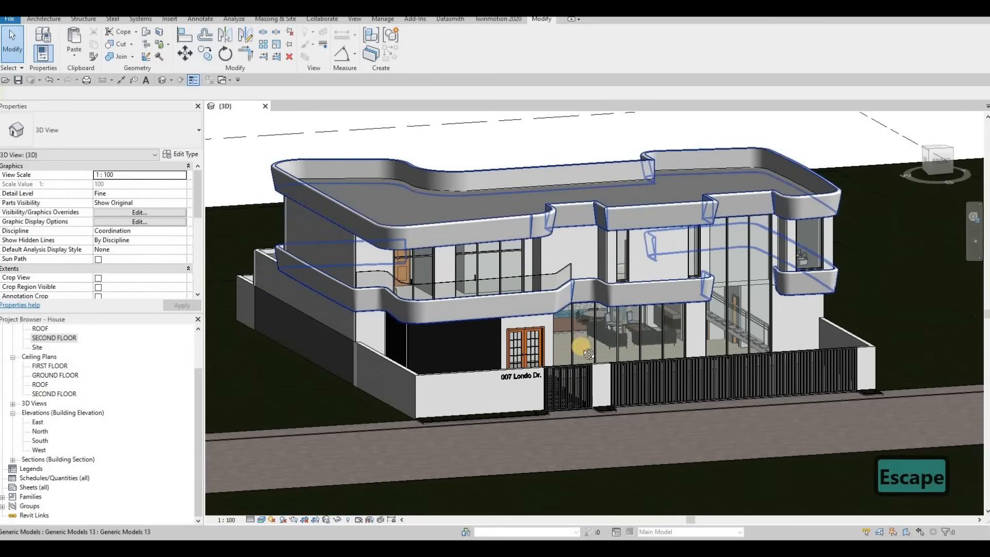
middle_click_drag(588, 354, 537, 292, "shift")
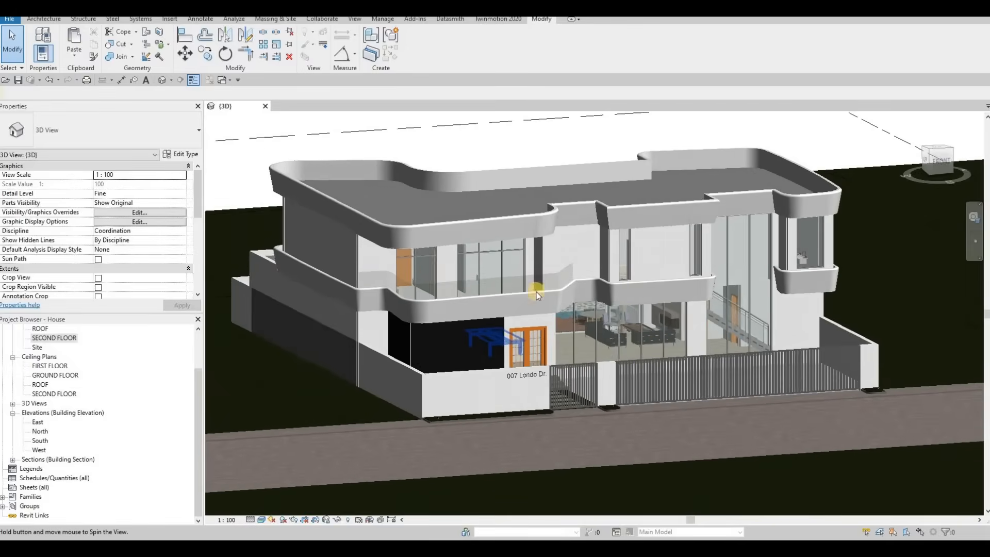
left_click(493, 285)
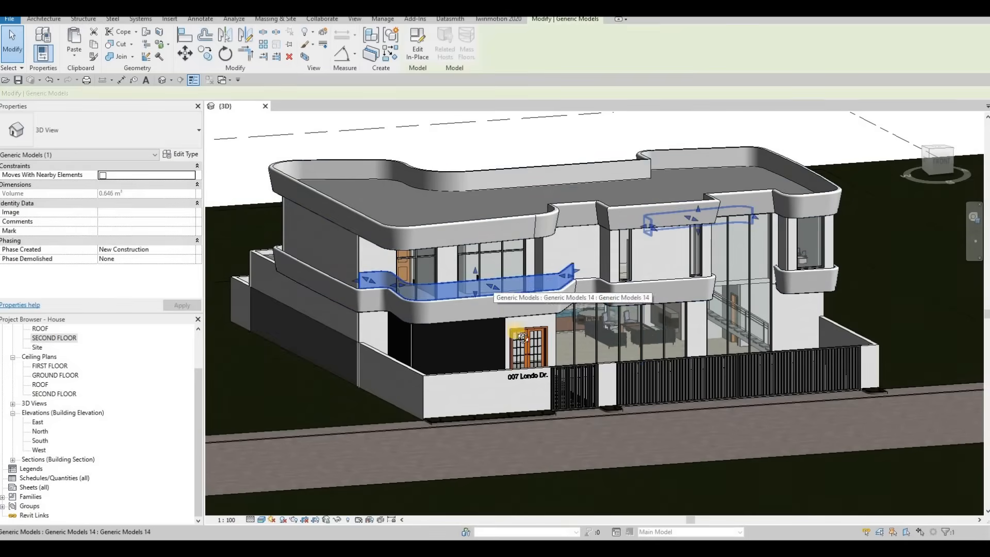
middle_click_drag(543, 339, 617, 384, "shift")
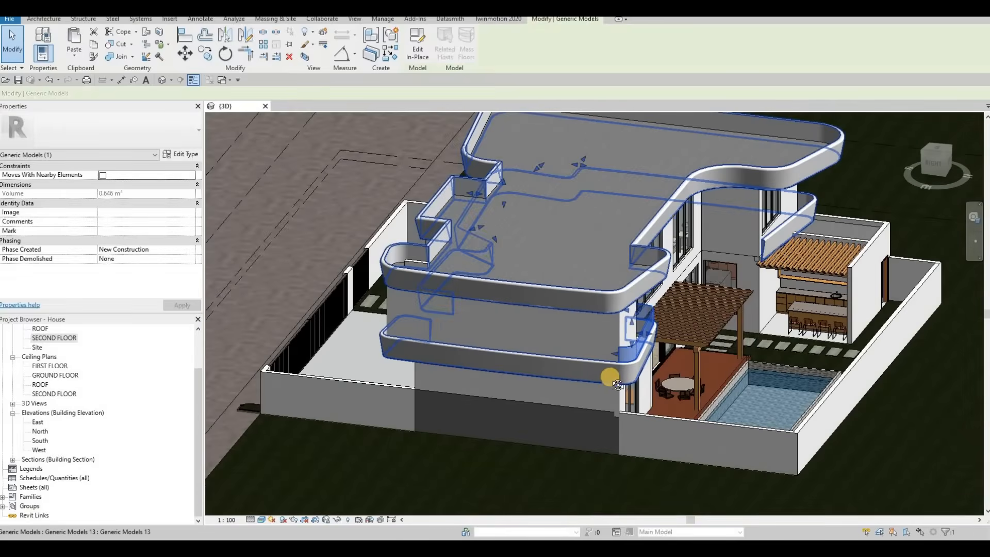
middle_click_drag(669, 346, 663, 342, "shift")
scroll(665, 340, "up", 3)
middle_click_drag(335, 348, 492, 299, "shift")
scroll(388, 259, "down", 1)
middle_click_drag(388, 260, 583, 309, "shift")
key("Escape")
left_click(243, 327)
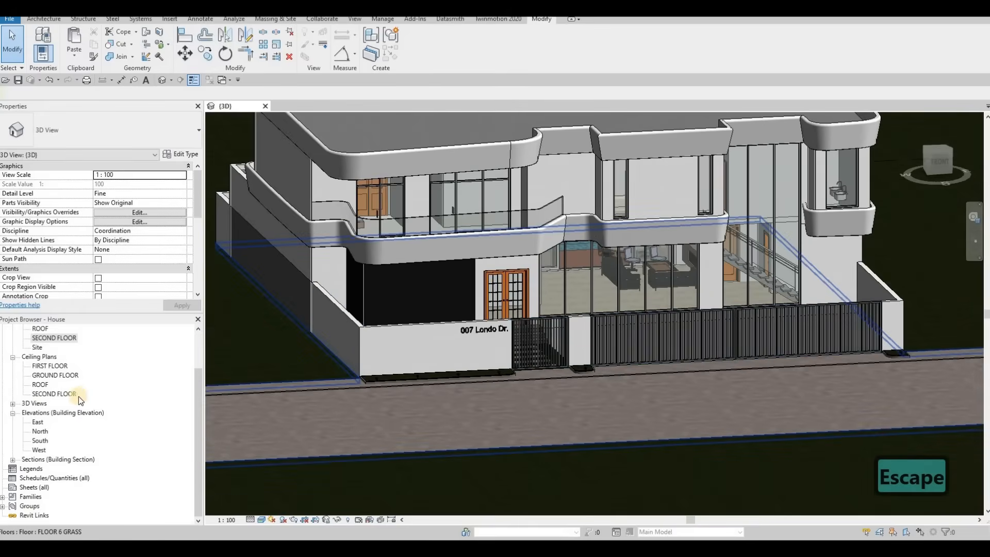
Open the South elevation, zoom to the front fence wall, and start a new in-place generic model with the default name.
double_click(39, 441)
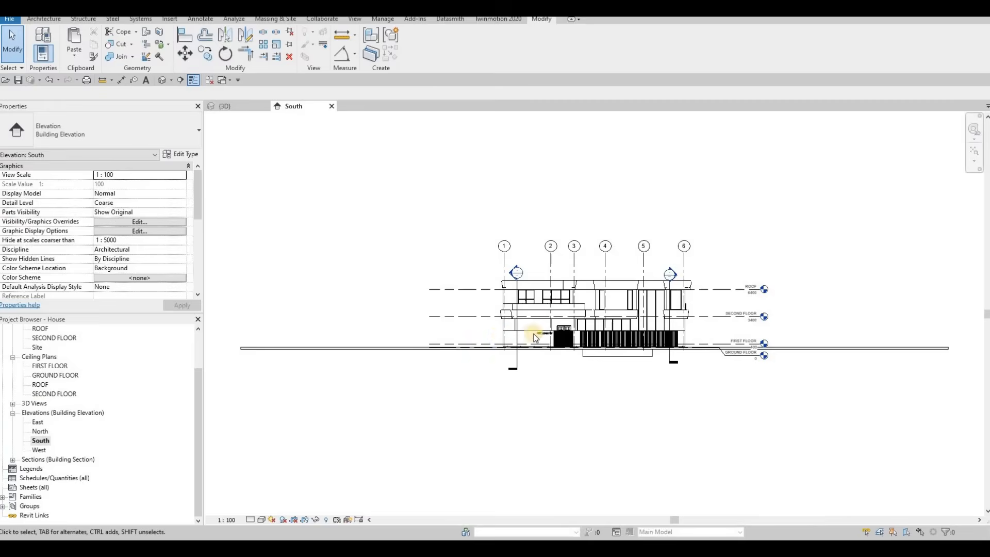
scroll(555, 311, "up", 5)
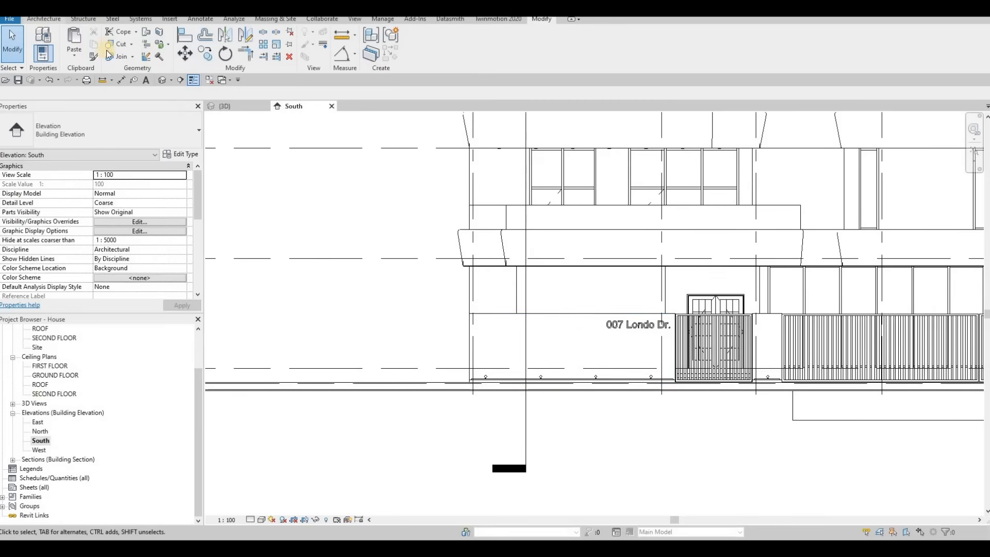
left_click(121, 59)
left_click(135, 95)
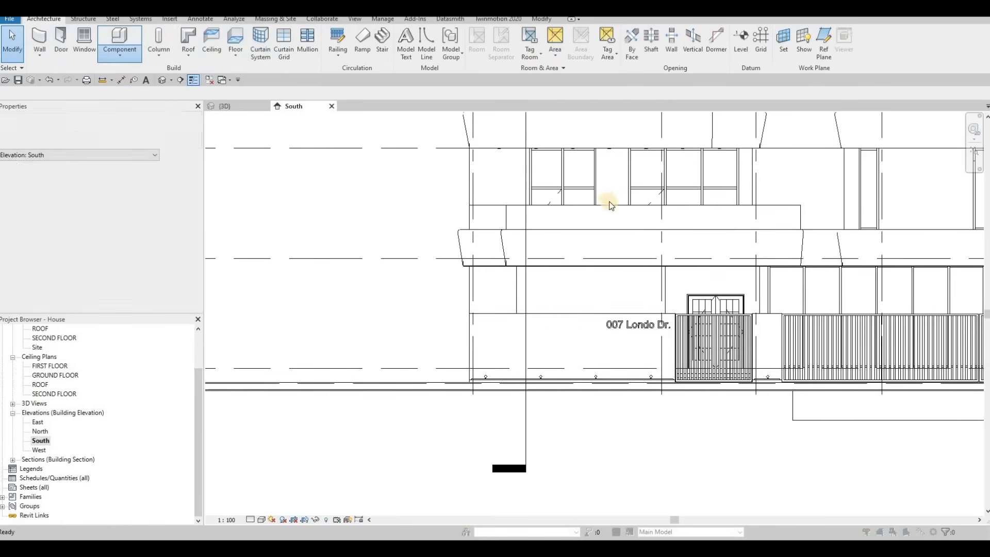
scroll(580, 230, "down", 3)
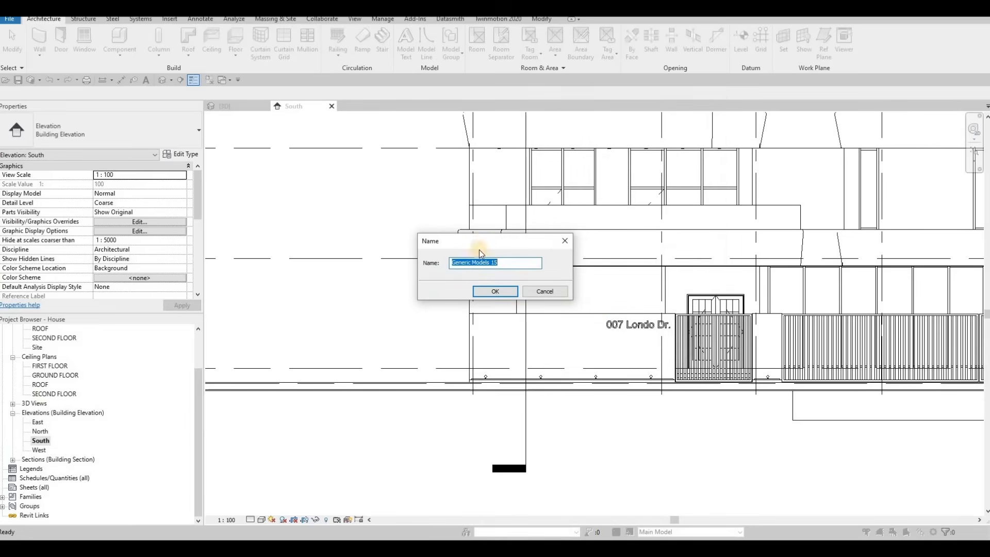
left_click(486, 292)
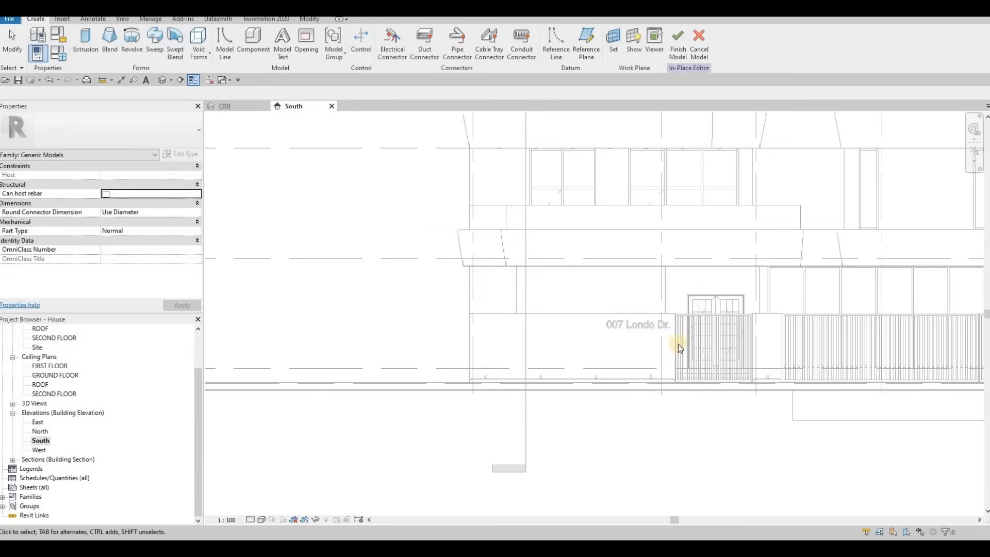
Start an Extrusion and pick the exterior fence wall face as its work plane.
middle_click_drag(567, 294, 504, 294)
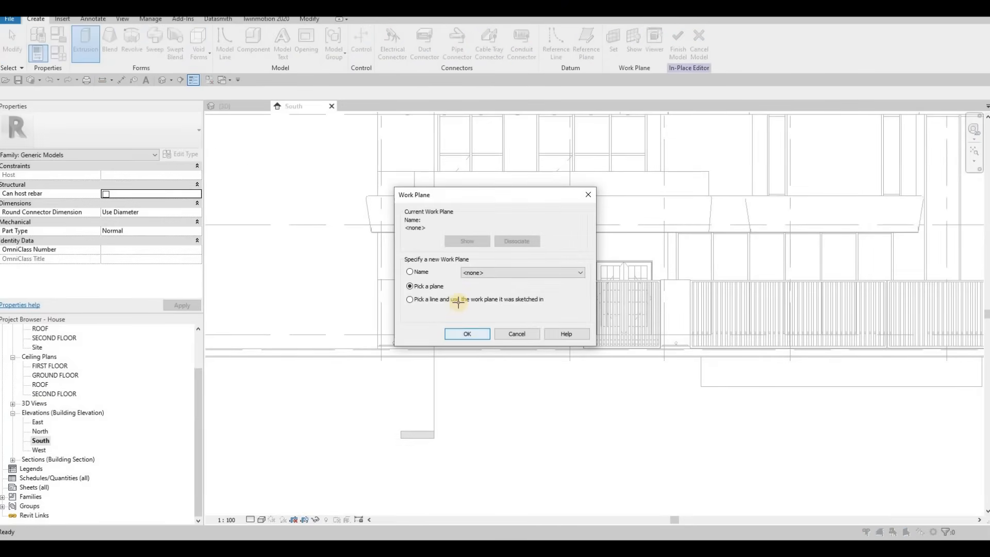
key("Return")
left_click(464, 294)
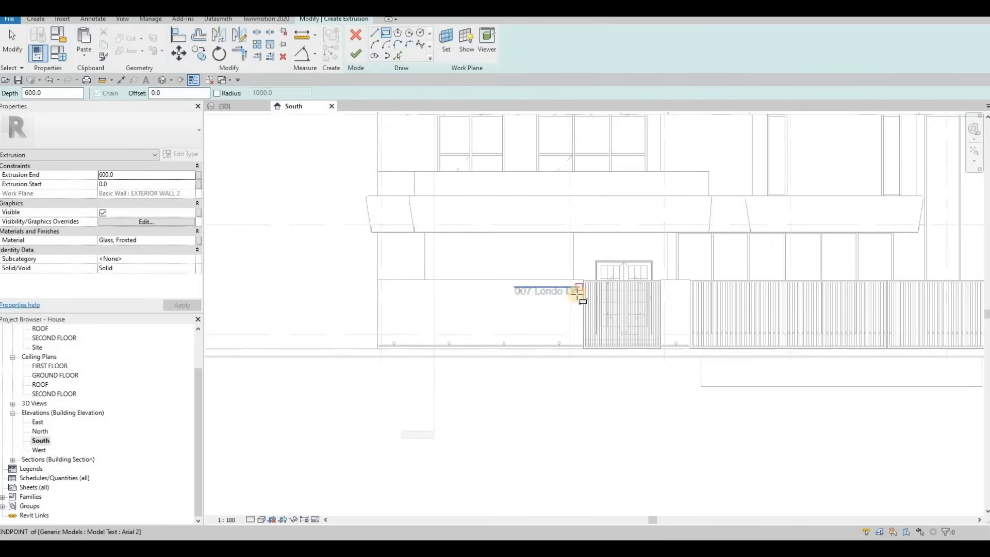
Sketch a rectangle about 5600 mm wide and 1274 mm tall below the address lettering, left of the gate.
scroll(582, 295, "up", 2)
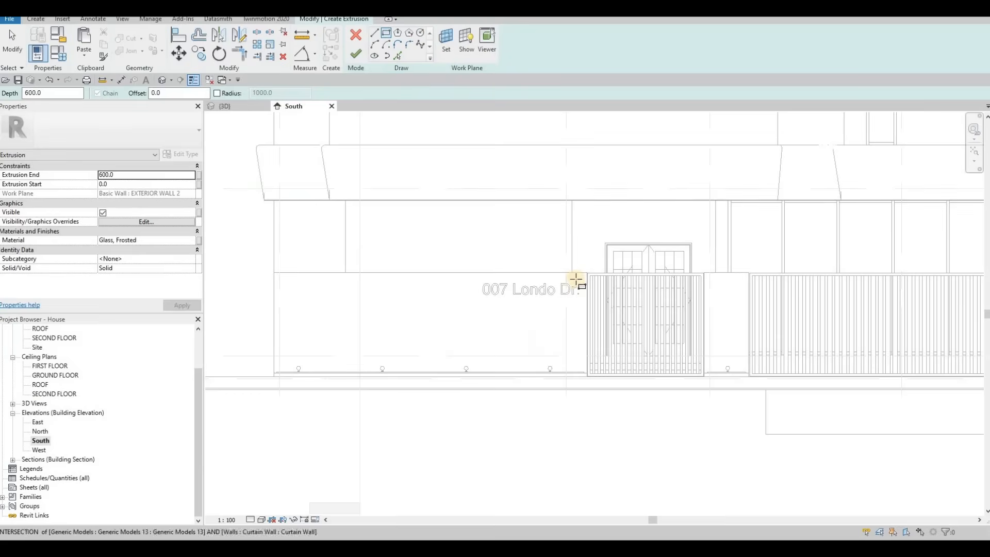
left_click(586, 302)
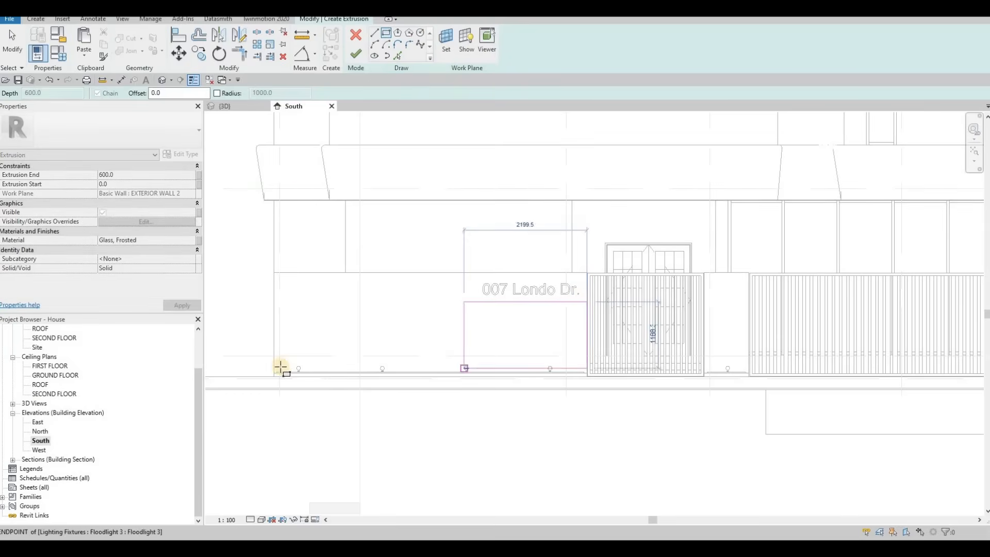
left_click(273, 373)
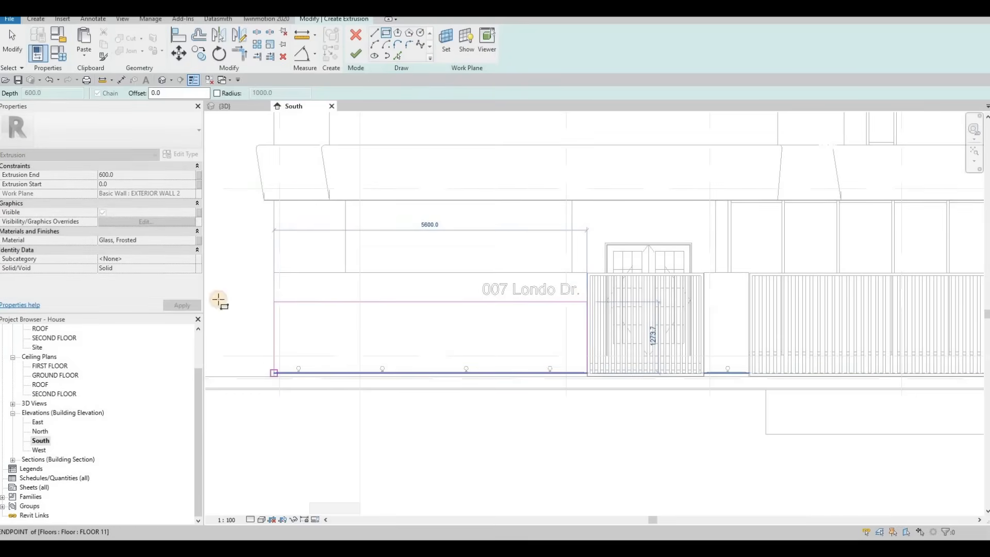
key("Escape")
Set the extrusion end to 20.
left_click(128, 175)
double_click(128, 175)
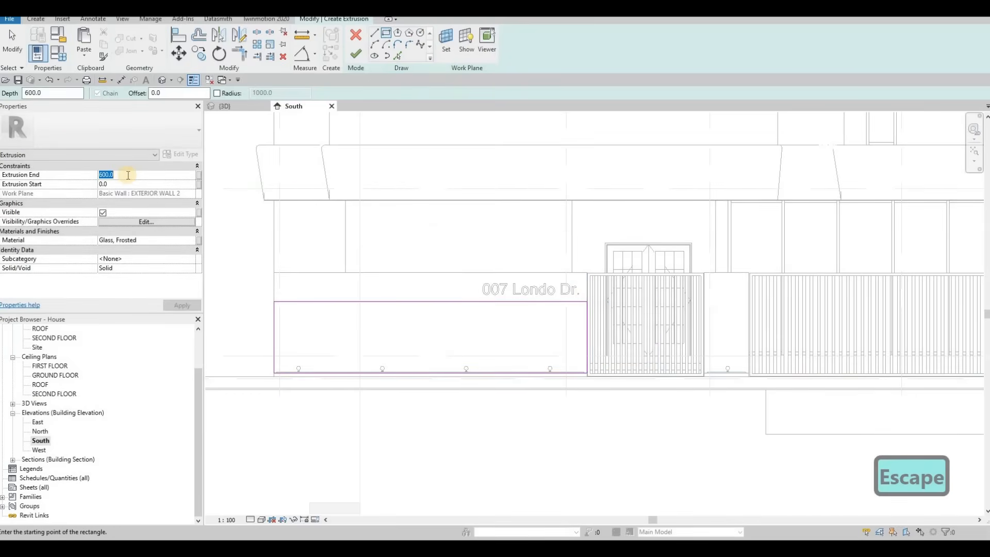
type("10")
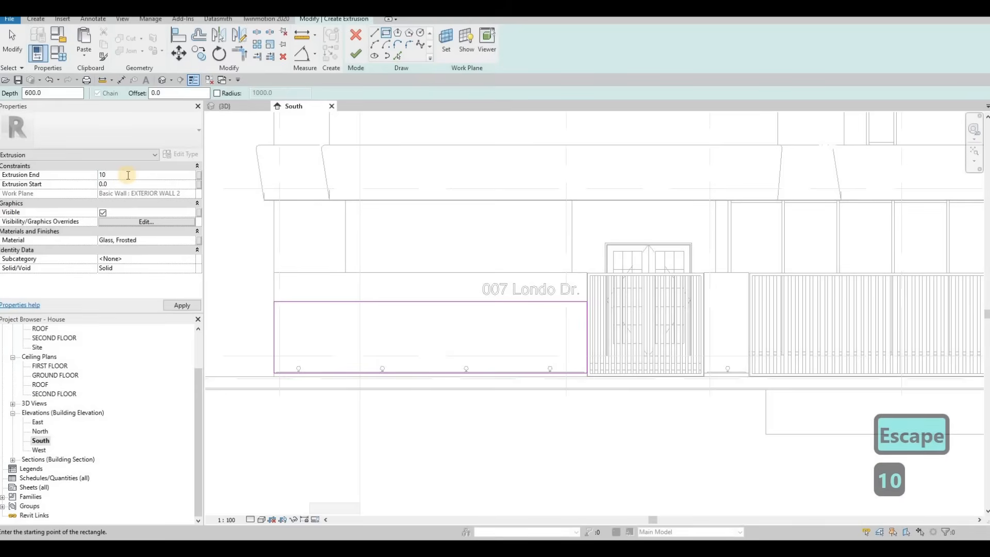
key("BackSpace")
key("BackSpace")
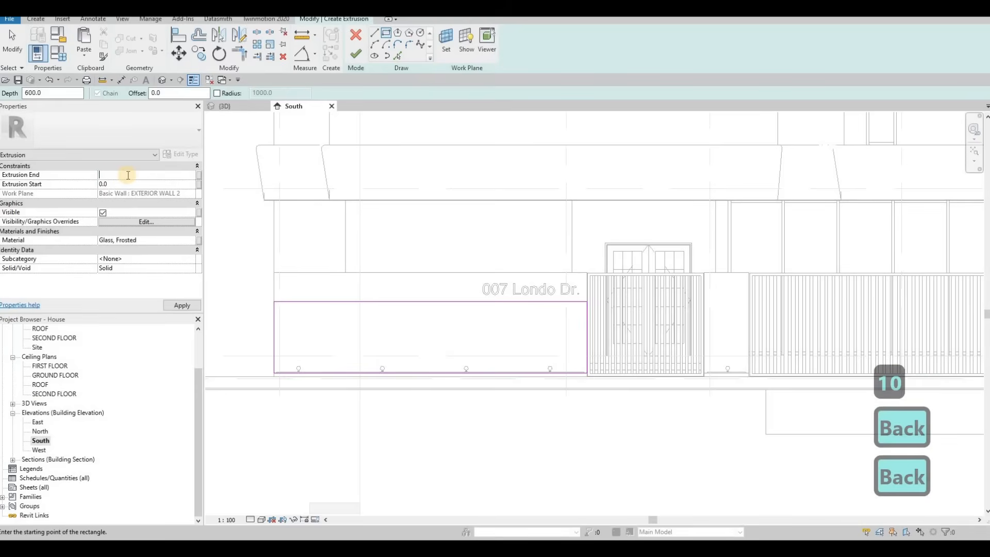
type("20")
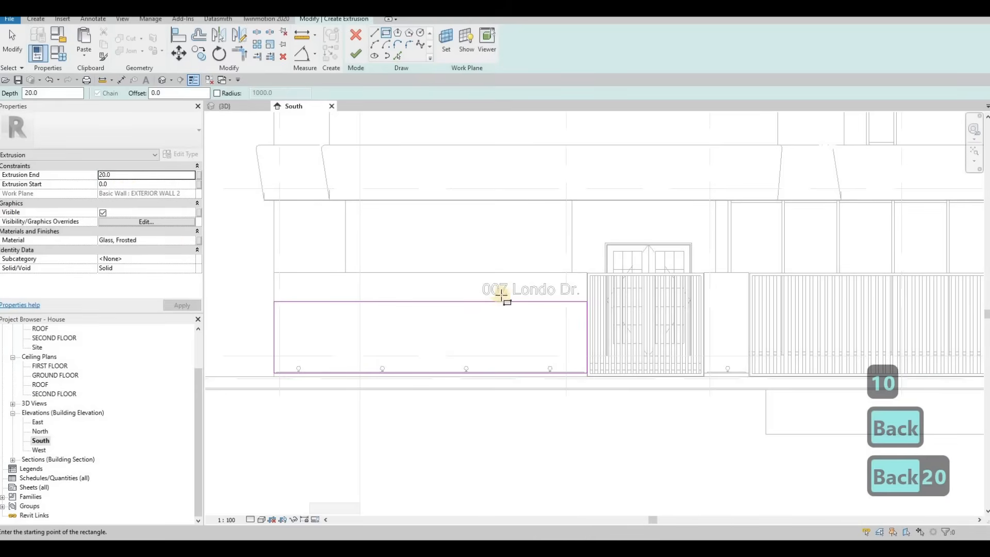
key("Escape")
key("Escape")
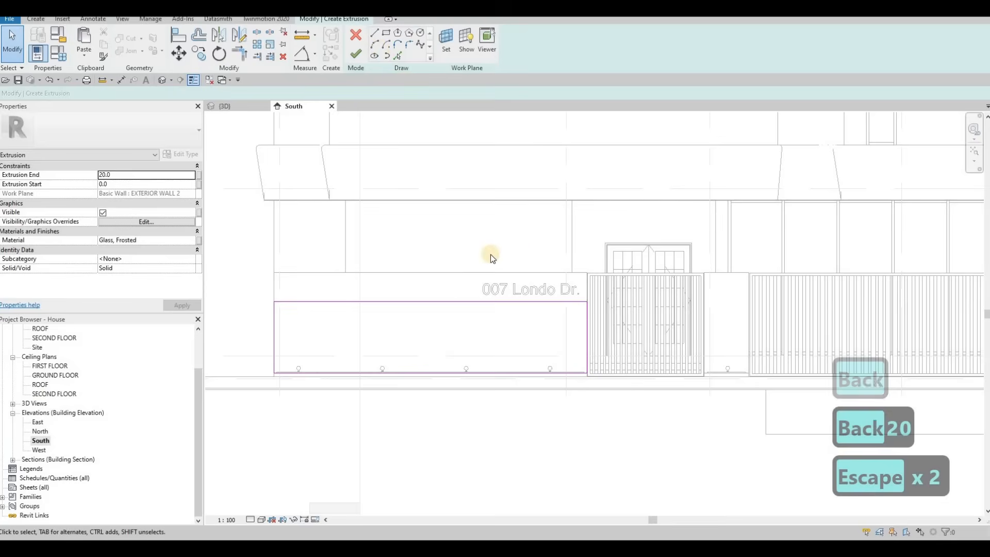
Sketch a narrow horizontal rectangle about 3340 mm long inside the lower part of the outer rectangle.
left_click(374, 33)
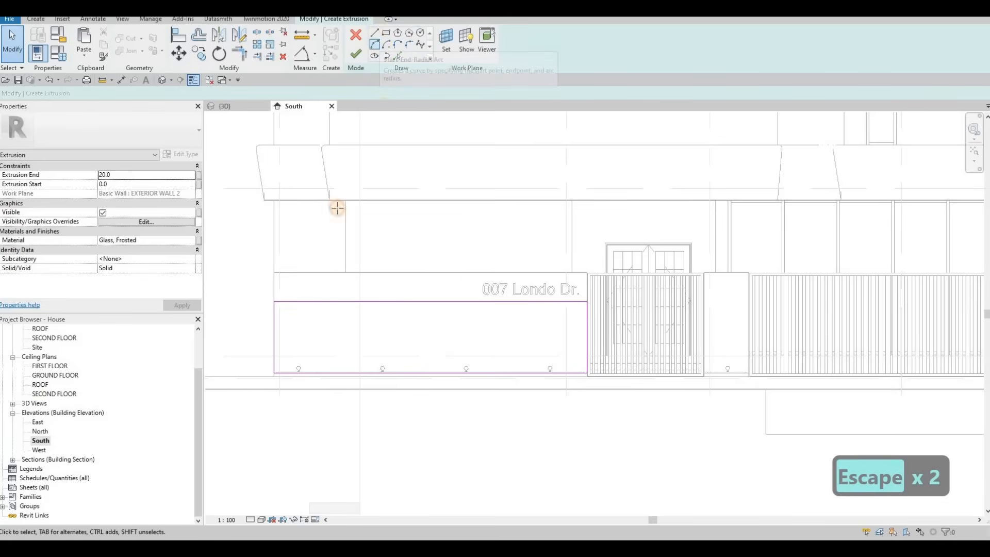
left_click(279, 337)
key("Escape")
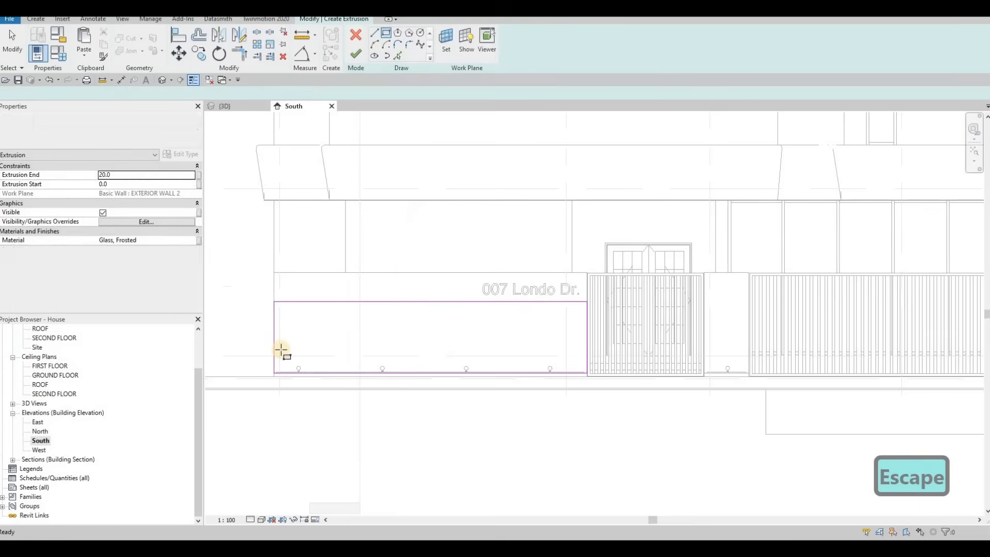
left_click(454, 352)
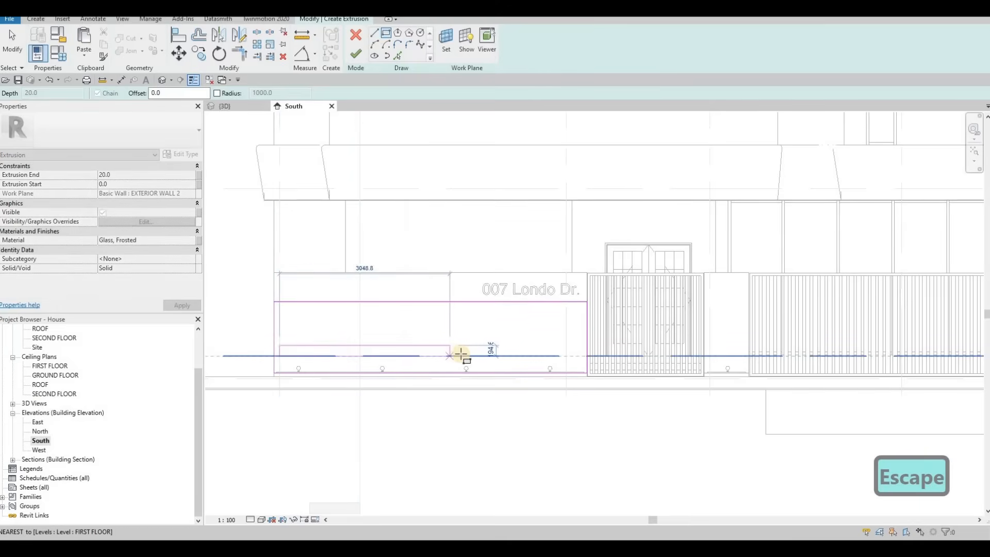
Sketch a second narrow rectangle about 5029 mm long just above the first strip.
left_click(280, 344)
key("Escape")
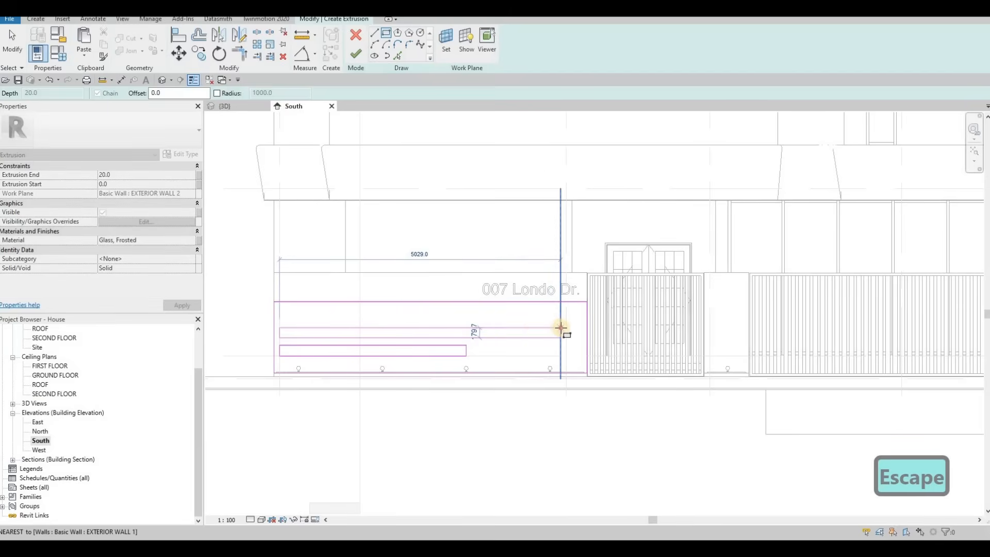
left_click(399, 325)
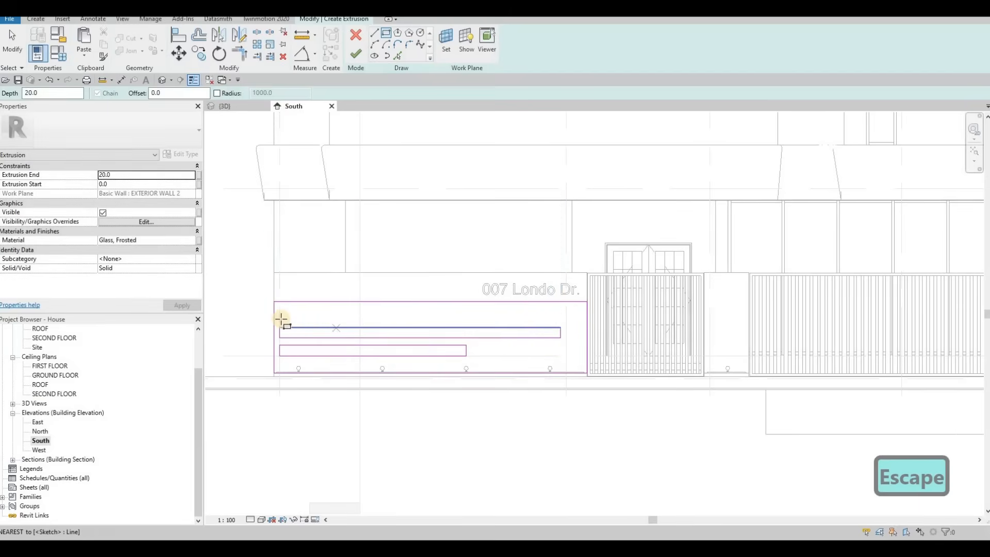
key("Escape")
key("Escape")
key("Escape")
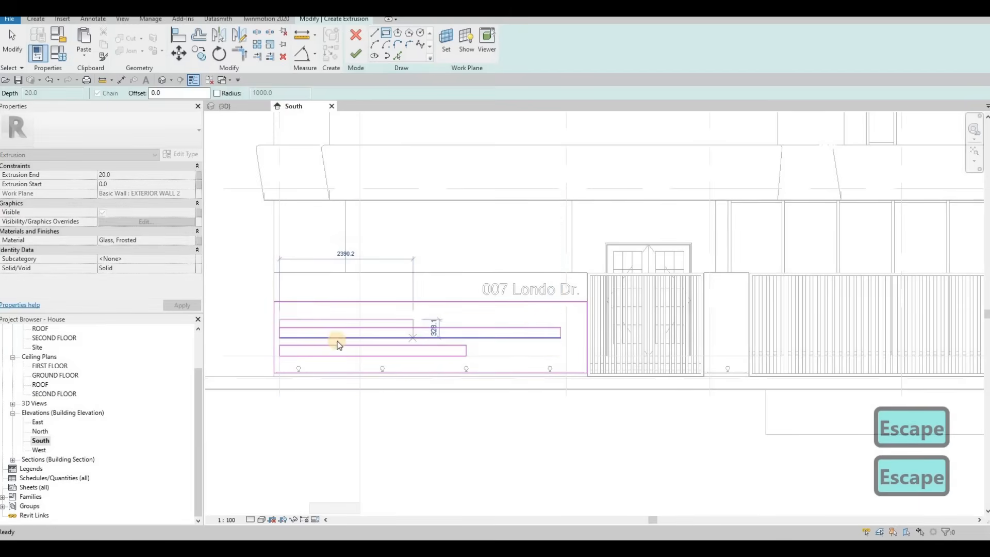
Set the lower strip's height to 150 mm.
scroll(332, 354, "up", 3)
left_click(303, 351)
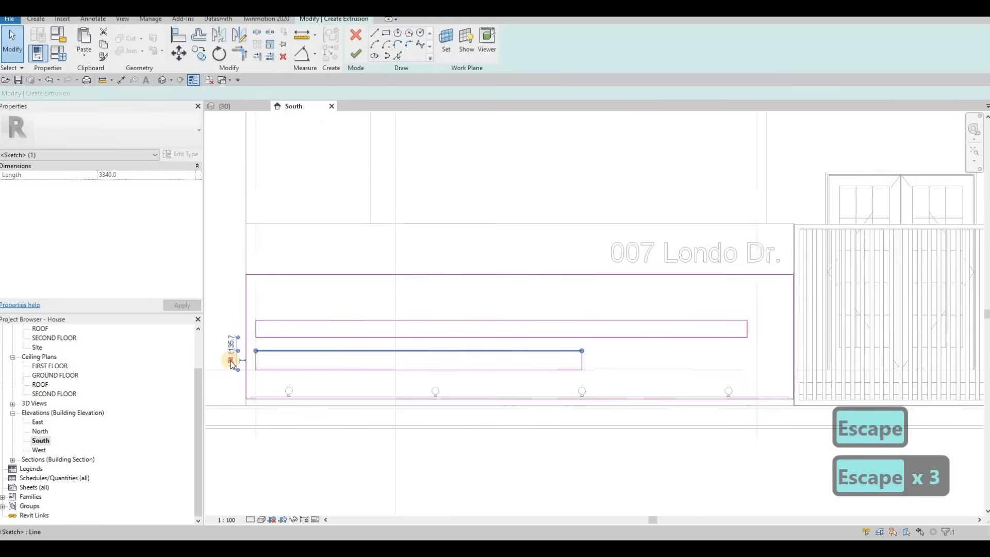
left_click(230, 359)
type("150")
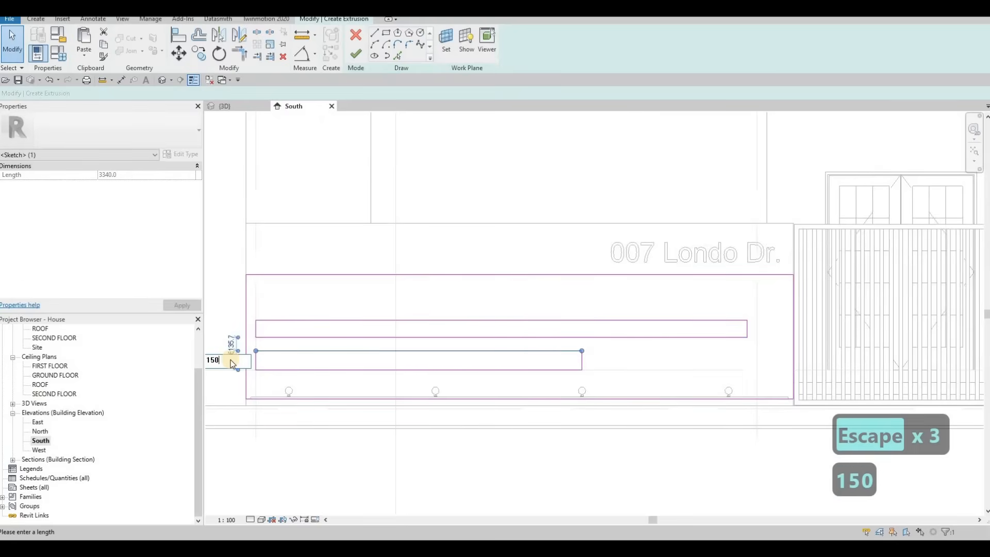
key("Return")
key("Escape")
key("Escape")
Set the upper strip's height to 150 mm.
left_click(237, 328)
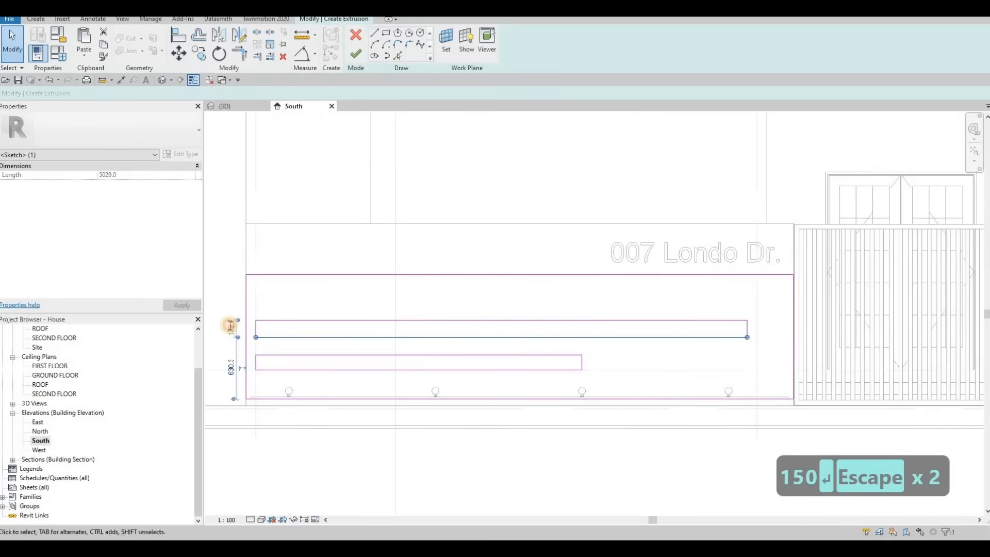
type("150")
key("Return")
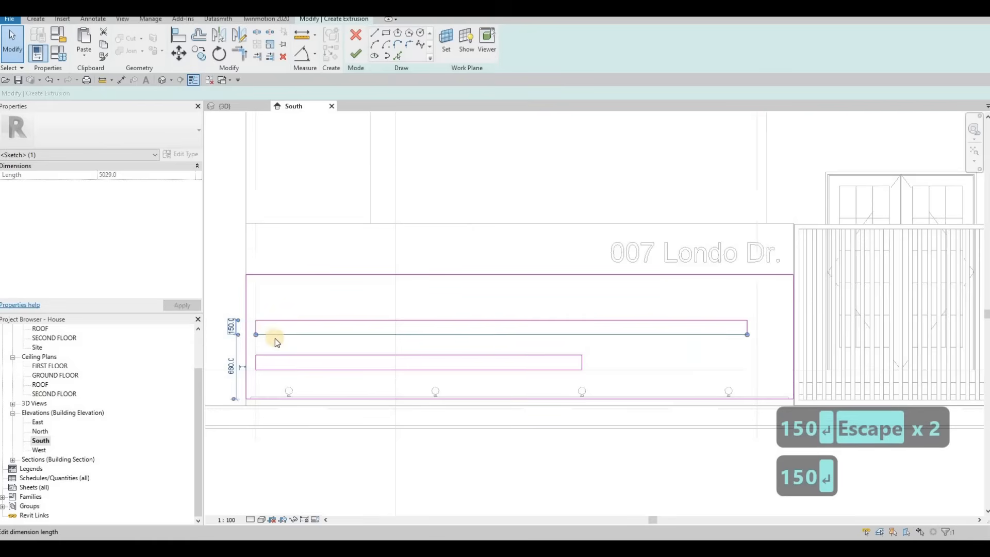
key("Escape")
key("Escape")
Select the whole upper strip rectangle and nudge it downward a few steps.
key("Caps_Lock")
key("Tab")
left_click(276, 335)
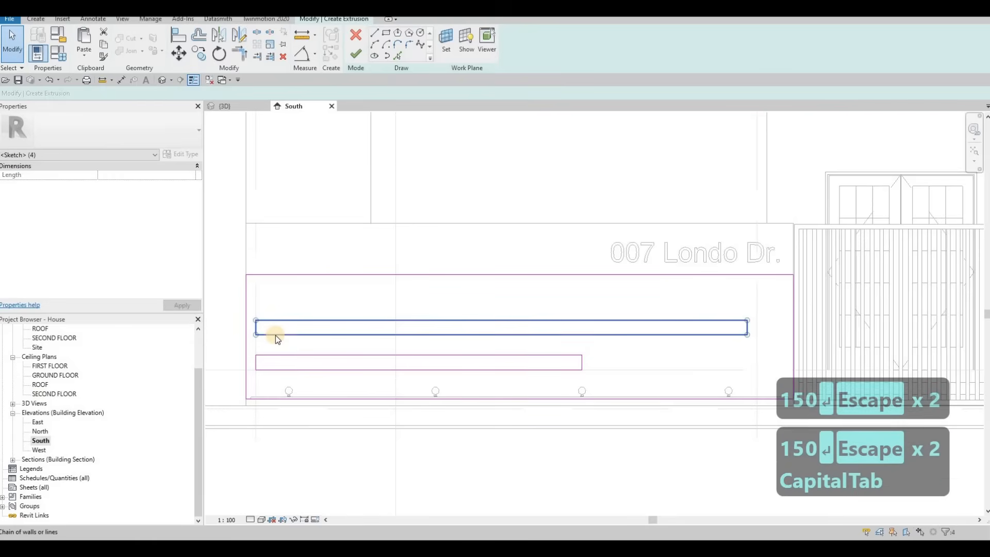
key("Down")
key("Down")
key("Down")
key("Down")
key("Down")
key("Down")
key("Down")
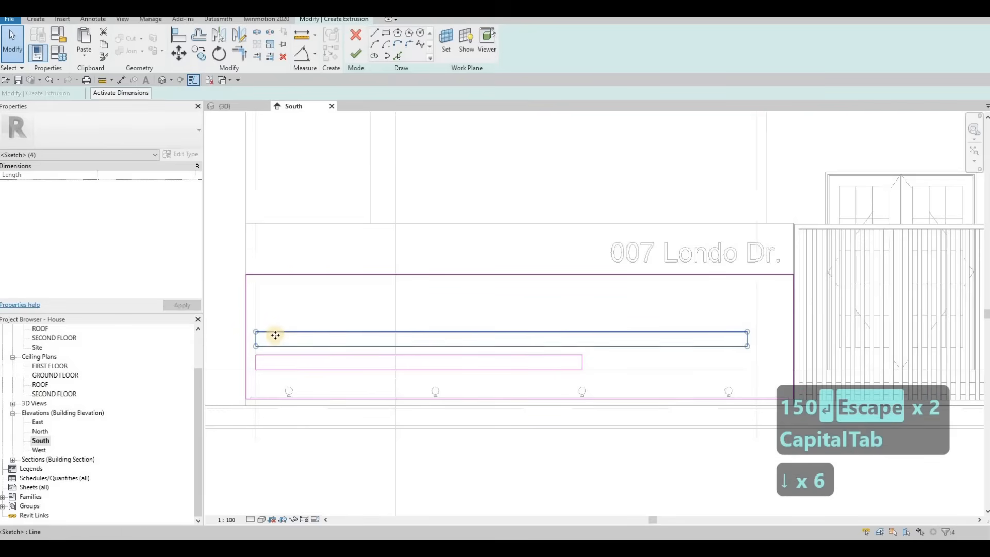
key("Escape")
key("Escape")
Select the upper strip rectangle and copy it upward to create a third strip above it.
key("Tab")
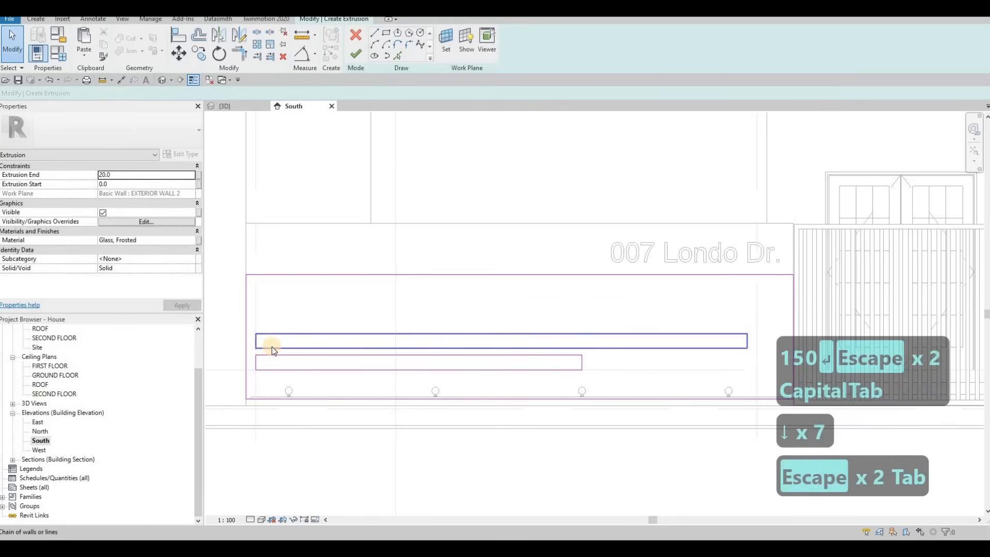
left_click(272, 346)
key("c")
key("o")
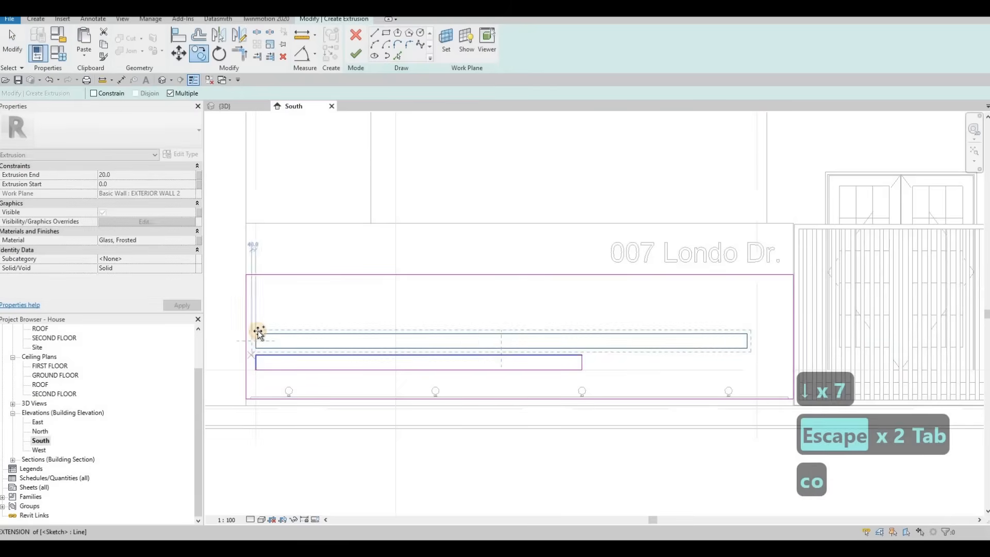
left_click(255, 333)
left_click(626, 313)
key("Escape")
key("Escape")
key("Escape")
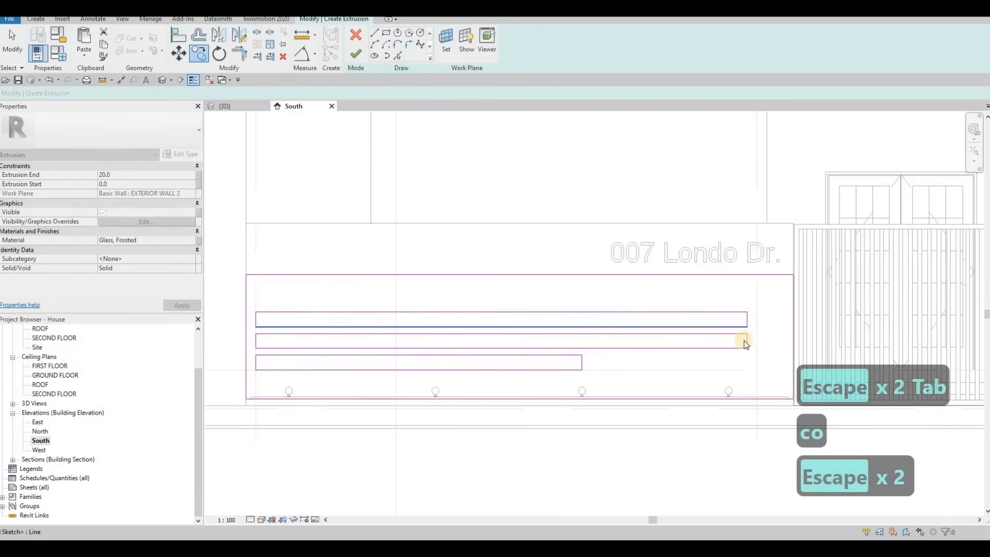
Shorten the middle strip by pulling its right end leftward.
left_click(747, 341)
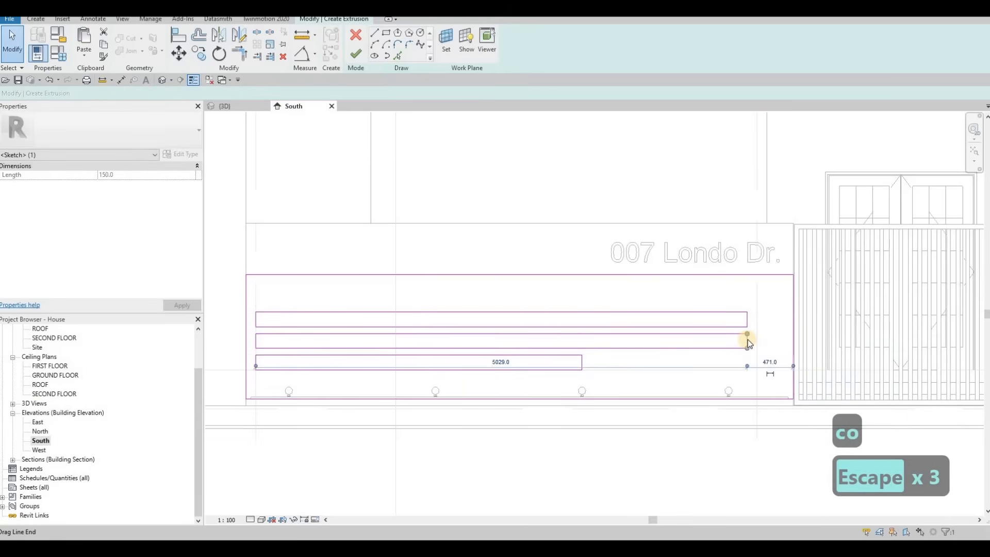
scroll(747, 341, "up", 3)
left_click_drag(593, 346, 592, 345)
key("Escape")
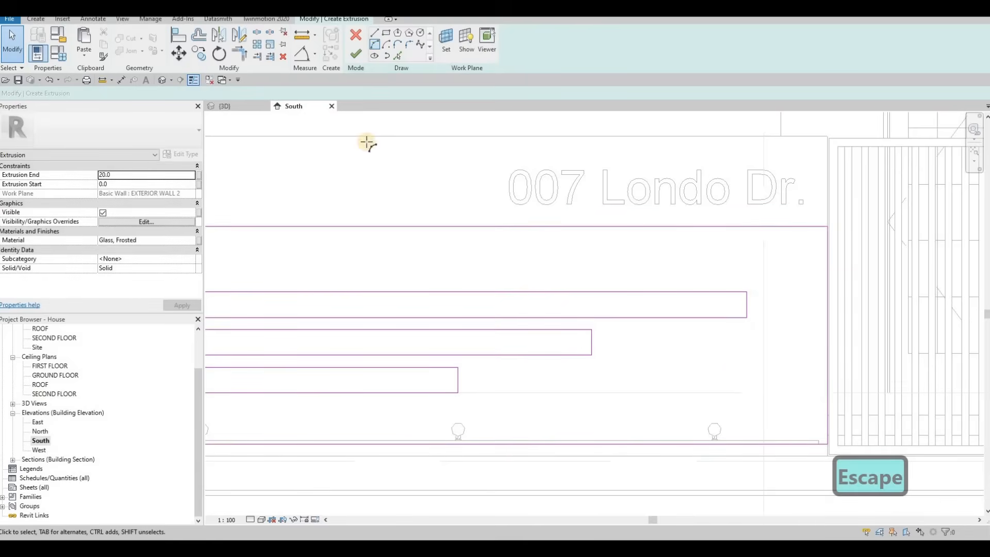
Draw a profile line about 3920 mm long from the wall's left edge, then an angled segment rising to the wall top.
left_click(374, 44)
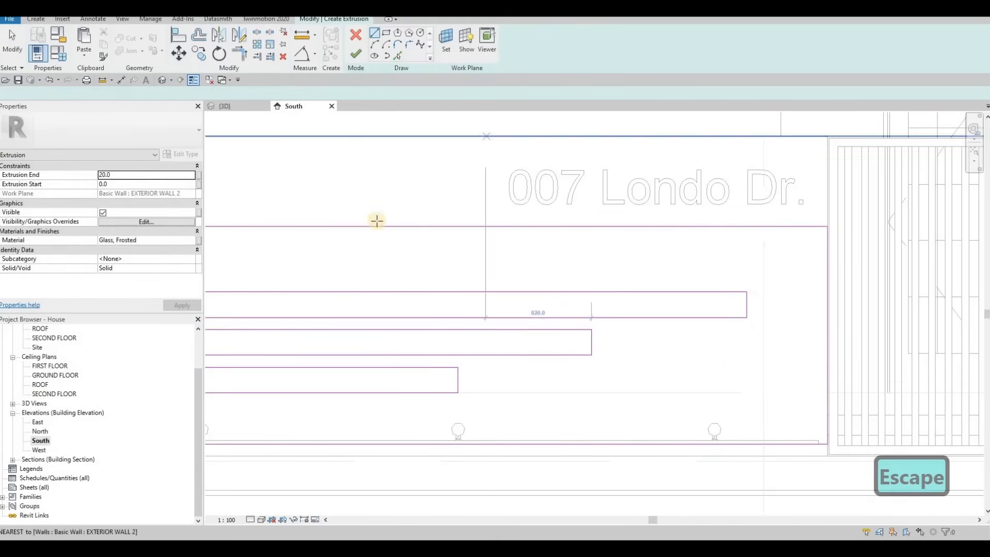
middle_click_drag(409, 219, 535, 234)
scroll(534, 235, "down", 2)
middle_click_drag(299, 237, 449, 234)
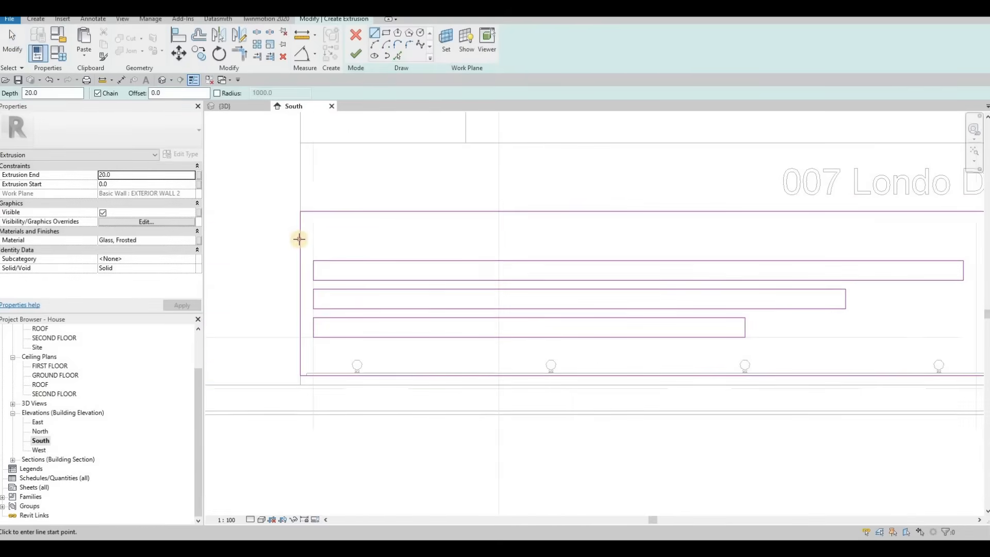
left_click(299, 239)
scroll(599, 242, "down", 1)
mouse_move(597, 241)
middle_mouse_down()
mouse_move(416, 251)
mouse_move(602, 257)
middle_mouse_up()
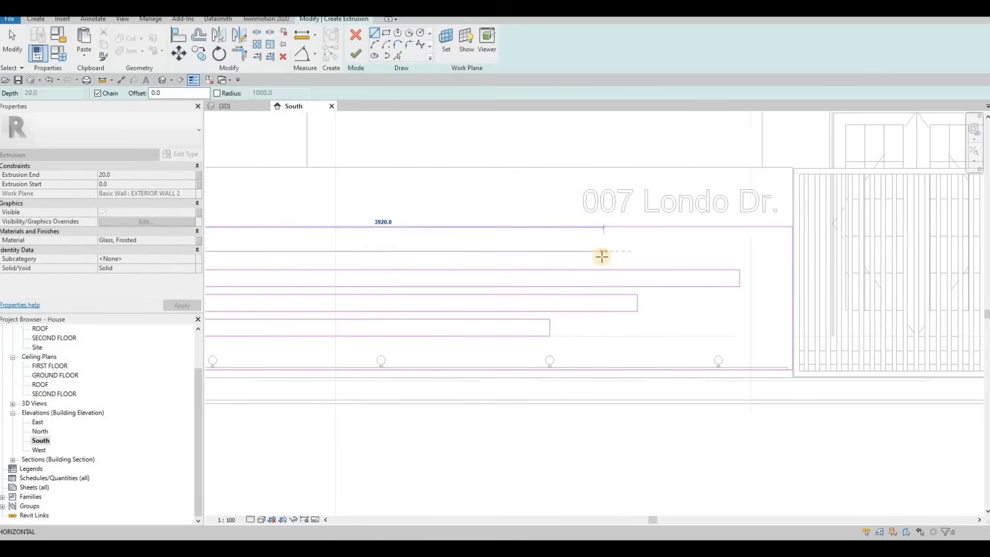
left_click(602, 251)
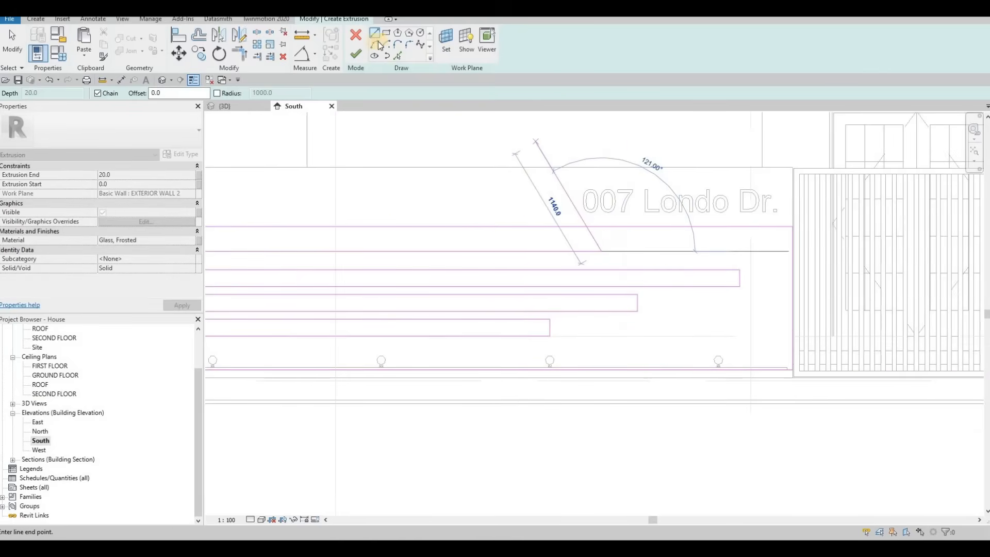
left_click(637, 227)
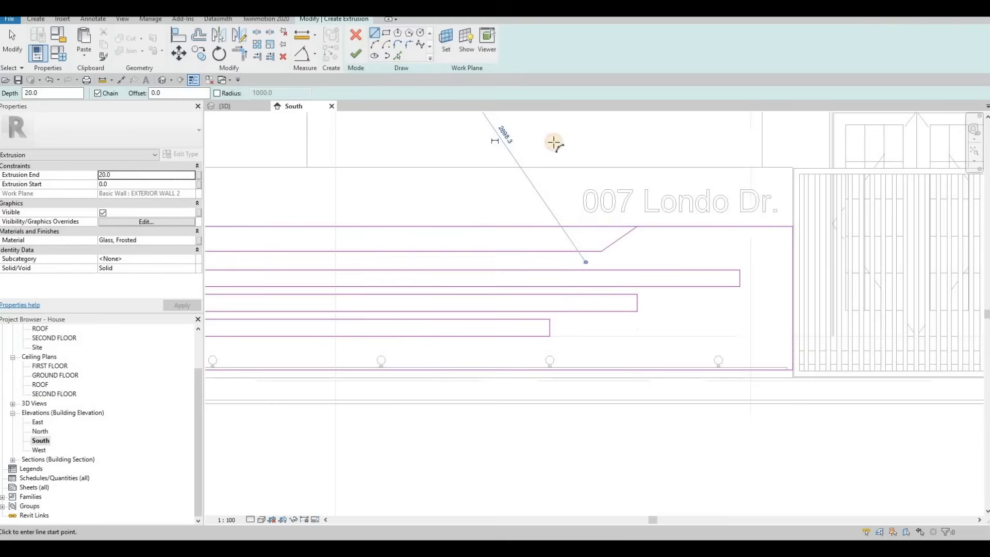
left_click(636, 226)
left_click(637, 227)
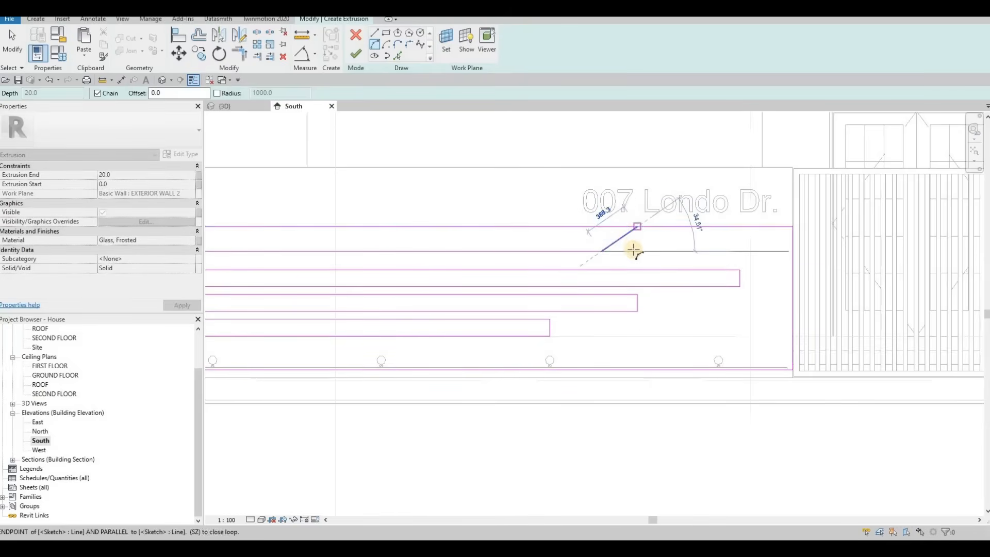
Delete the straight diagonal segment of the new profile line, keeping the curved transition.
key("Escape")
key("Escape")
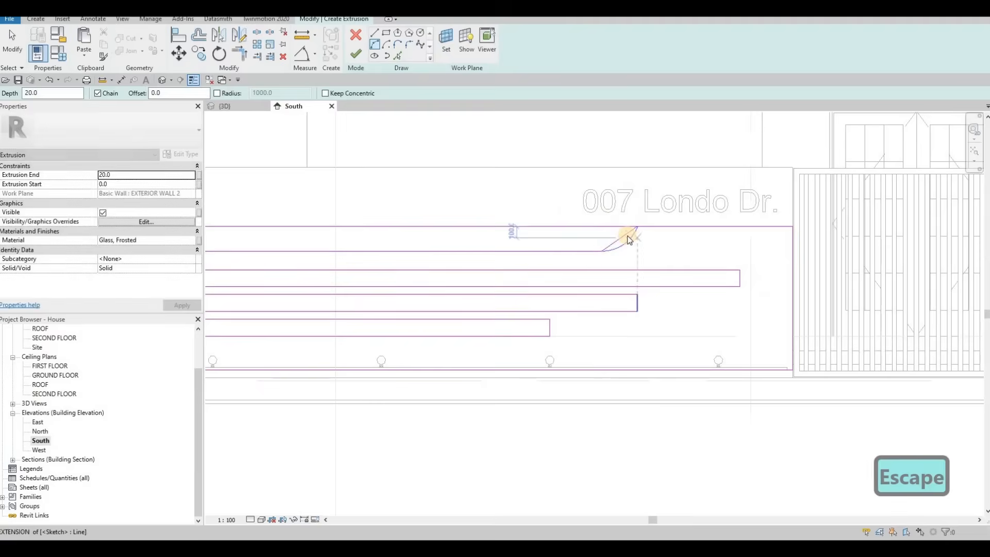
key("Delete")
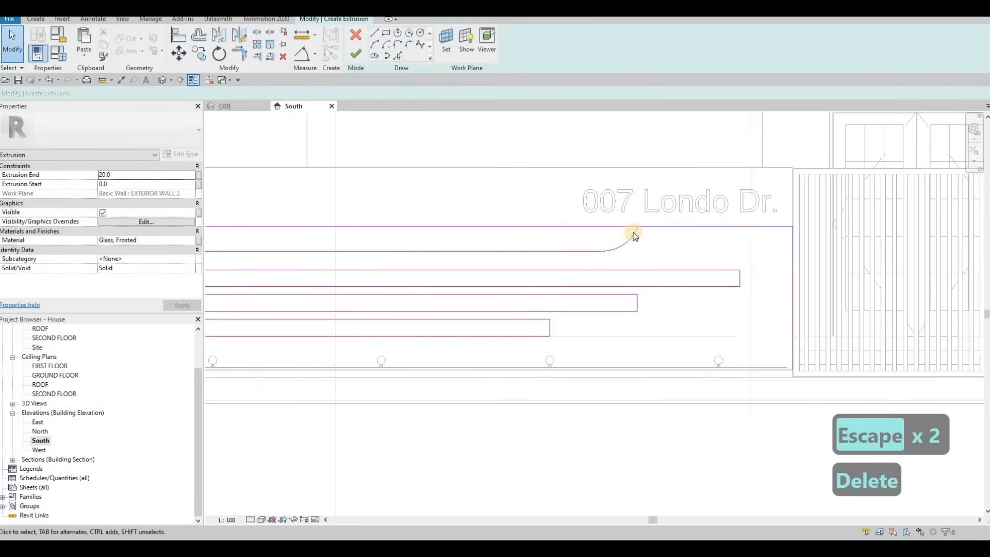
Trim the new profile lines to the wall outline at the curve and the left corner to close the profile.
key("t")
key("r")
left_click(576, 255)
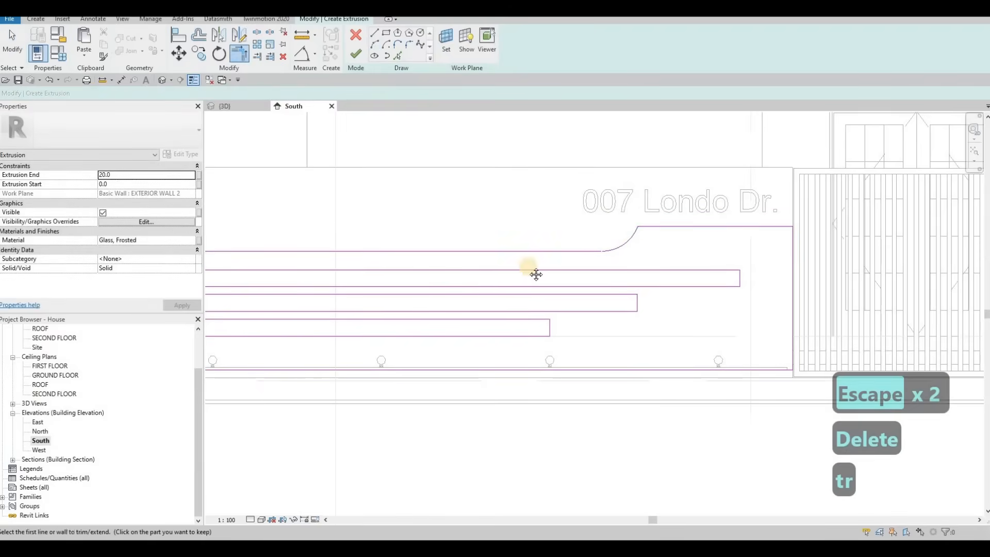
scroll(376, 270, "down", 2)
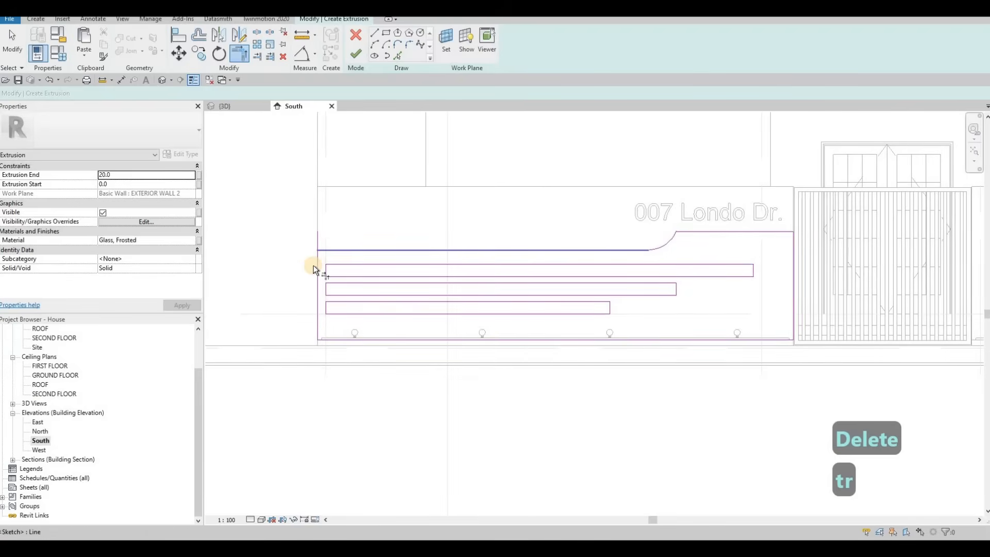
left_click(325, 252)
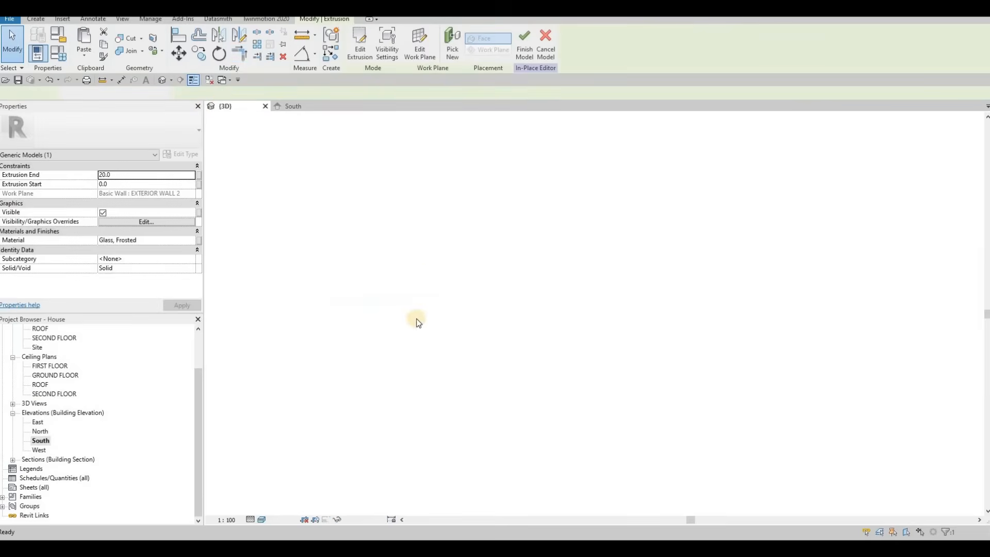
Select the finished extrusion in 3D and assign it the material Carpet, Berber, Grey Stripes from the Fabric library.
key("Escape")
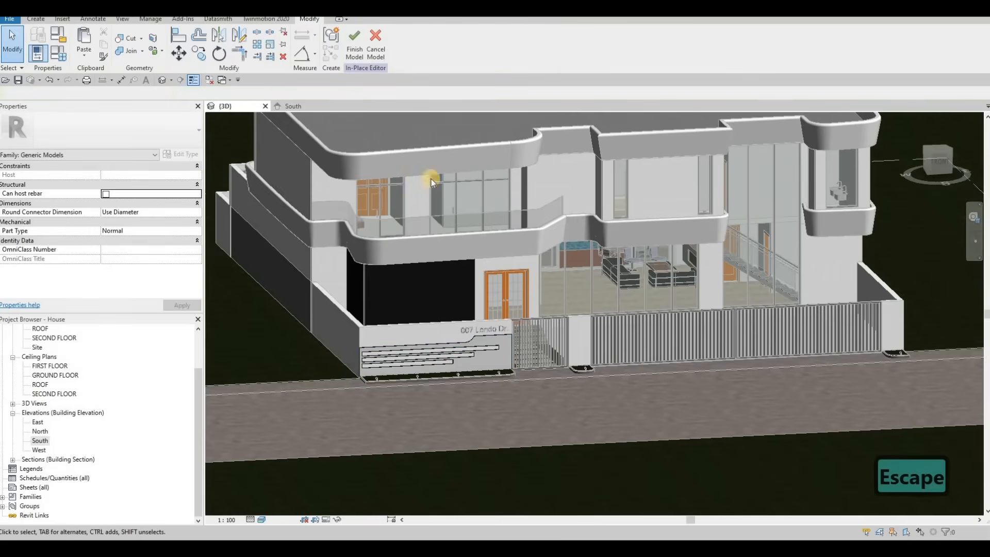
left_click(472, 342)
left_click(179, 243)
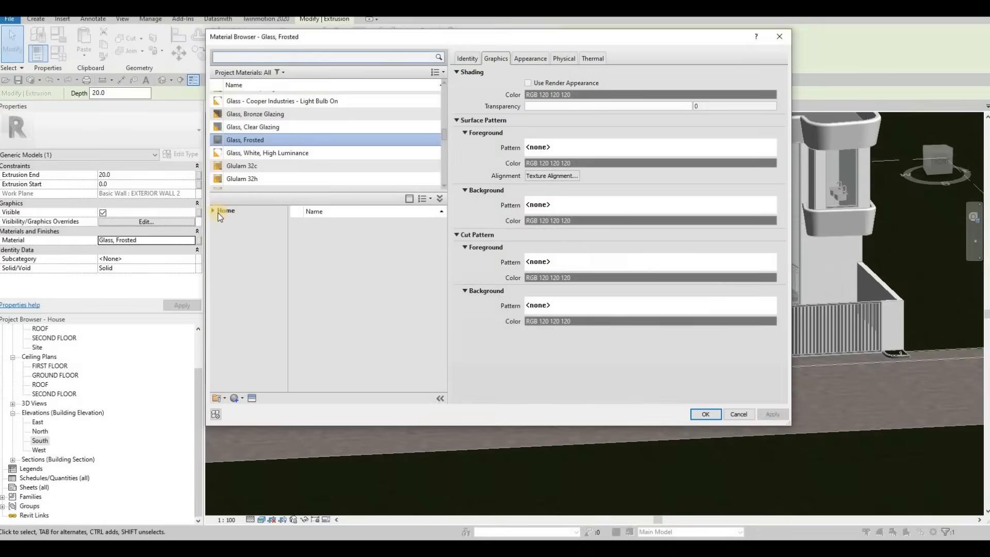
left_click(246, 269)
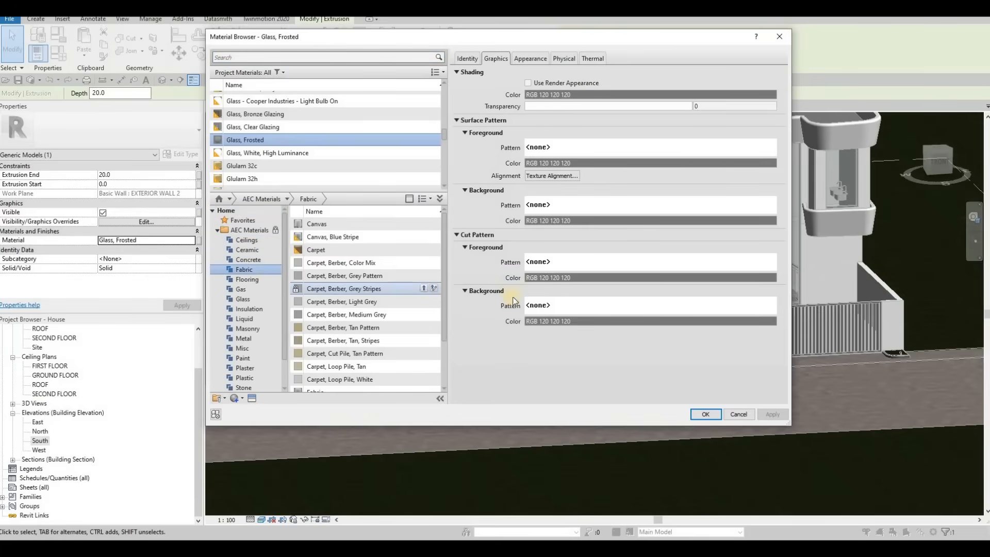
left_click(701, 414)
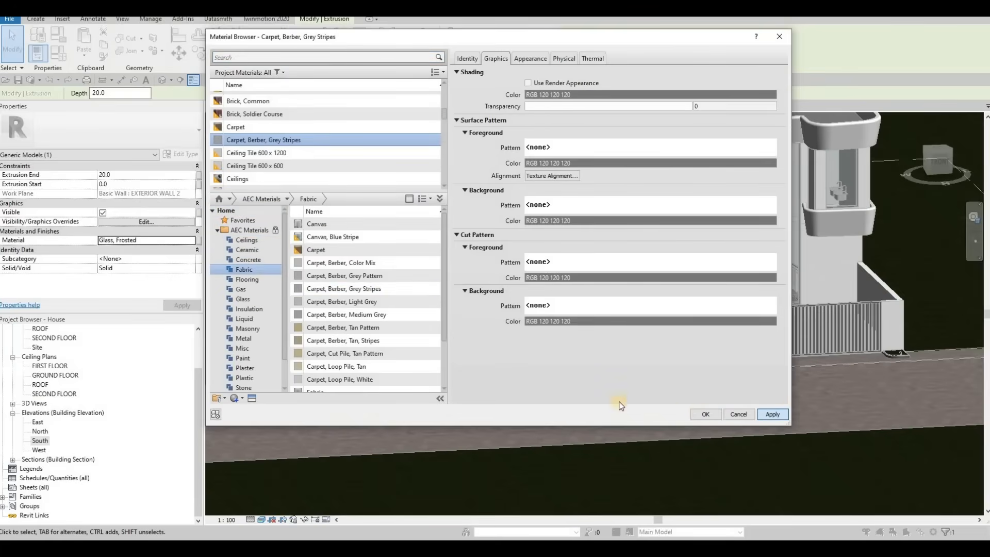
key("Escape")
key("Escape")
Edit the extrusion sketch in the South view, shift the left ends of the three strips rightward, and finish the sketch.
scroll(515, 387, "up", 5)
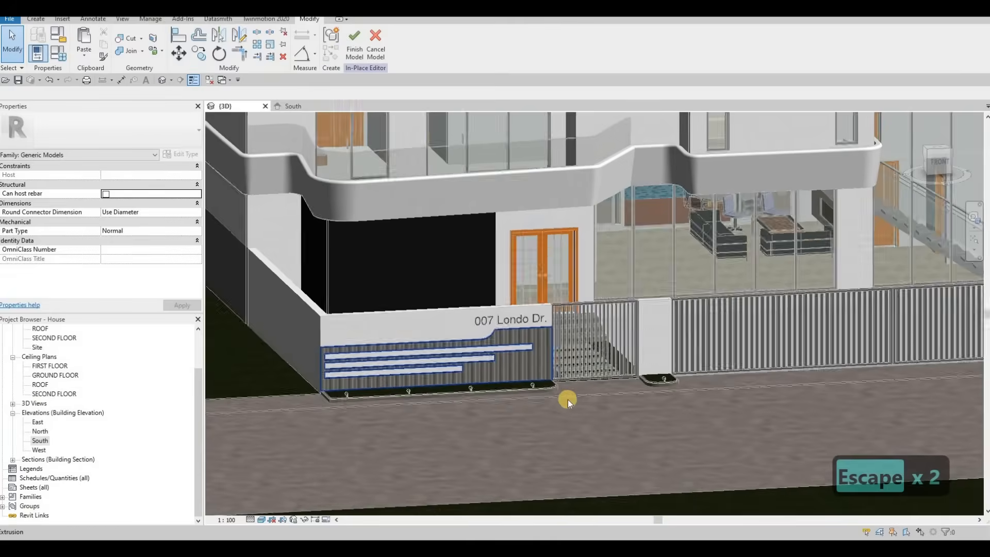
middle_click_drag(556, 369, 360, 370, "shift")
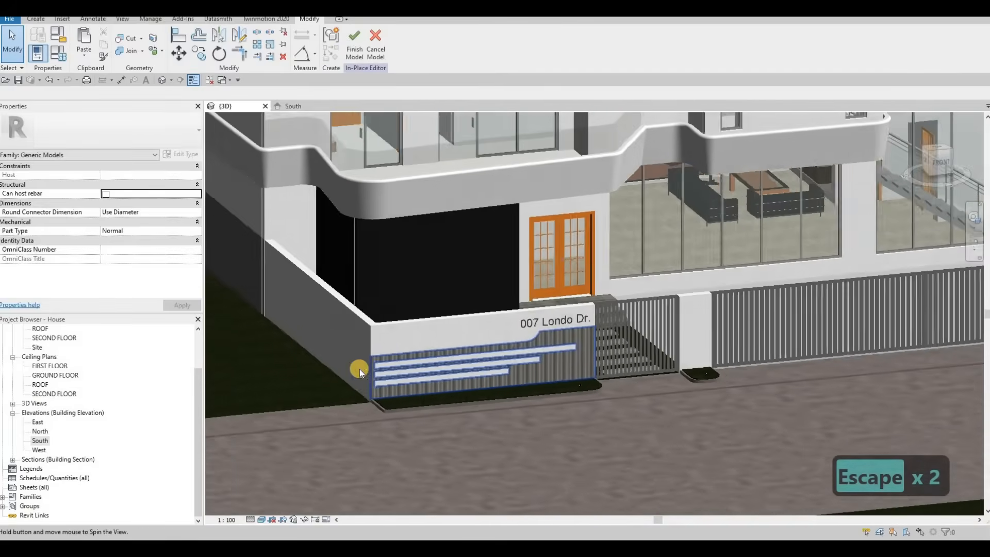
scroll(402, 376, "up", 2)
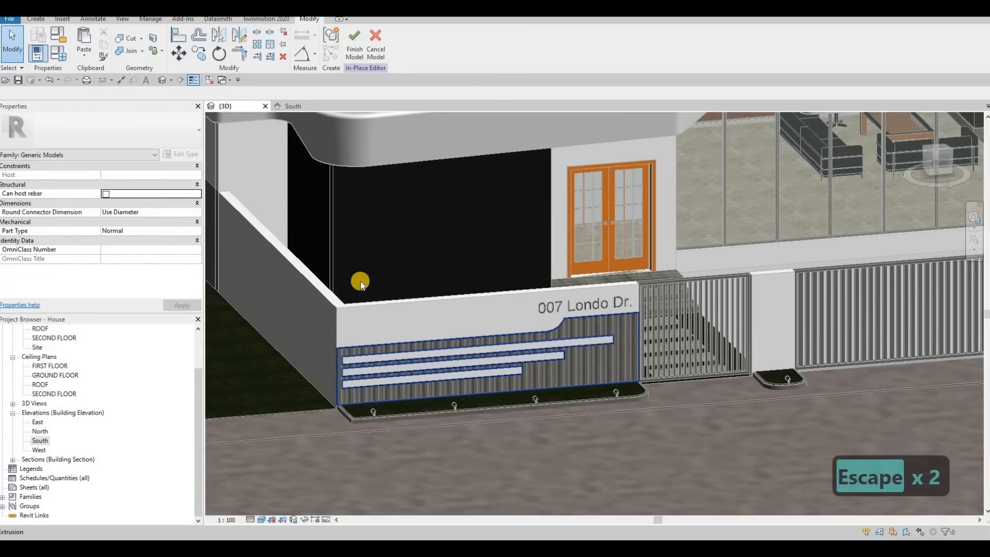
left_click(290, 106)
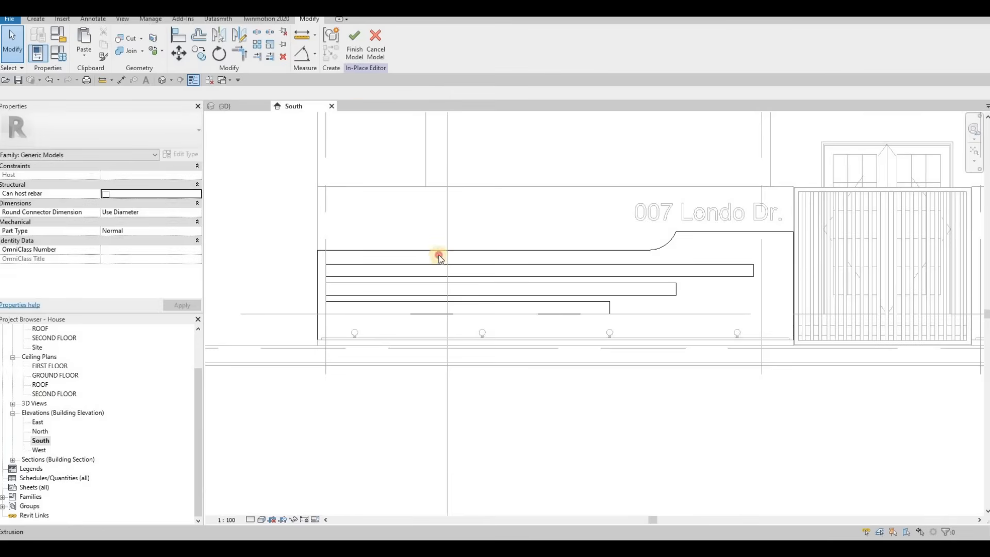
left_click(328, 267)
double_click(327, 266)
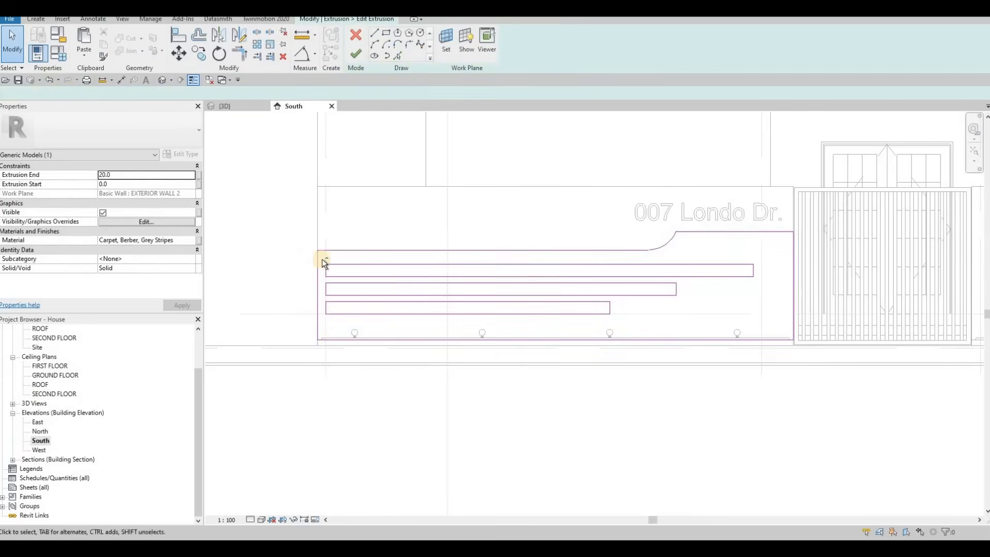
left_click_drag(322, 258, 342, 320)
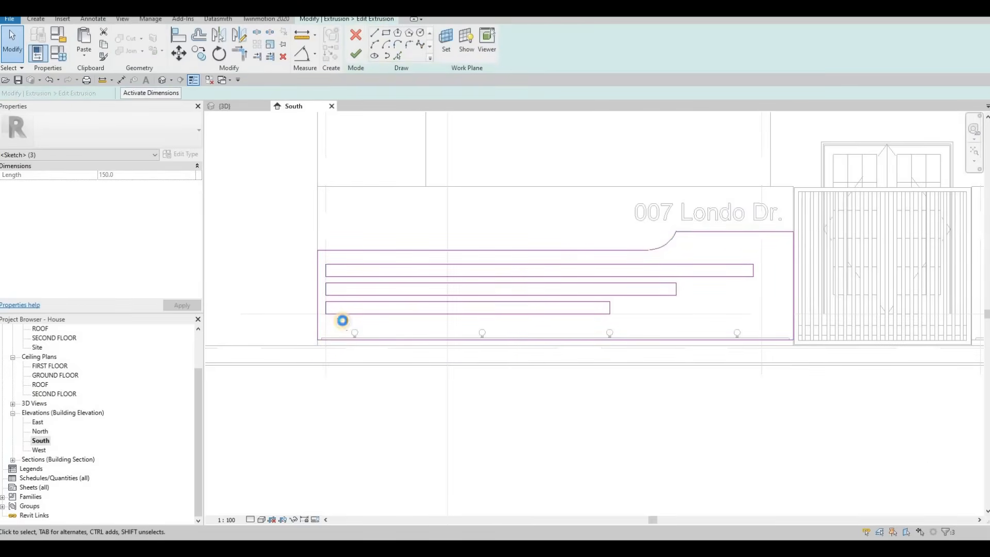
key("Right")
key("Right")
key("Right")
key("Right")
key("Right")
key("Right")
key("Right")
key("Right")
key("Right")
key("Right")
key("Right")
key("Right")
key("Right")
key("Right")
key("Right")
key("Right")
key("Right")
key("Right")
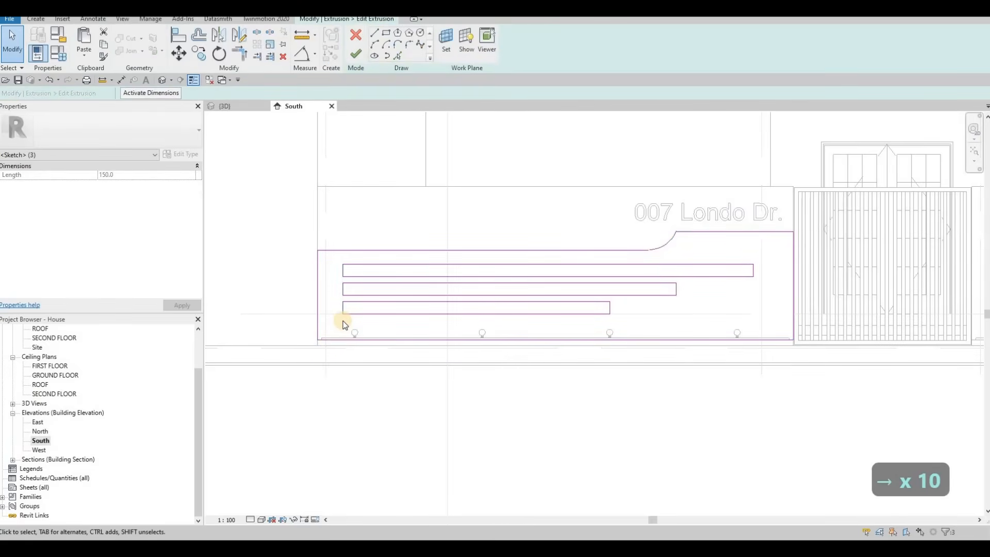
key("Escape")
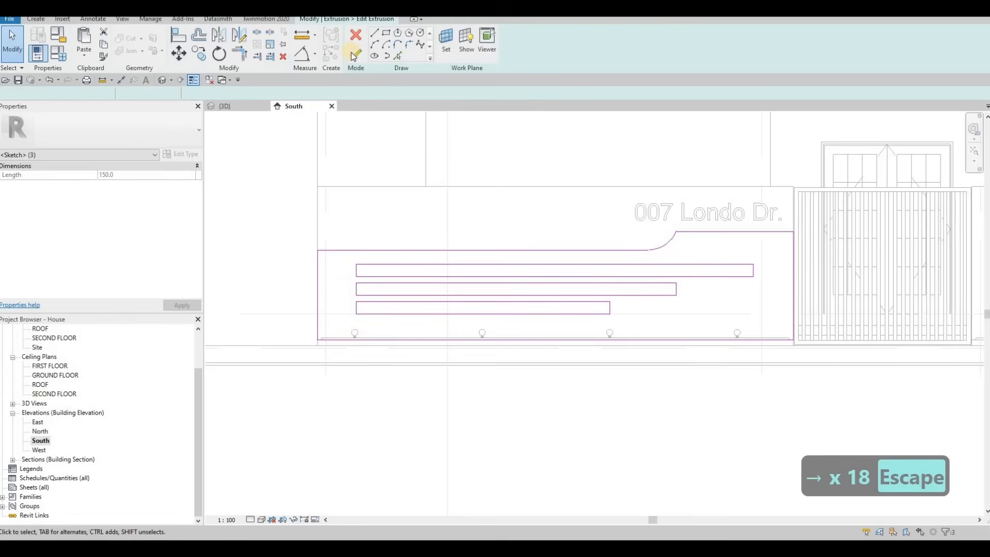
left_click(354, 53)
Review the updated fence extrusion from several angles in the 3D view.
left_click(235, 106)
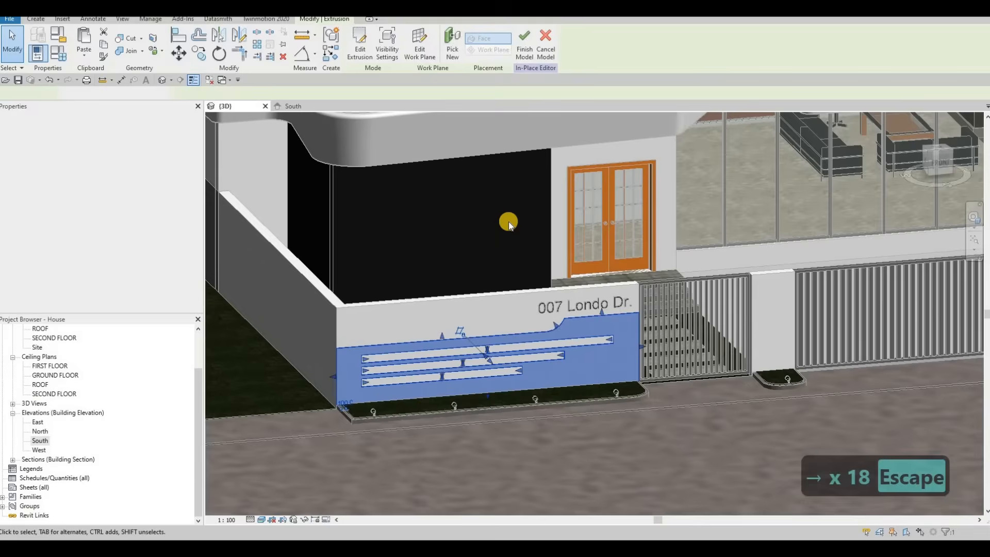
key("Escape")
middle_click_drag(593, 259, 559, 269)
scroll(572, 260, "down", 2)
middle_click_drag(620, 274, 607, 304, "shift")
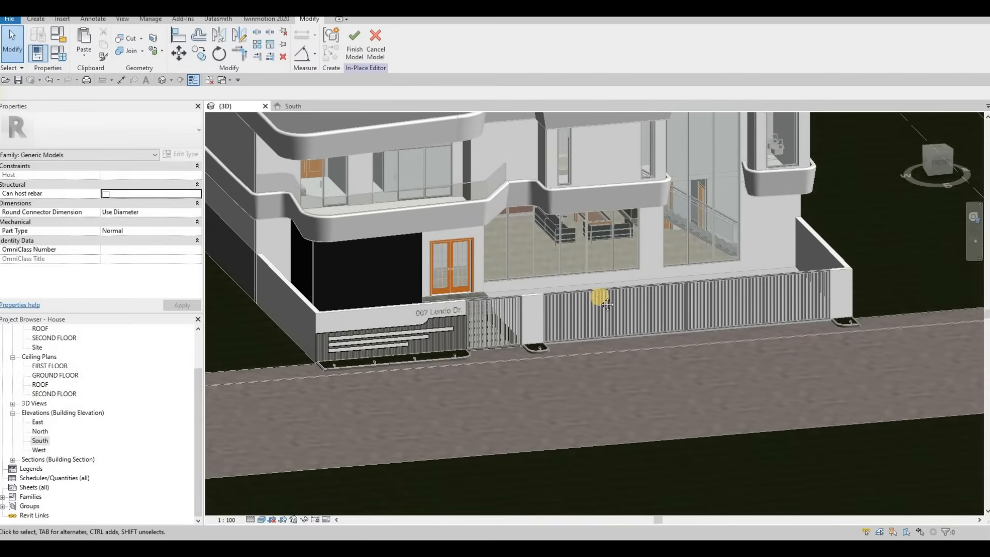
scroll(577, 269, "down", 4)
scroll(547, 302, "up", 4)
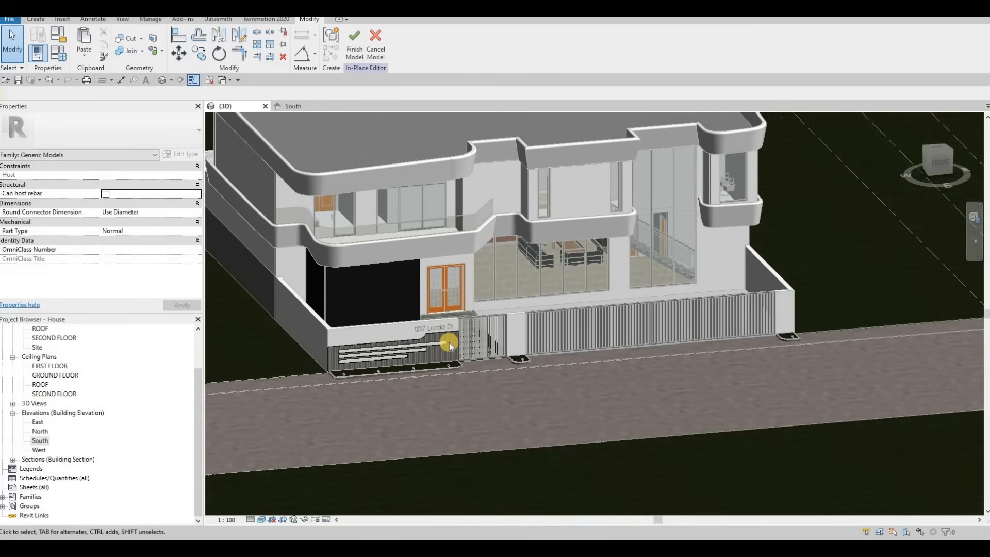
key("Escape")
Reopen the extrusion sketch in the South view and draw a rectangle about 797 × 824 mm on the pillar beside the gate.
left_click(293, 105)
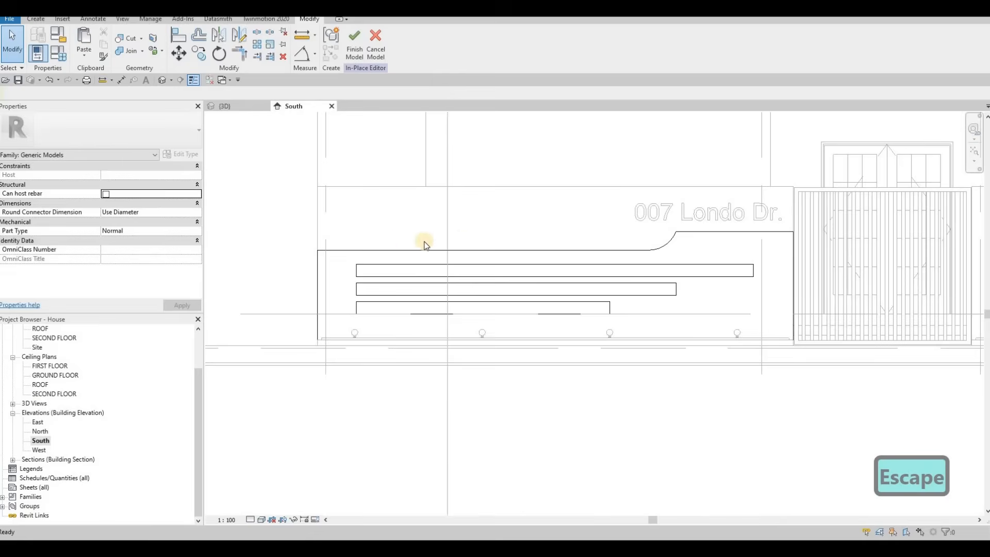
middle_click_drag(475, 244, 331, 244)
scroll(331, 244, "down", 1)
key("Escape")
left_click(331, 247)
left_click(355, 51)
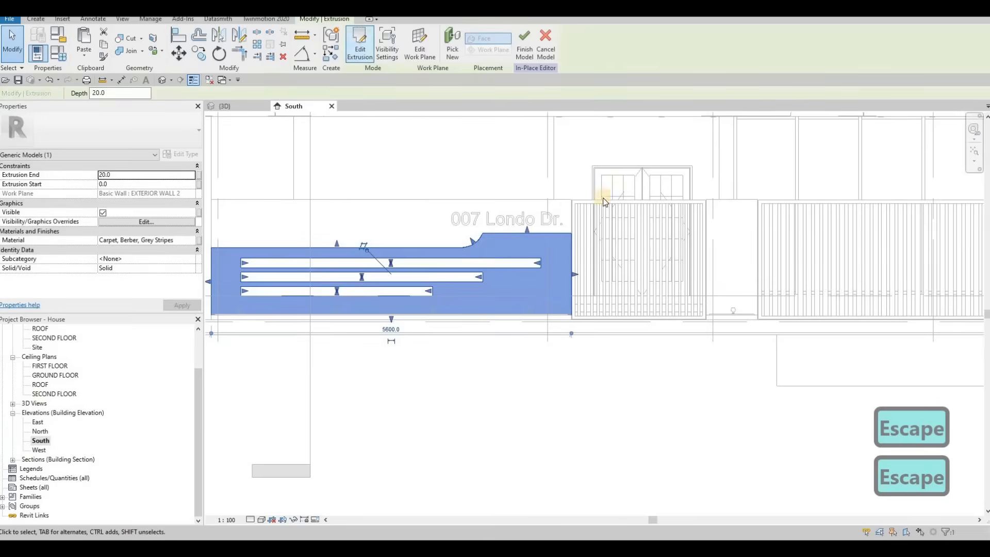
middle_click_drag(677, 172, 468, 171)
left_click(468, 172)
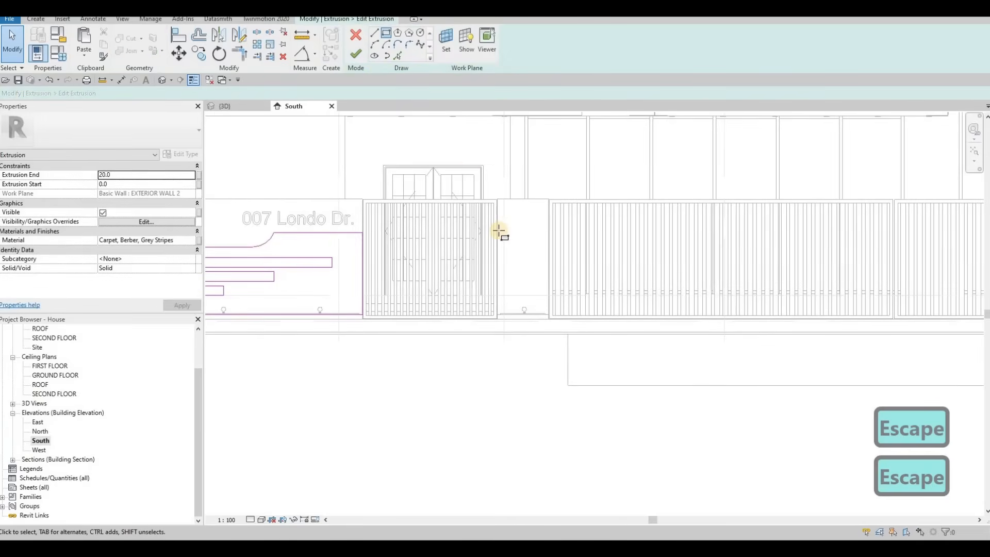
left_click(548, 314)
key("Escape")
key("Escape")
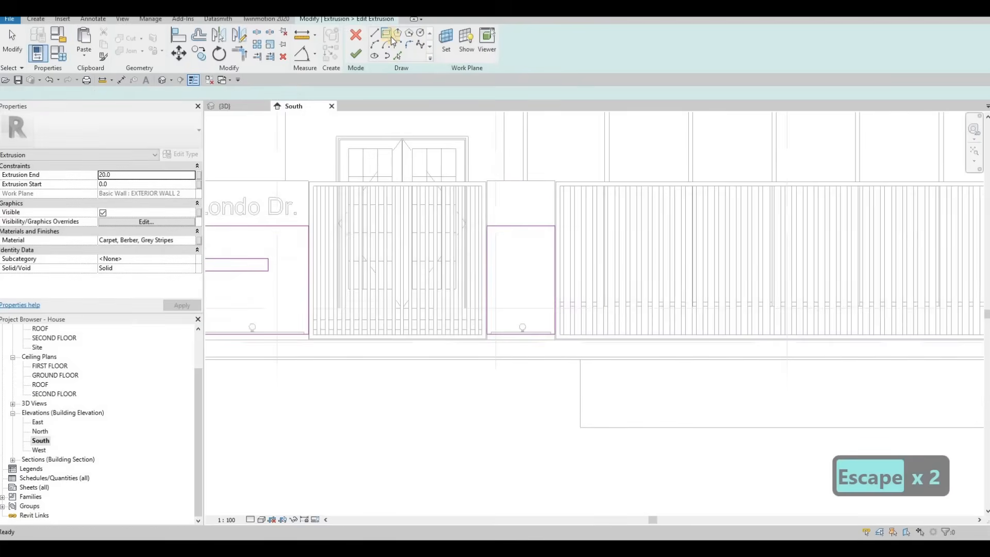
Draw three horizontal strip rectangles inside the pillar outline beside the gate.
scroll(509, 246, "up", 3)
scroll(506, 262, "down", 2)
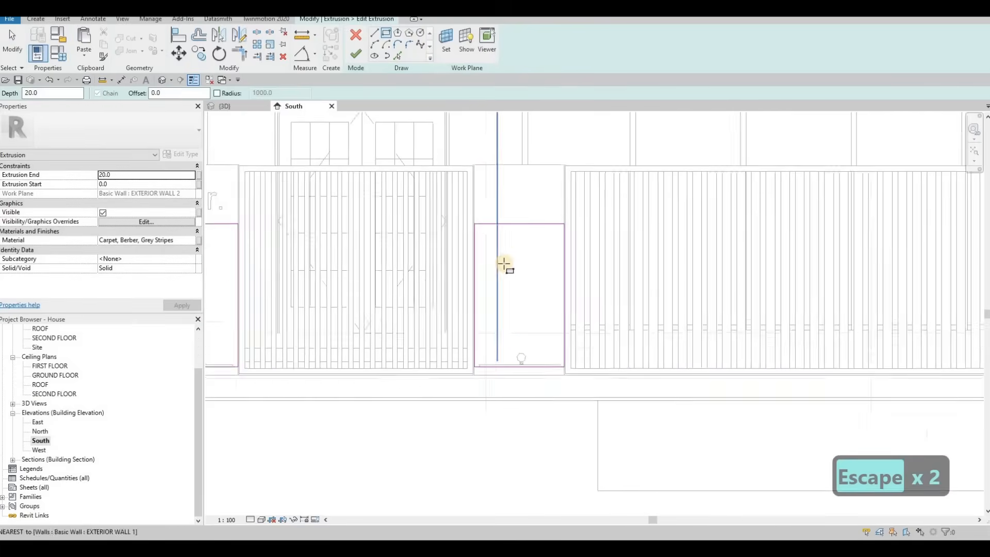
scroll(508, 261, "down", 2)
left_click(506, 259)
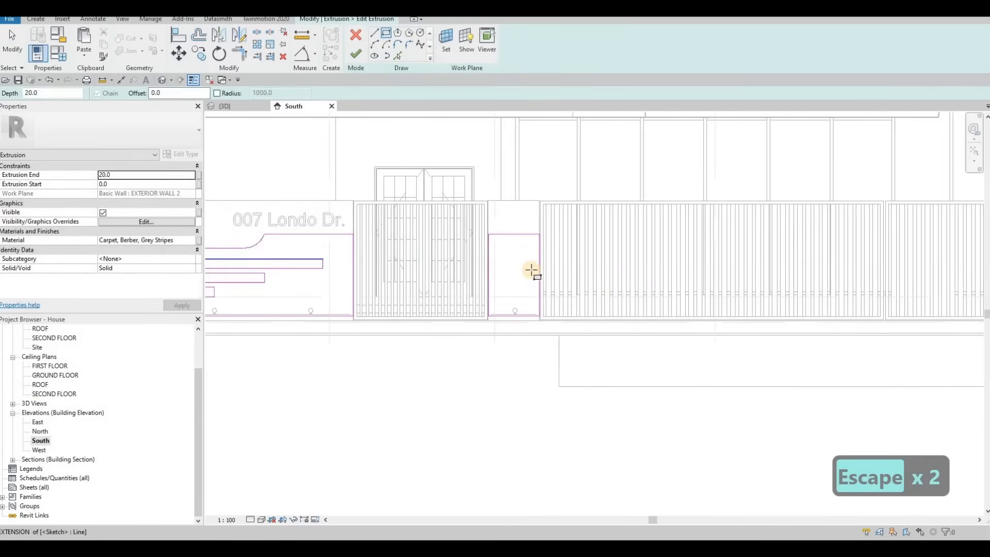
left_click(531, 269)
key("Escape")
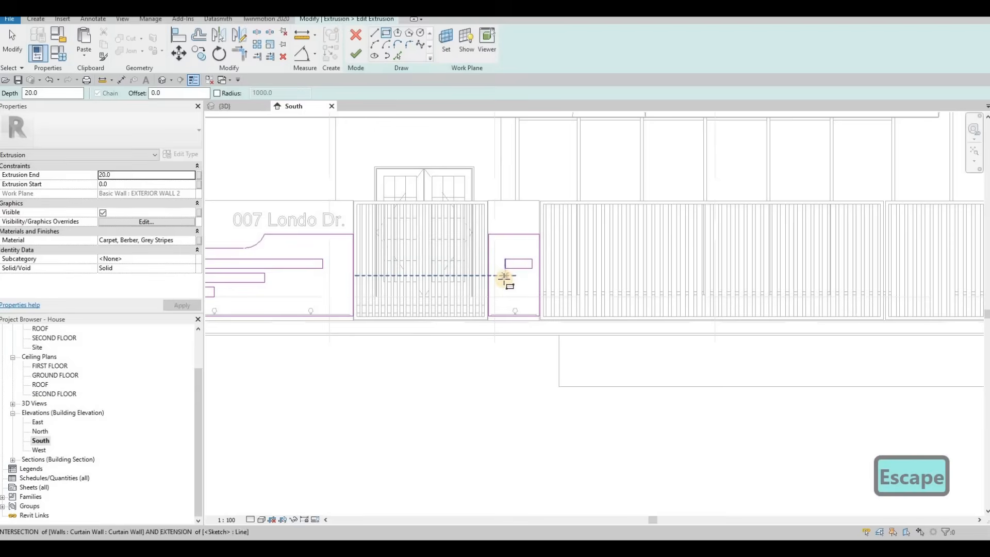
left_click(533, 275)
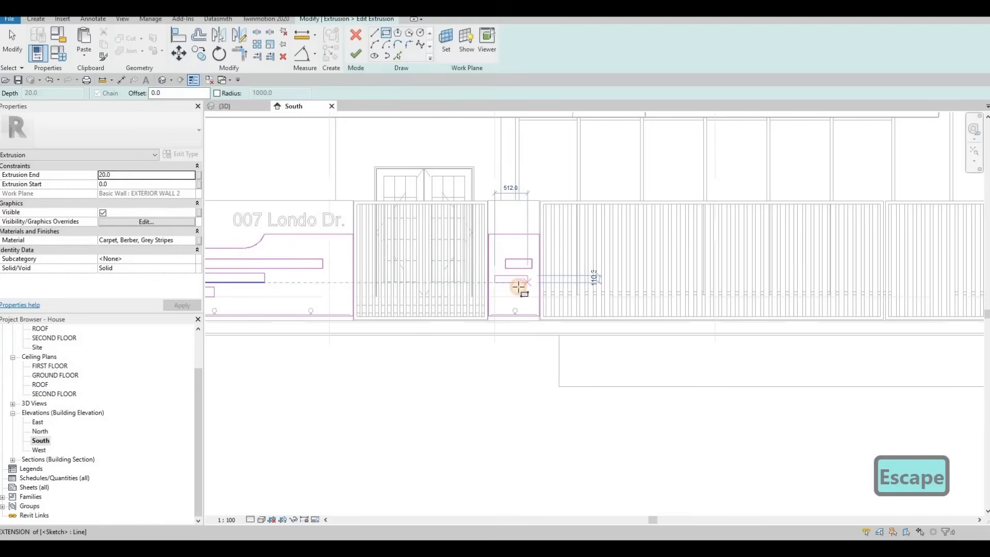
left_click(495, 283)
key("Escape")
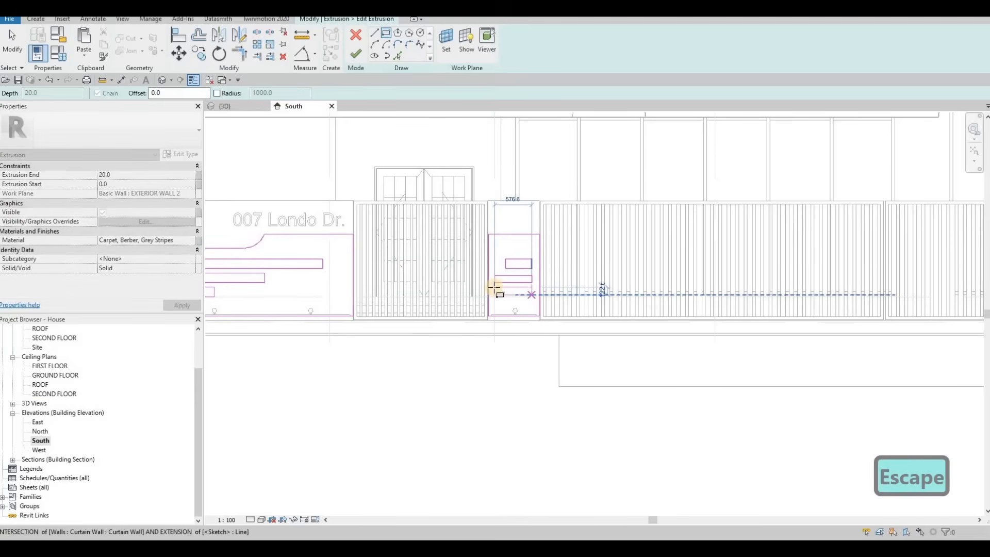
left_click(494, 287)
key("Escape")
key("Escape")
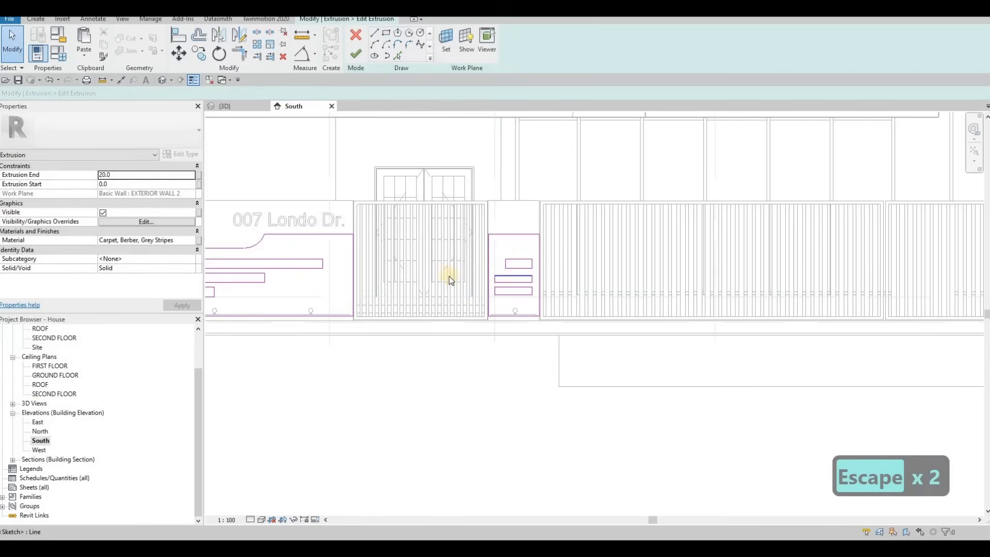
left_click(470, 275)
key("Escape")
key("Escape")
key("a")
key("l")
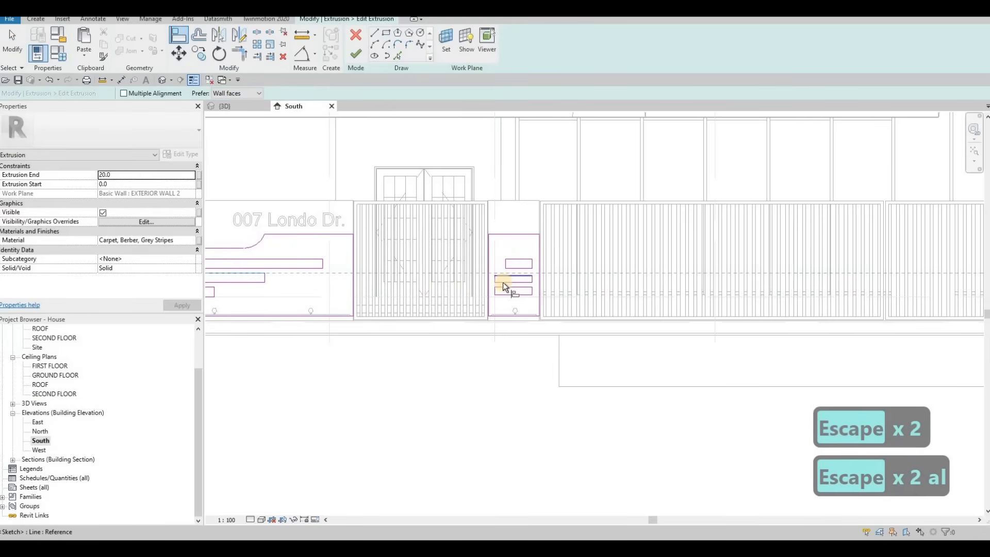
key("Escape")
key("Escape")
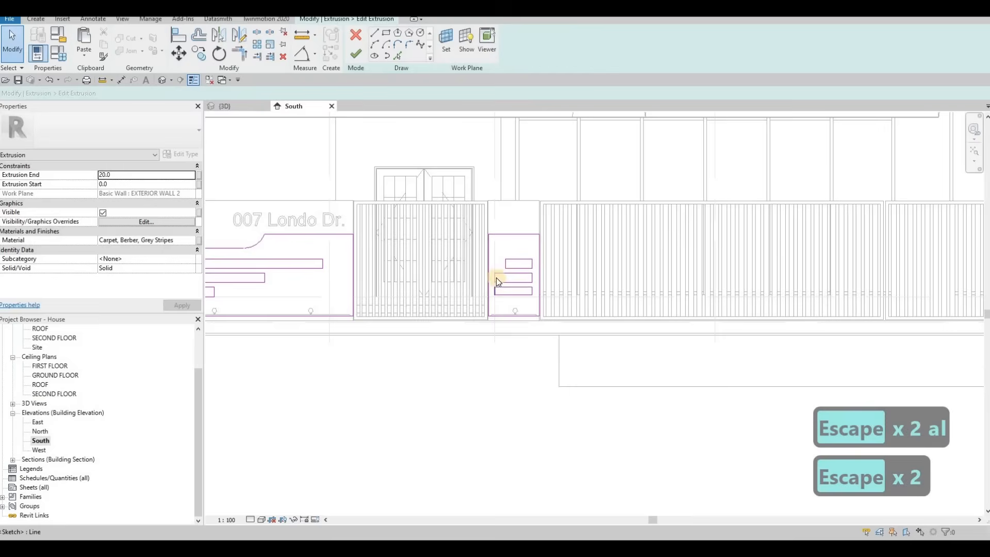
Select the lowest strip's left edge on the gate pillar and nudge it rightward.
scroll(496, 278, "up", 2)
left_click(496, 278)
key("Right")
key("Right")
key("Right")
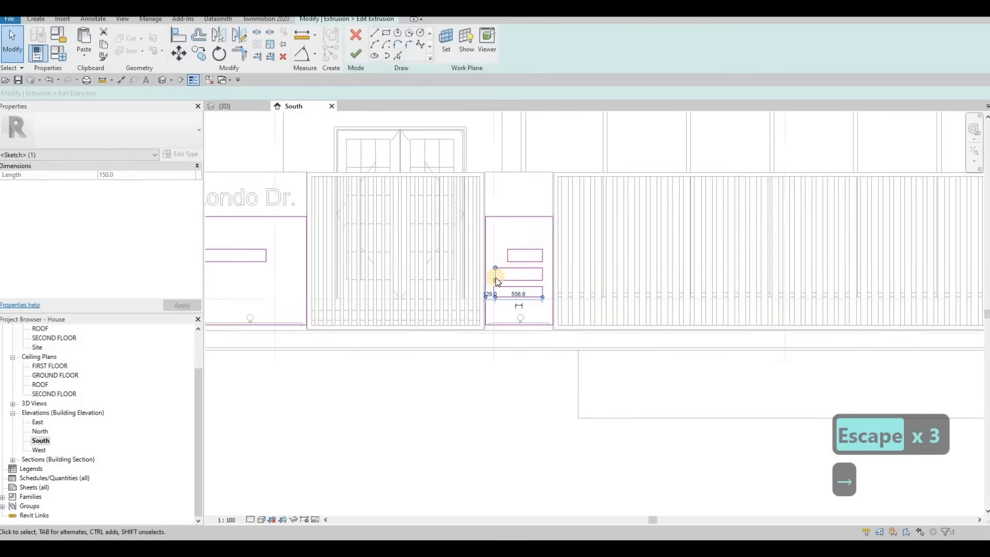
key("Escape")
Draw a rectangle outline about 1274 mm tall on the pillar at the right end of the fence.
scroll(496, 276, "down", 2)
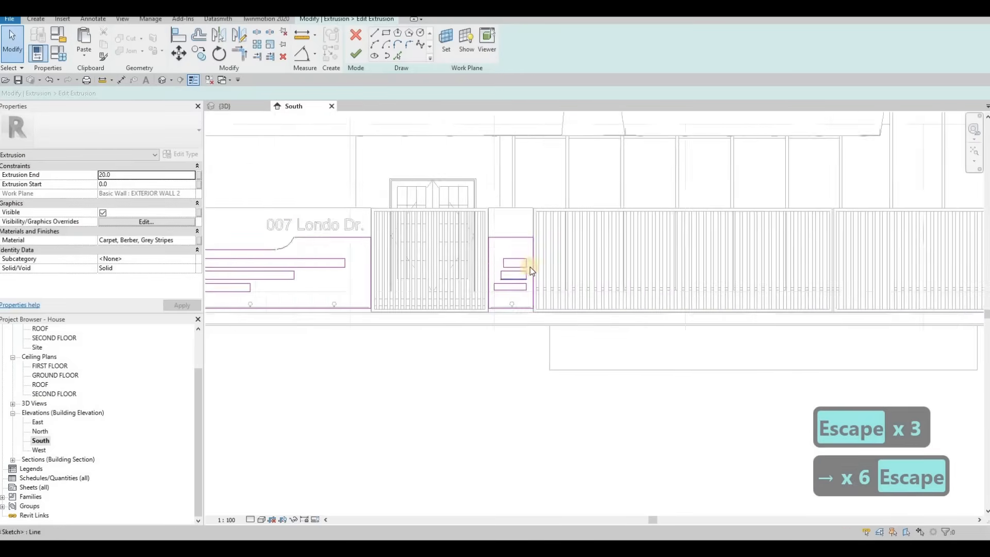
middle_click_drag(664, 268, 479, 268)
scroll(480, 268, "down", 3)
middle_click_drag(427, 158, 420, 156)
left_click(458, 87)
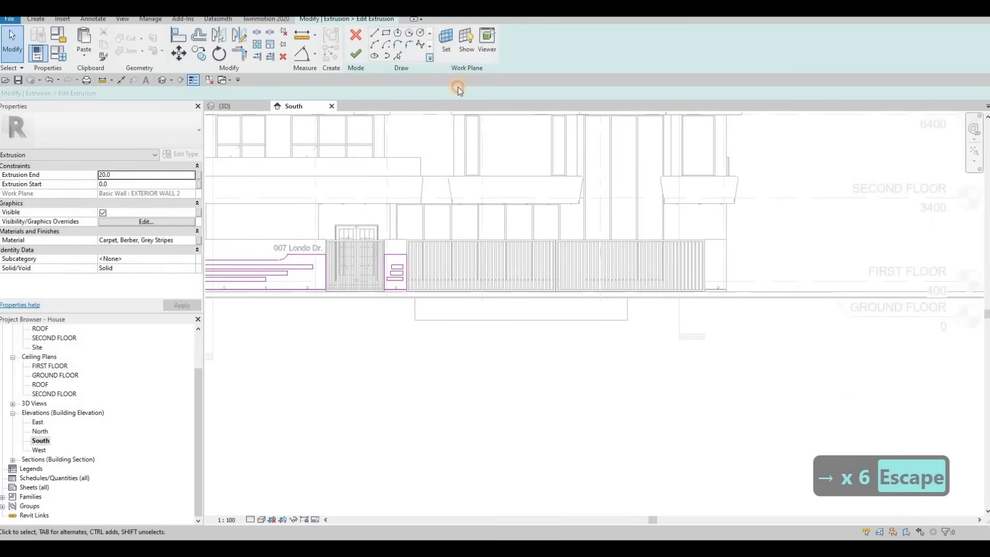
left_click(706, 289)
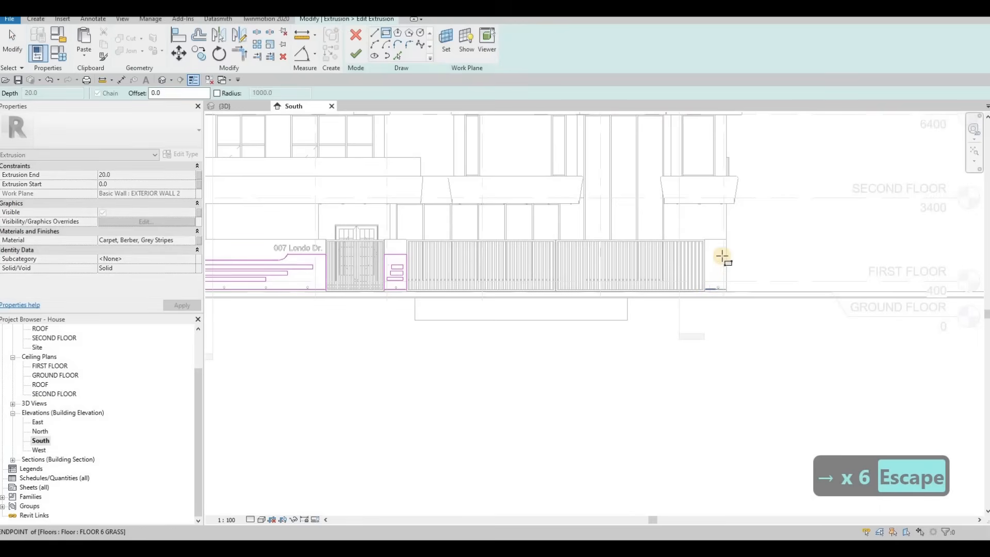
left_click(722, 255)
key("Escape")
key("Escape")
key("Escape")
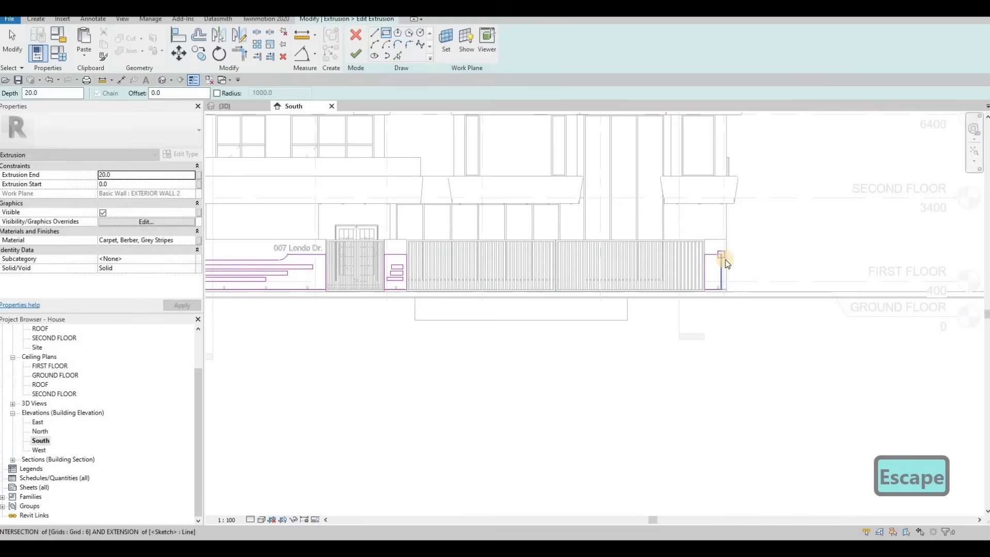
Draw three horizontal strip rectangles inside the end-pillar outline.
scroll(724, 260, "up", 2)
left_click(726, 263)
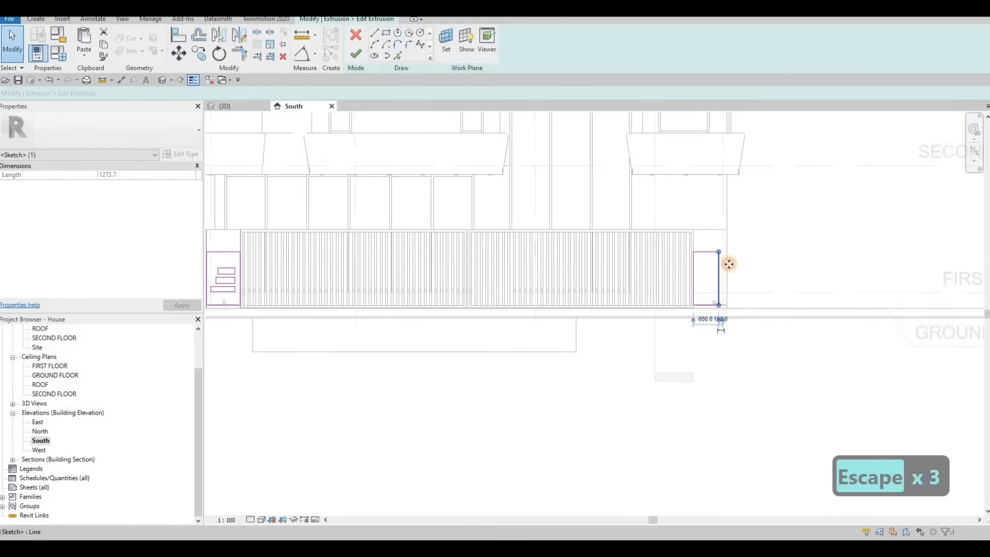
key("Escape")
left_click(387, 33)
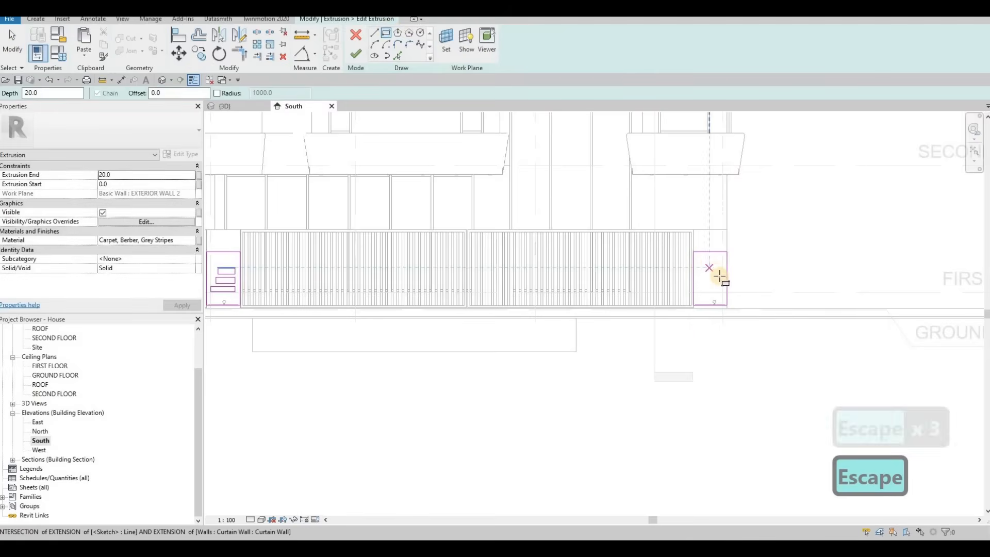
left_click(710, 269)
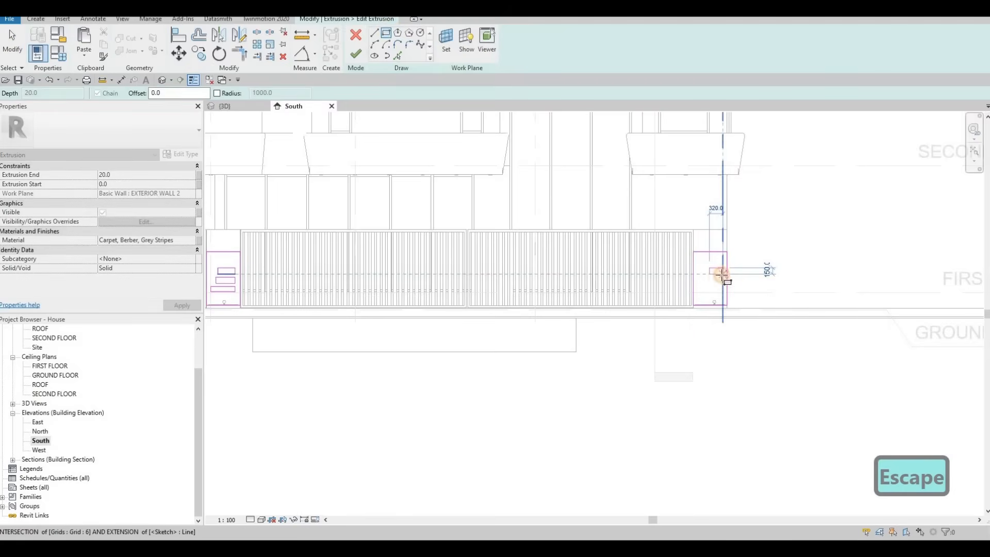
left_click(722, 274)
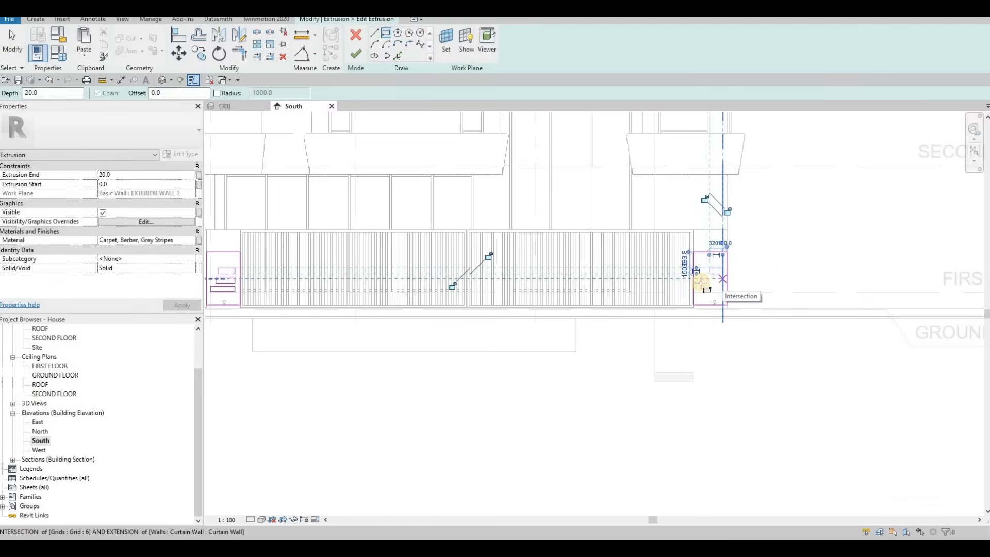
left_click(701, 283)
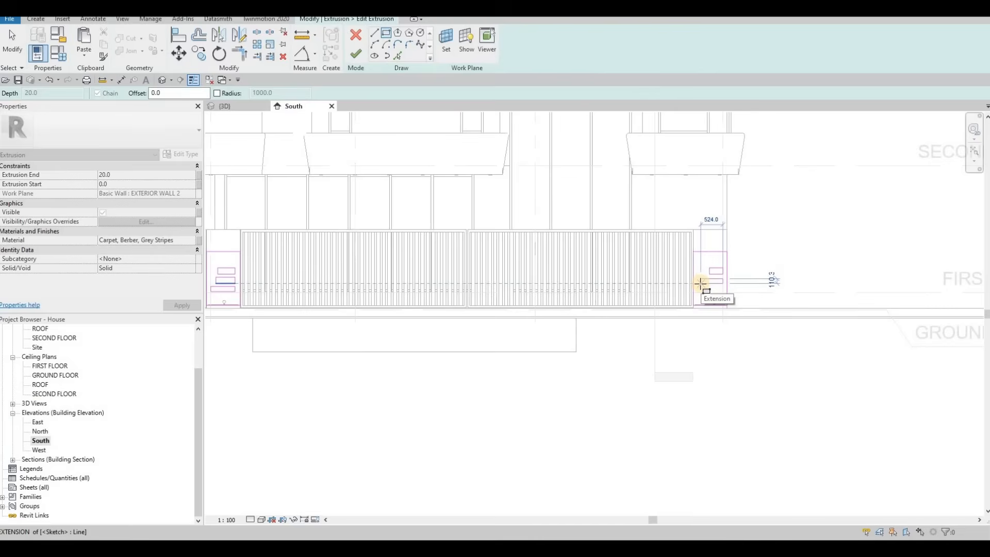
left_click(701, 284)
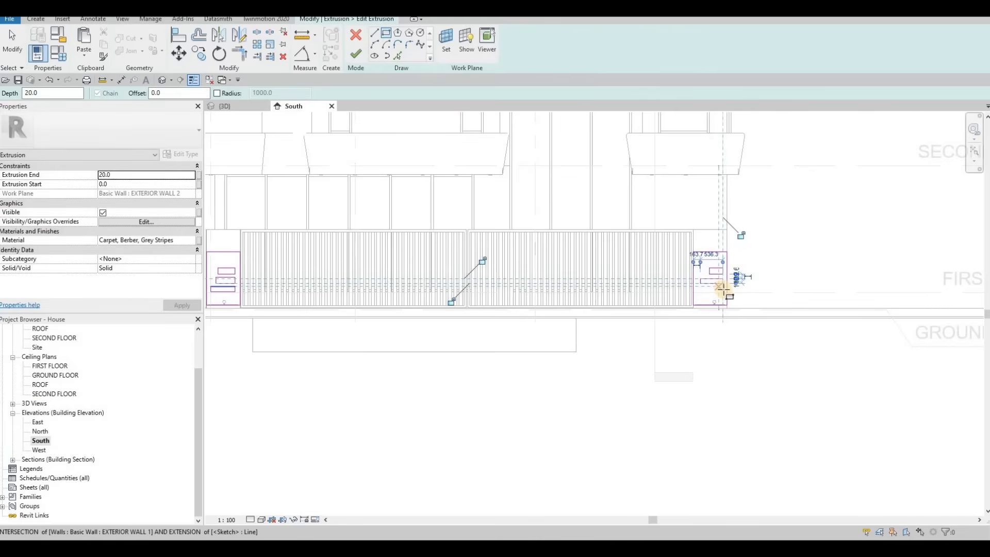
left_click(711, 292)
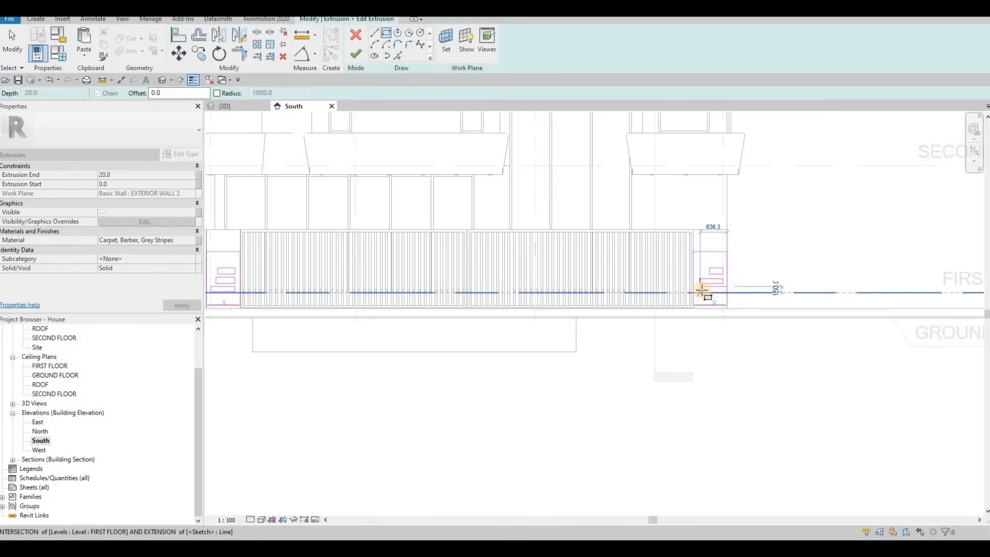
scroll(702, 292, "up", 2)
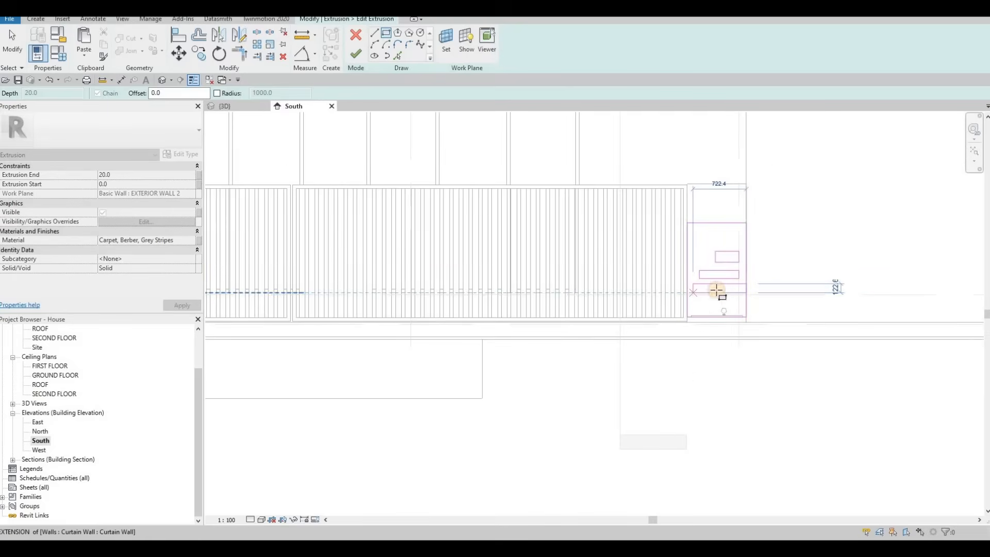
left_click(743, 286)
scroll(734, 288, "up", 2)
key("Escape")
key("Escape")
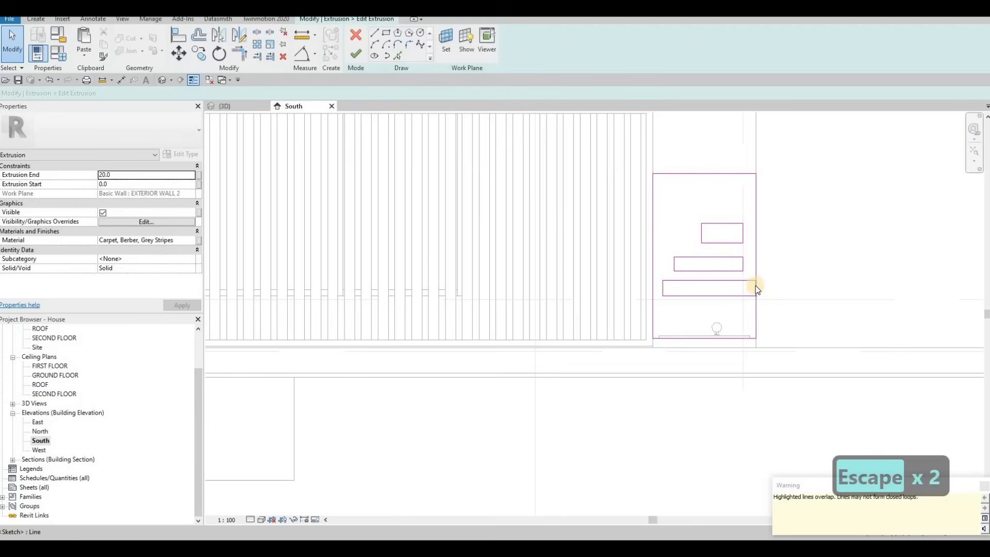
Move the lowest end-pillar strip's right edge leftward to line up with the strips above.
left_click(755, 286)
scroll(755, 286, "up", 2)
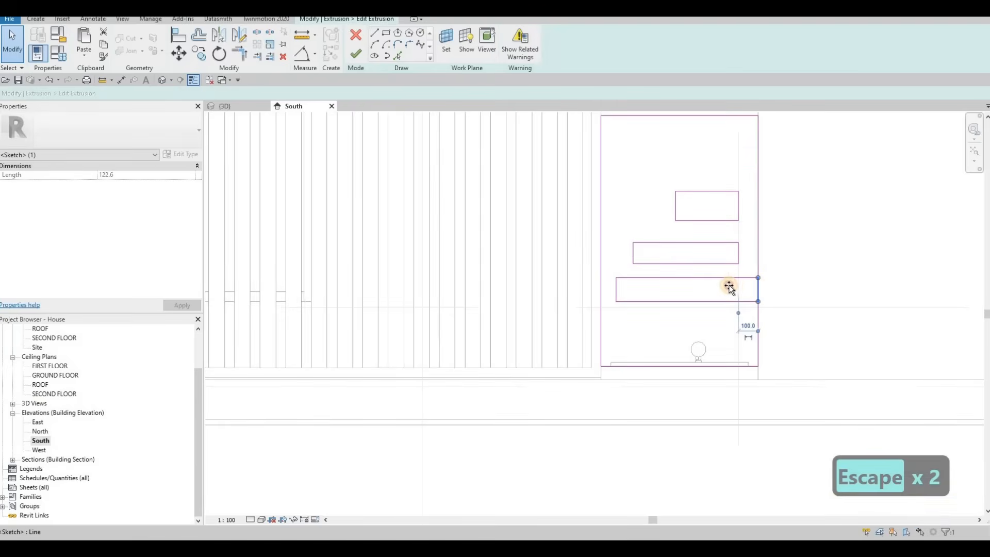
left_click_drag(730, 287, 710, 283)
key("Escape")
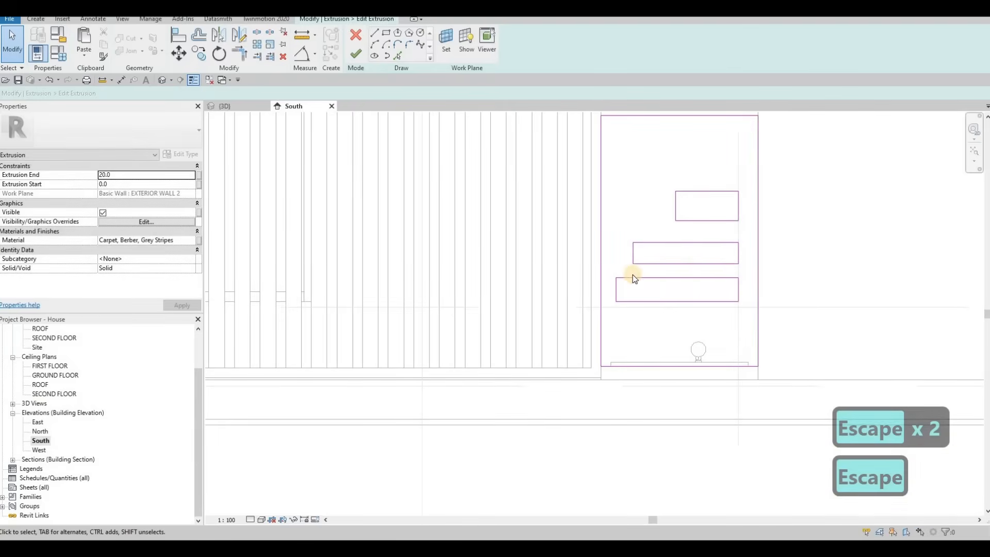
scroll(684, 265, "down", 5)
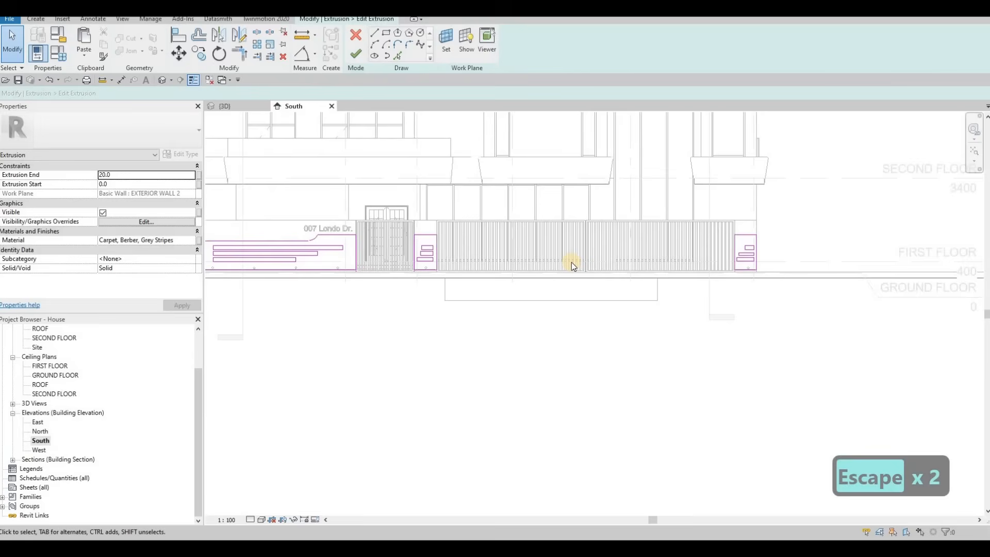
key("a")
key("l")
scroll(430, 258, "up", 2)
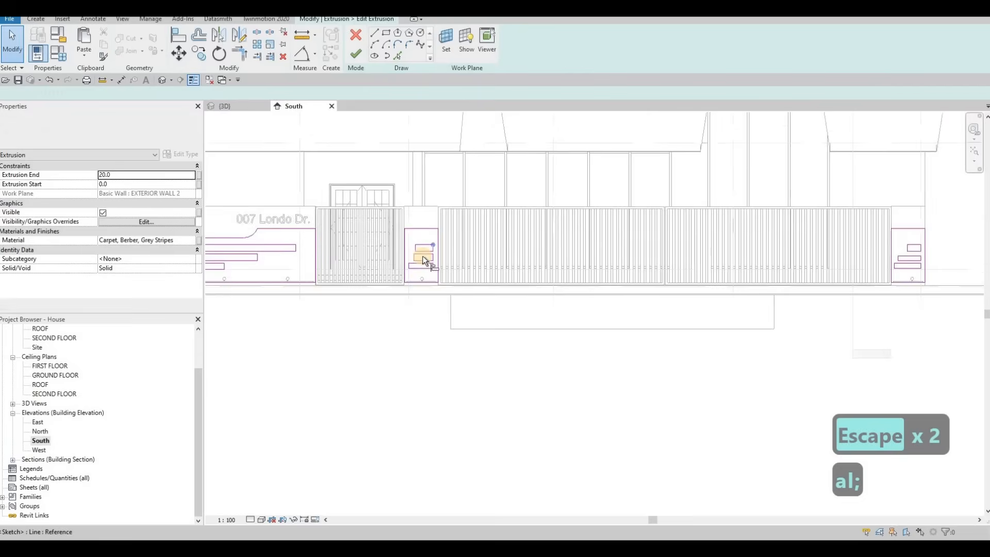
scroll(715, 263, "up", 2)
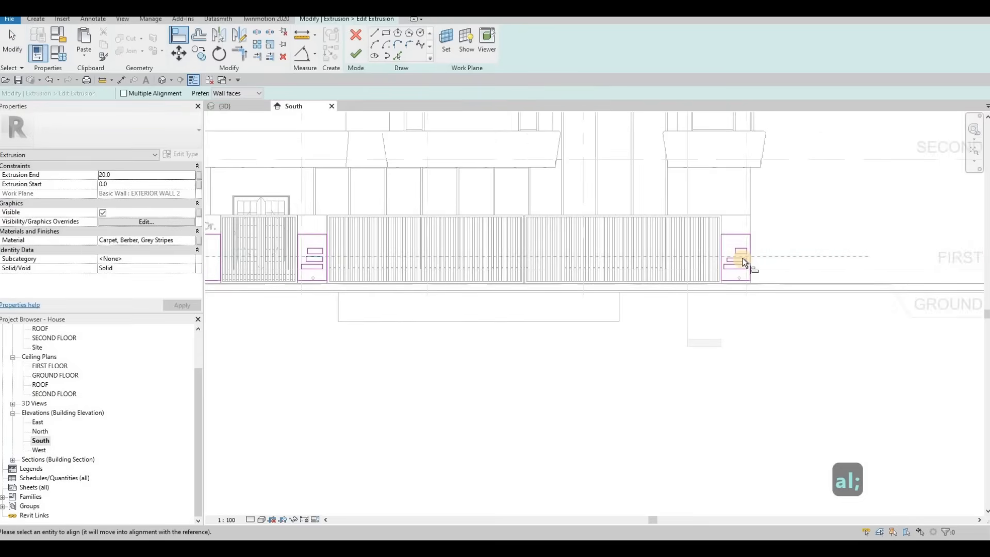
scroll(377, 252, "down", 2)
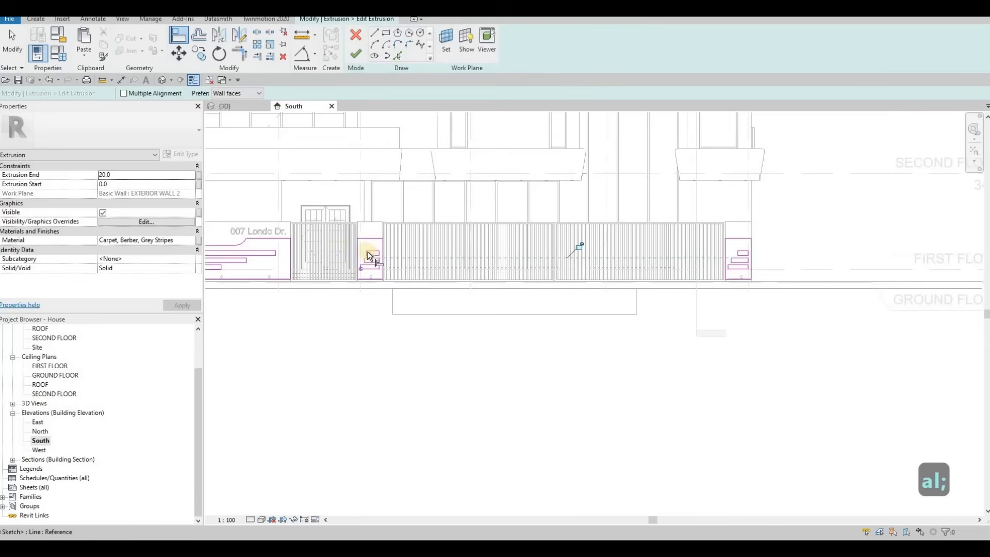
left_click(375, 257)
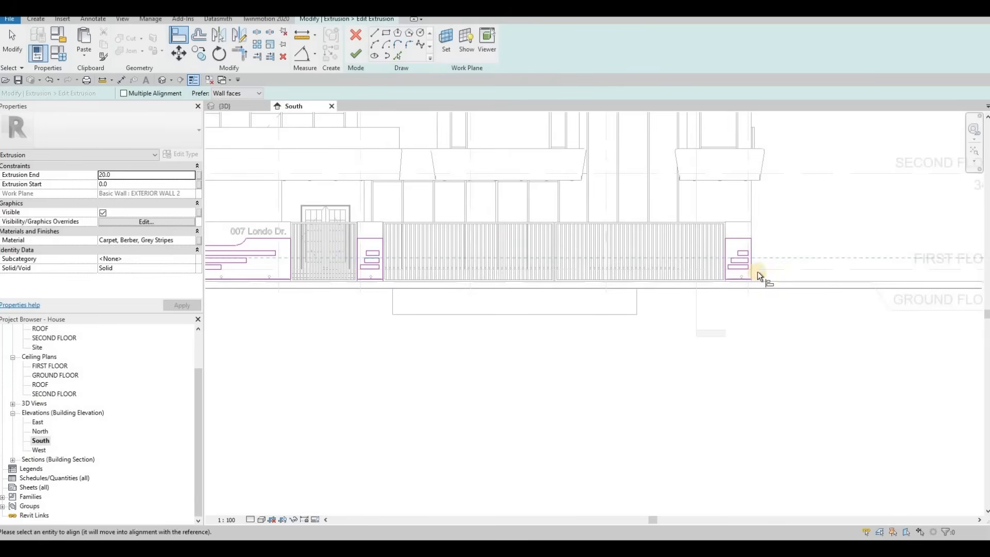
key("Escape")
key("Escape")
key("a")
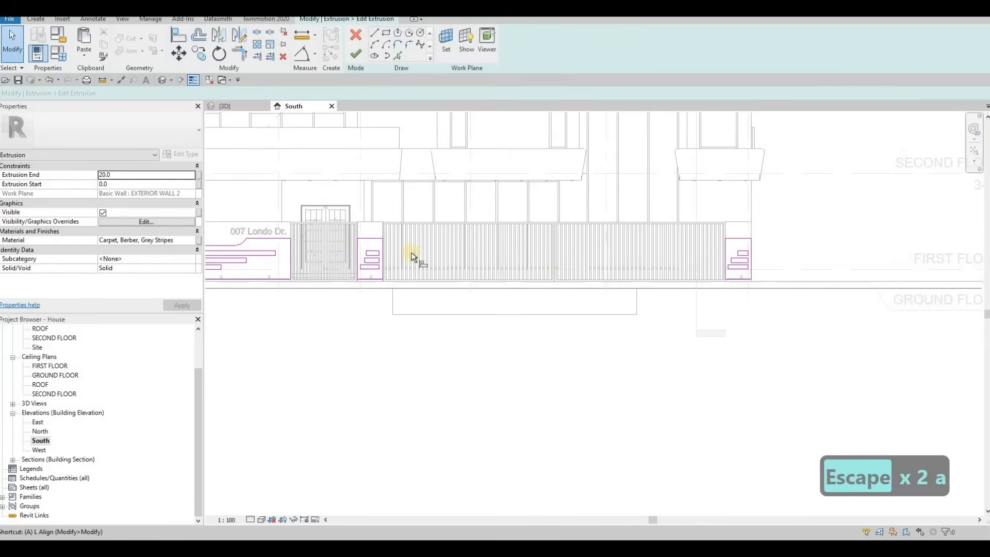
key("l")
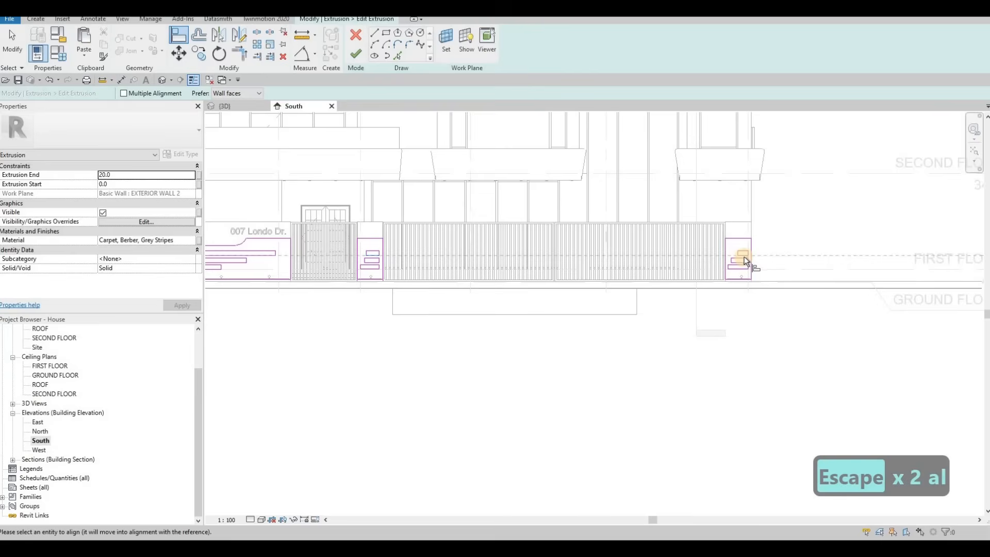
key("Escape")
key("Escape")
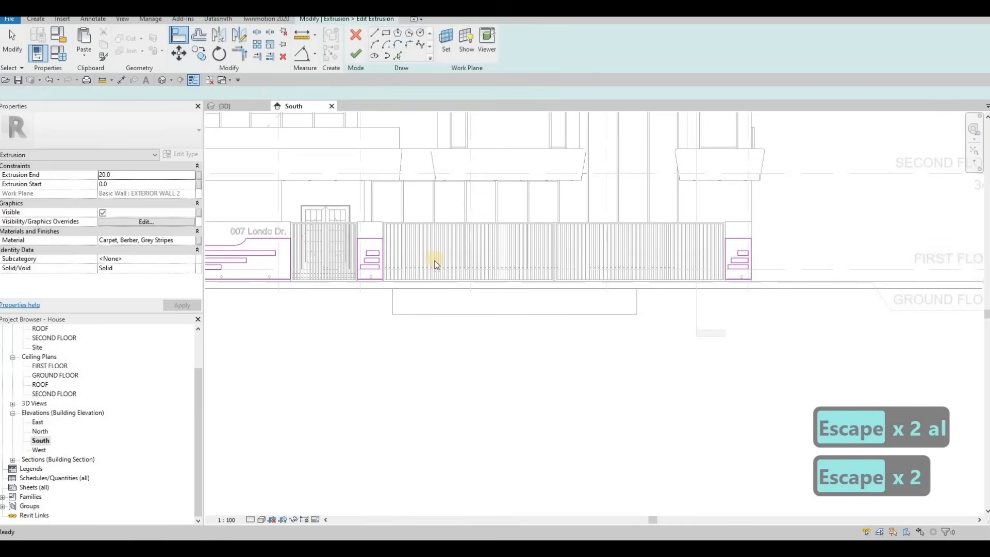
Finish the extrusion sketch and switch to the 3D view.
left_click(356, 53)
key("Escape")
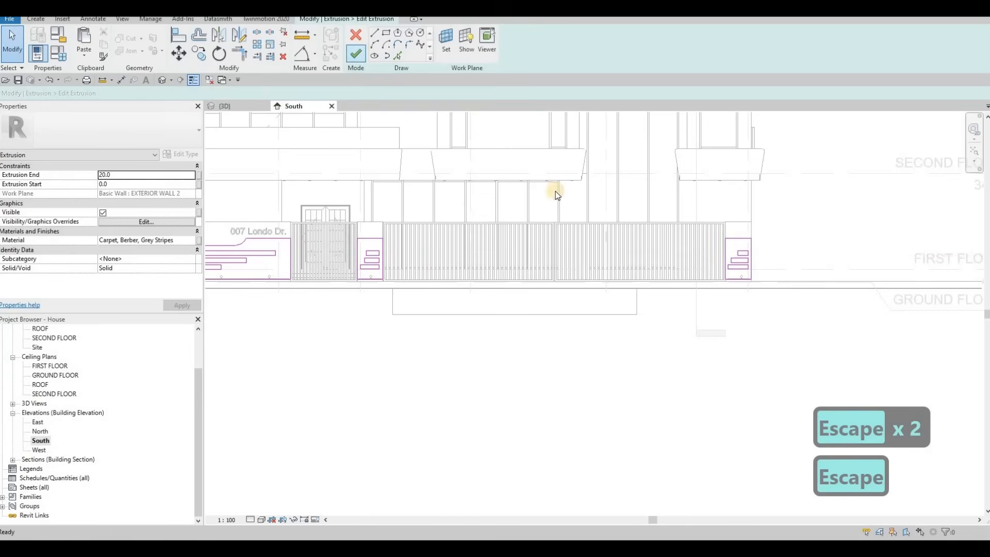
key("Escape")
key("Escape")
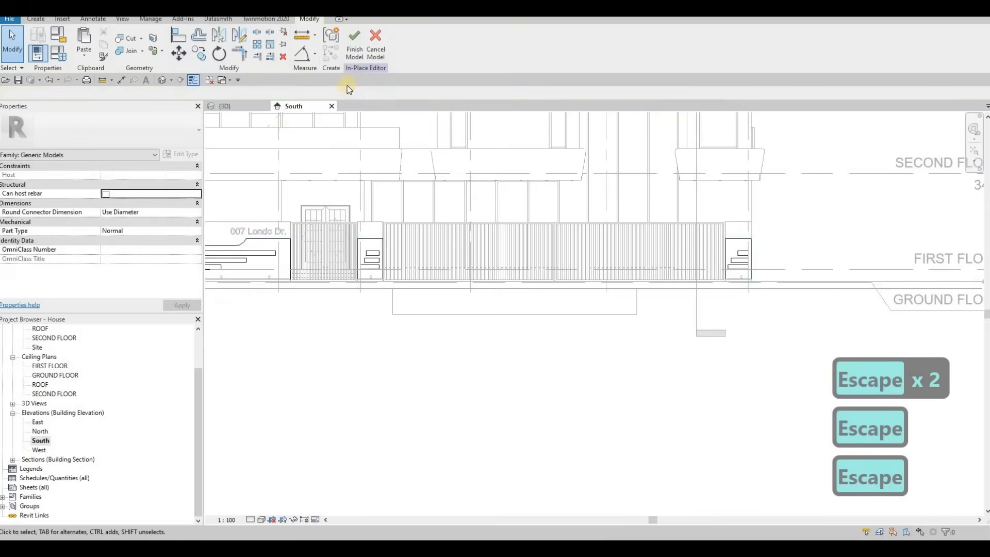
left_click(254, 107)
key("Escape")
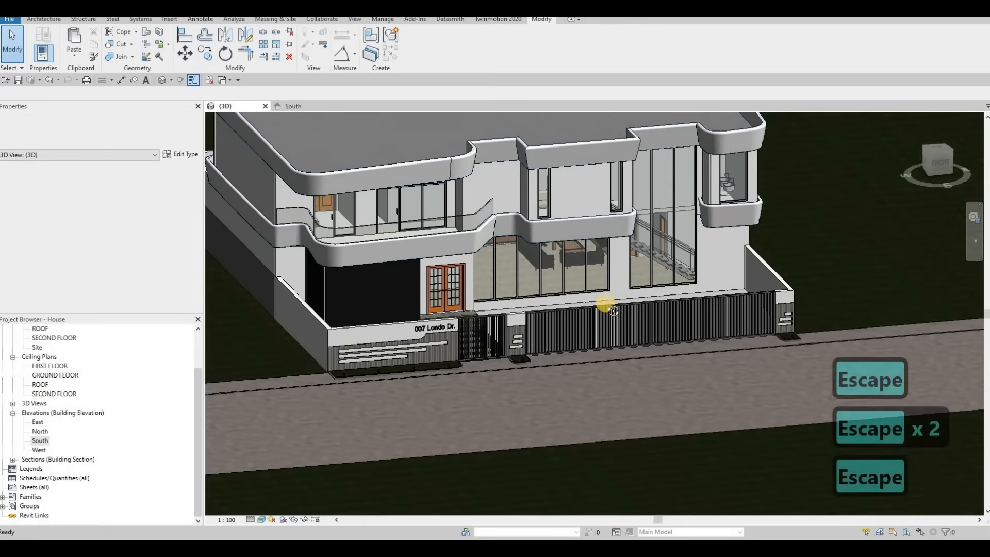
middle_click_drag(552, 303, 572, 273, "shift")
key("Escape")
key("Escape")
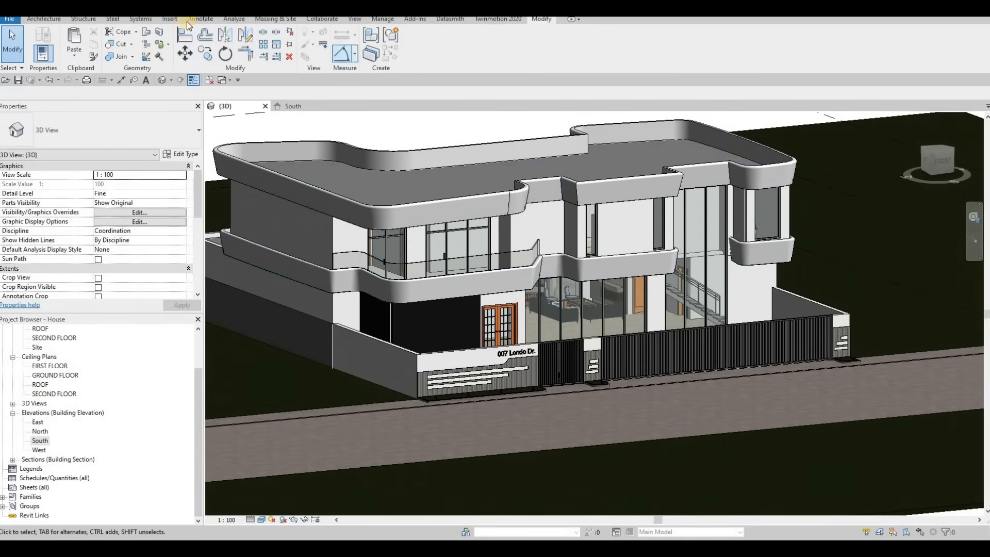
left_click(170, 19)
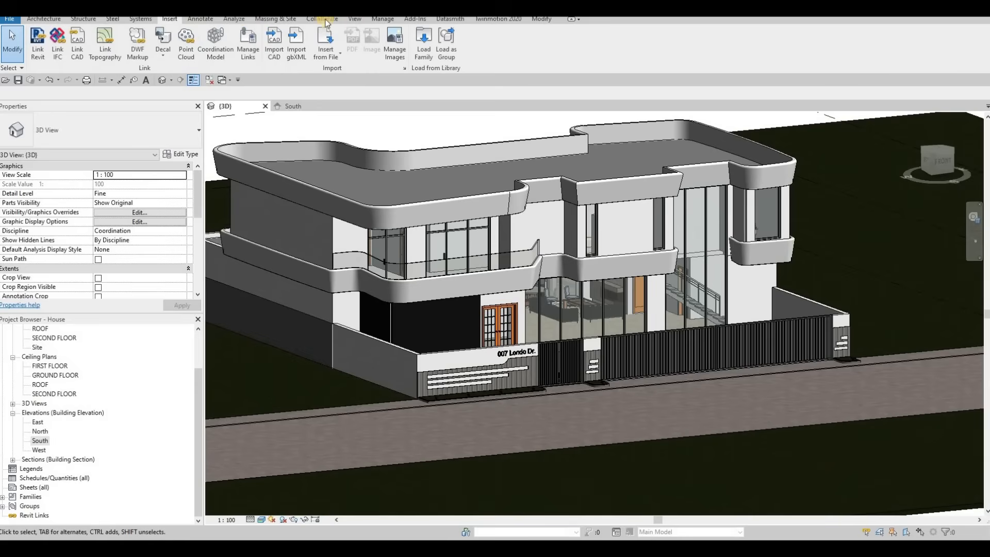
scroll(546, 46, "down", 6)
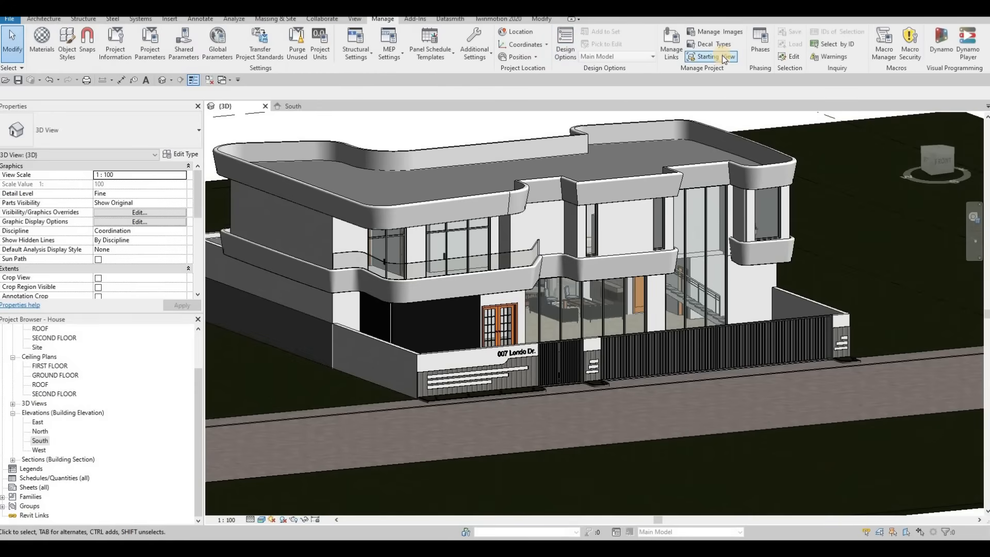
key("Escape")
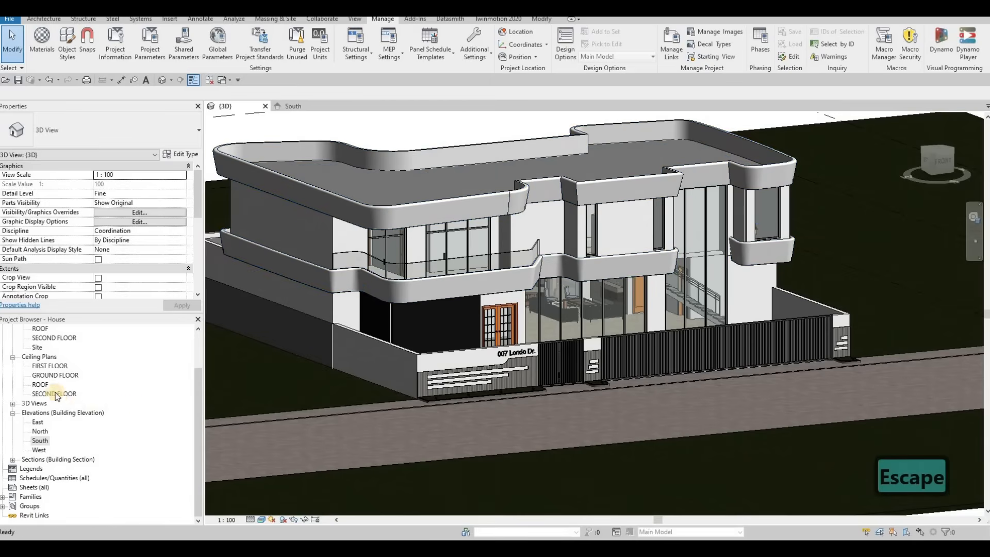
Open the GROUND FLOOR plan and place a camera looking at the front of the house.
scroll(54, 387, "up", 3)
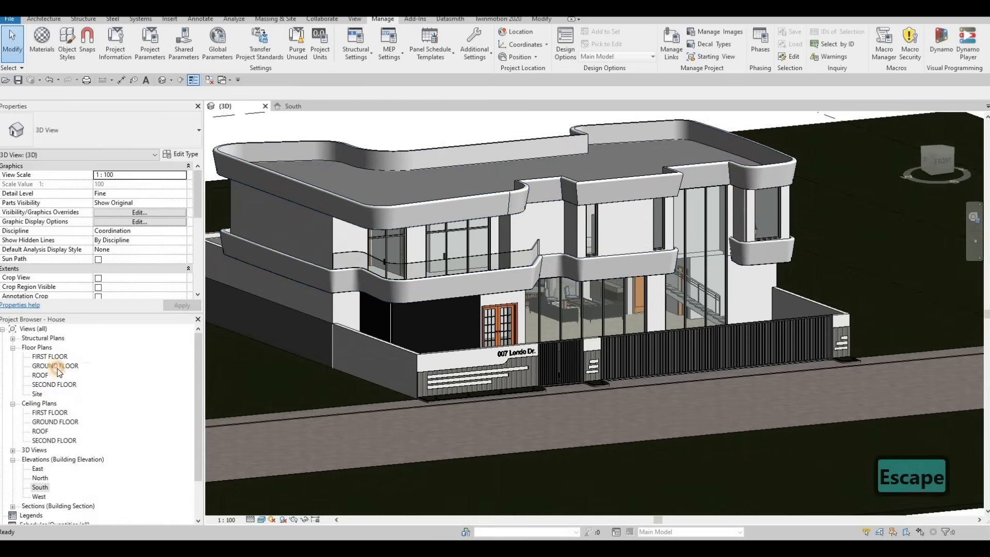
double_click(56, 366)
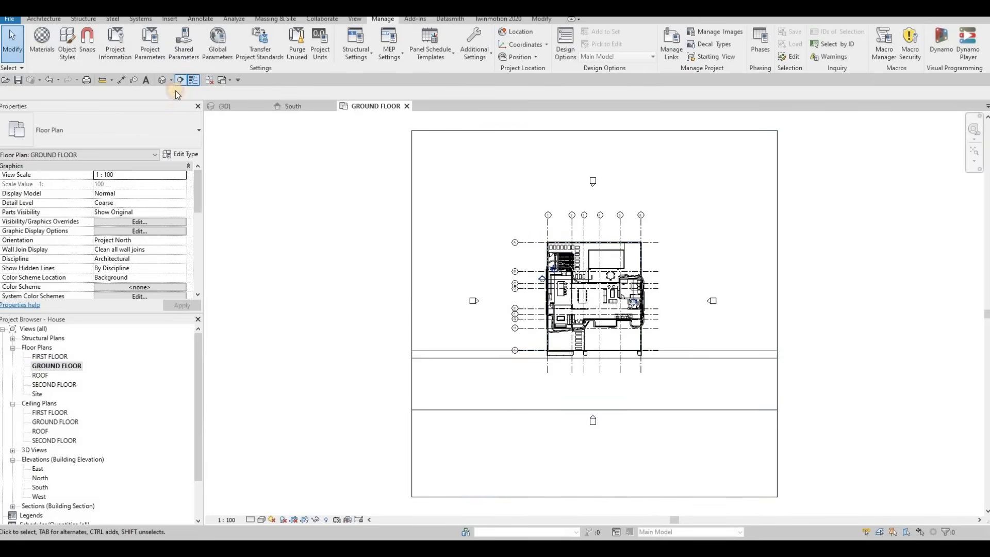
left_click(183, 104)
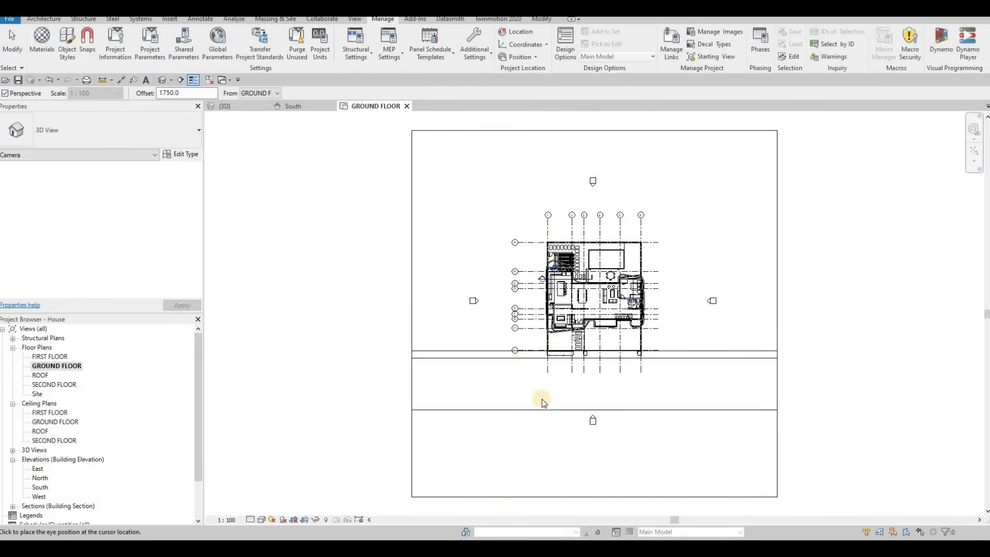
left_click(621, 244)
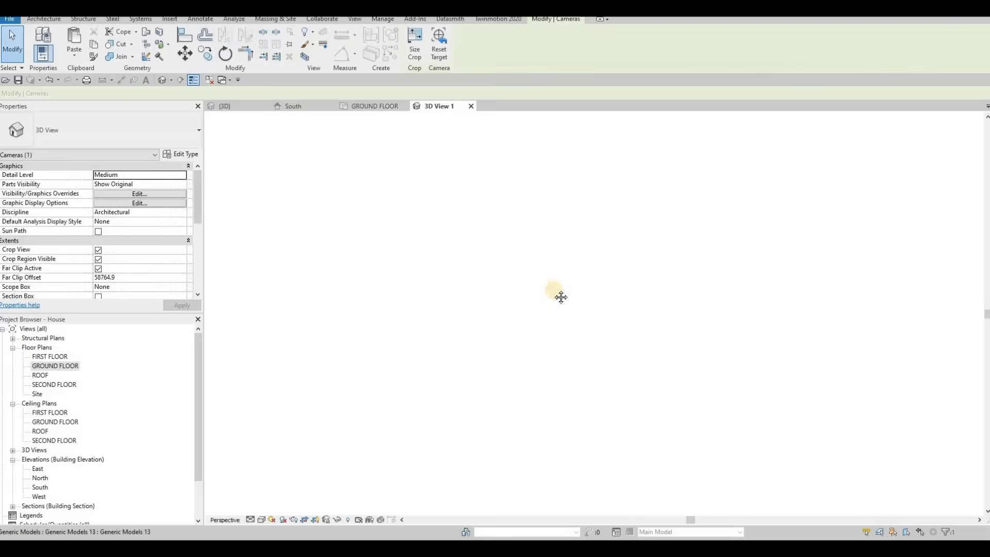
Enlarge the new camera view's crop region to the right and upward.
scroll(567, 304, "down", 3)
key("Escape")
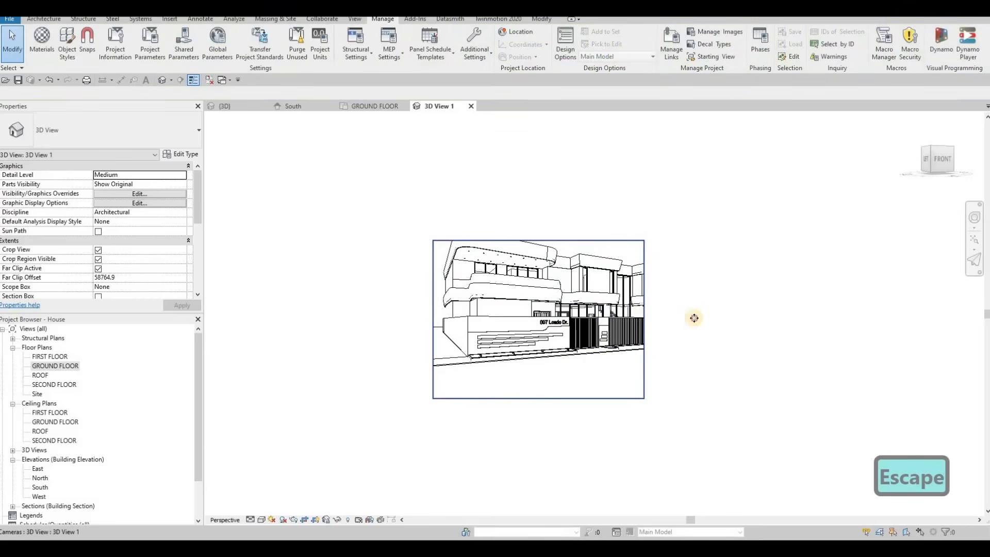
left_click(644, 318)
left_click_drag(644, 319, 727, 318)
left_click_drag(580, 240, 580, 176)
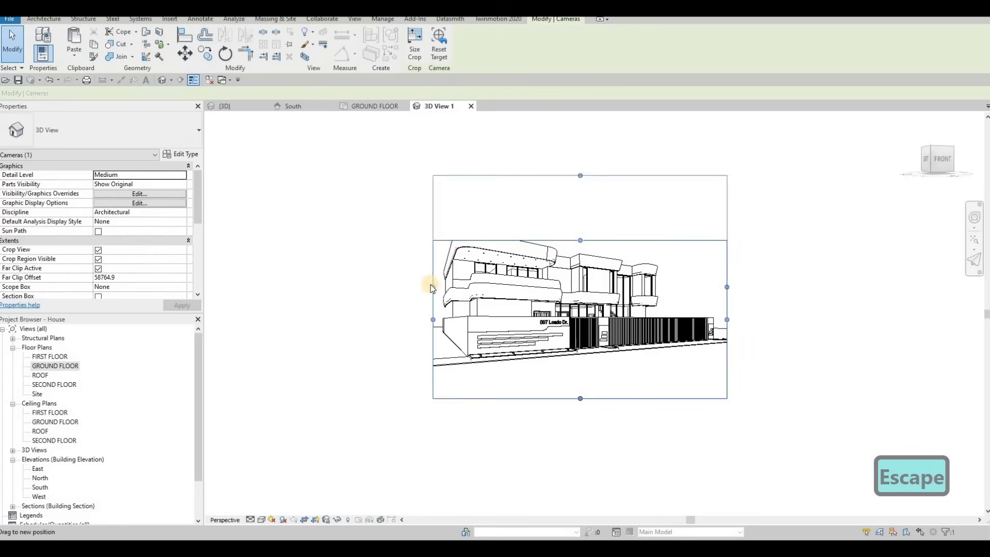
Set the camera view's visual style to Realistic and lower the crop region's top edge slightly.
left_click(261, 520)
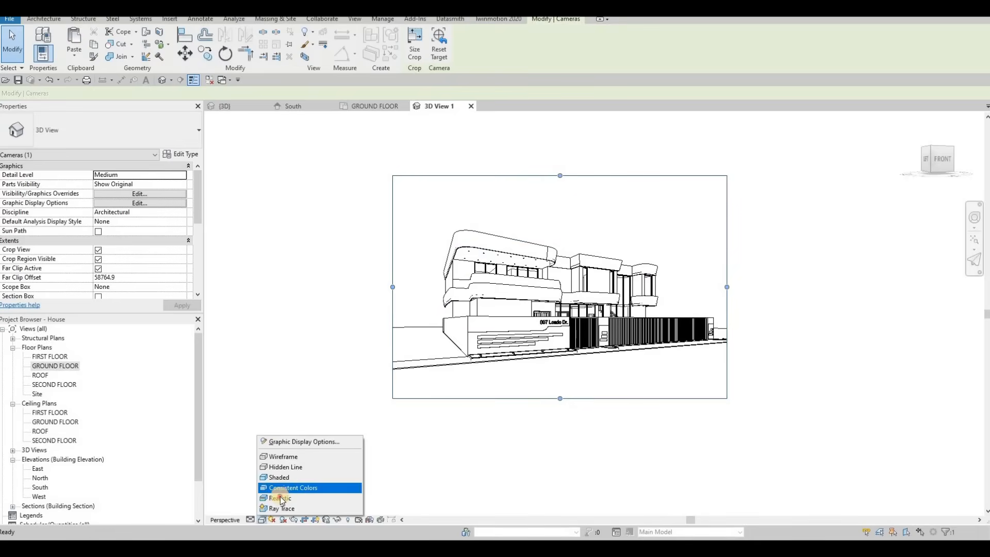
left_click(281, 498)
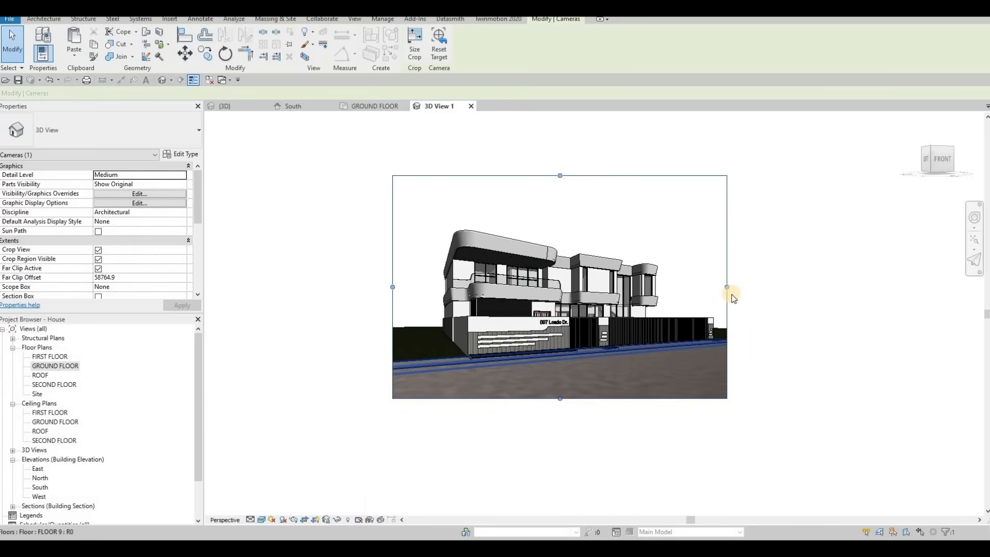
left_click_drag(559, 175, 543, 195)
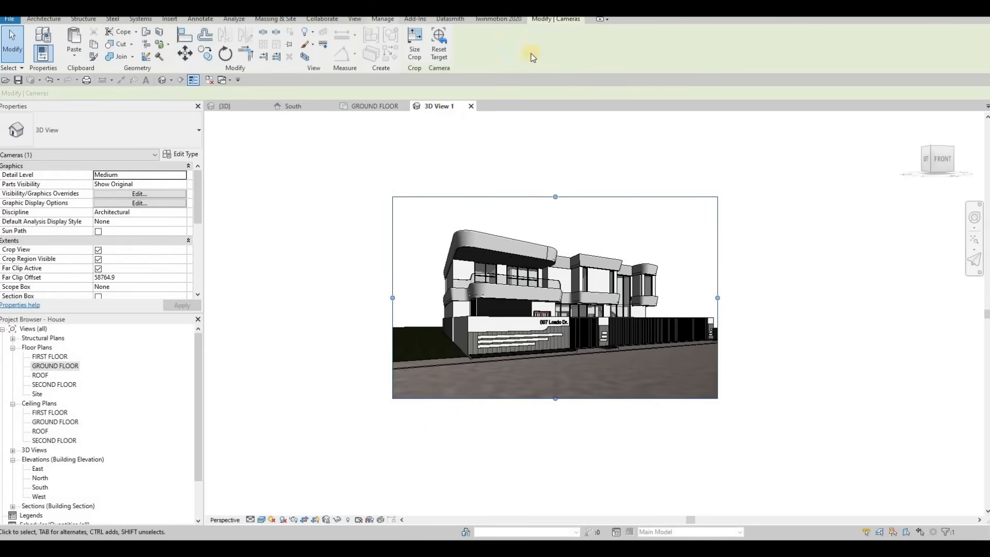
Set the project's starting view to 3D View: 3D View 1.
left_click(382, 18)
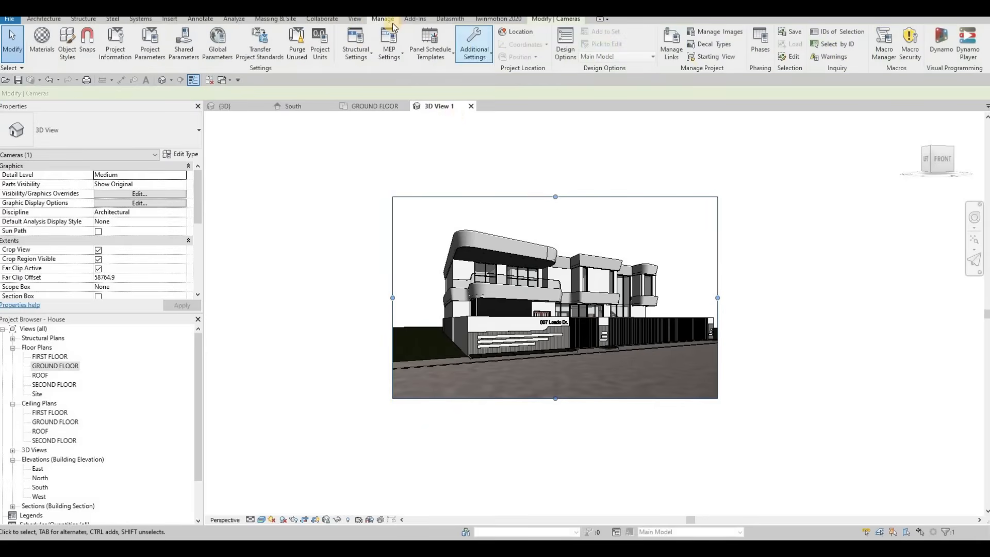
left_click(712, 59)
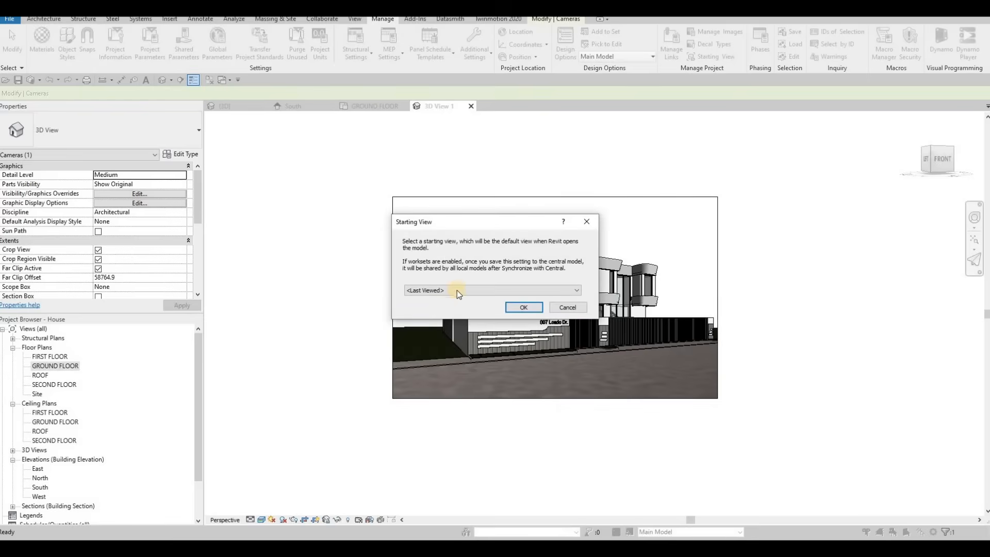
left_click(457, 289)
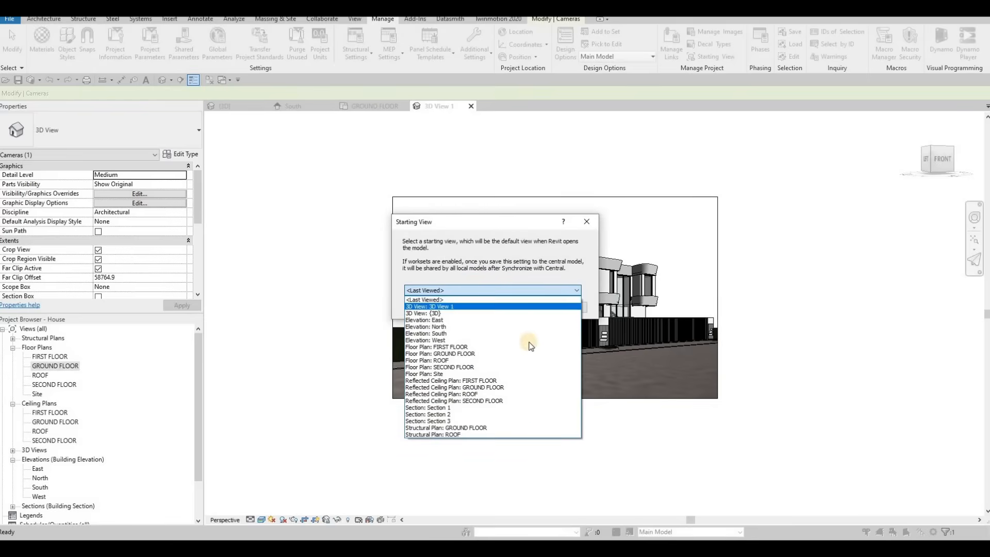
left_click(531, 306)
left_click(524, 307)
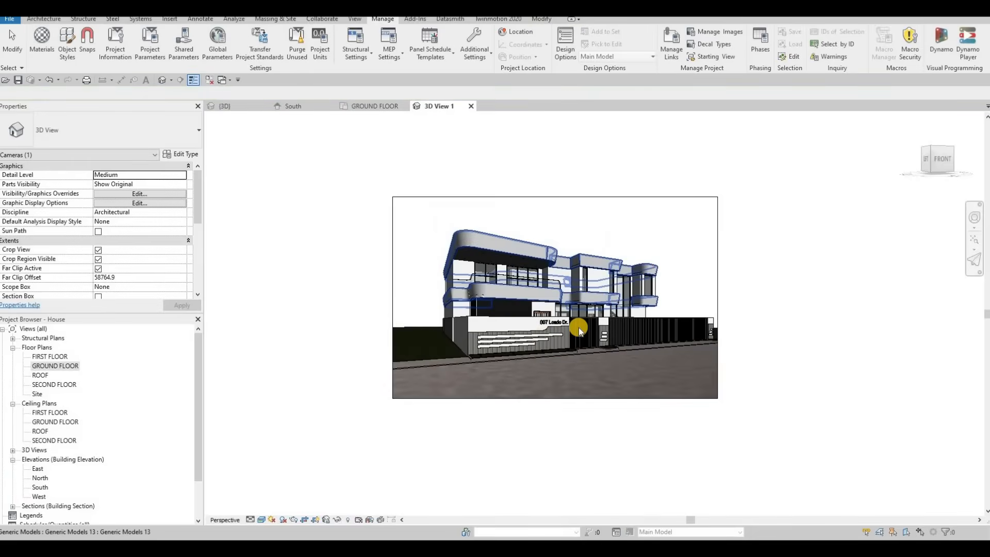
Move the camera view's crop region left edge slightly inward.
left_click(400, 300)
left_click_drag(399, 299, 419, 298)
key("Escape")
key("Escape")
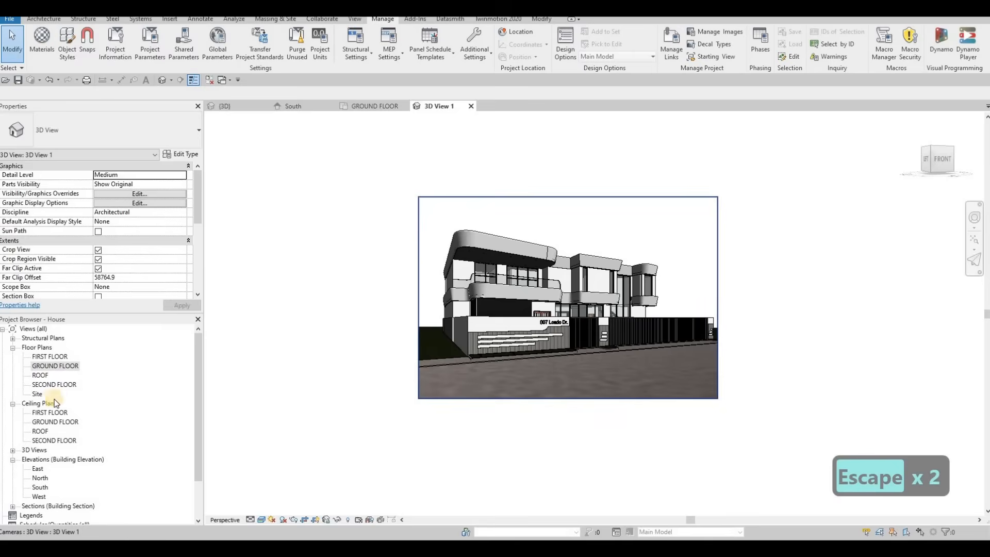
Open the FIRST FLOOR plan.
scroll(51, 398, "down", 3)
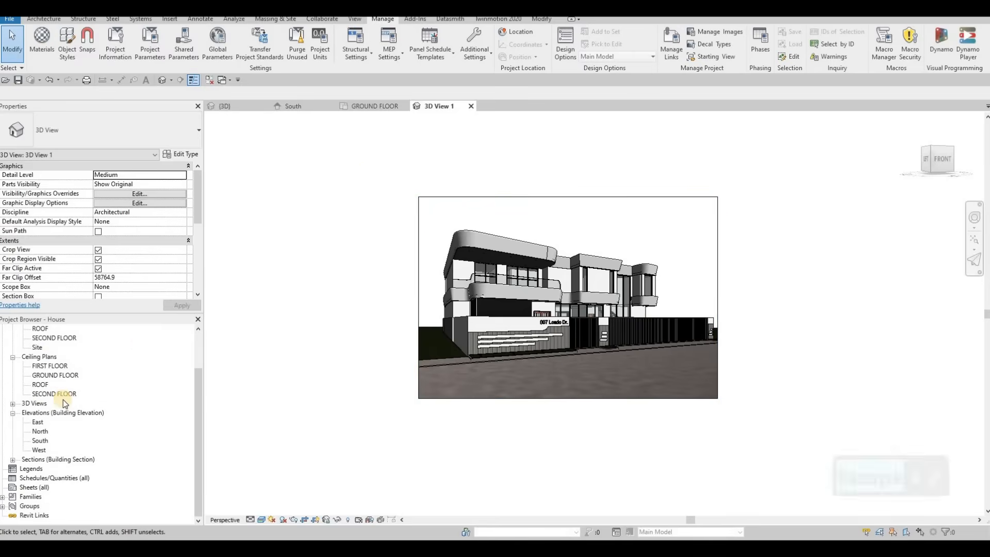
scroll(59, 377, "up", 3)
double_click(56, 357)
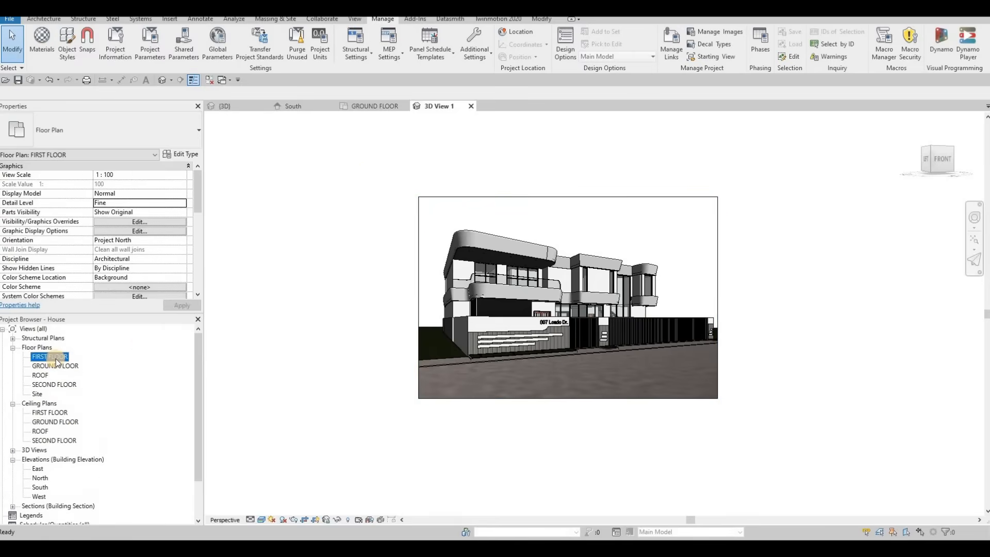
scroll(612, 299, "up", 5)
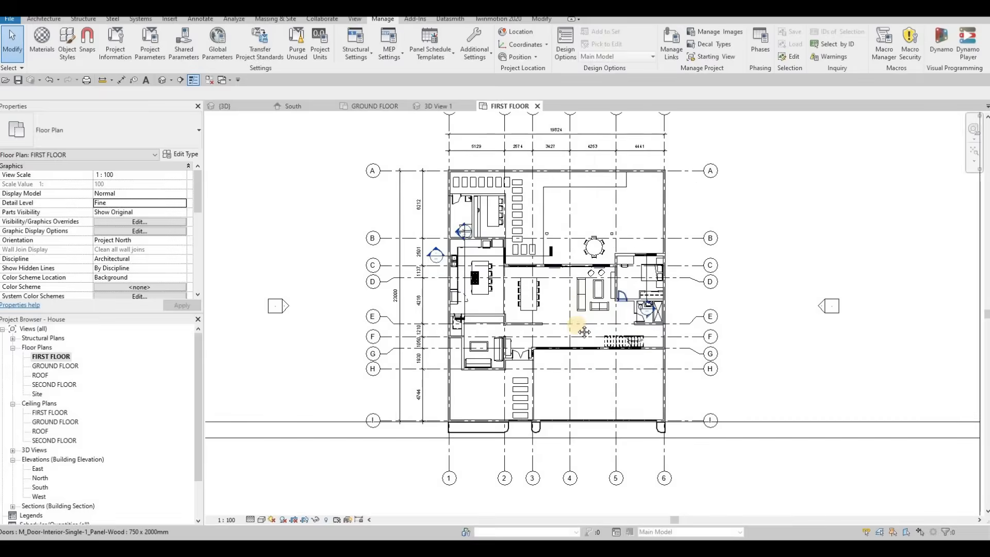
scroll(581, 272, "down", 2)
key("Escape")
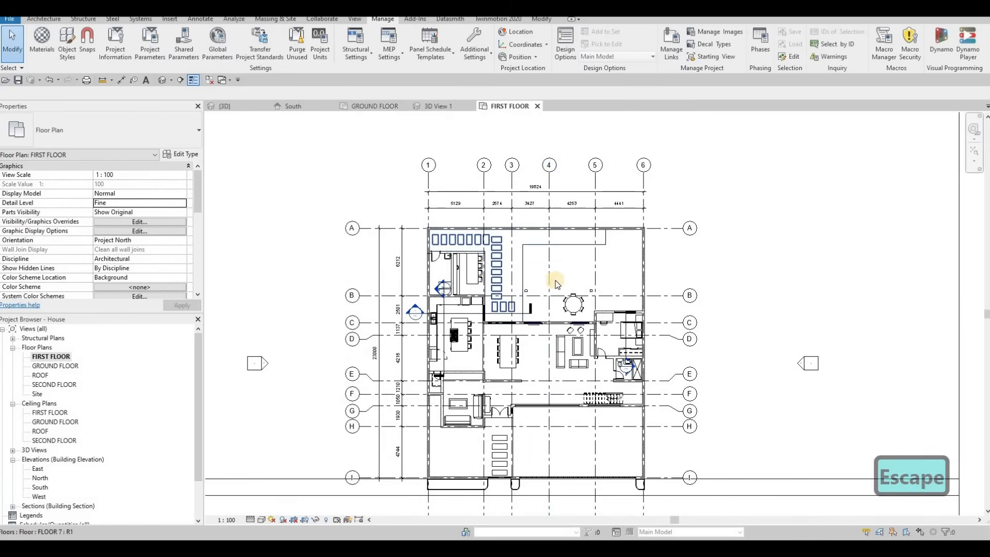
left_click(41, 20)
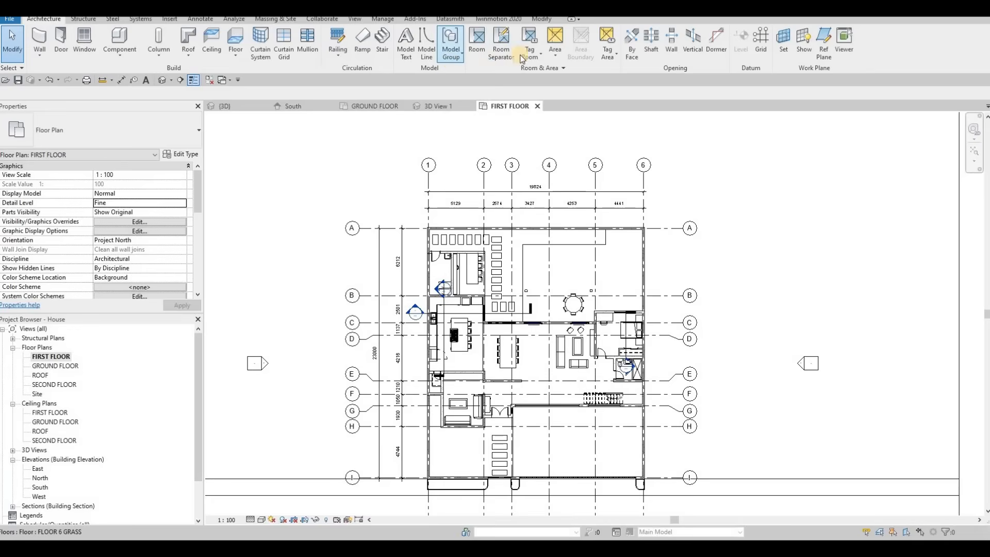
left_click(477, 41)
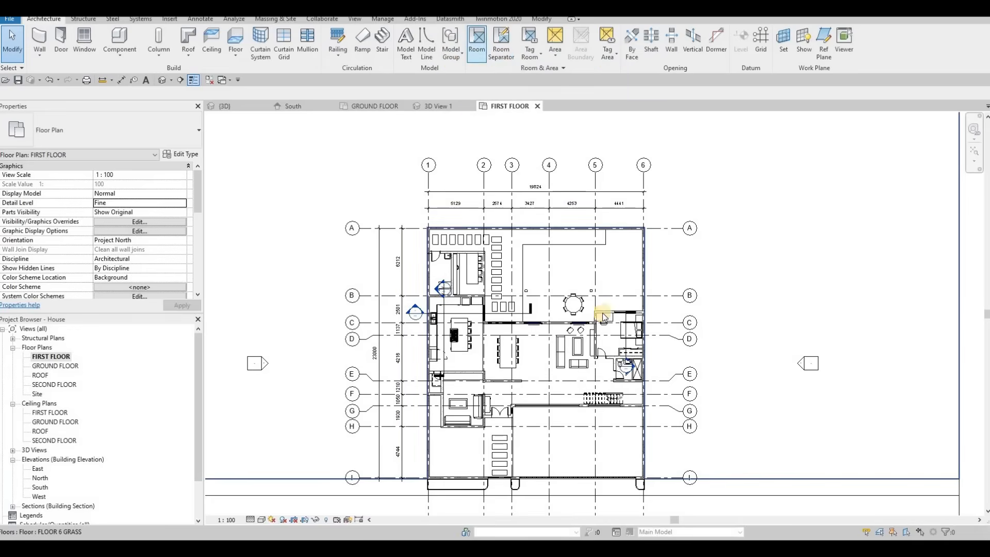
scroll(473, 387, "up", 3)
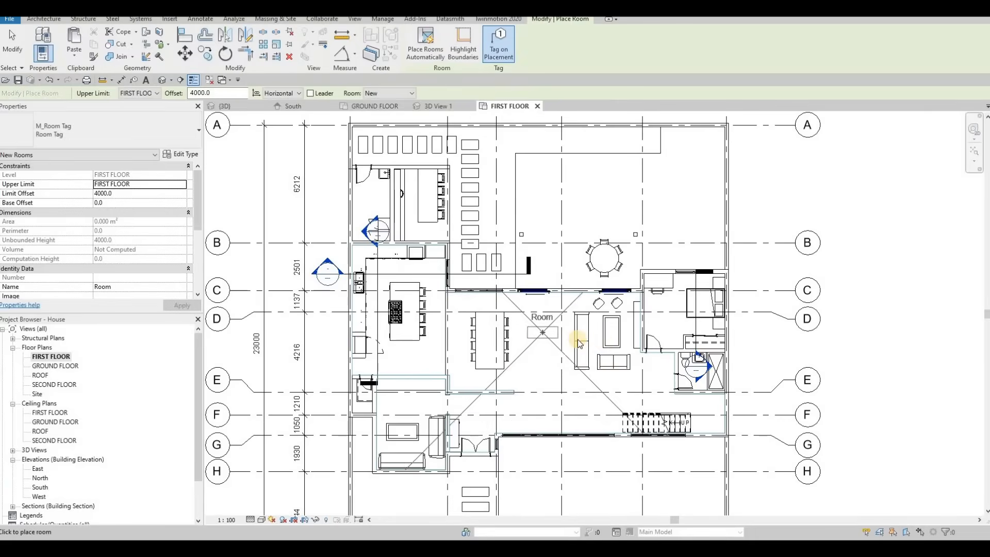
key("Escape")
key("Escape")
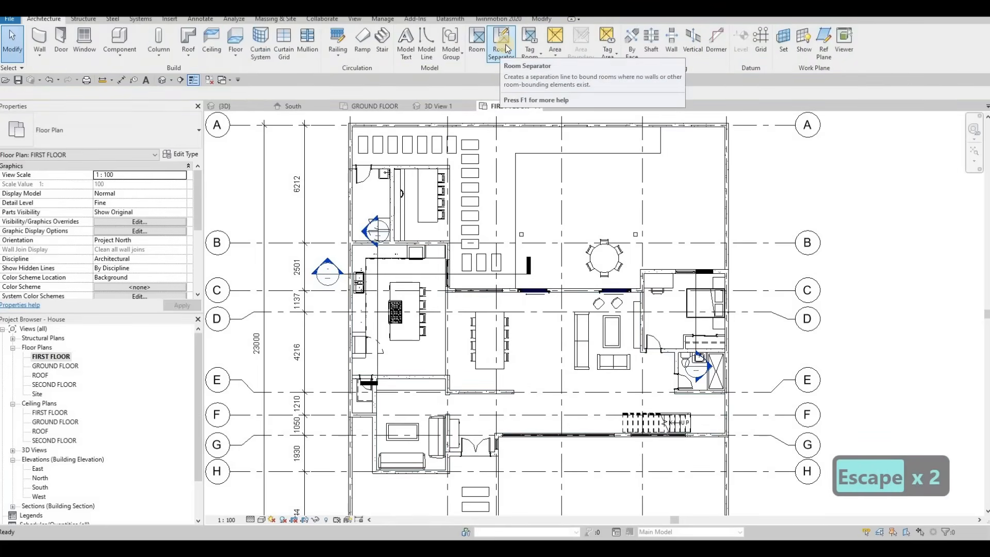
Draw a room separator line from the wall at grid C down to grid E, then across to the bedroom wall.
key("r")
key("s")
scroll(547, 278, "up", 4)
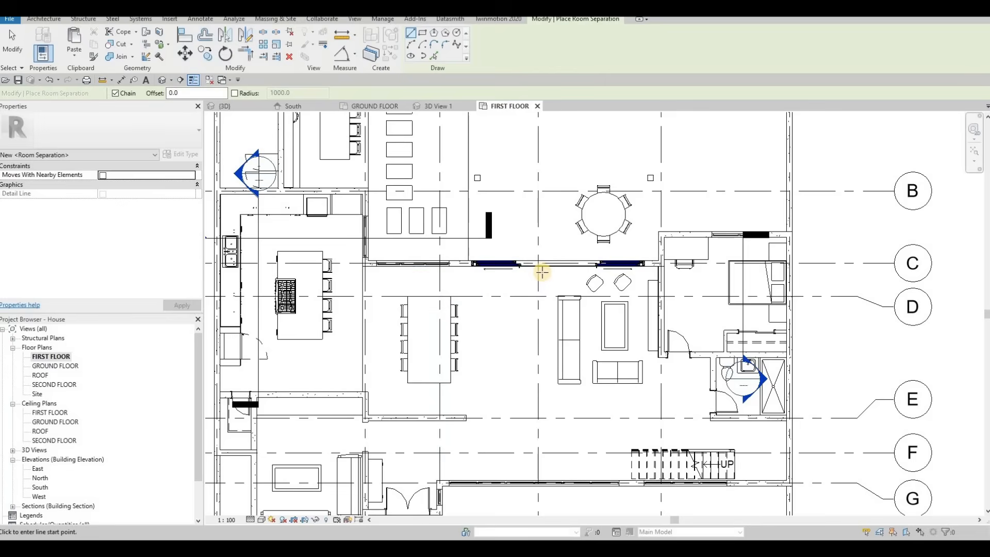
left_click(540, 279)
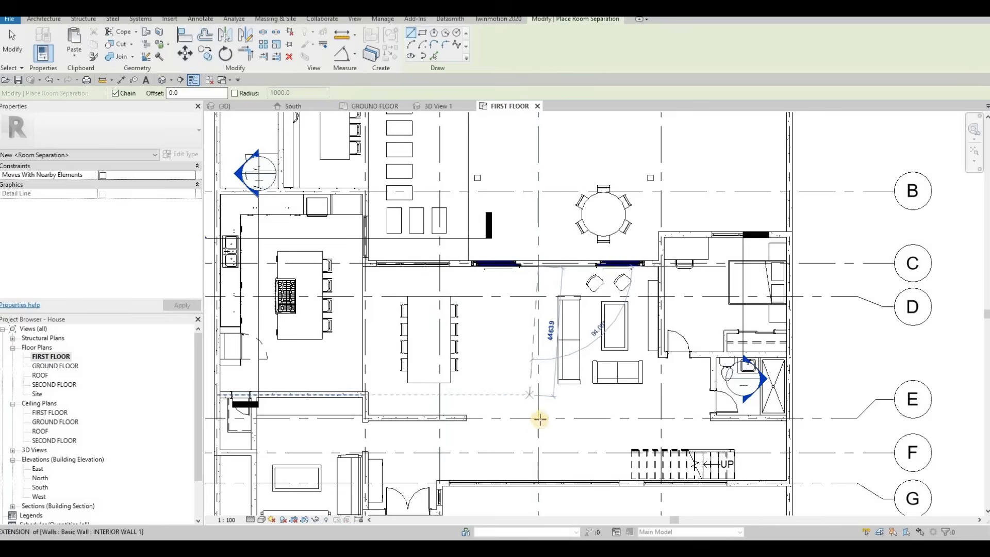
left_click(538, 418)
left_click(660, 416)
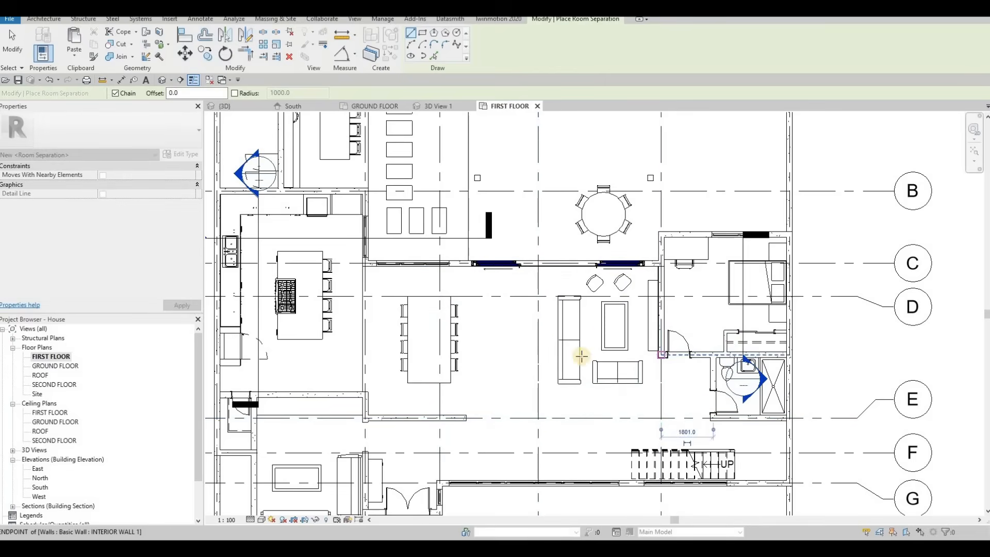
key("Escape")
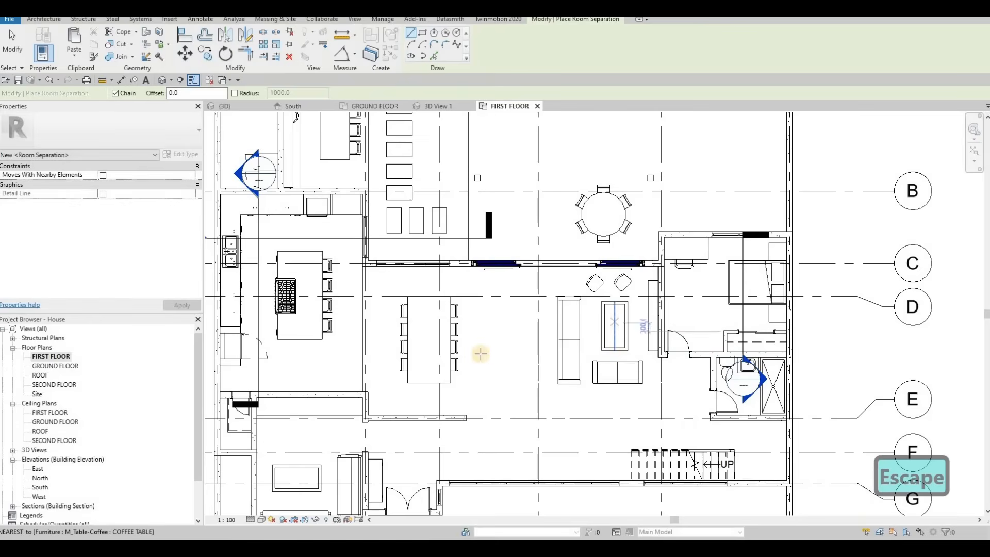
Draw a vertical room separator line between the kitchen and dining area from grid C to the interior wall near grid E.
middle_click_drag(592, 402, 681, 382)
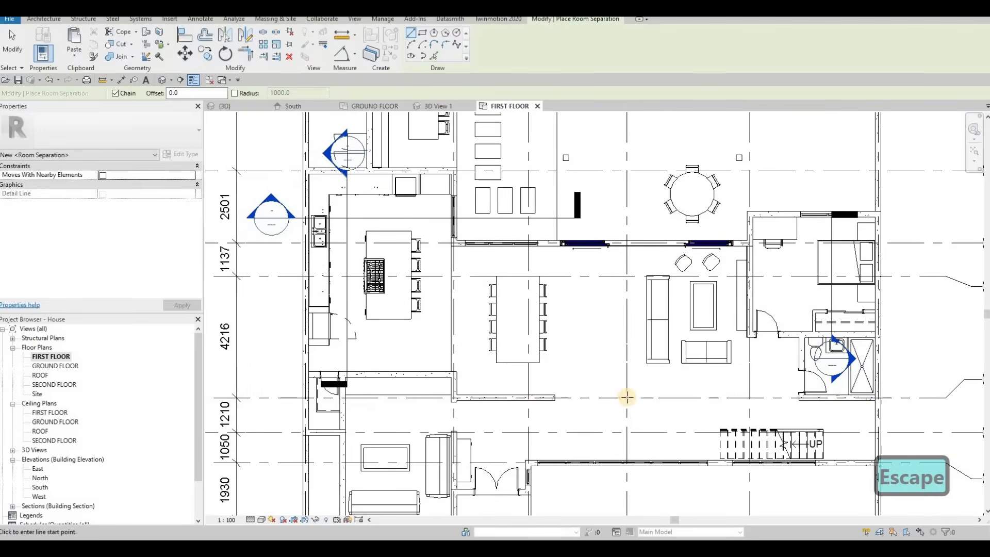
left_click(558, 397)
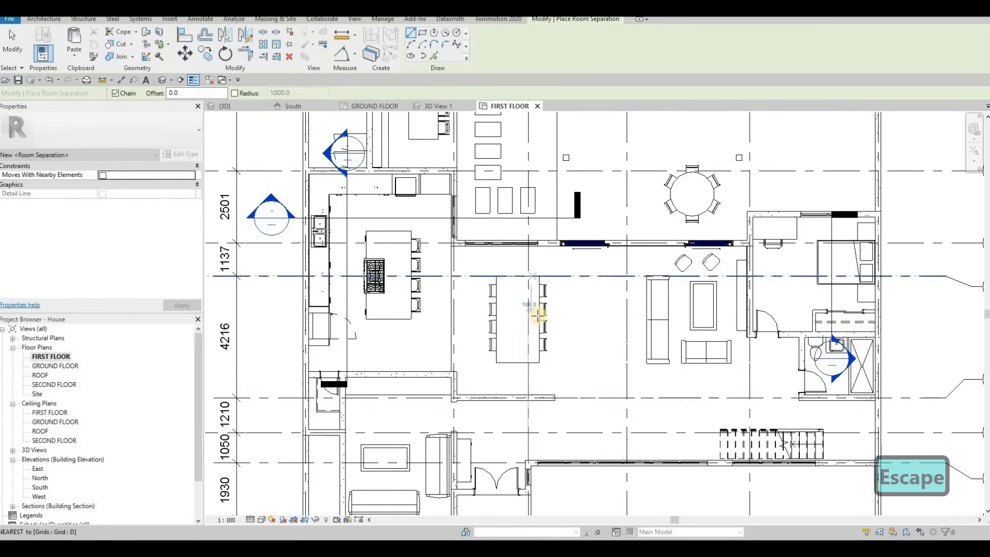
middle_click_drag(465, 314, 542, 314)
mouse_move(500, 288)
middle_mouse_down()
mouse_move(551, 315)
mouse_move(574, 345)
mouse_move(584, 312)
middle_mouse_up()
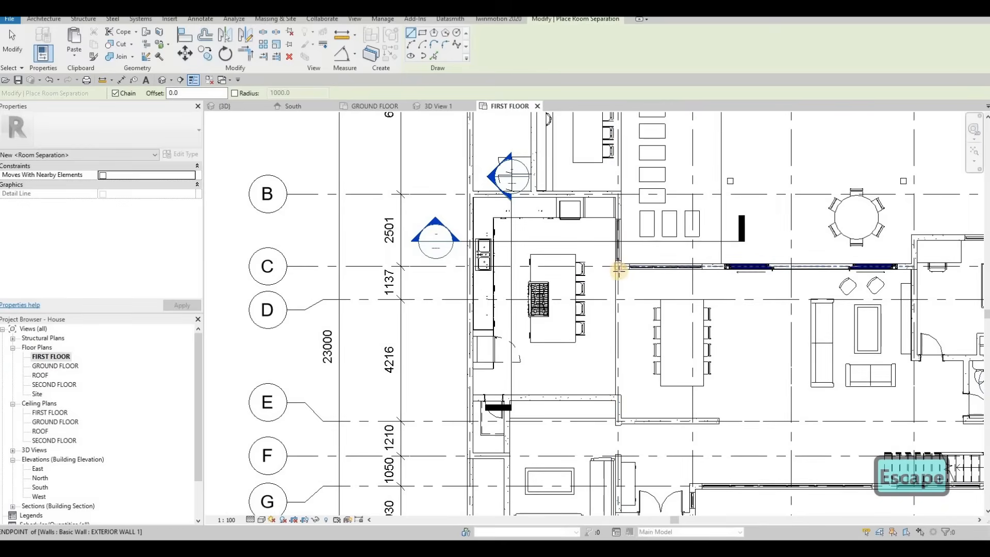
left_click(616, 295)
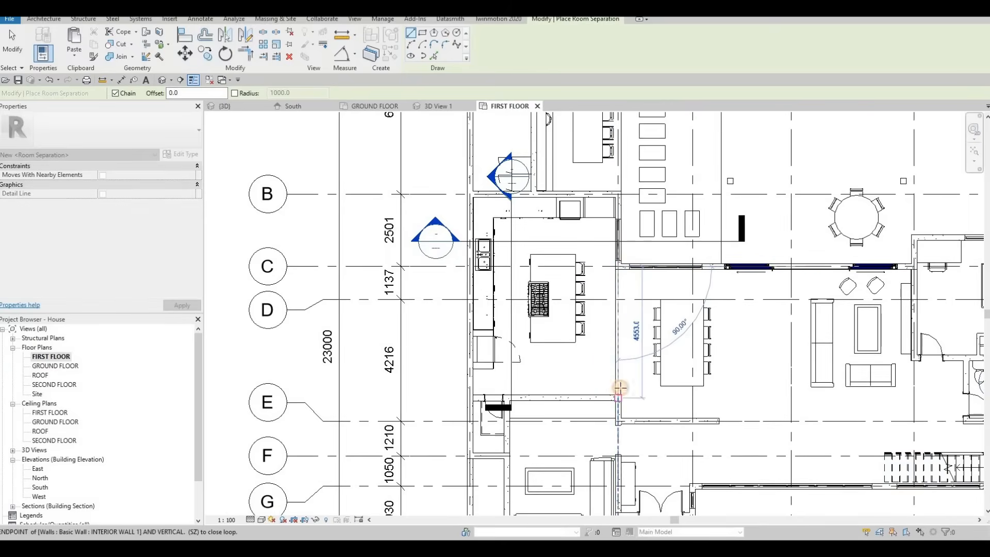
key("Escape")
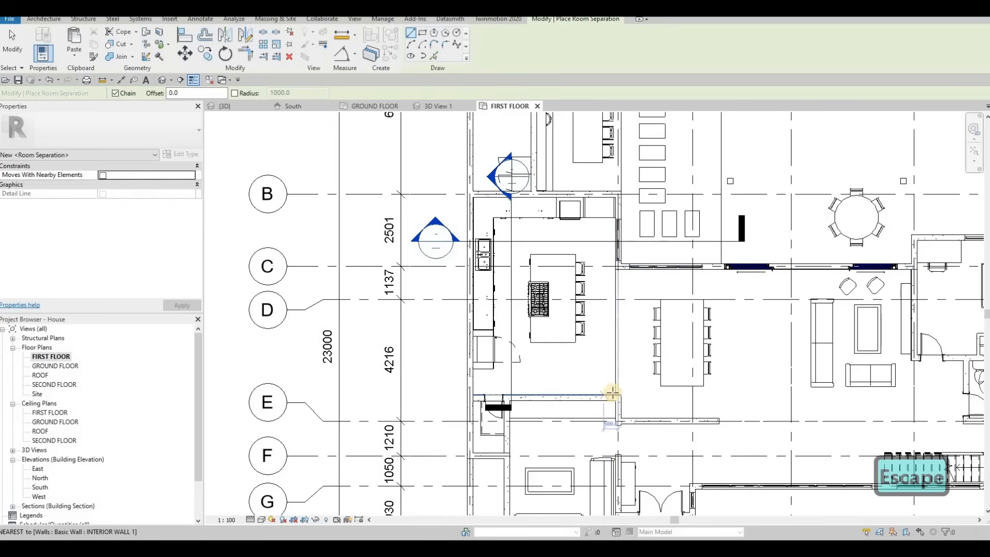
Draw a short vertical room separator across the opening below the dining area between grids E and G.
scroll(604, 387, "up", 3)
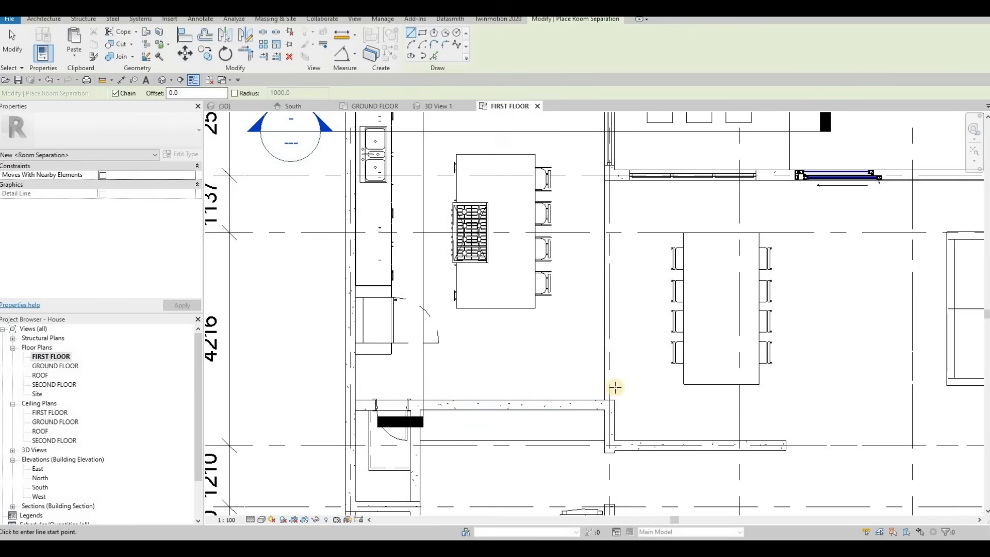
scroll(661, 381, "down", 3)
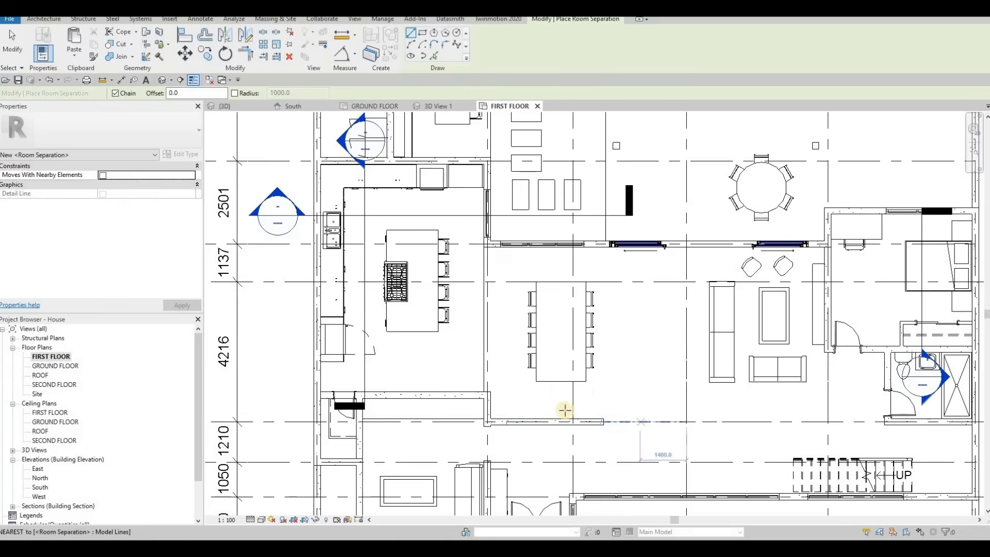
scroll(491, 401, "down", 2)
middle_click_drag(496, 393, 639, 358)
scroll(629, 365, "up", 1)
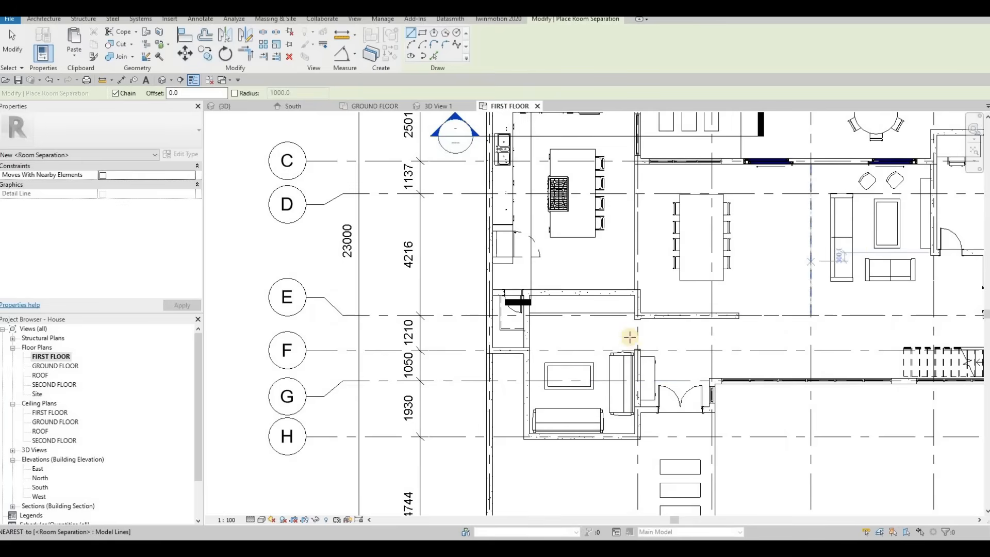
scroll(637, 316, "up", 1)
left_click(640, 312)
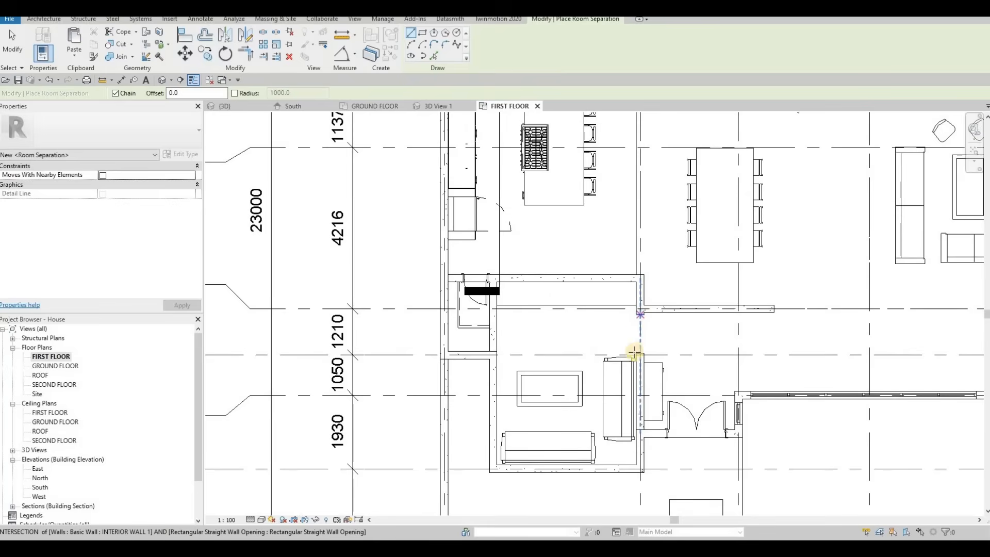
key("Escape")
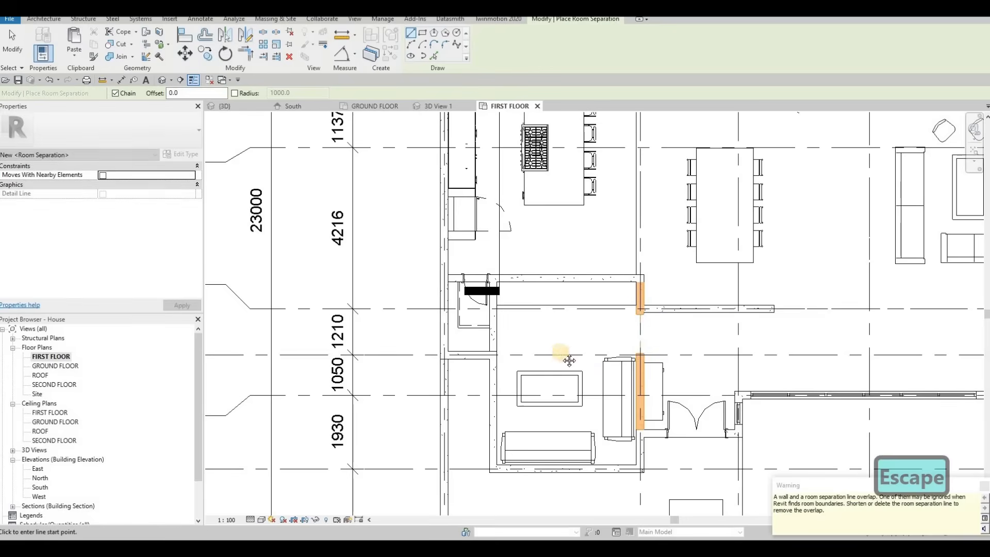
Draw a horizontal room separator across the top of the laundry area between grids A and B.
scroll(629, 351, "down", 1)
middle_click_drag(686, 342, 568, 347)
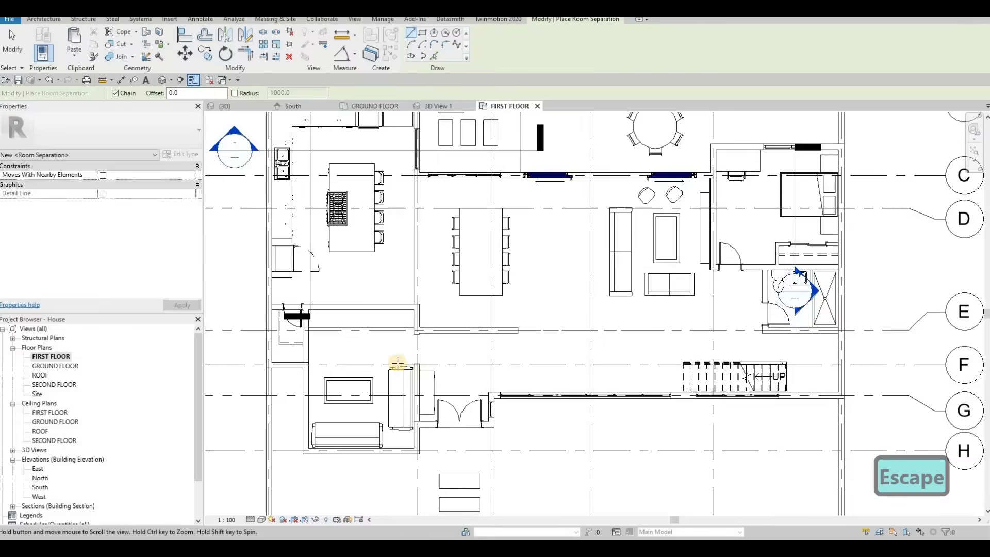
scroll(561, 353, "down", 1)
left_click(650, 243)
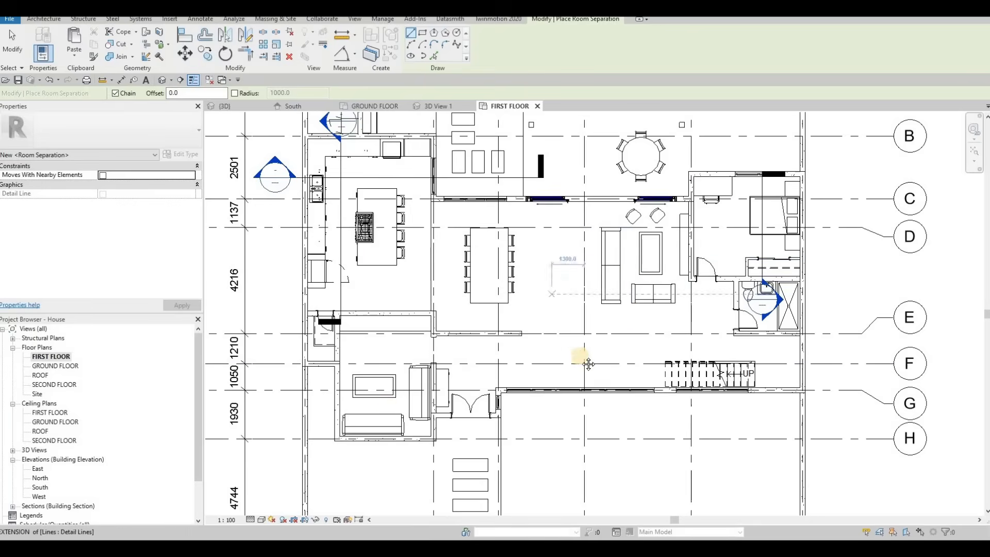
middle_click_drag(655, 339, 720, 344)
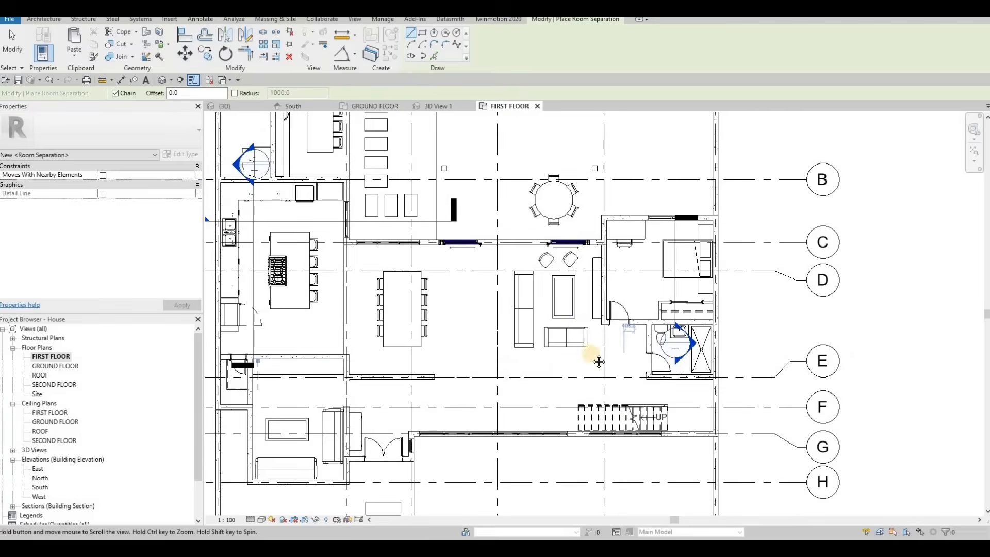
scroll(592, 354, "down", 4)
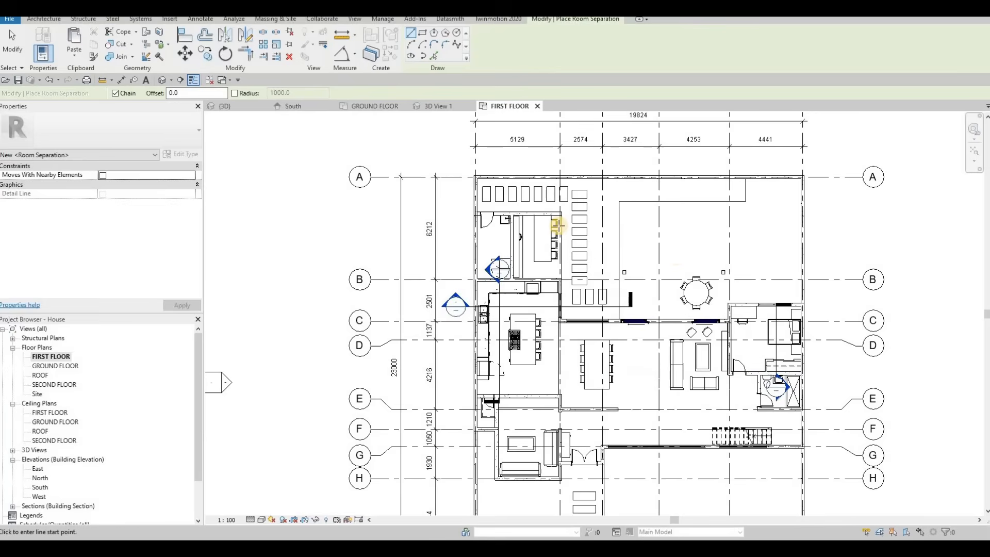
scroll(582, 213, "up", 2)
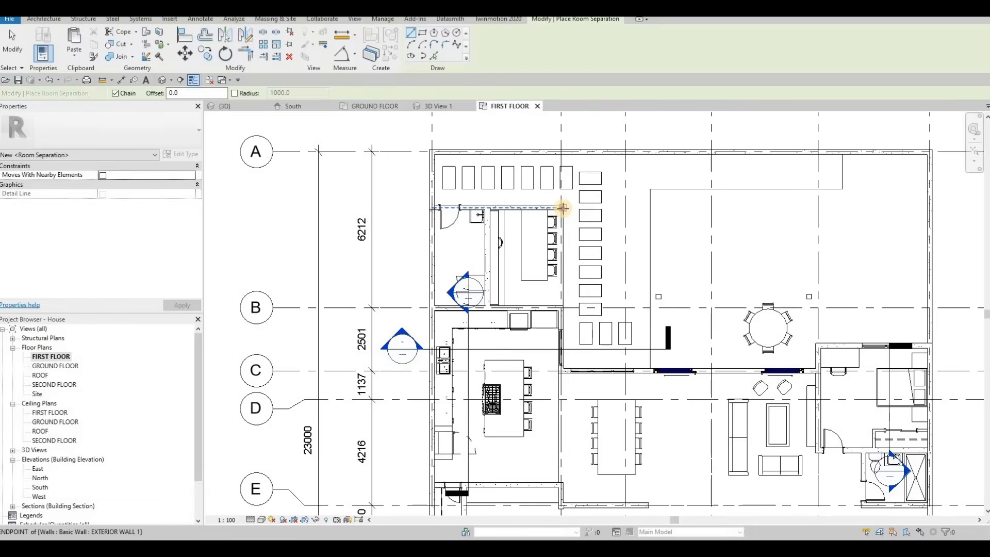
left_click(561, 164)
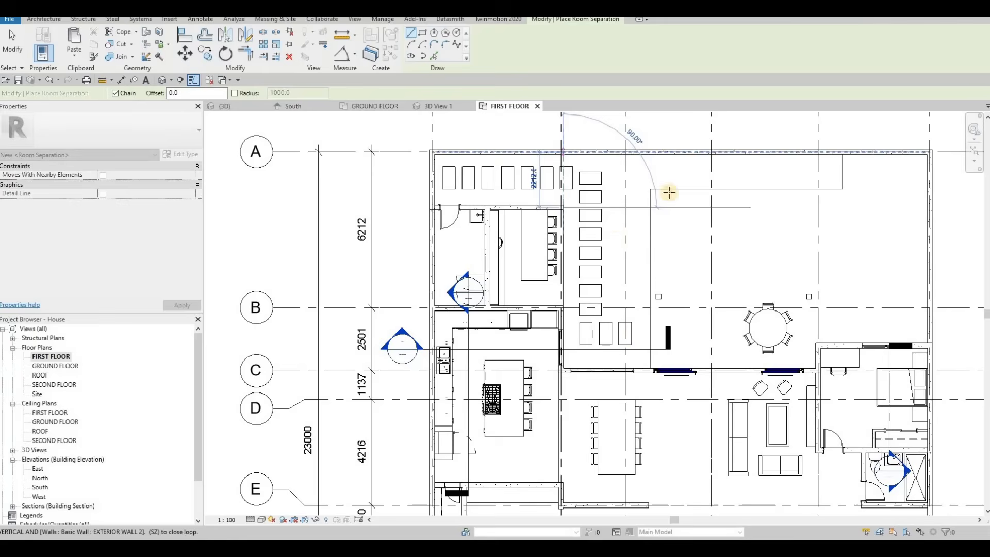
key("Escape")
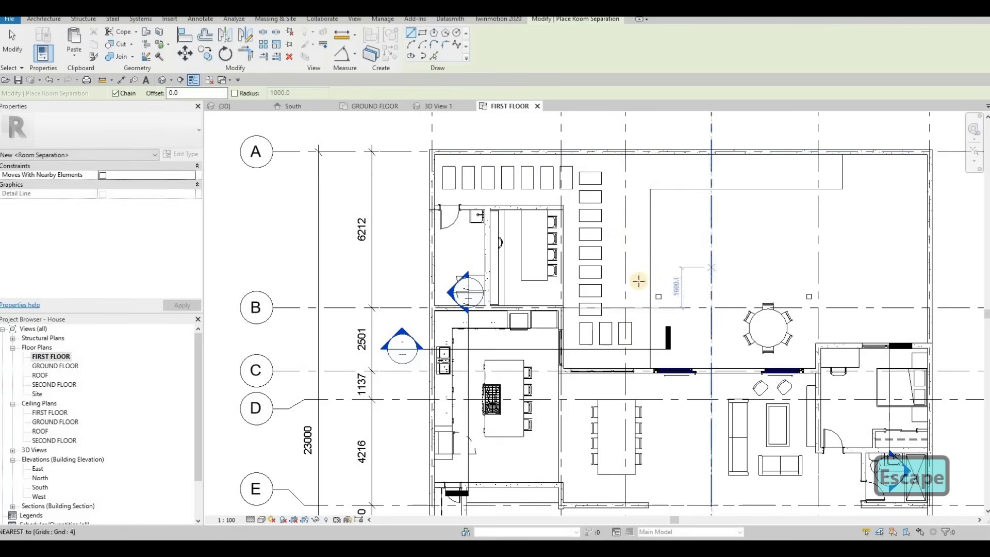
Inspect the separators in the 3D view, return to the FIRST FLOOR plan and leave the room separator tool.
middle_click_drag(767, 266, 610, 274)
scroll(610, 273, "down", 1)
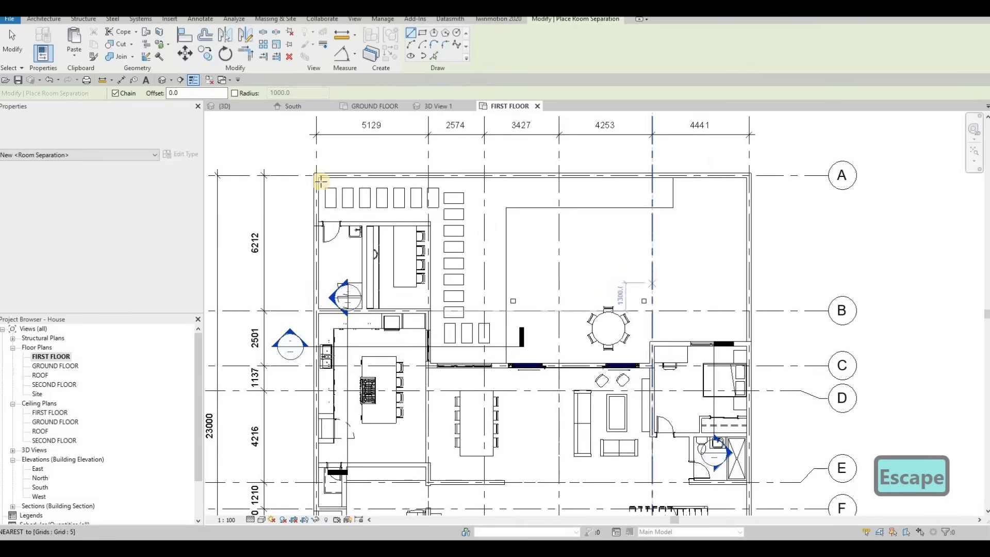
left_click(225, 106)
middle_click_drag(449, 335, 627, 361, "shift")
middle_click_drag(280, 265, 254, 270, "shift")
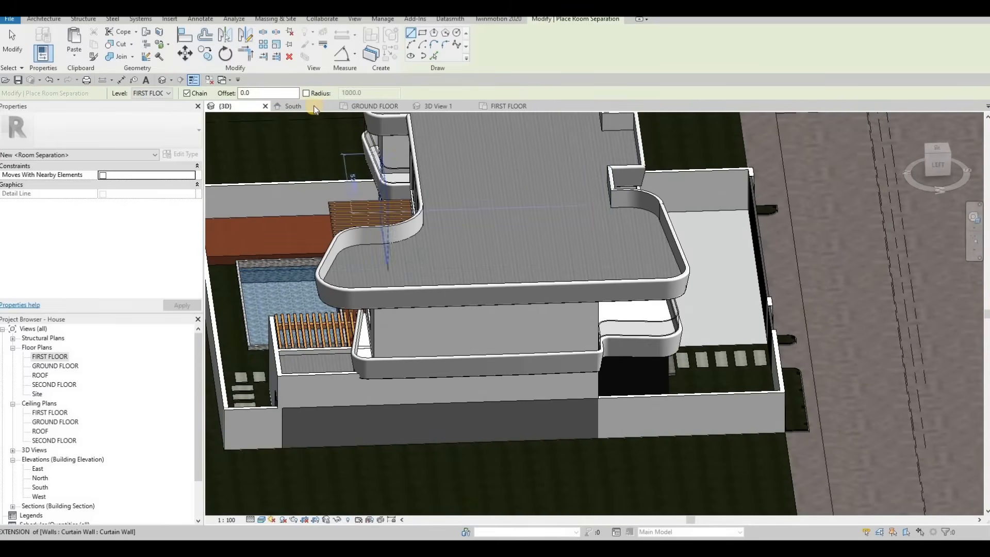
left_click(509, 106)
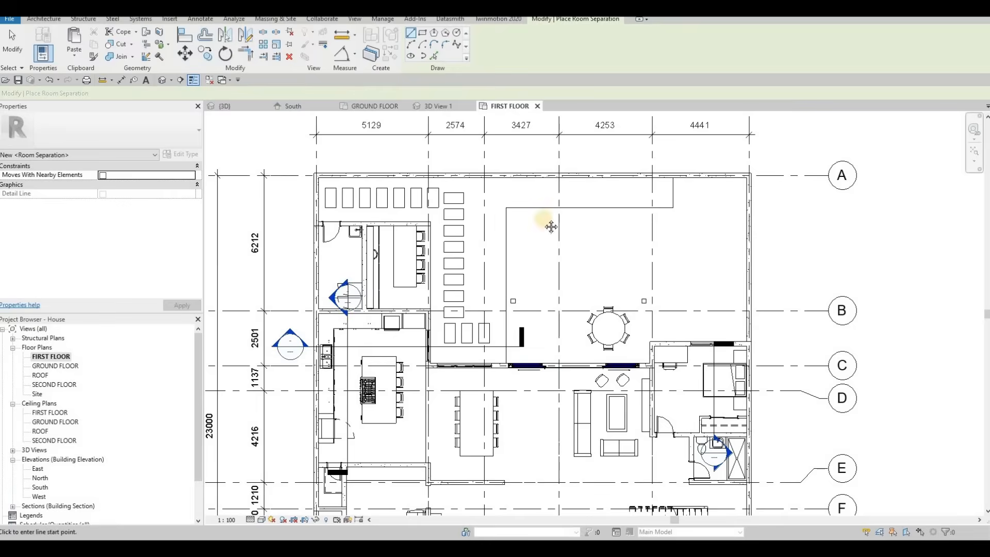
scroll(453, 249, "down", 2)
key("Escape")
key("Escape")
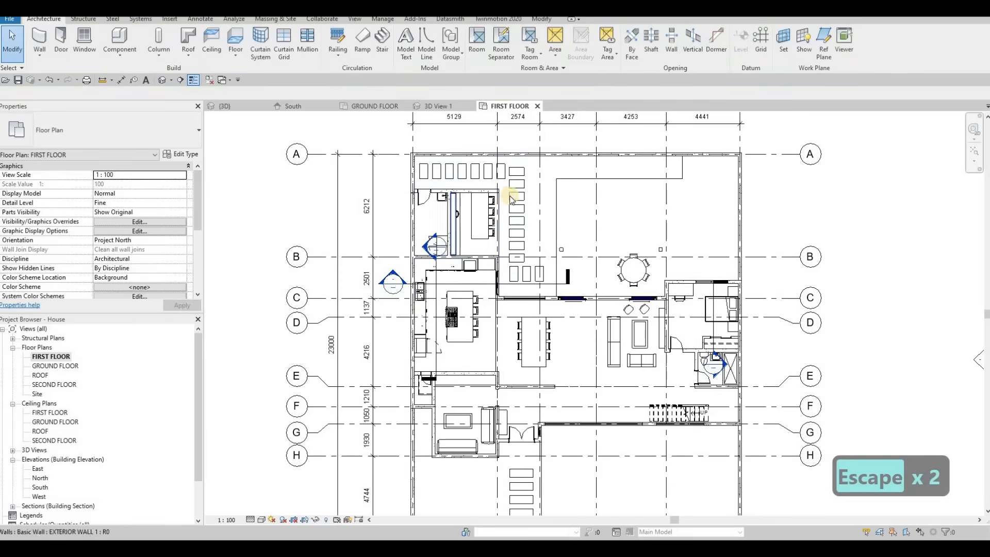
Place rooms in the dining, living, lounge, bedroom, bathroom and hallway areas of the first floor.
left_click(478, 47)
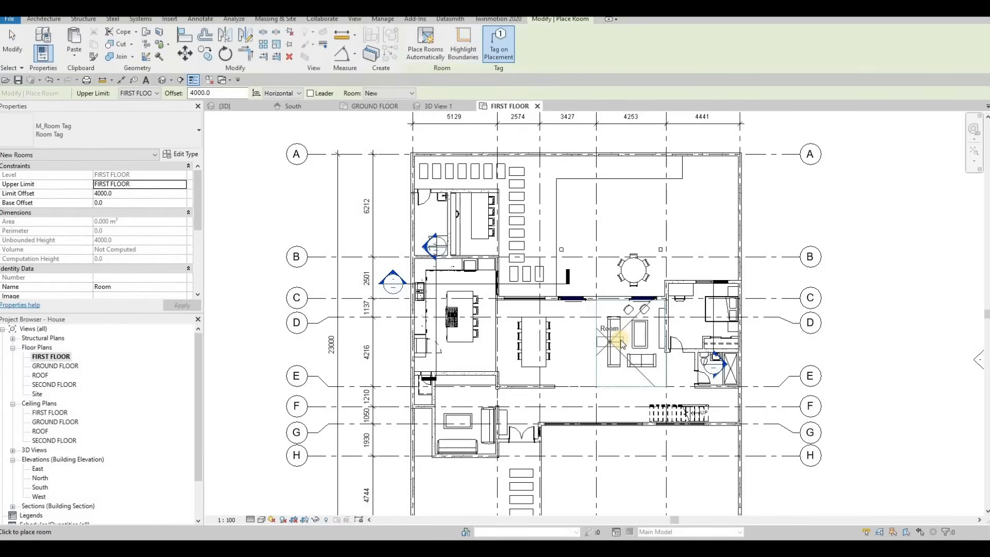
scroll(621, 342, "up", 2)
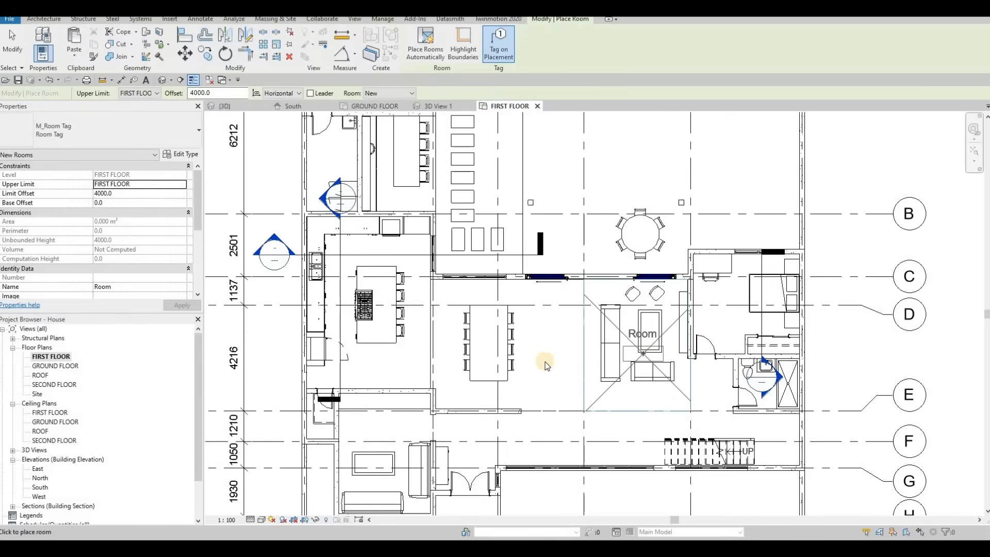
left_click(506, 347)
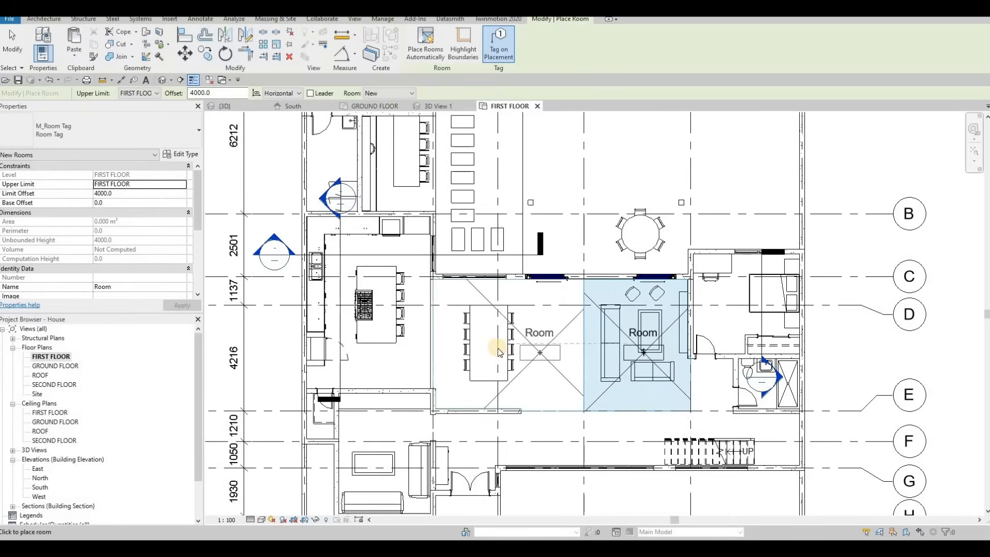
left_click(464, 375)
mouse_move(389, 448)
middle_mouse_down()
mouse_move(474, 358)
mouse_move(504, 279)
middle_mouse_up()
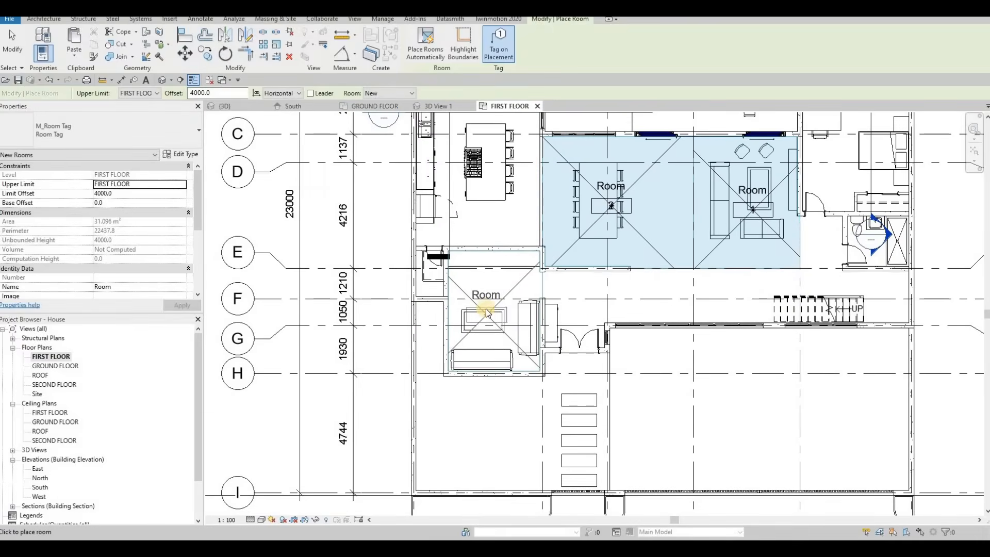
left_click(518, 287)
mouse_move(828, 192)
middle_mouse_down()
mouse_move(730, 205)
mouse_move(705, 220)
mouse_move(721, 204)
middle_mouse_up()
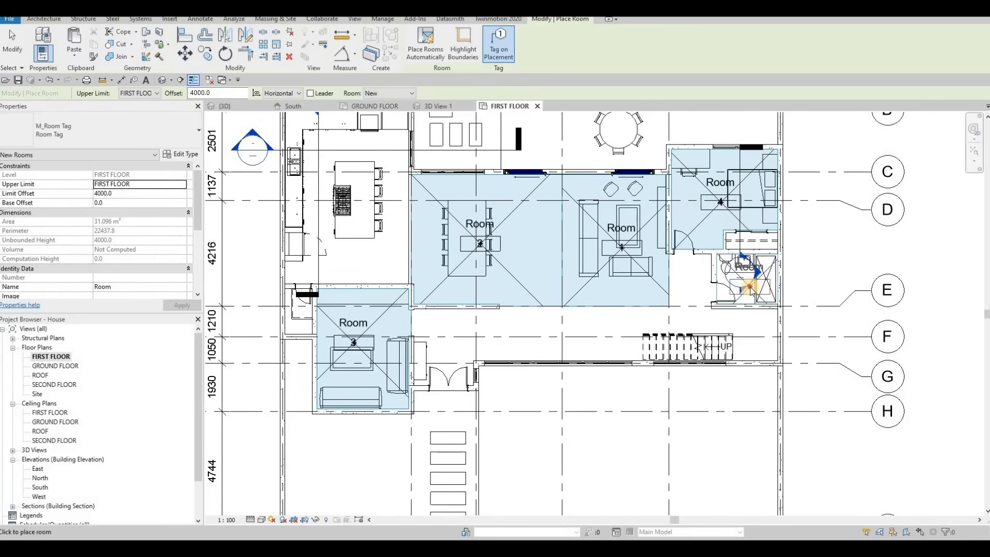
left_click(754, 298)
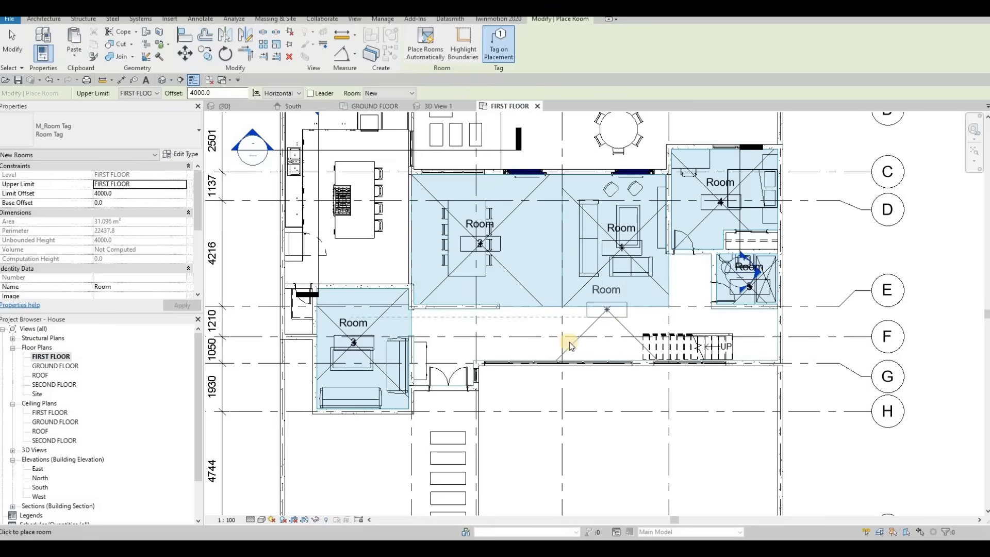
left_click(566, 329)
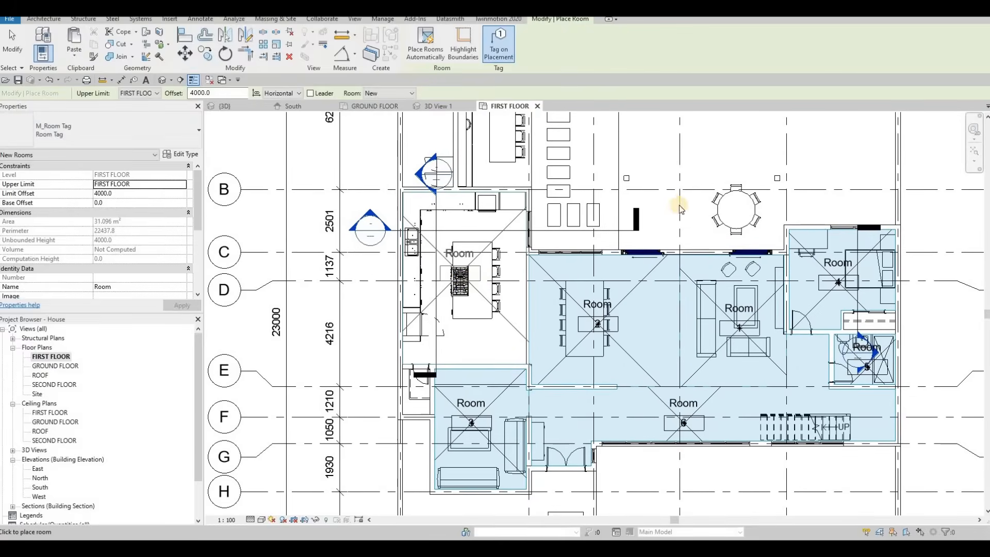
Place rooms in the kitchen, the outdoor area, the laundry and the small room at grid E.
middle_click_drag(679, 206, 629, 316)
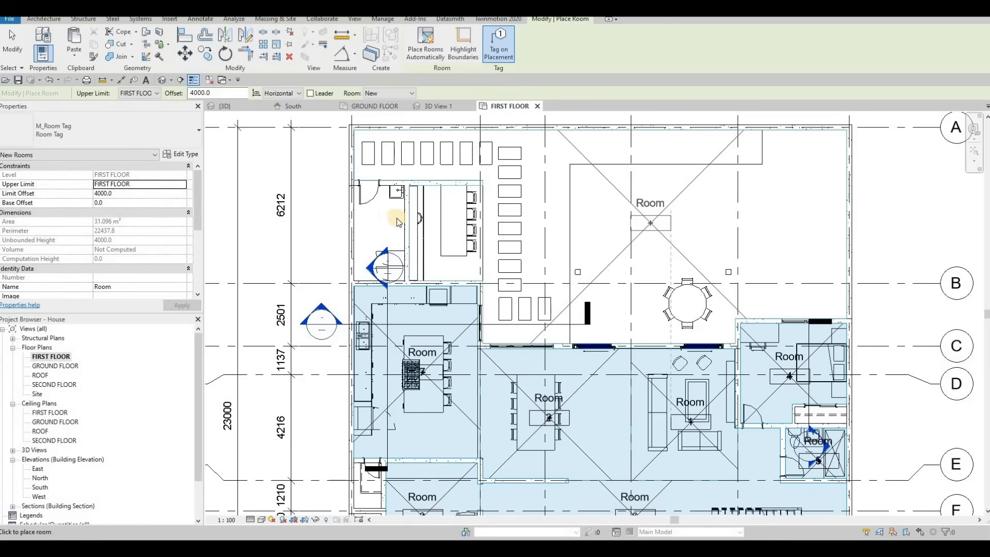
left_click(383, 219)
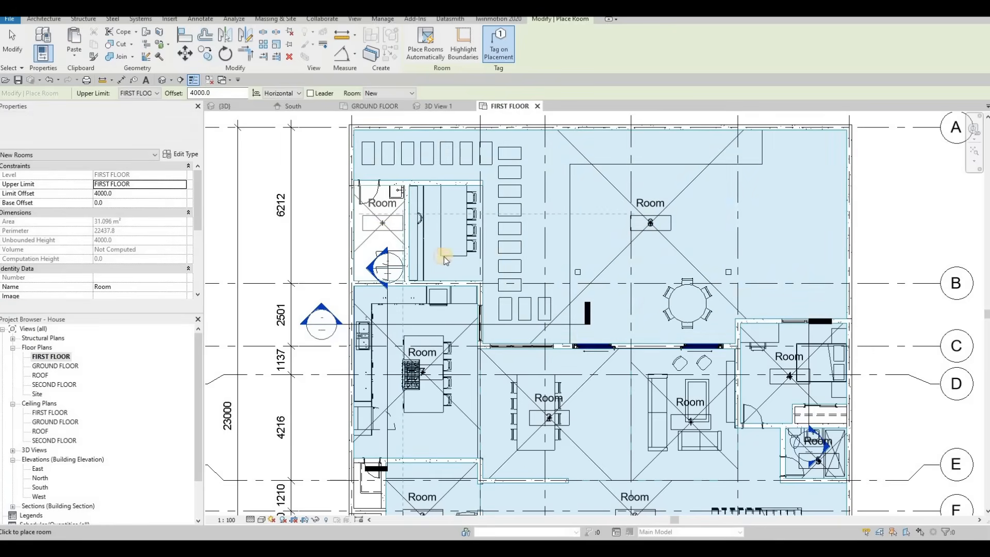
middle_click_drag(377, 473, 533, 342)
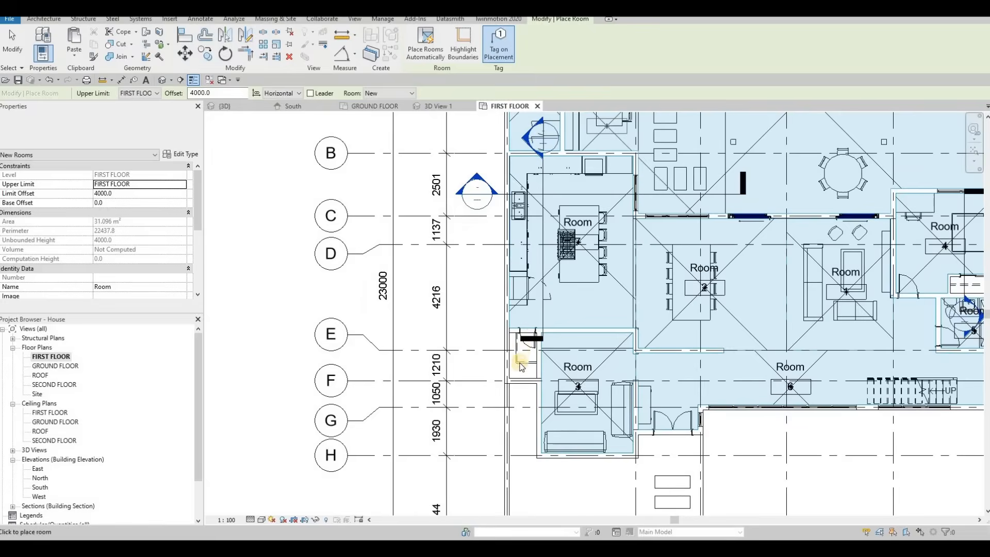
scroll(521, 368, "up", 3)
scroll(578, 320, "down", 4)
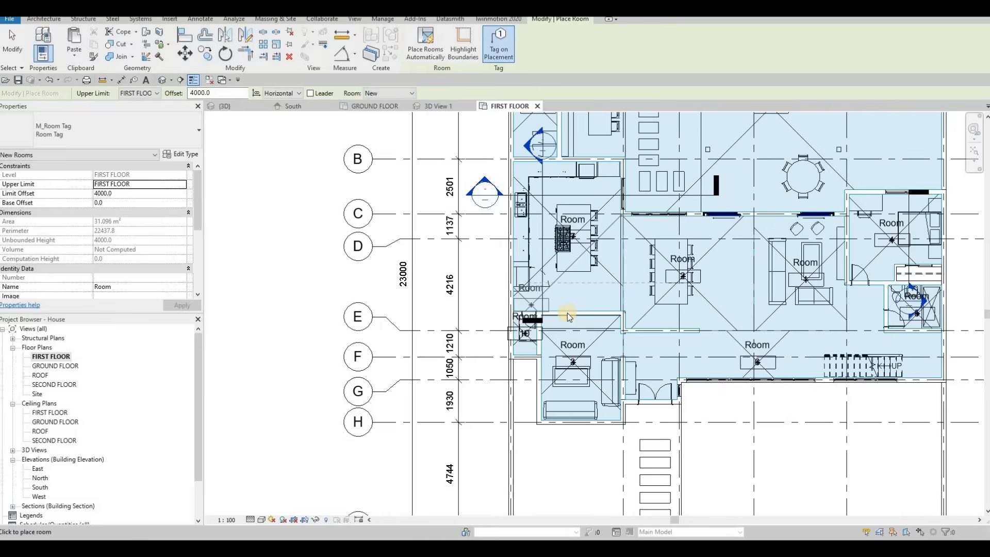
key("Escape")
key("Escape")
Rename the room tag near grid A as PANTRY.
scroll(531, 185, "up", 3)
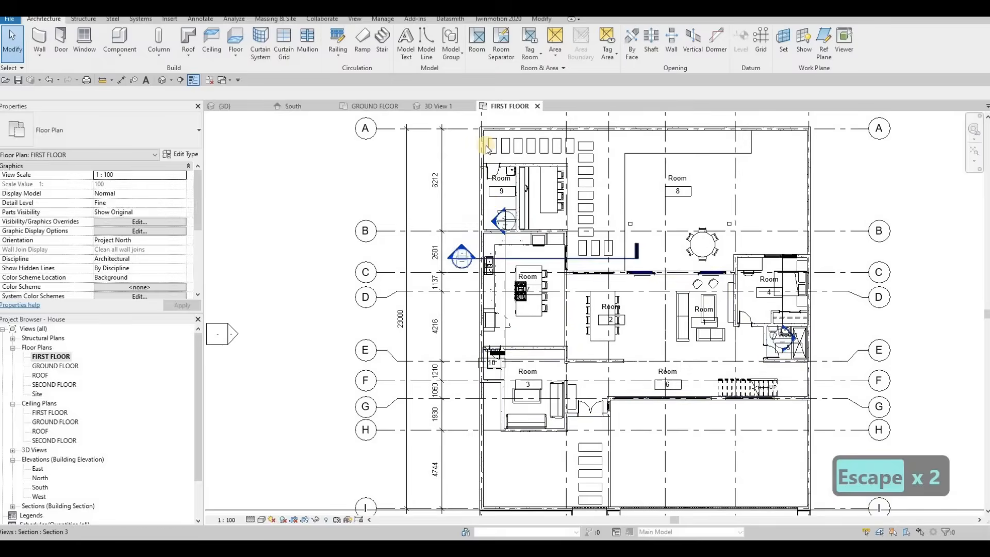
double_click(474, 148)
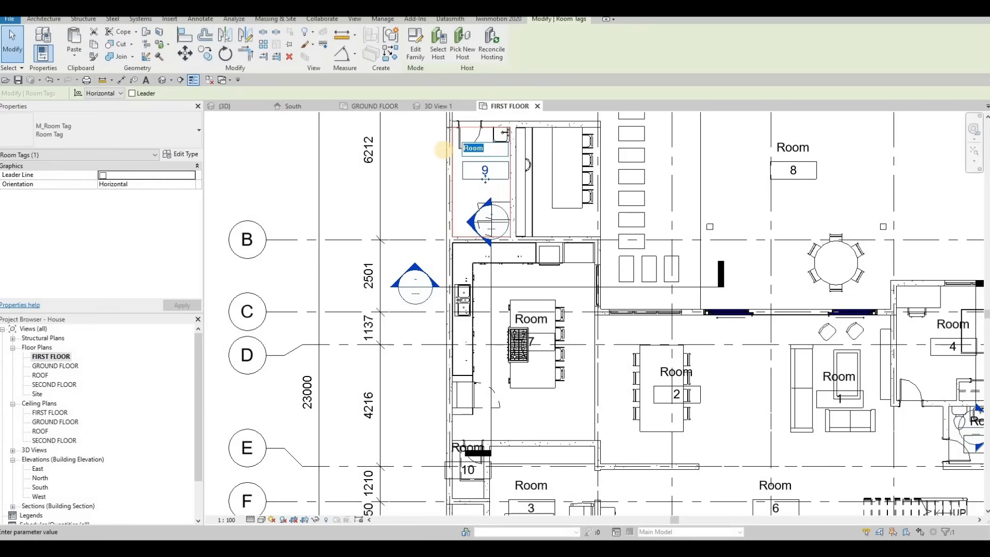
type("ry")
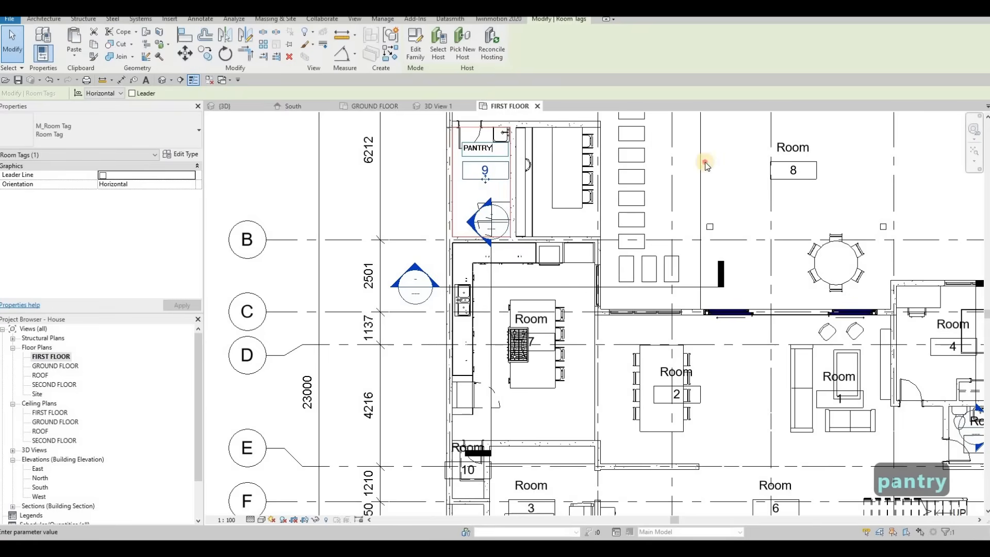
left_click(598, 245)
key("Escape")
Rename the same room tag near grid A as LAUNDRY.
middle_click_drag(484, 184, 391, 213)
scroll(392, 214, "down", 1)
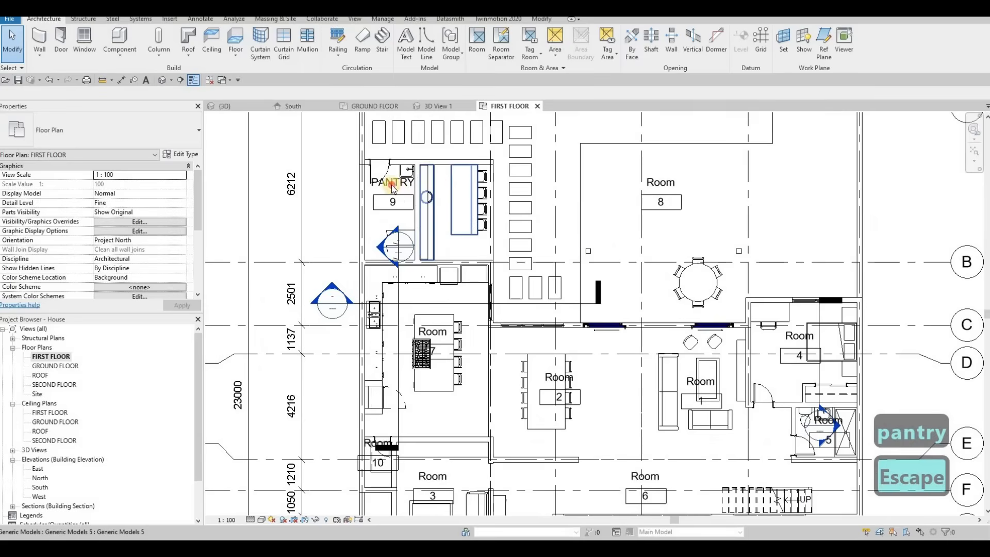
left_click(400, 186)
key("Escape")
left_click(401, 185)
left_click(400, 185)
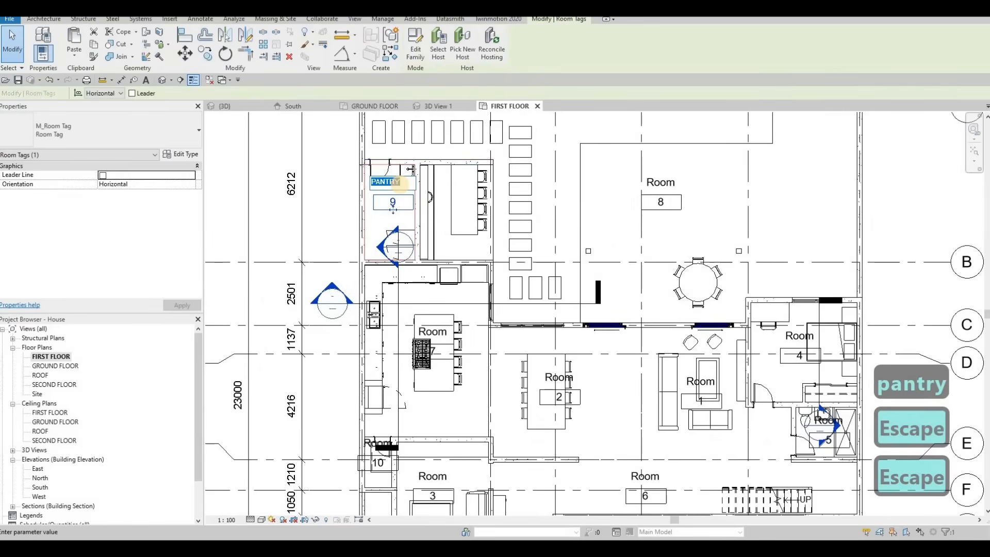
type("lan")
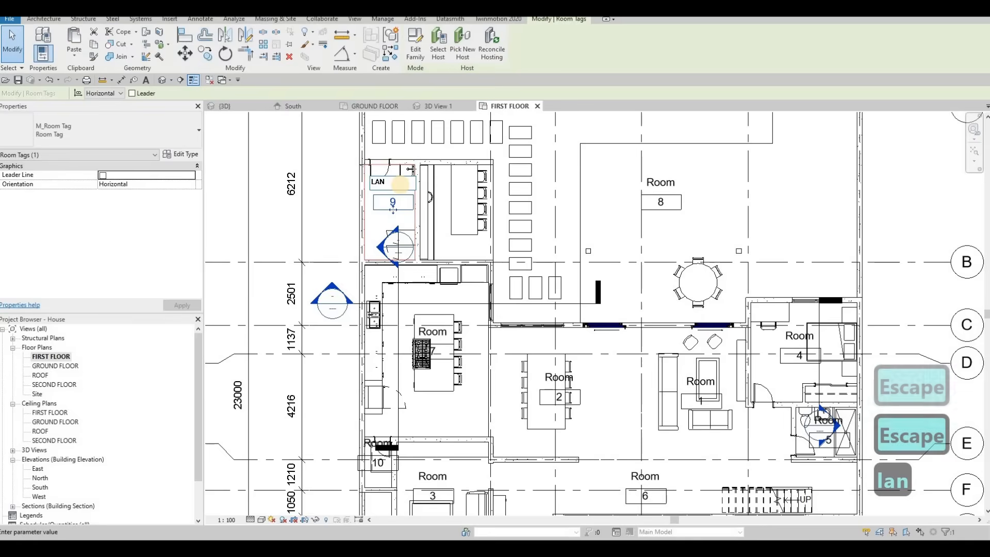
type("dr")
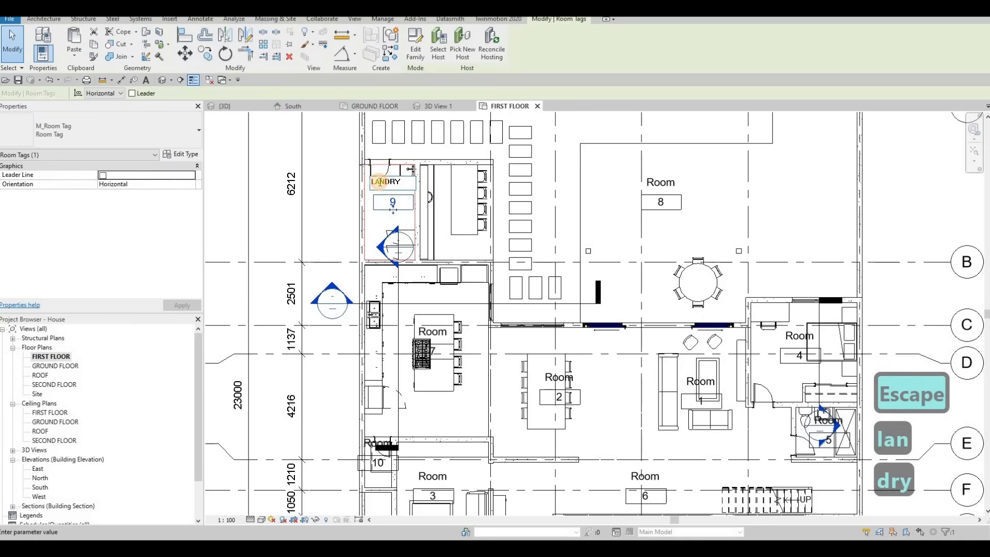
type("u")
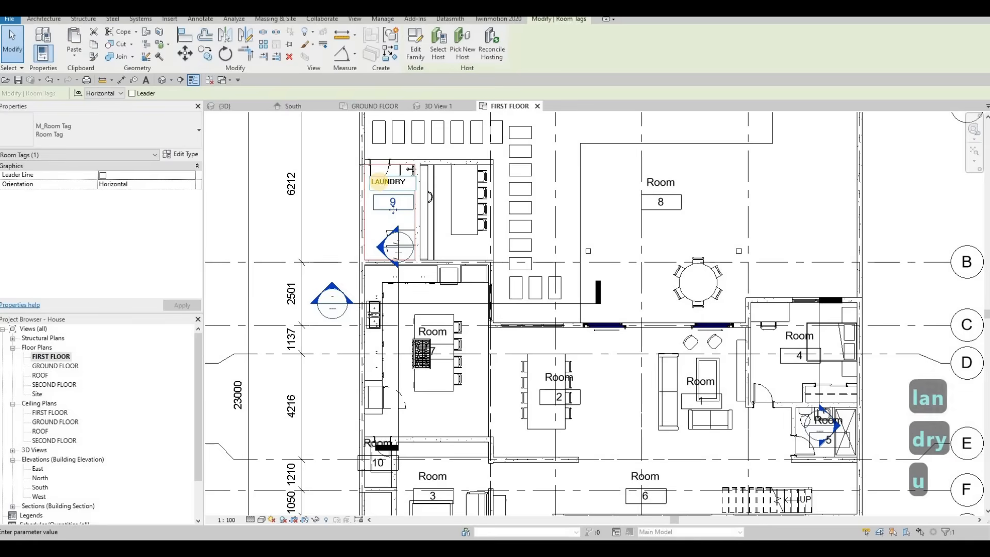
Rename the room tag 10 beside the family room area as PANTRY.
left_click(402, 316)
key("Escape")
middle_click_drag(398, 406, 410, 290)
scroll(411, 290, "down", 1)
scroll(371, 320, "up", 2)
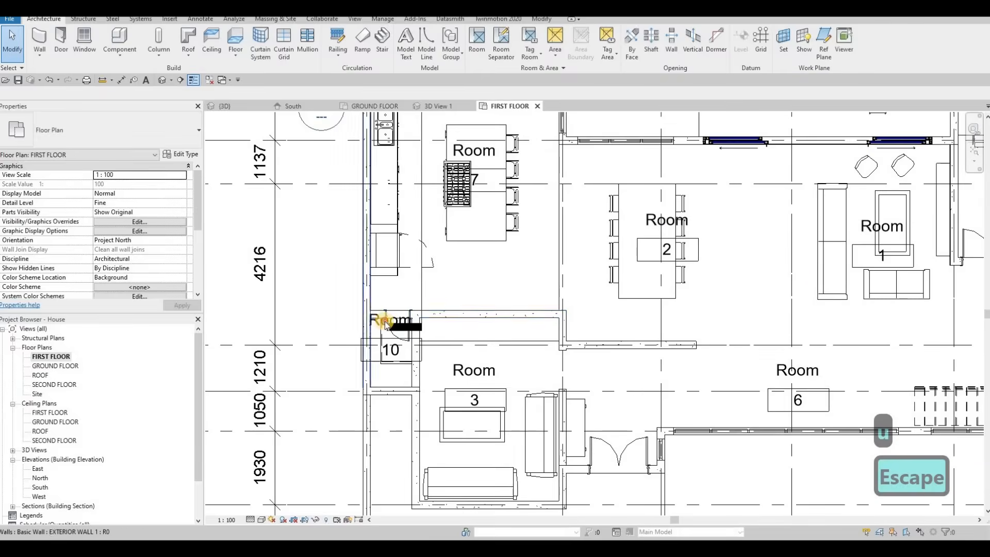
scroll(376, 317, "up", 3)
left_click(386, 324)
left_click(386, 324)
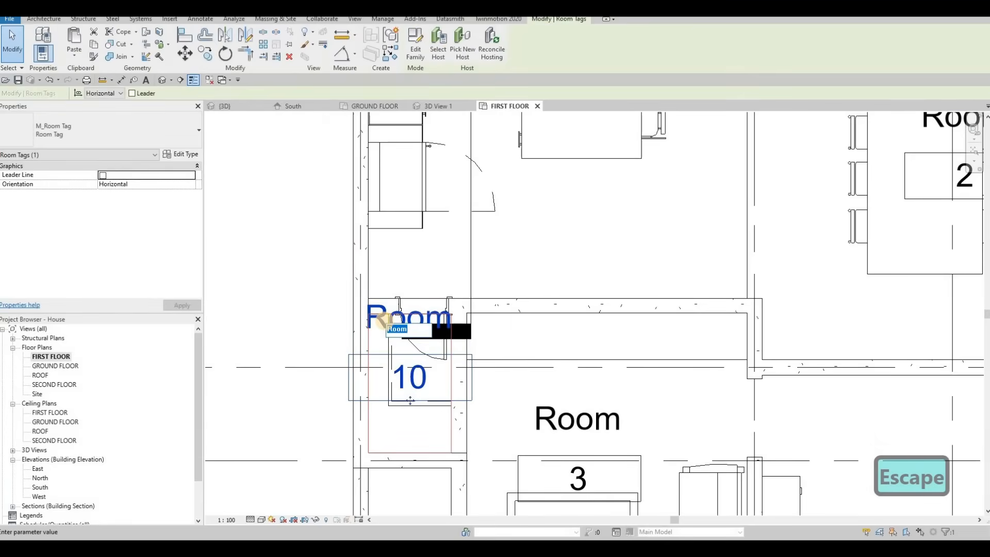
type("PANTRY")
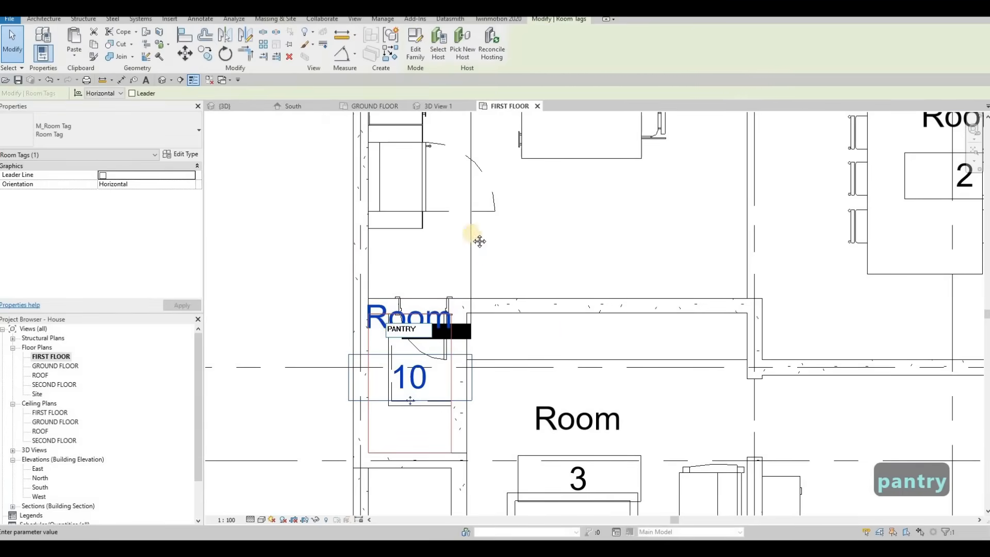
key("Escape")
key("Escape")
Rename room tag 3 in the lower-left room as FAMILY ROOM.
scroll(486, 308, "down", 2)
double_click(481, 291)
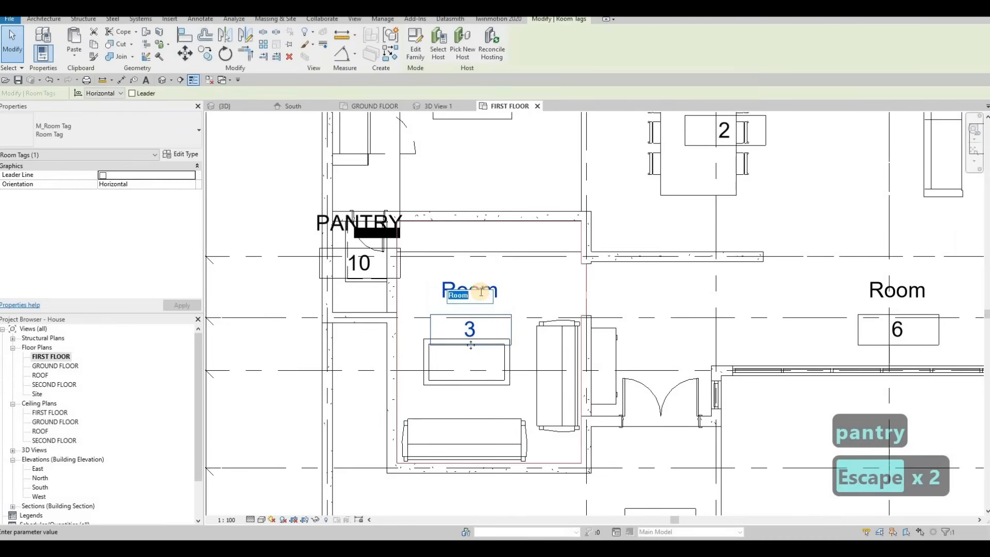
type("FAMIL")
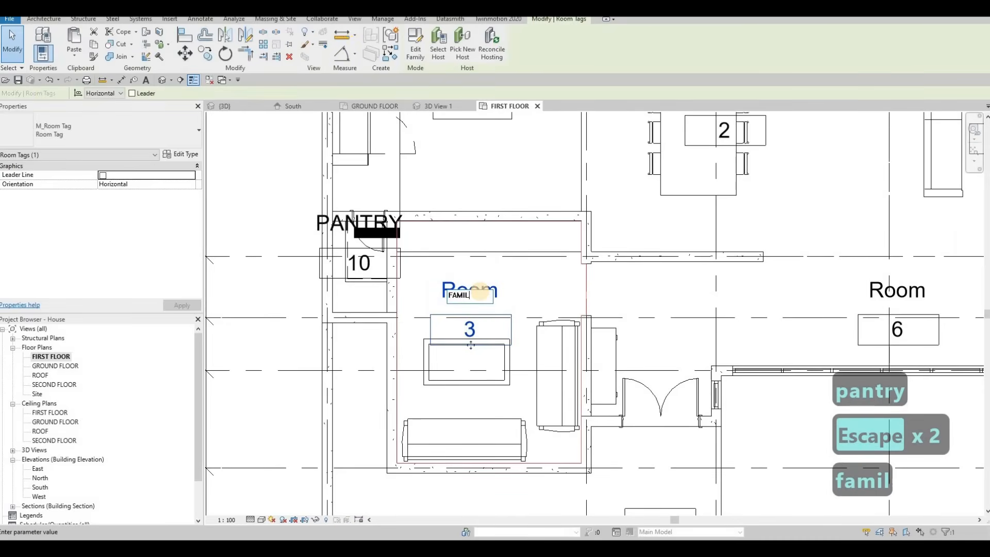
type("Y ROOM")
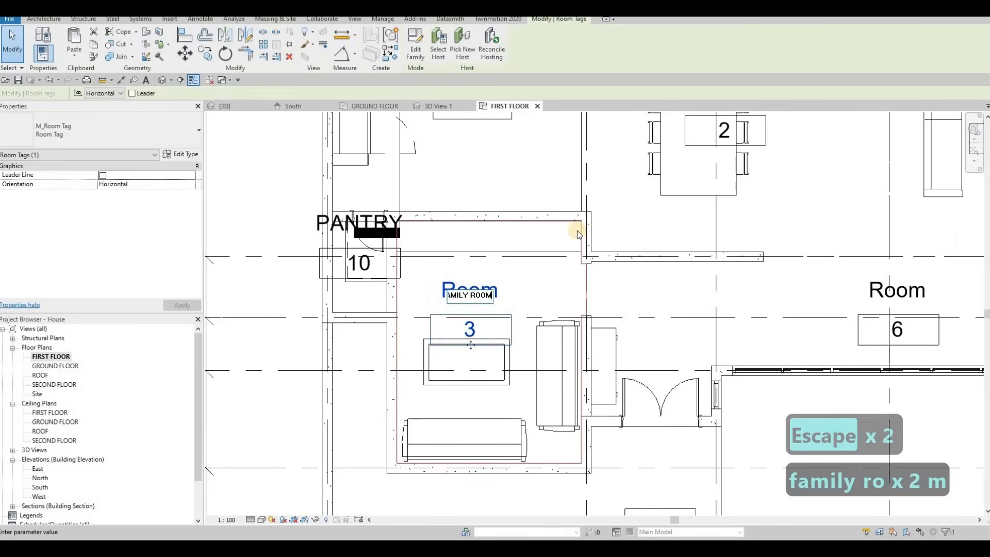
left_click(596, 316)
middle_click_drag(597, 316, 566, 336)
Rename the room tags 1 and 2 as LIVING and DINING.
scroll(565, 336, "down", 3)
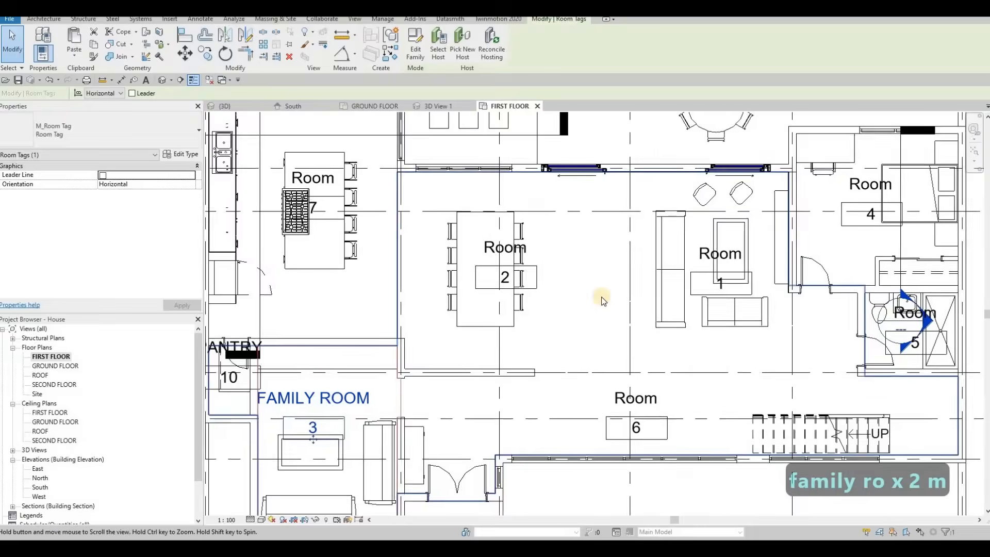
key("Escape")
double_click(593, 296)
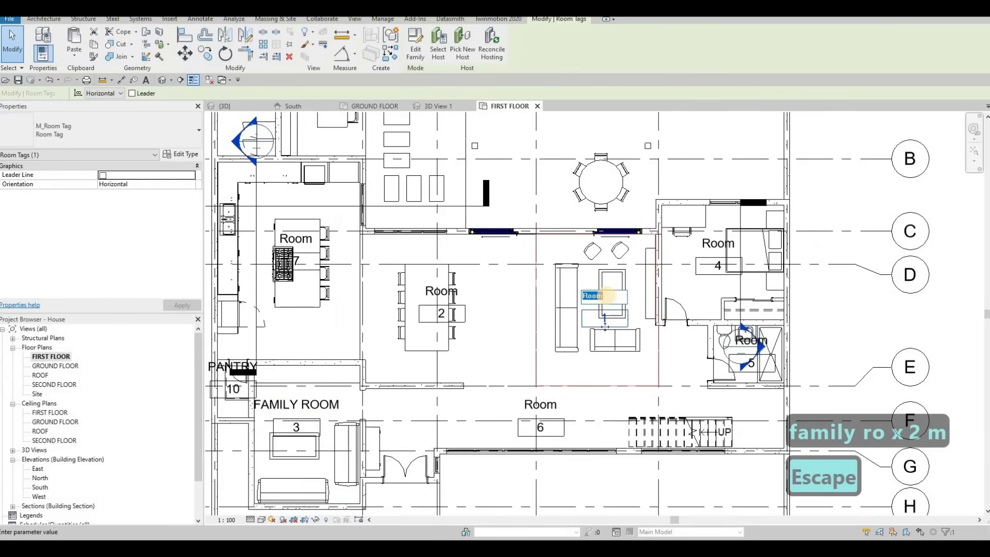
type("LIVING")
left_click(442, 292)
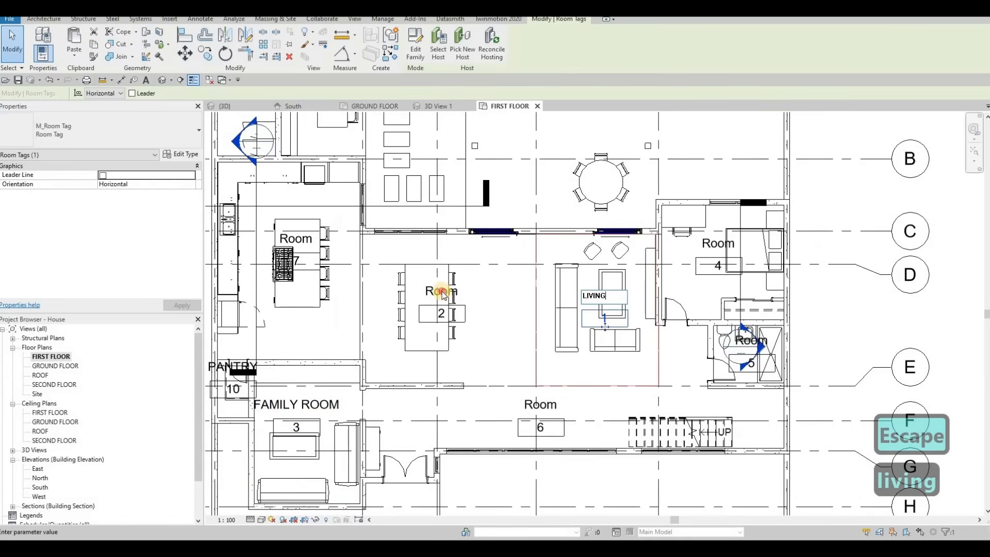
double_click(442, 292)
type("D")
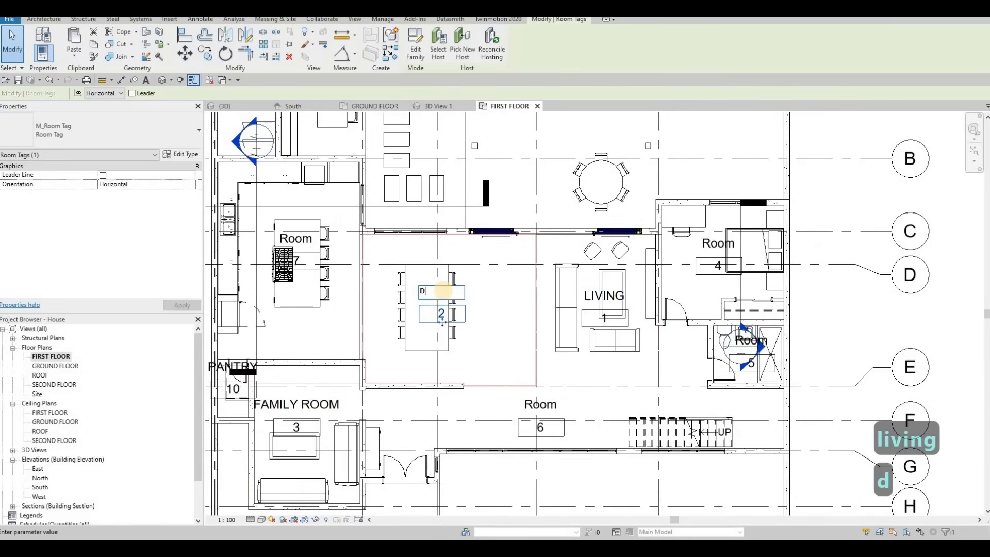
type("INING")
left_click(304, 240)
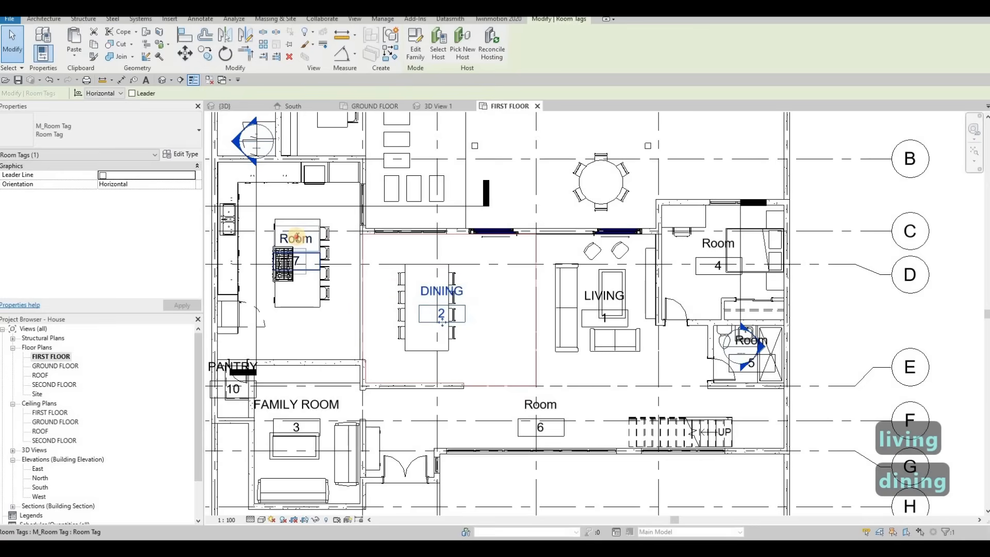
Rename room tag 7 over the island as KITCHEN.
double_click(298, 237)
type("KI")
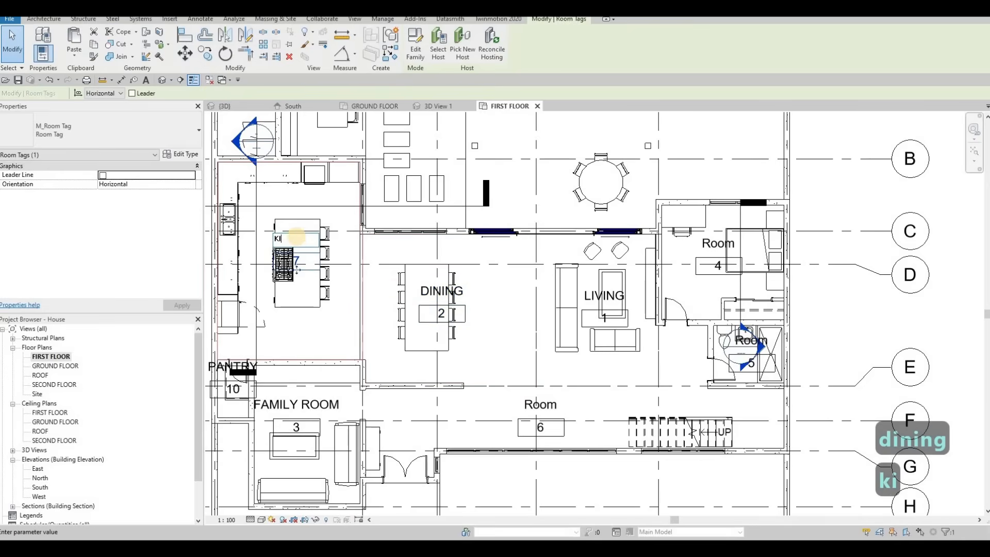
type("TCHEN")
key("Escape")
key("Escape")
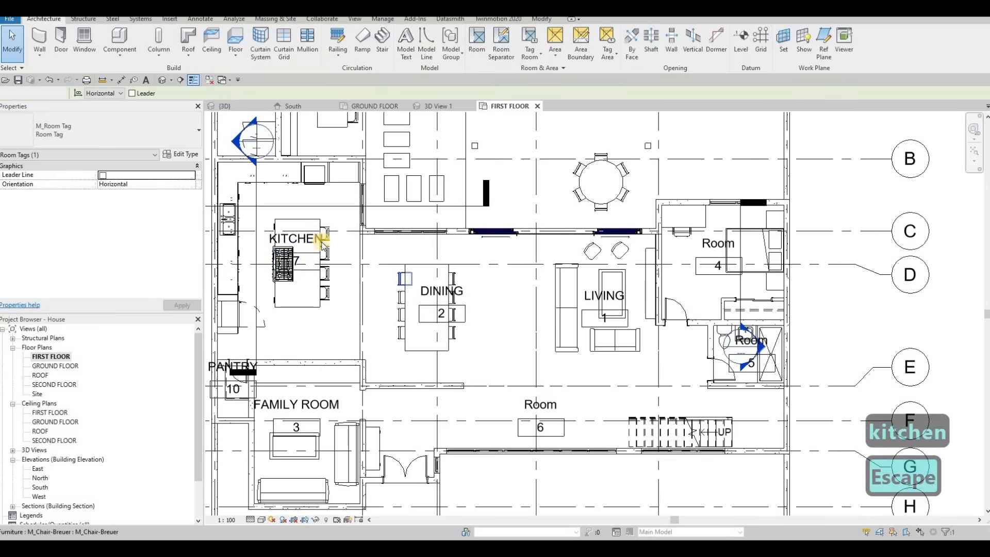
Rename room tag 4 in the room between grids C and D as BEDROOM 1.
scroll(593, 255, "down", 1)
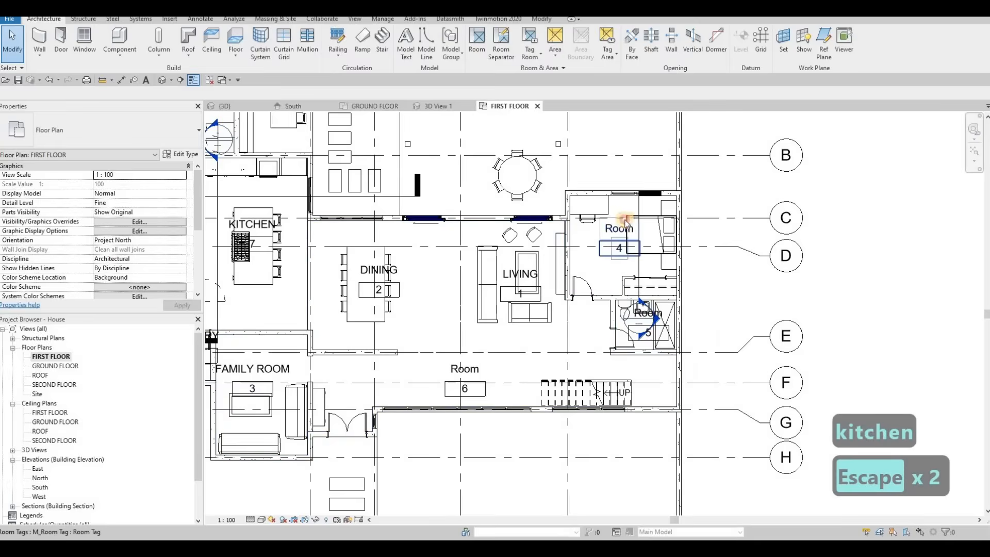
scroll(621, 232, "up", 2)
left_click(628, 223)
left_click(630, 222)
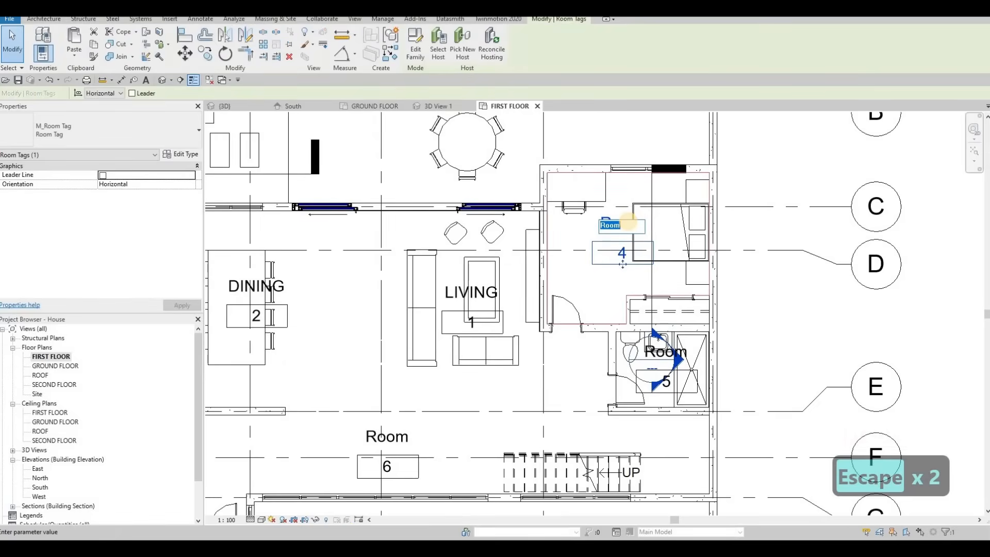
key("BackSpace")
key("BackSpace")
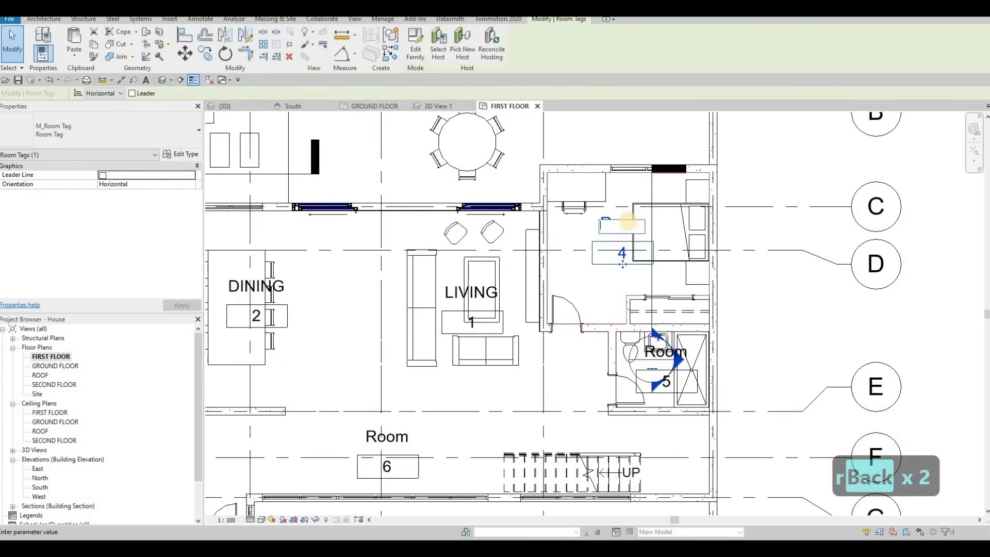
type("BEDROOM")
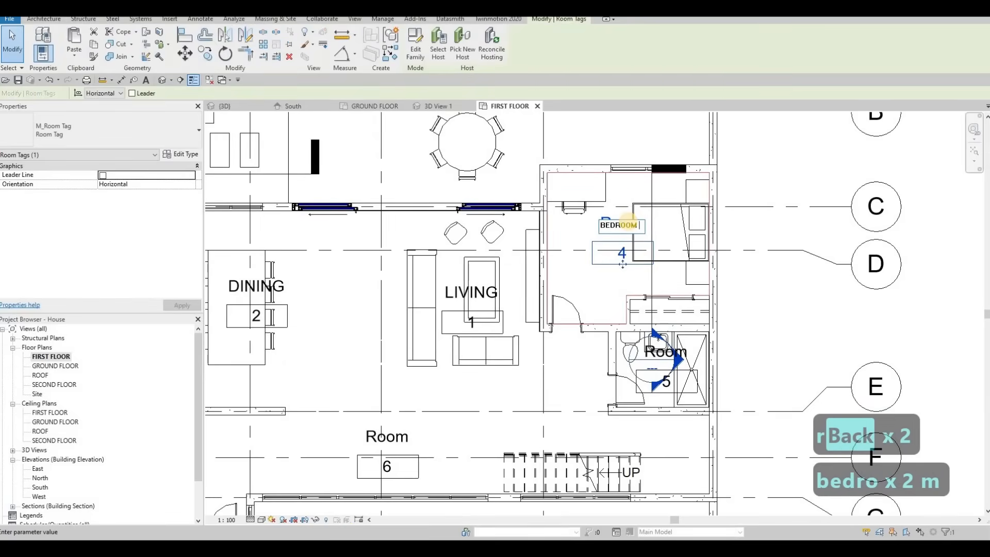
type(" 1")
left_click(619, 311)
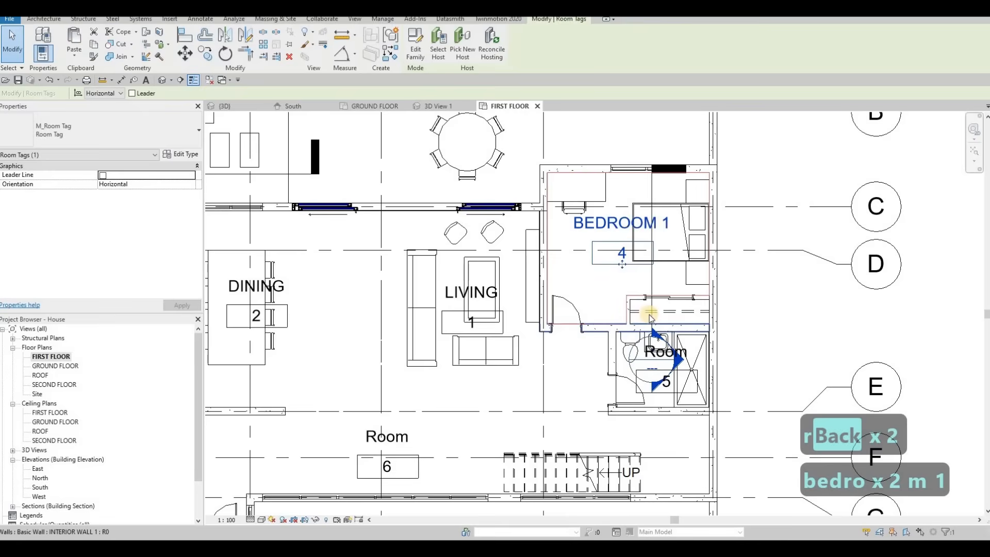
Rename room tag 5 in the small bathroom near grid E as WASHROOM 1.
middle_click_drag(675, 353, 667, 317)
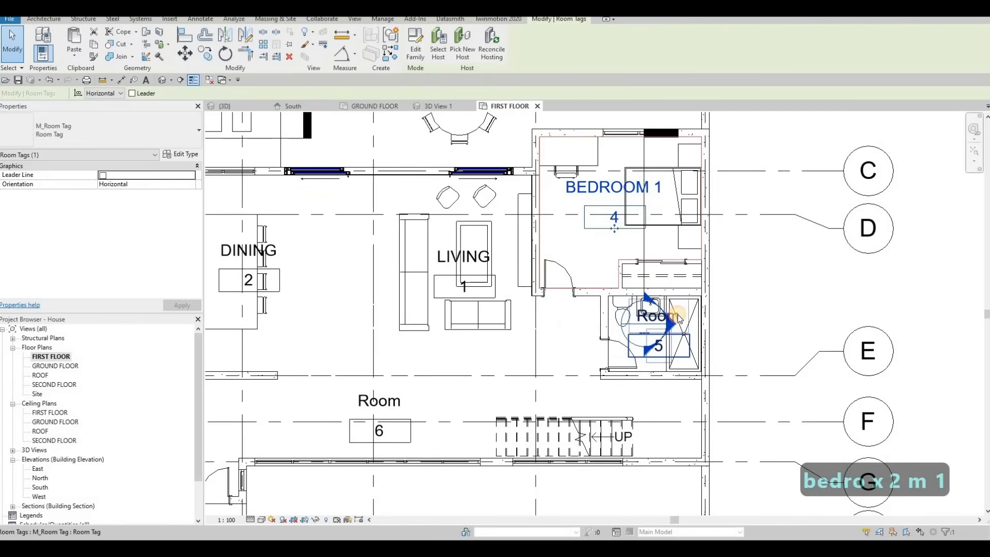
left_click(677, 317)
left_click(670, 314)
type("W")
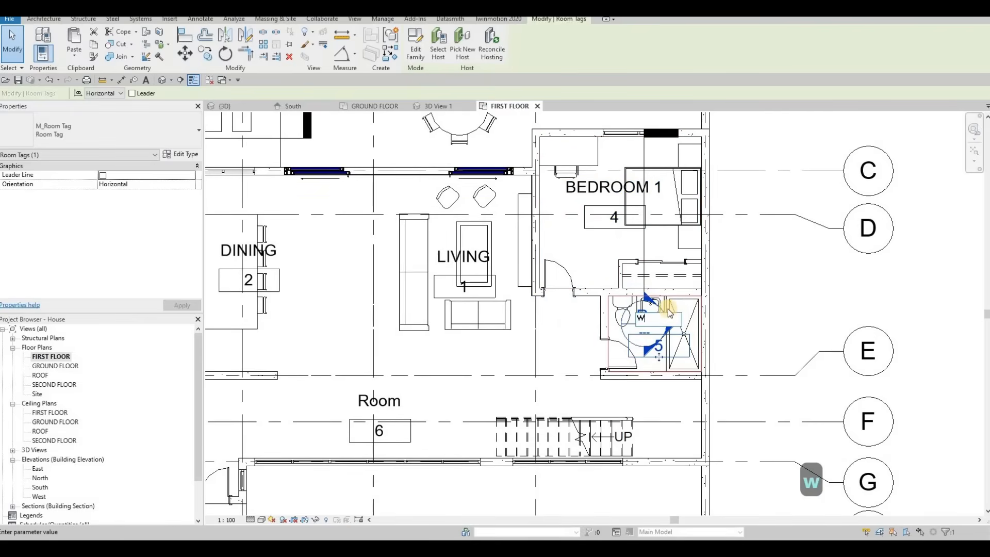
type("ASHROOM 1")
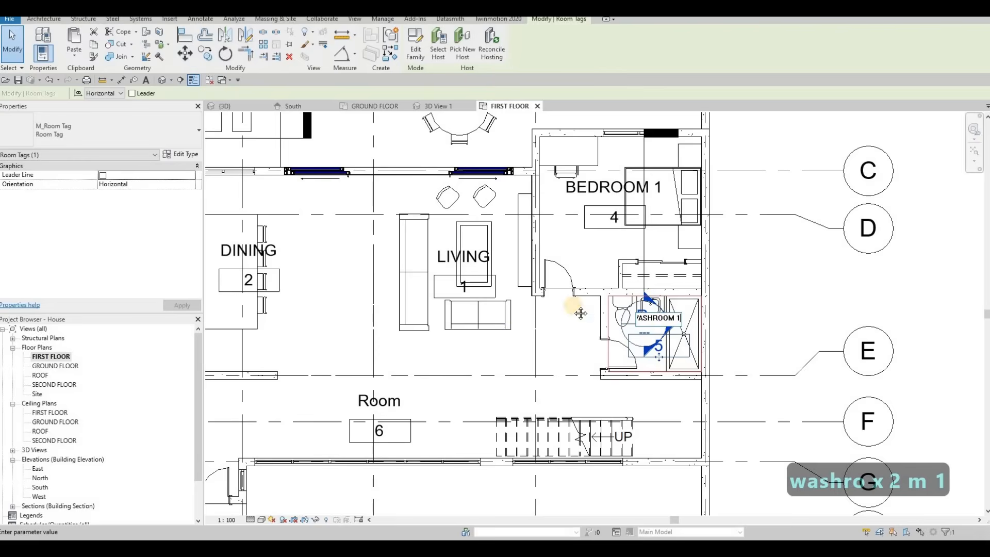
left_click(580, 313)
Rename room tag 6 beside the stairs as CORRIDOR.
scroll(532, 336, "down", 3)
left_click(533, 334)
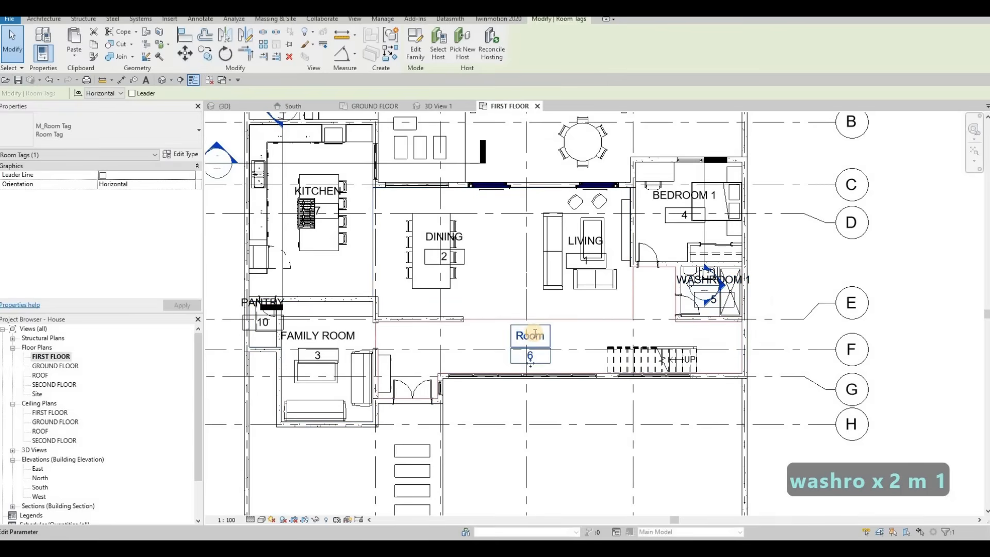
left_click(535, 334)
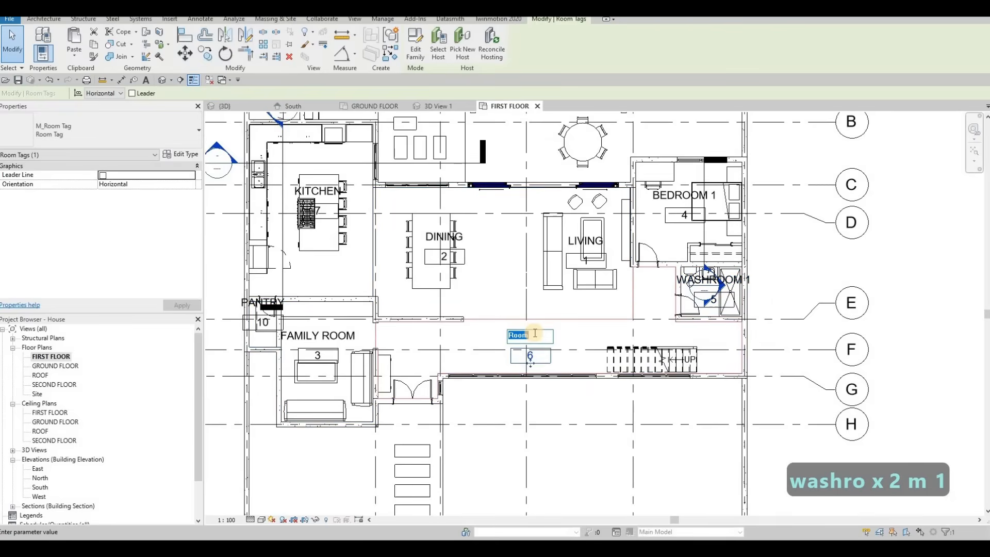
type("corridor")
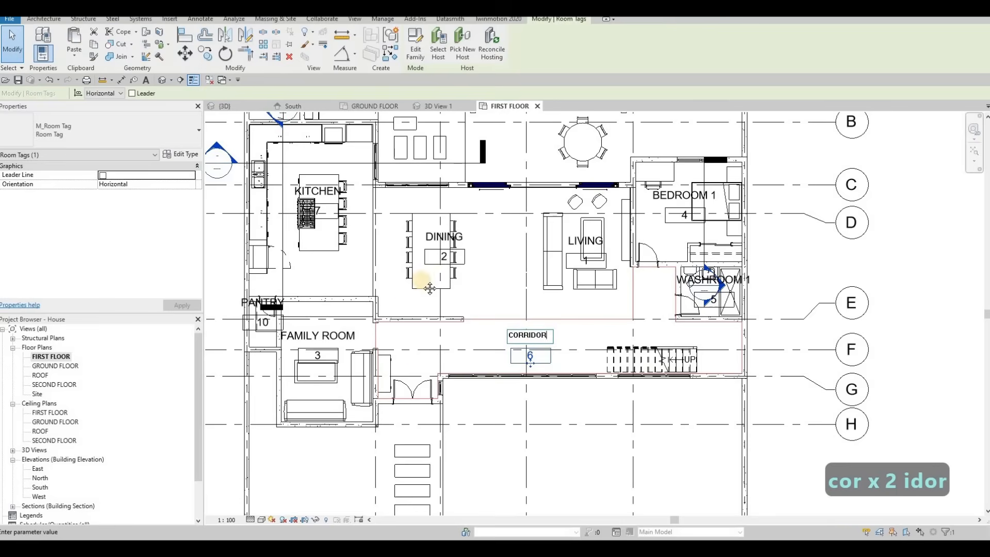
left_click(410, 260)
Rename room tag 8 in the outdoor area near grid A as BACKYARD.
scroll(443, 289, "down", 3)
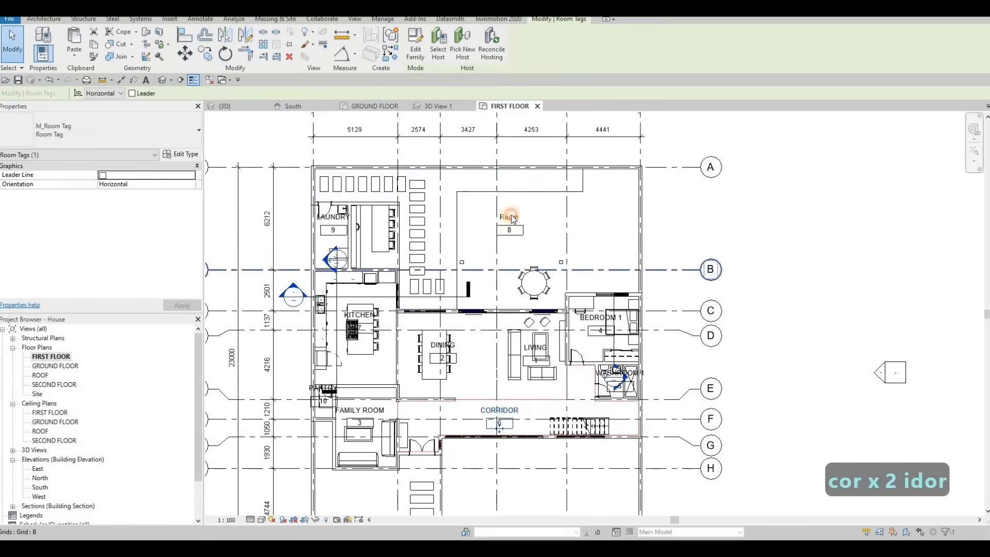
left_click(512, 217)
left_click(512, 216)
type("back")
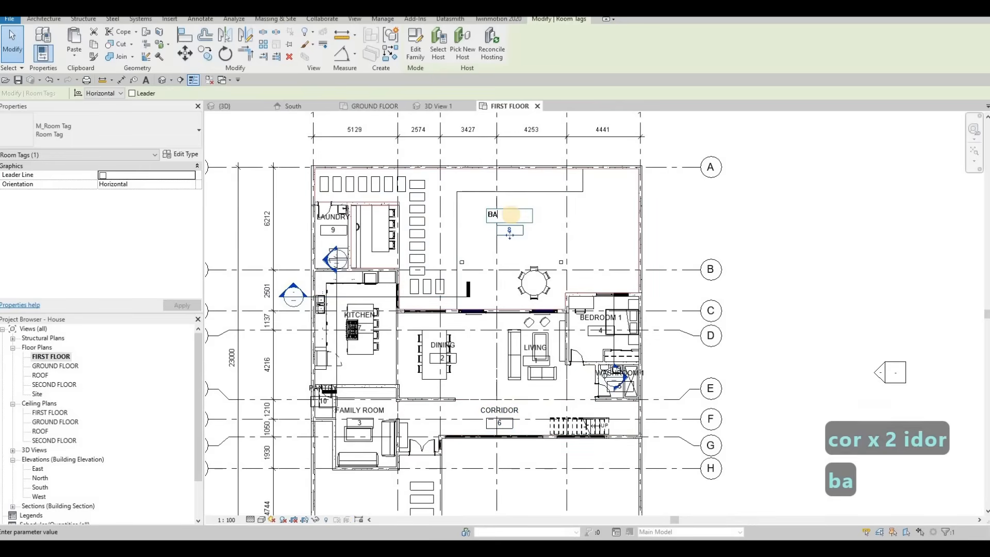
type("yard")
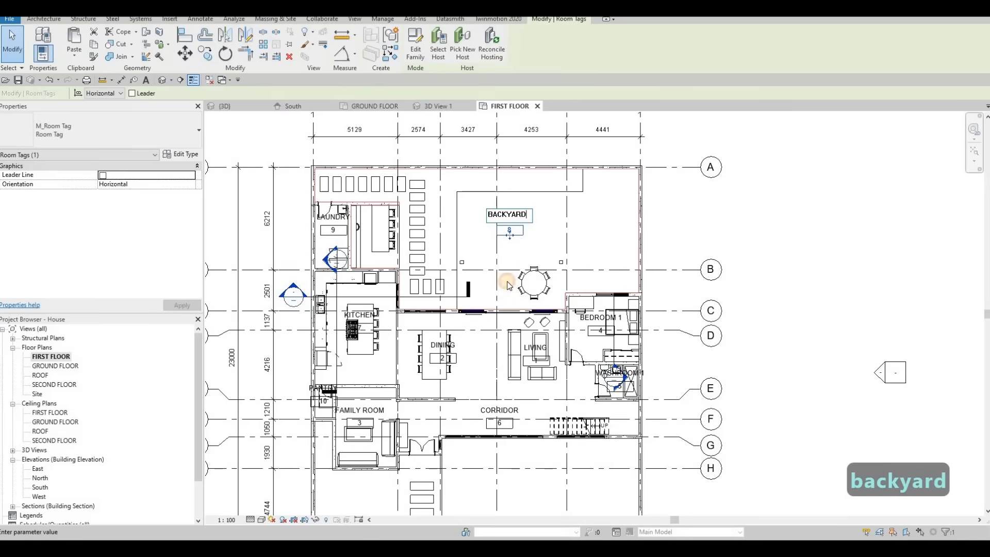
left_click(579, 265)
scroll(580, 262, "down", 5)
key("Escape")
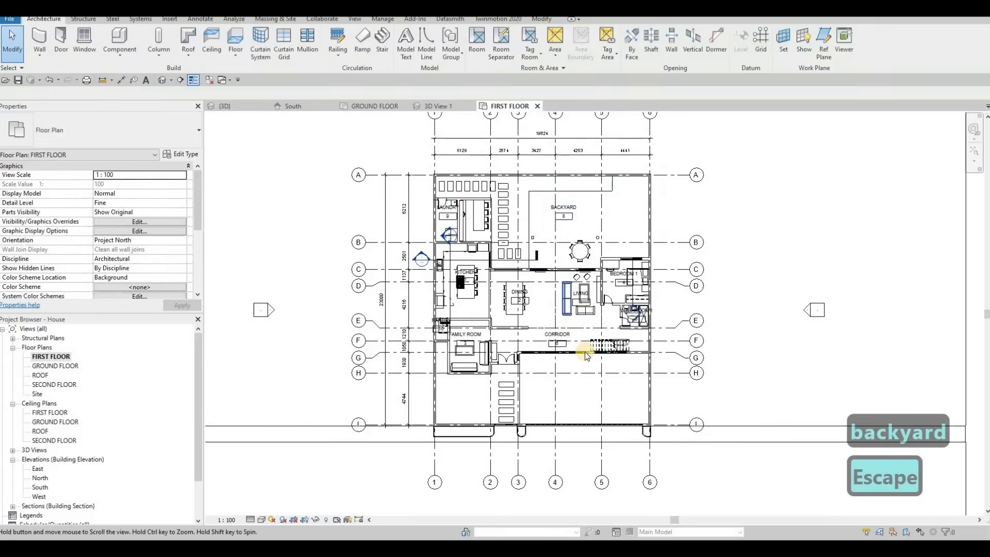
Place two rooms in the front yard areas south of grid H, on either side of the steps.
scroll(565, 302, "up", 3)
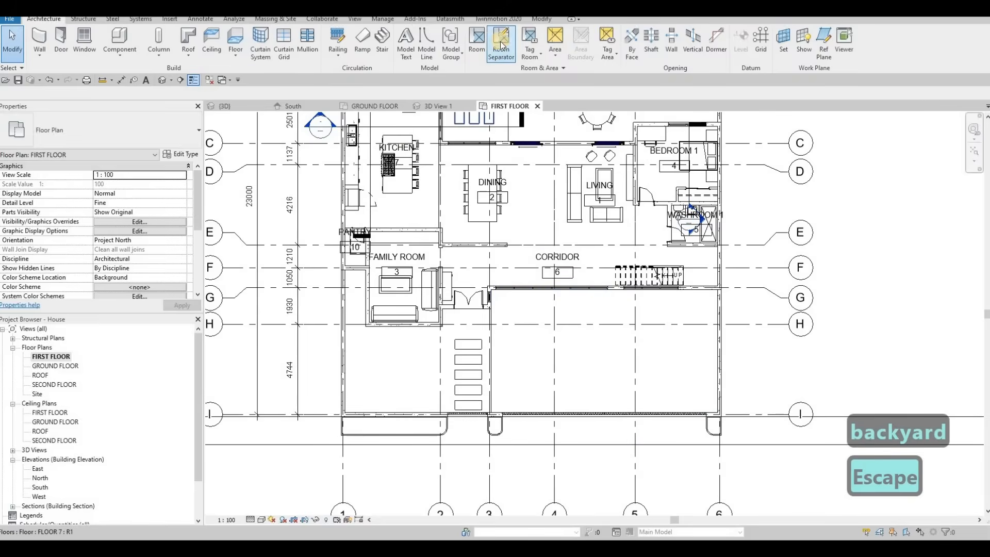
left_click(483, 44)
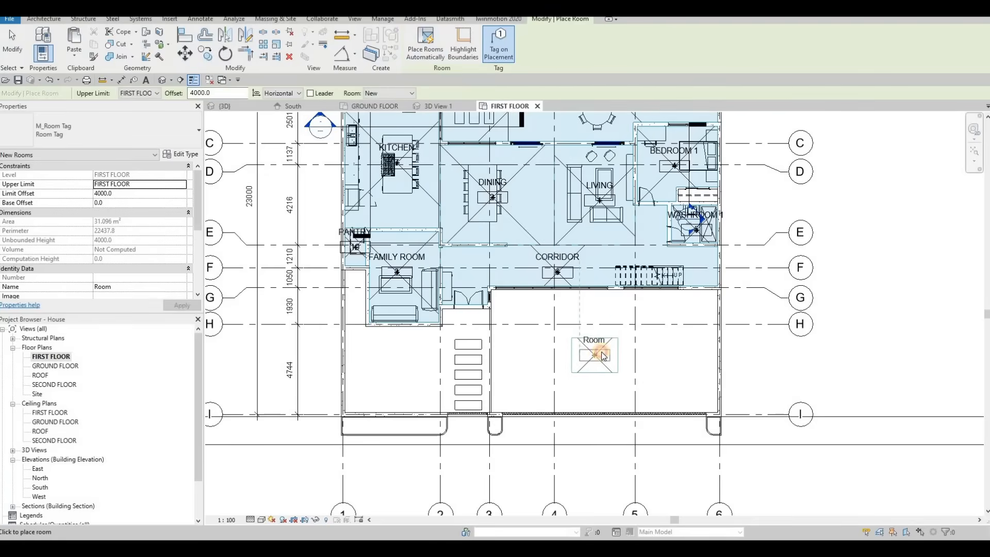
left_click(599, 351)
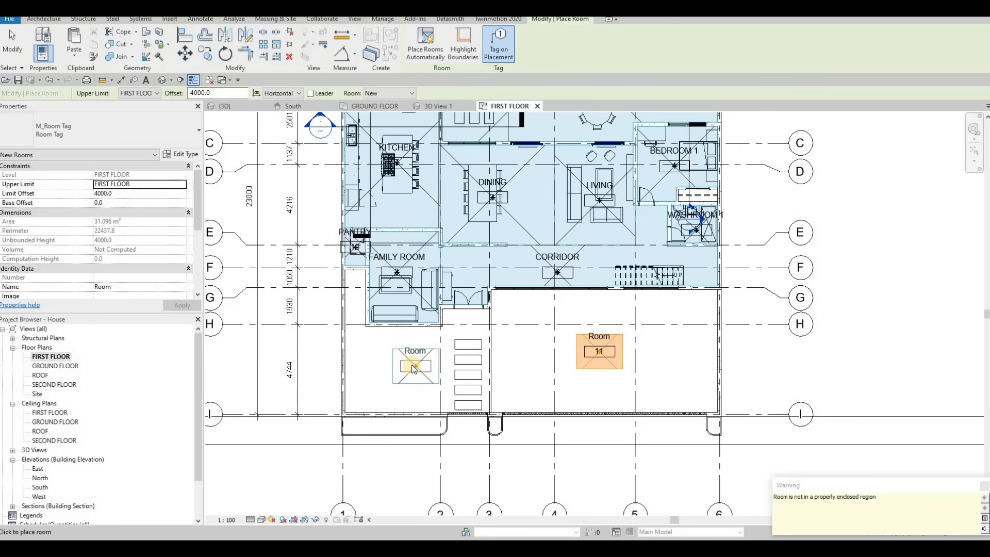
left_click(410, 366)
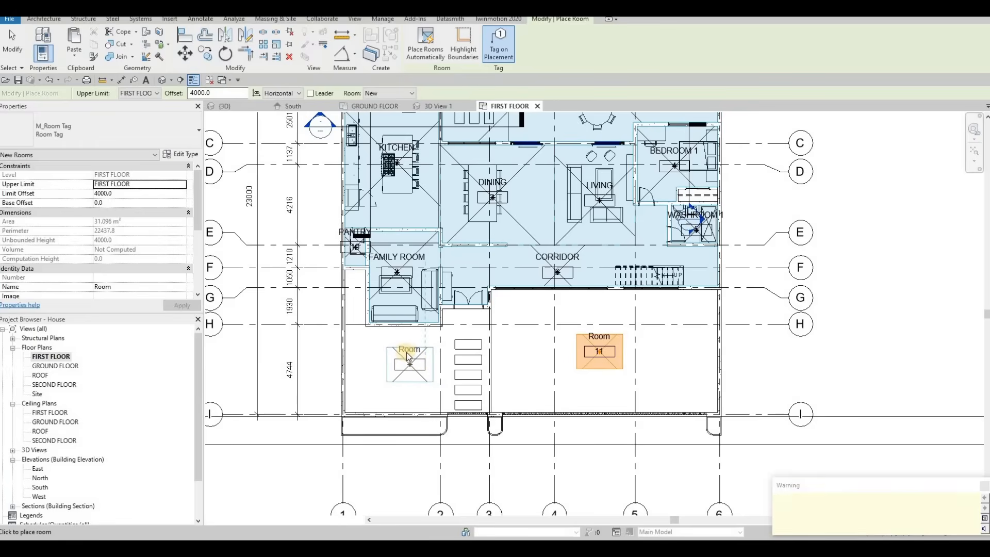
Rename room tag 12 in the left front yard area as FRONT YARD.
scroll(409, 353, "up", 4)
key("Escape")
key("Escape")
left_click(410, 351)
left_click(410, 351)
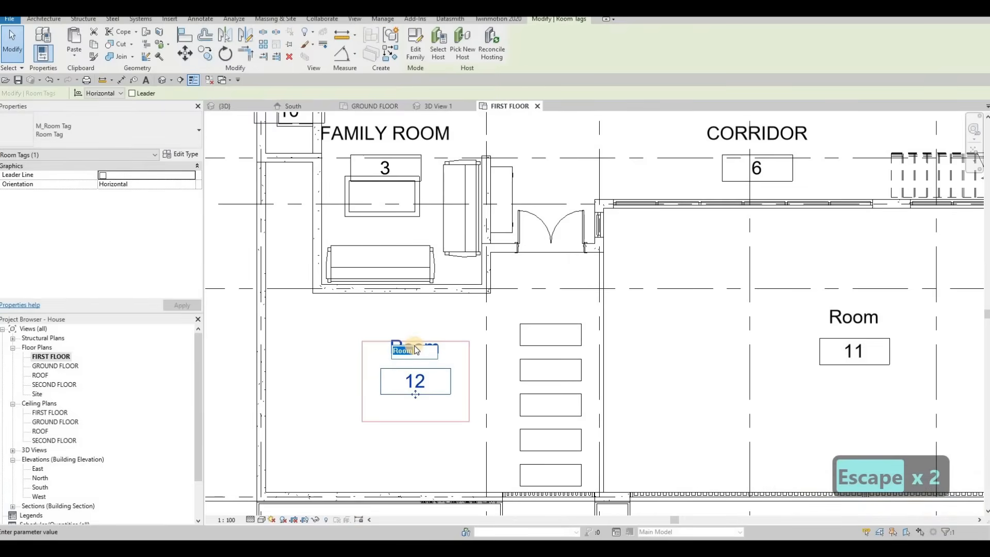
type("FRONT YARD")
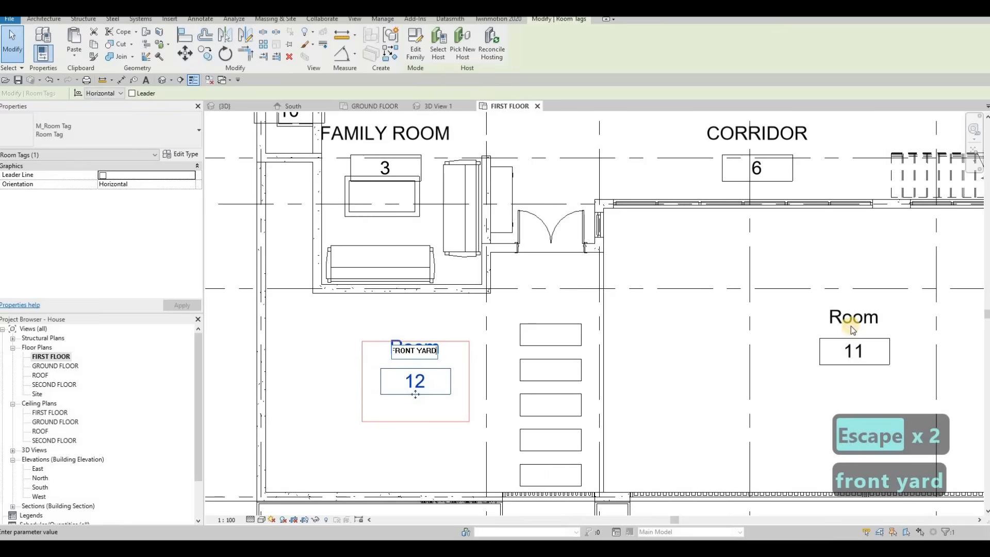
left_click(852, 330)
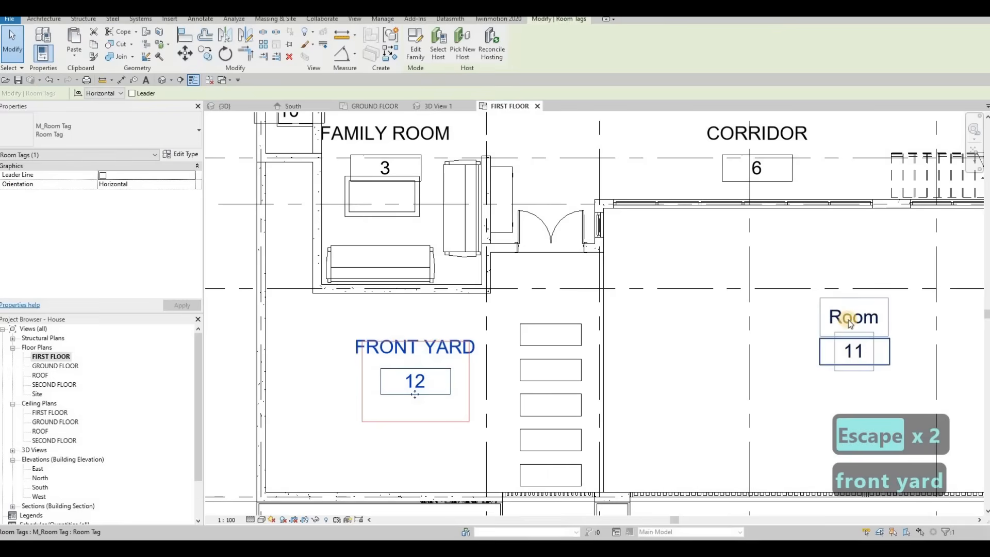
Rename room tag 11 in the right front area beside the steps as CARPORT.
left_click(846, 319)
left_click(836, 321)
type("CA")
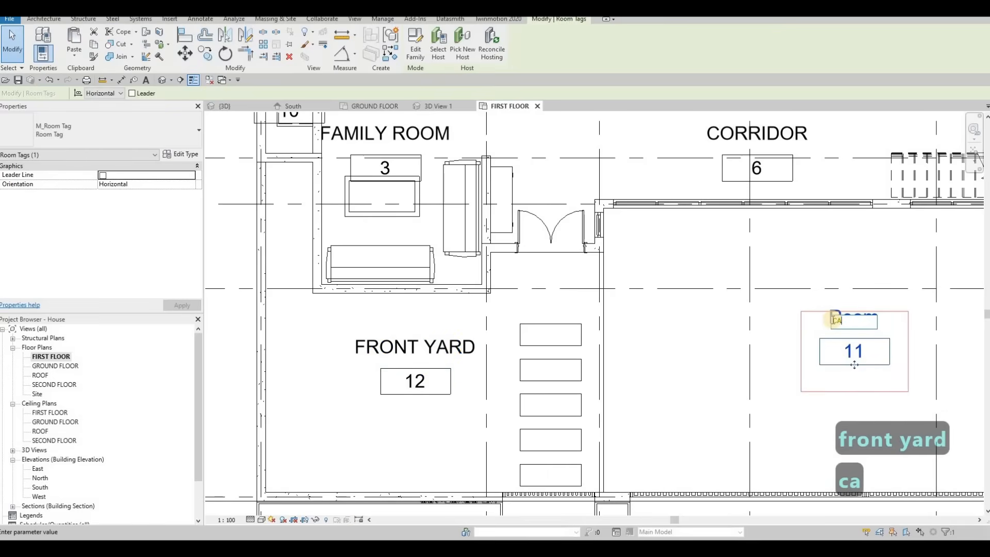
type("RPO")
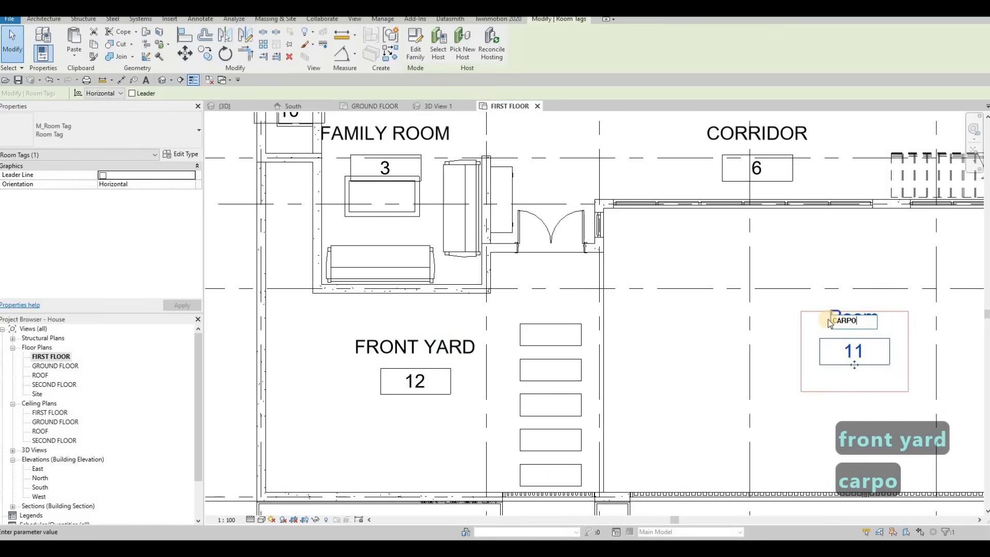
type("RT")
key("Escape")
Open the SECOND FLOOR plan view.
scroll(670, 302, "down", 5)
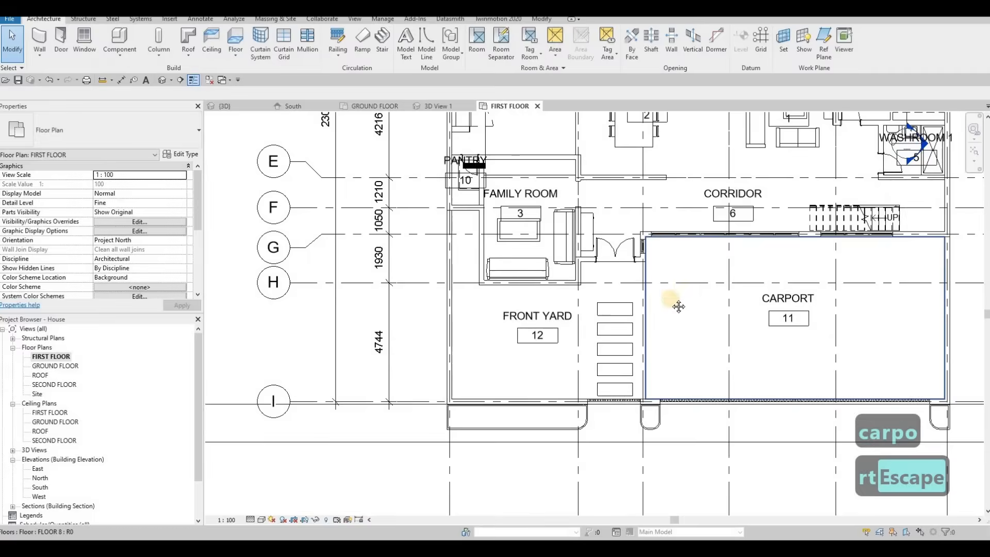
scroll(621, 308, "down", 3)
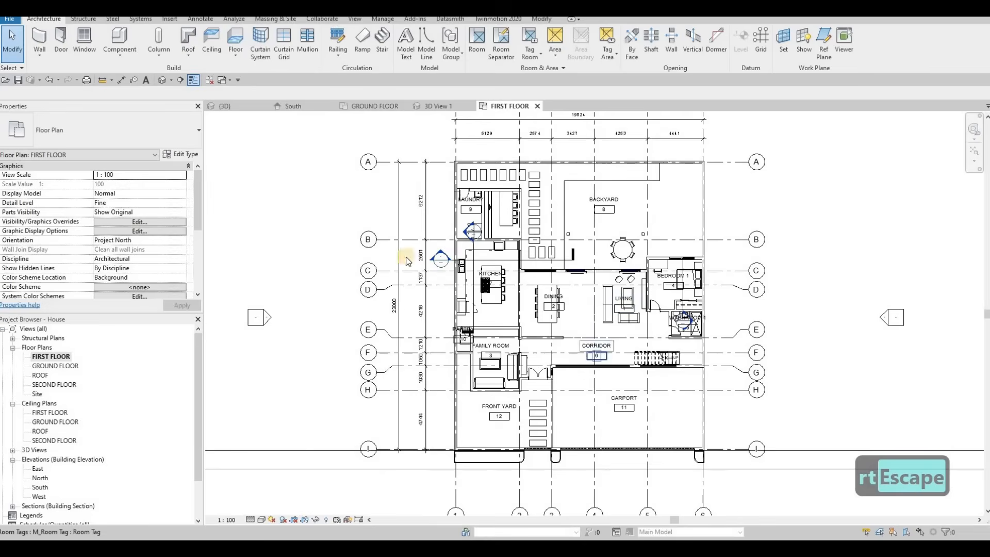
double_click(57, 385)
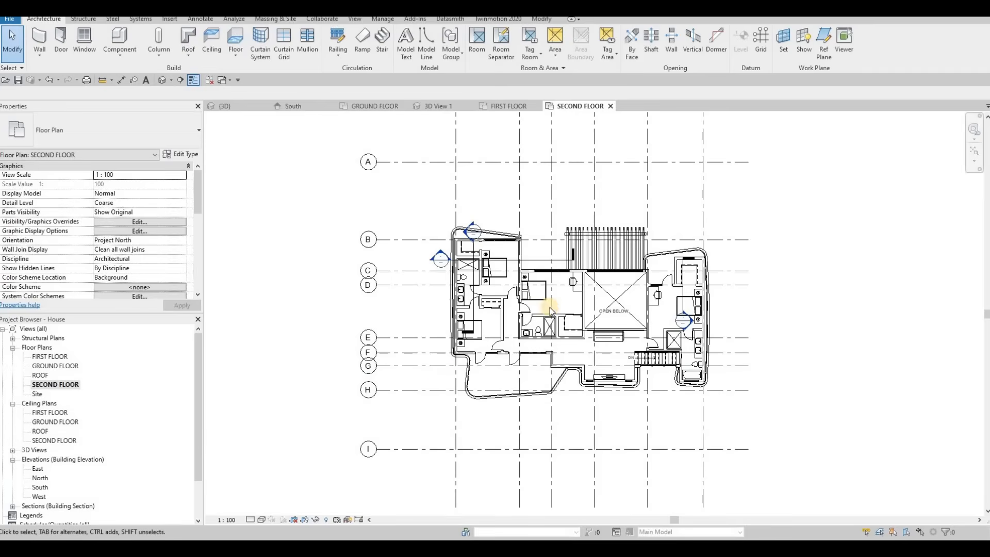
middle_click_drag(404, 223, 389, 231)
key("Escape")
key("Escape")
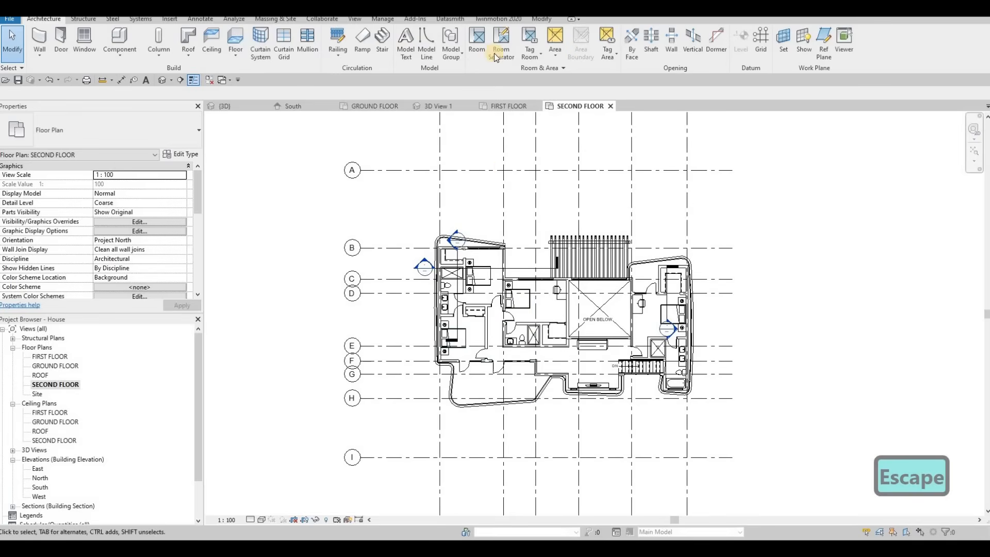
Start the Room tool and place rooms below the open void, in the right bedroom and in the right bathroom.
scroll(598, 351, "up", 3)
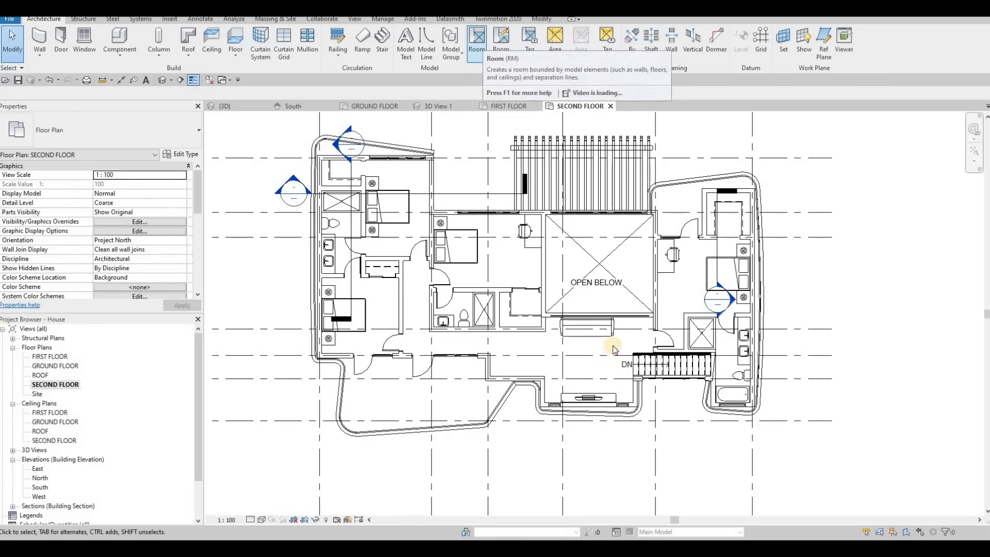
left_click(478, 39)
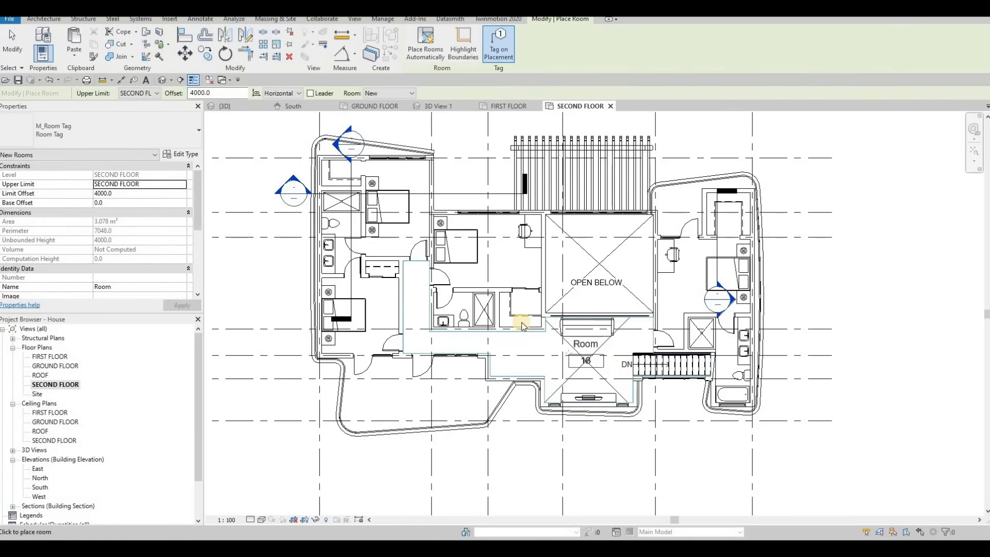
left_click(587, 359)
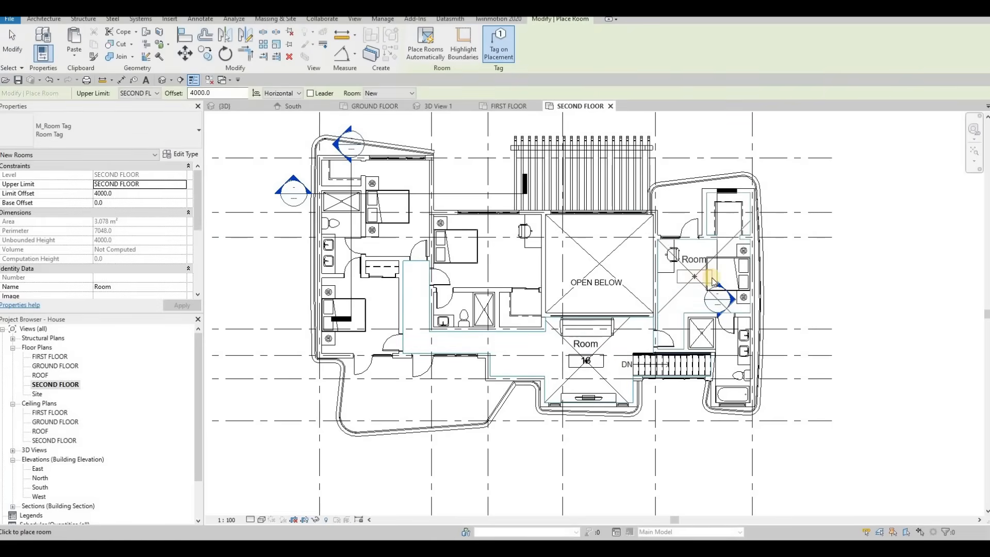
scroll(696, 282, "up", 2)
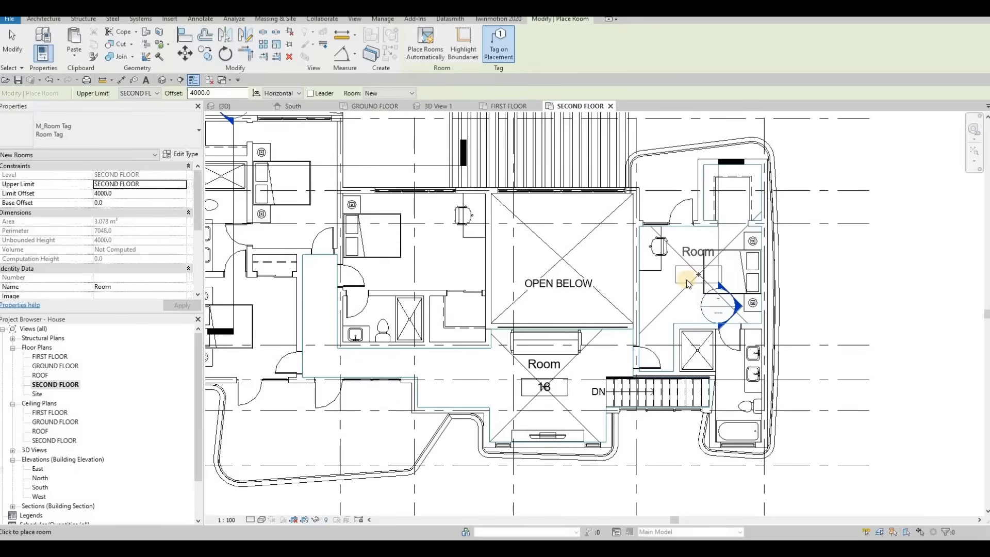
left_click(689, 281)
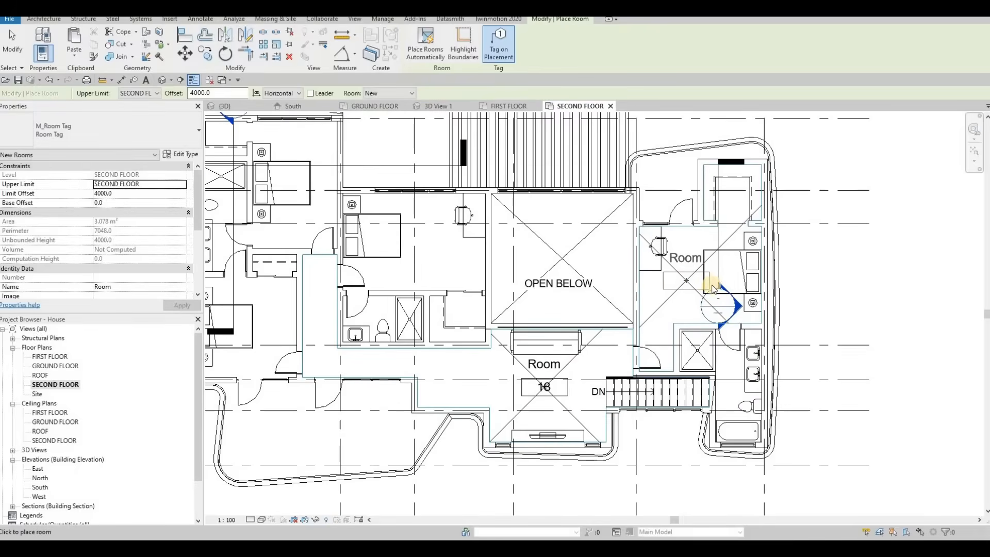
left_click(736, 393)
Place rooms in the central bedroom, its two bathrooms, the top-right room and the left wing's upper rooms.
middle_click_drag(424, 334, 569, 342)
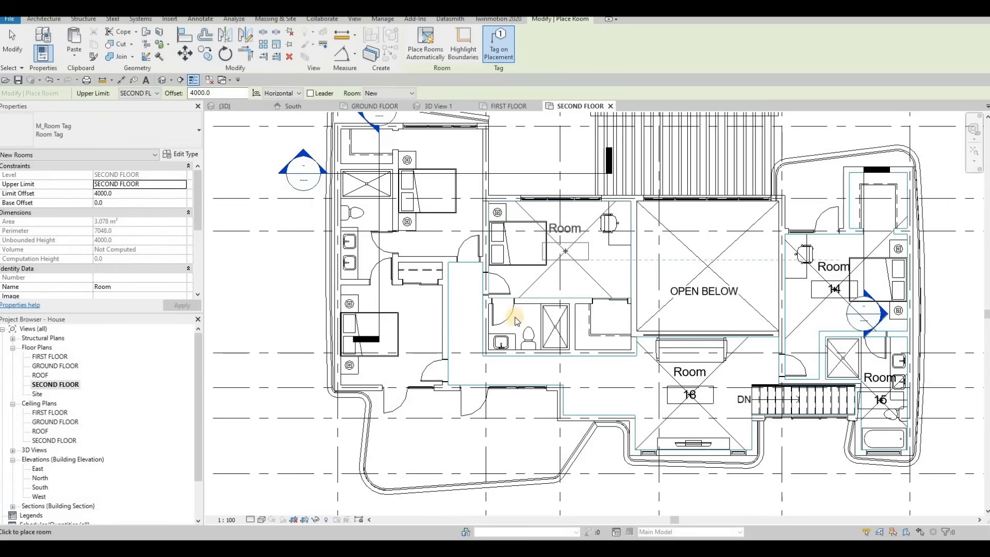
left_click(519, 326)
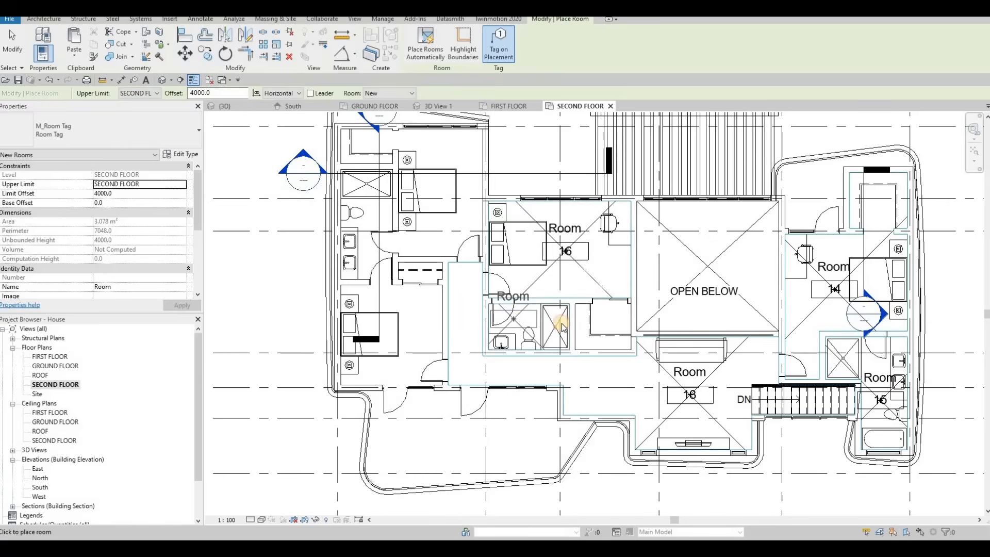
left_click(609, 324)
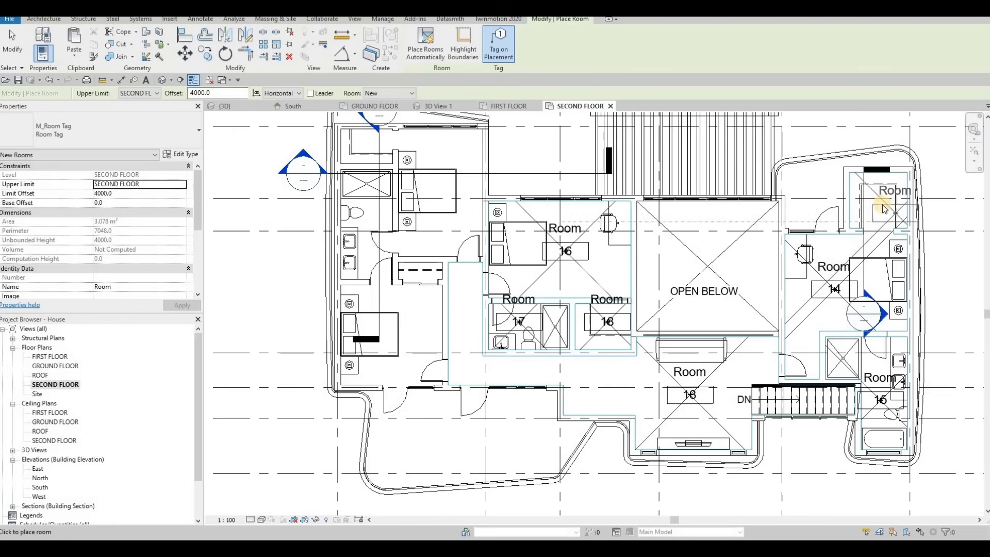
left_click(883, 204)
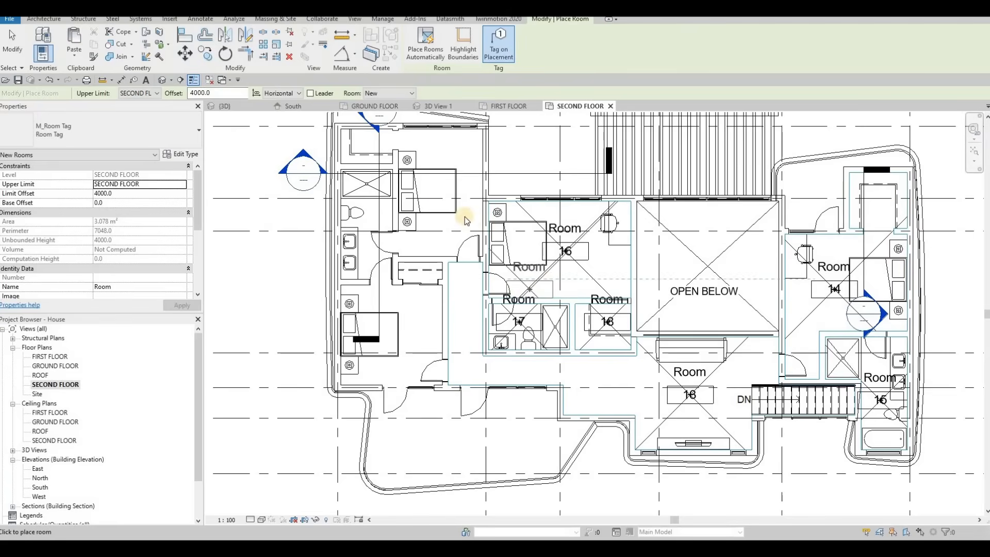
left_click(427, 216)
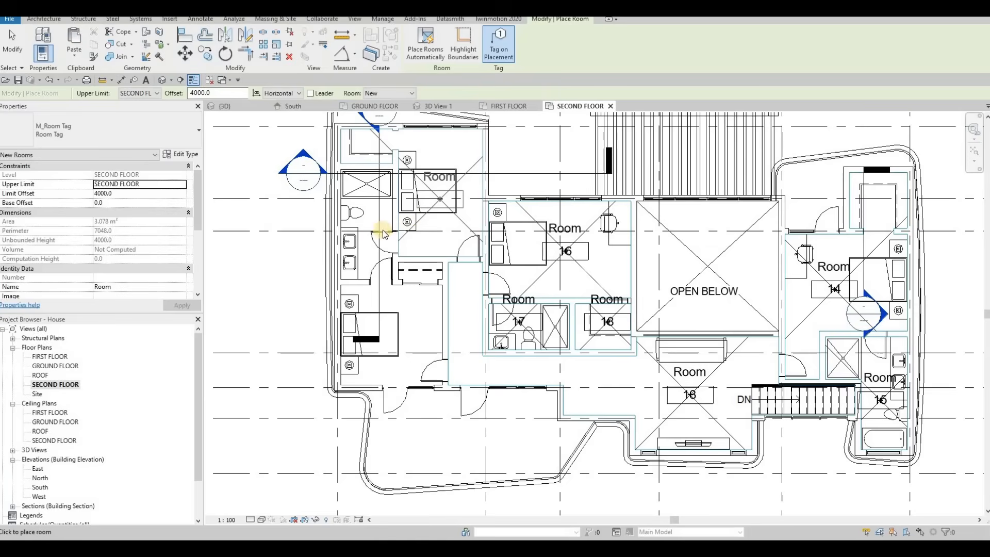
left_click(368, 230)
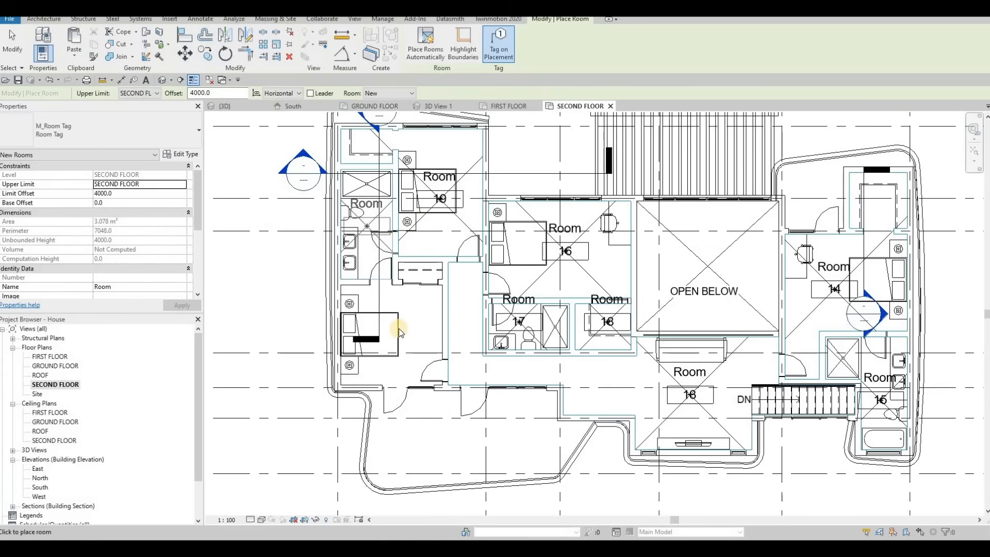
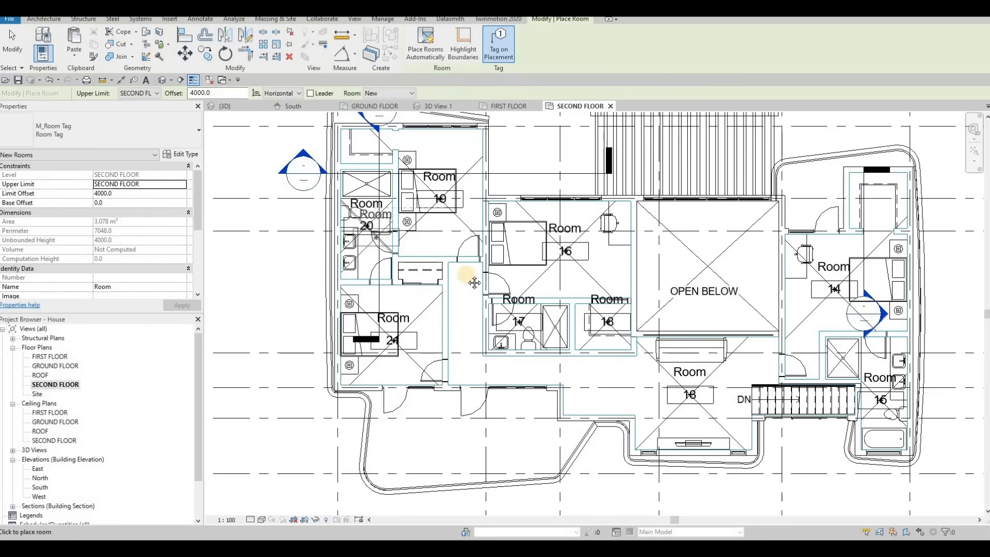
key("Escape")
scroll(479, 234, "down", 1)
key("Escape")
key("Escape")
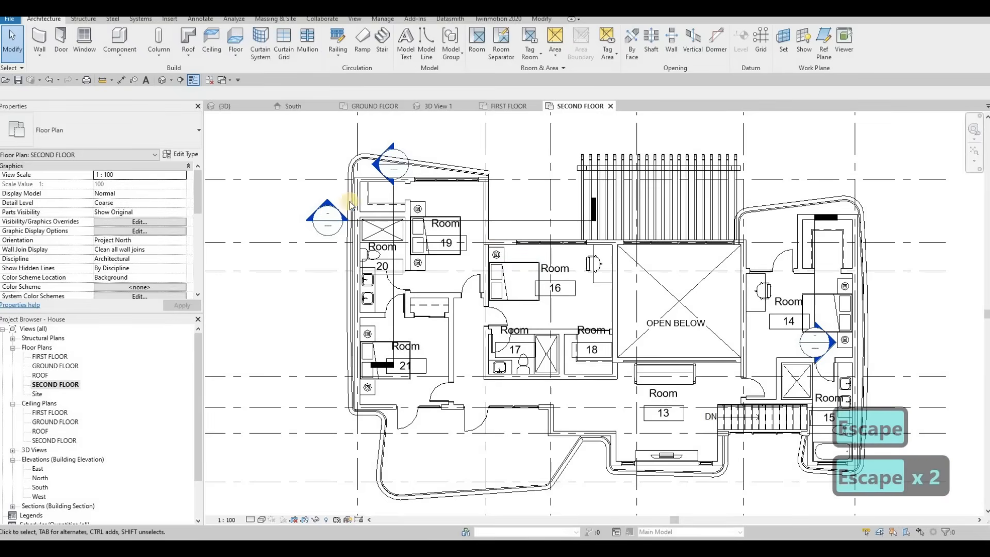
key("F1")
middle_click_drag(643, 248, 644, 254)
key("Escape")
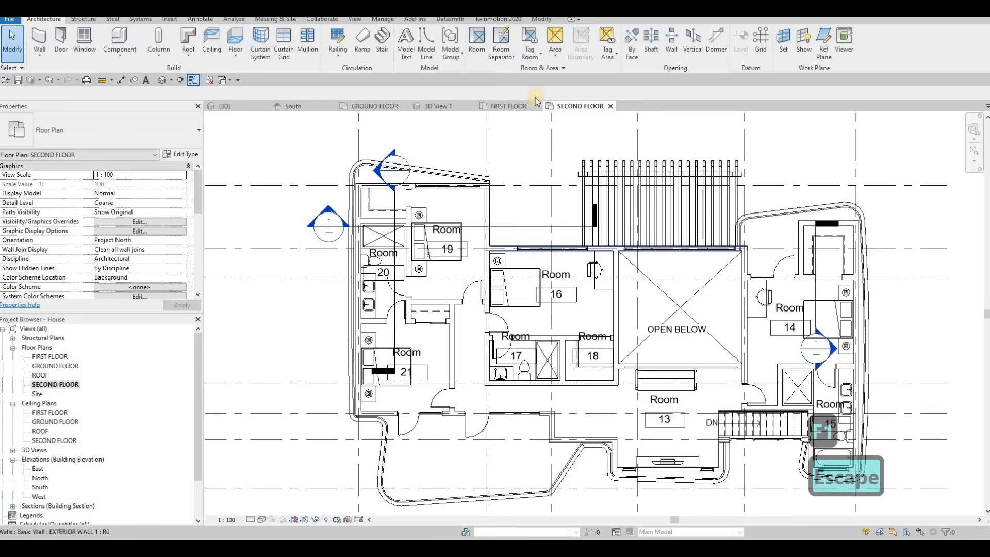
left_click(508, 45)
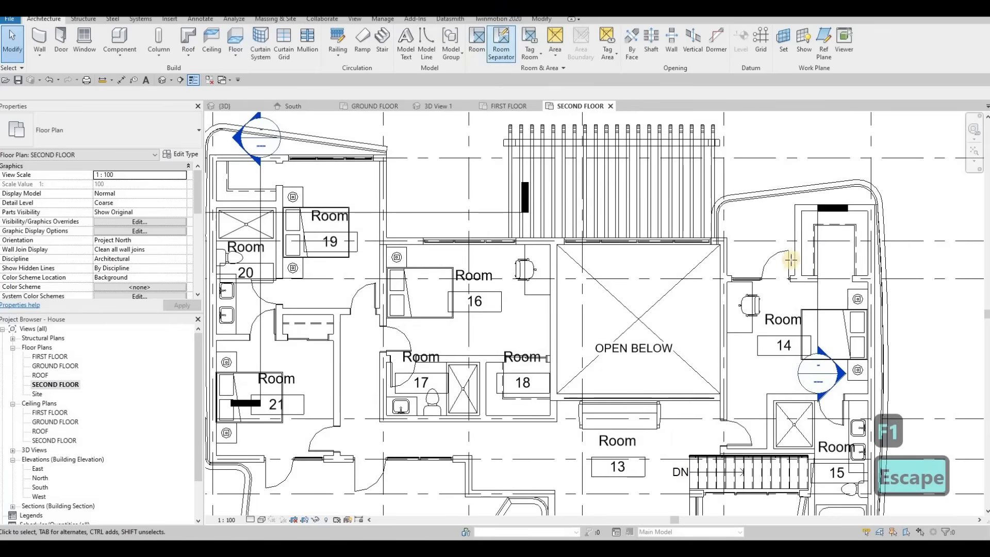
scroll(854, 279, "up", 3)
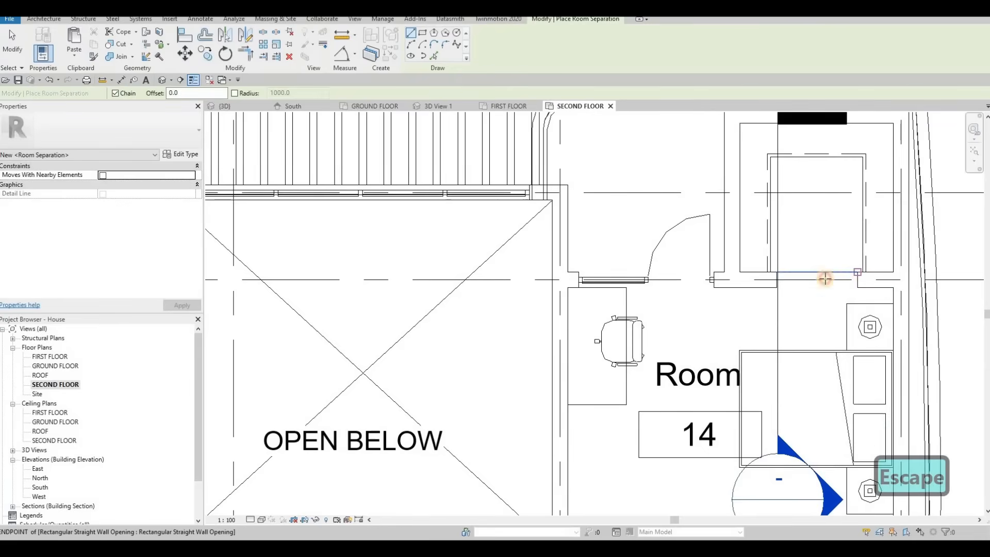
key("Escape")
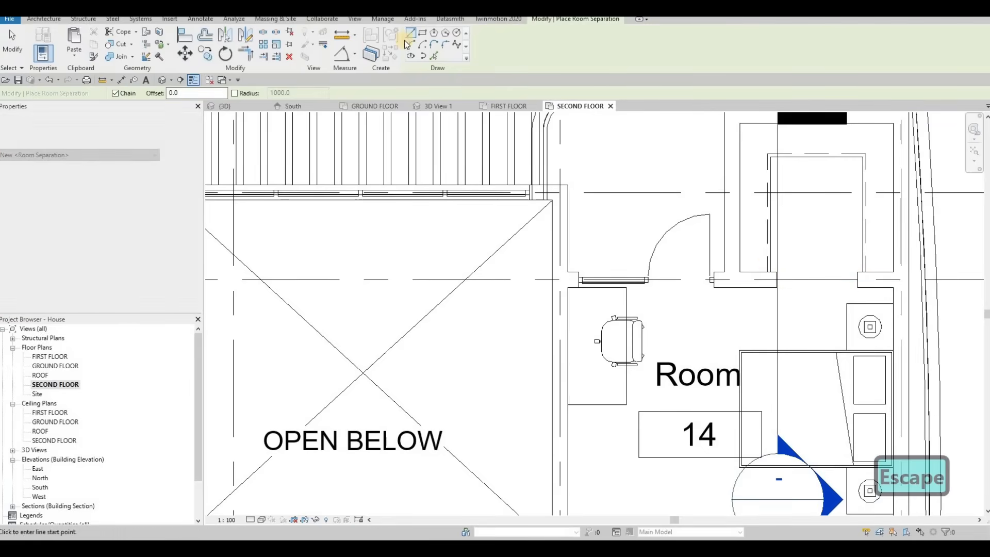
key("Escape")
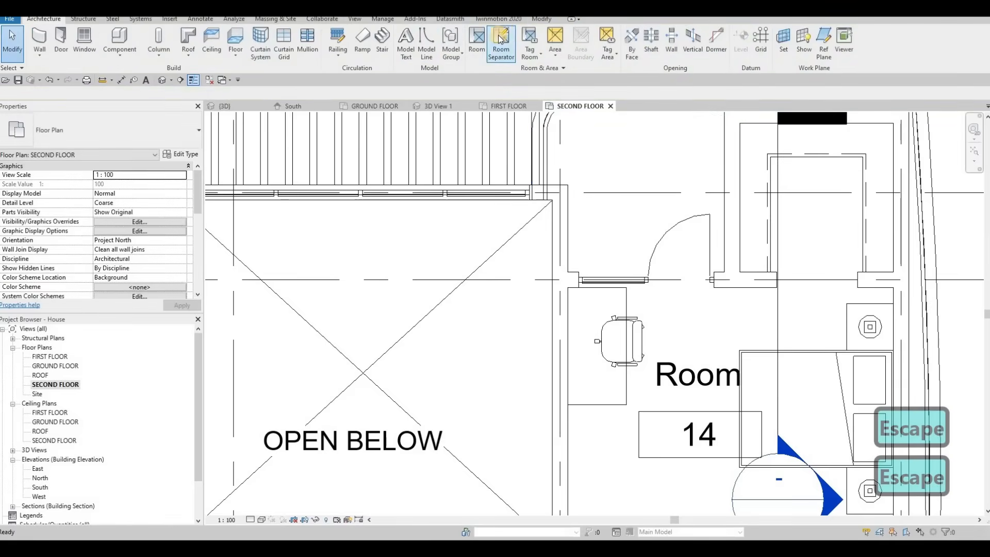
Place a room in the small closet in the top-right corner of the second floor with the Room tool.
left_click(473, 40)
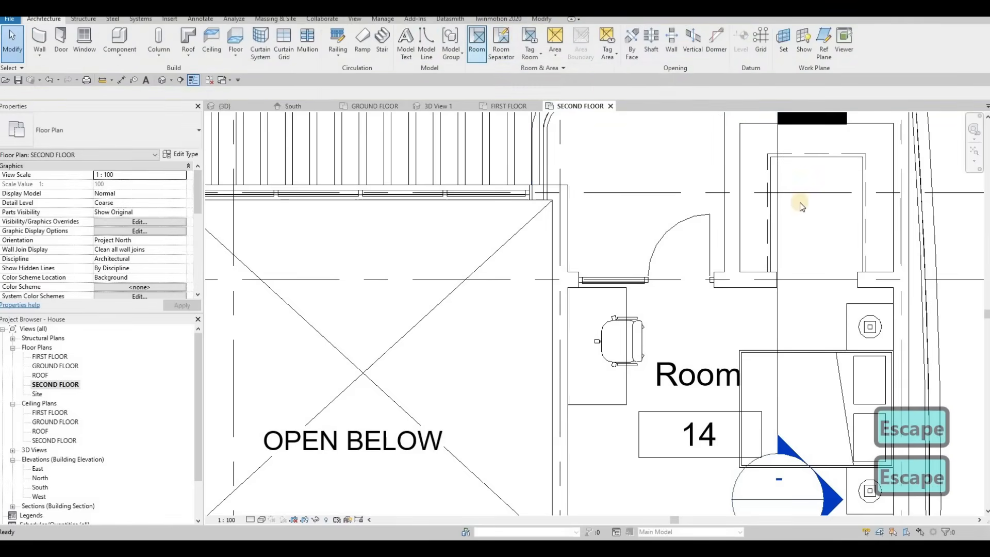
left_click(794, 195)
key("Escape")
key("Escape")
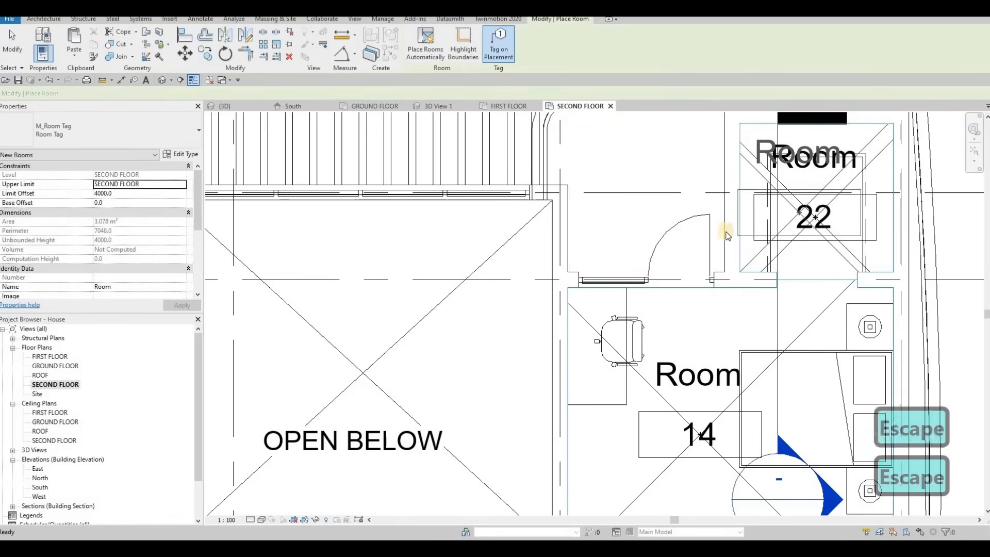
Rename the top-right closet's room tag 22 as W.I.C.
scroll(702, 203, "down", 5)
key("Escape")
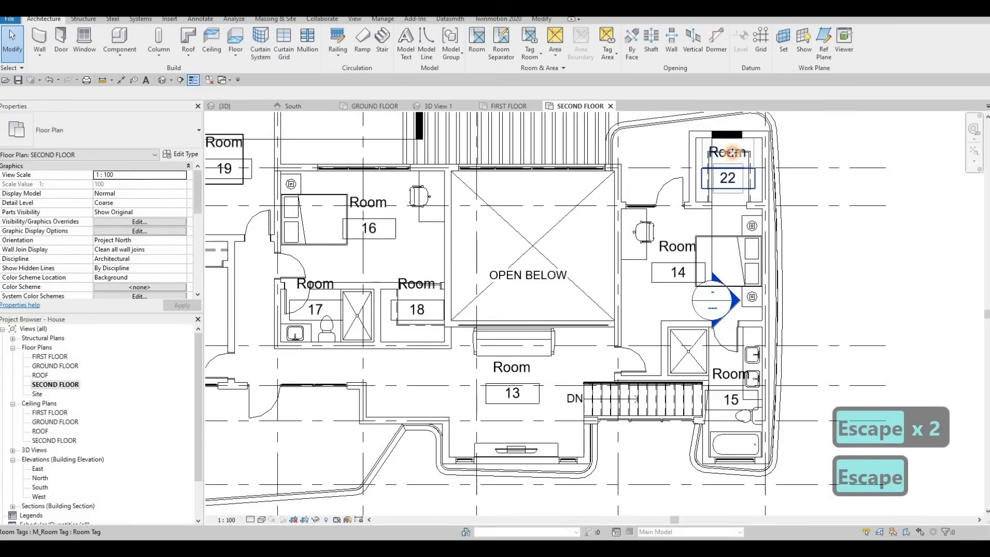
key("Escape")
left_click(733, 156)
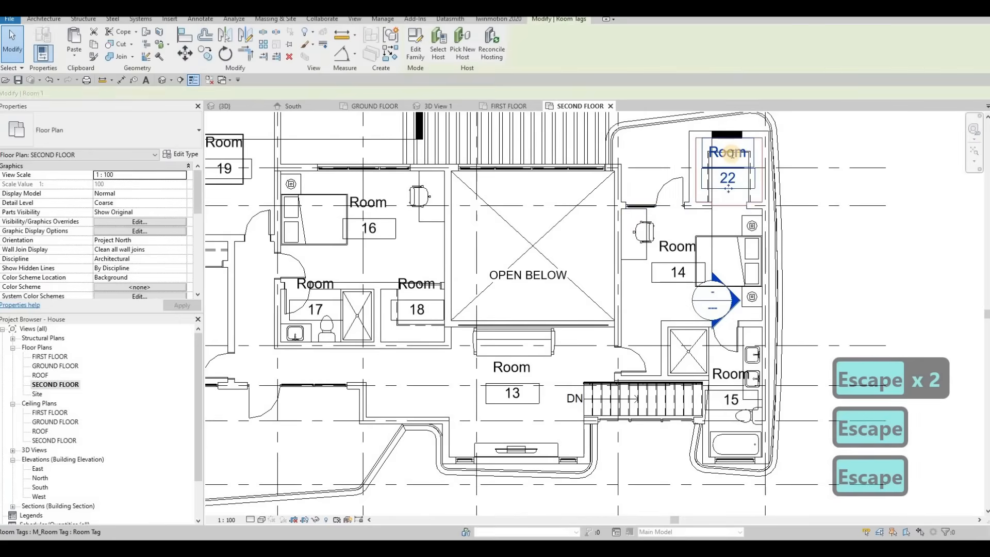
left_click(733, 154)
type("w.i.")
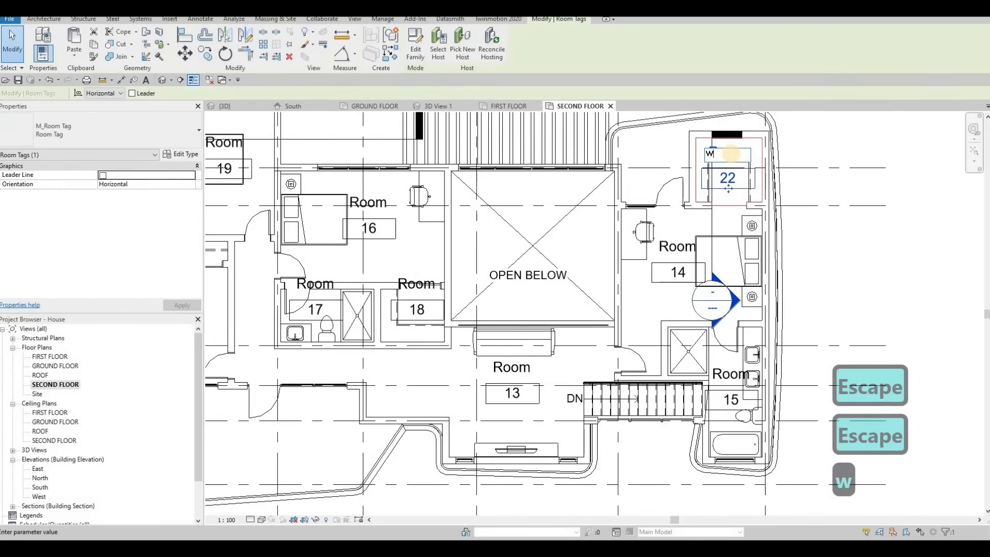
key("Escape")
Rename room tag 14 in the right bedroom as MASTER BEDROOM.
double_click(681, 247)
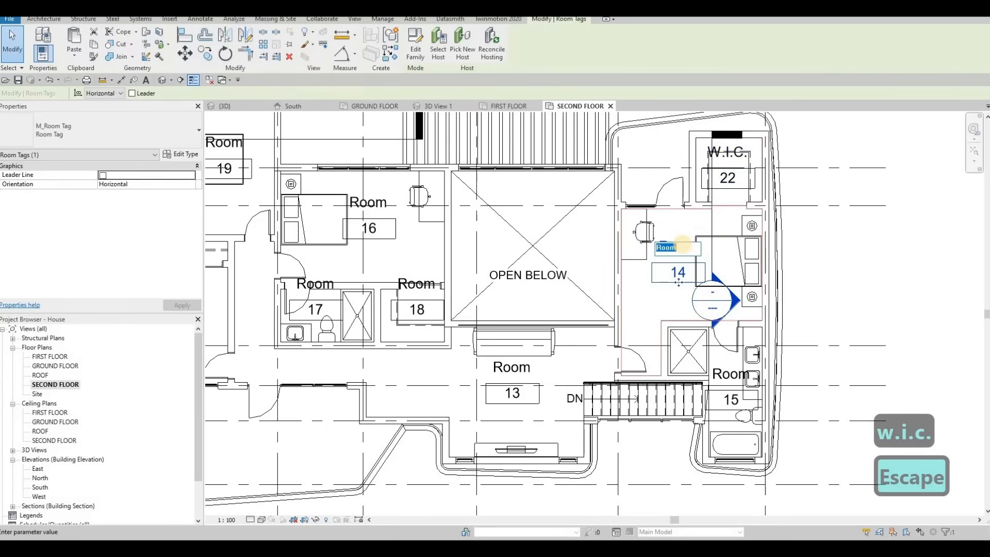
type("master")
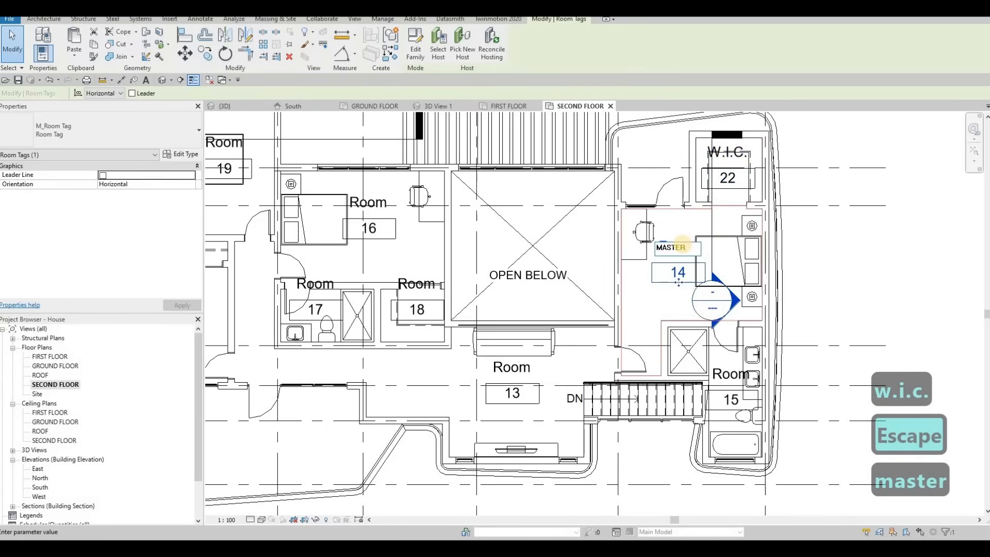
type(" bedroom")
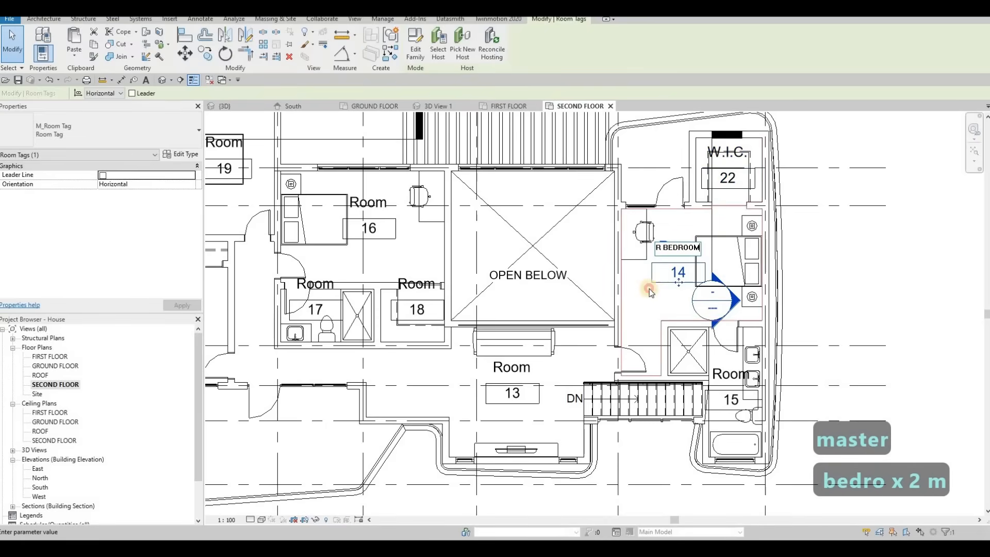
left_click(740, 356)
Rename room tag 15 in the bathroom beside the stairs as ENSUITE.
left_click(731, 376)
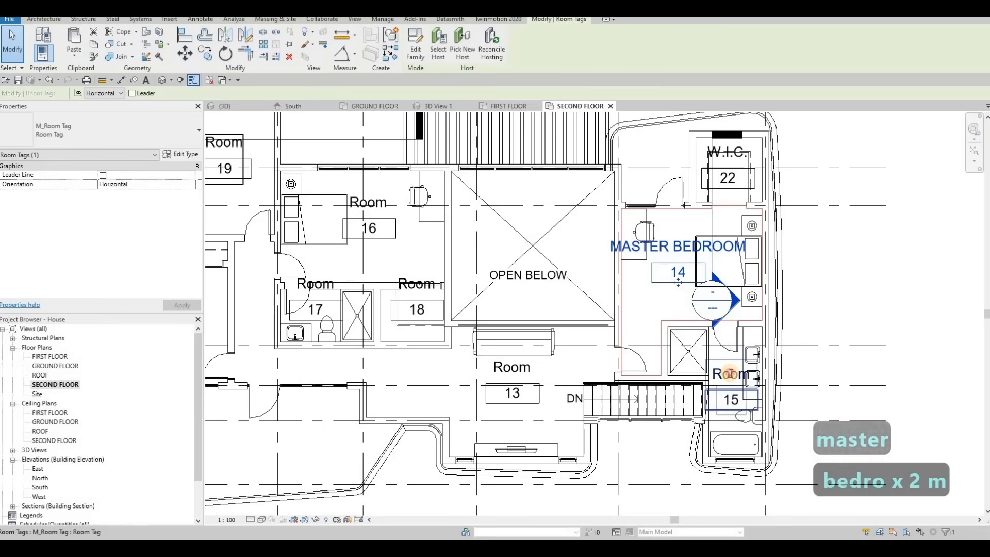
type("ENS")
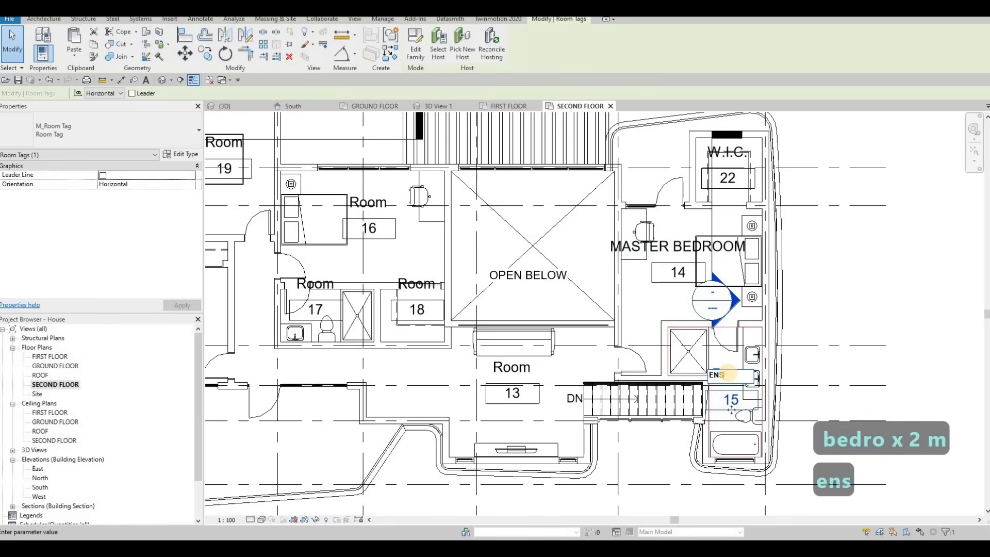
type("UITE")
left_click(620, 281)
key("Escape")
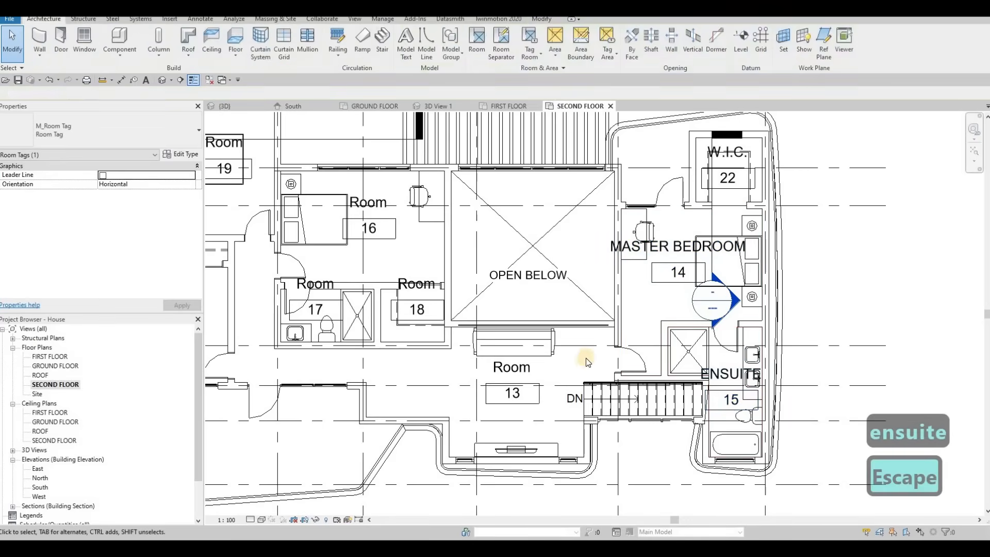
Rename room tag 13 in the central area below the void as ENTERTAIMENT AREA.
middle_click_drag(510, 367, 591, 359)
left_click(592, 361)
left_click(589, 359)
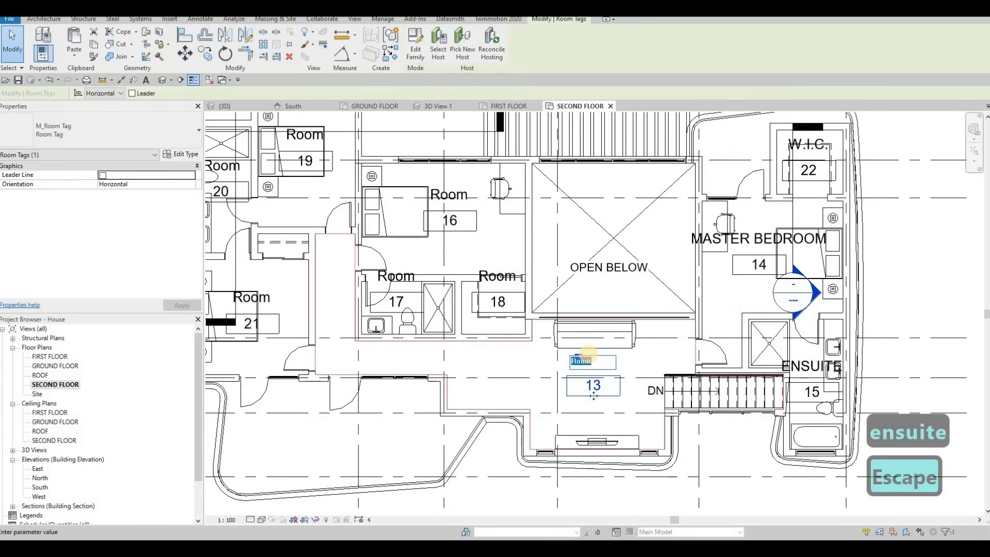
type("ENT")
type("E")
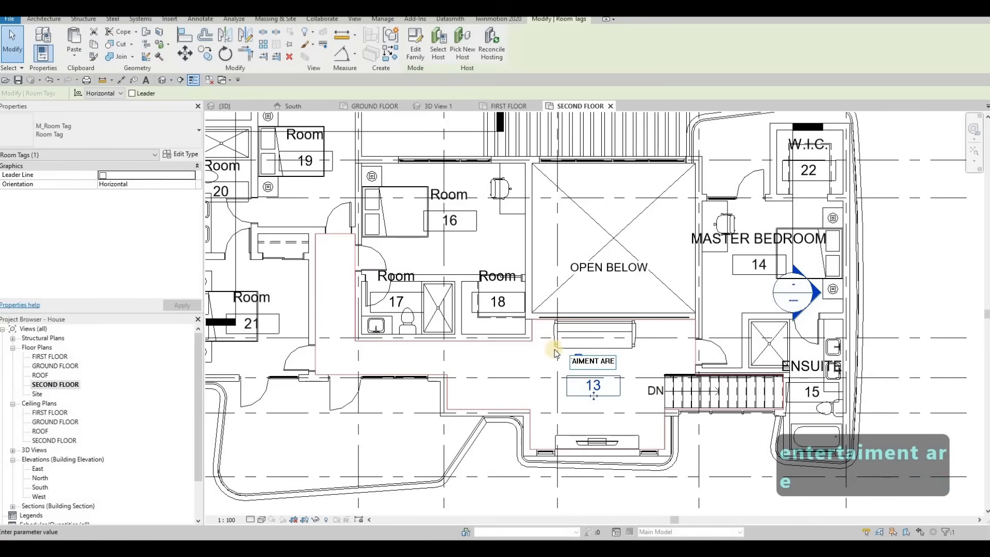
type("RTAIMENT AREA")
left_click(634, 367)
scroll(633, 361, "down", 1)
middle_click_drag(633, 361, 727, 374)
key("Escape")
key("Escape")
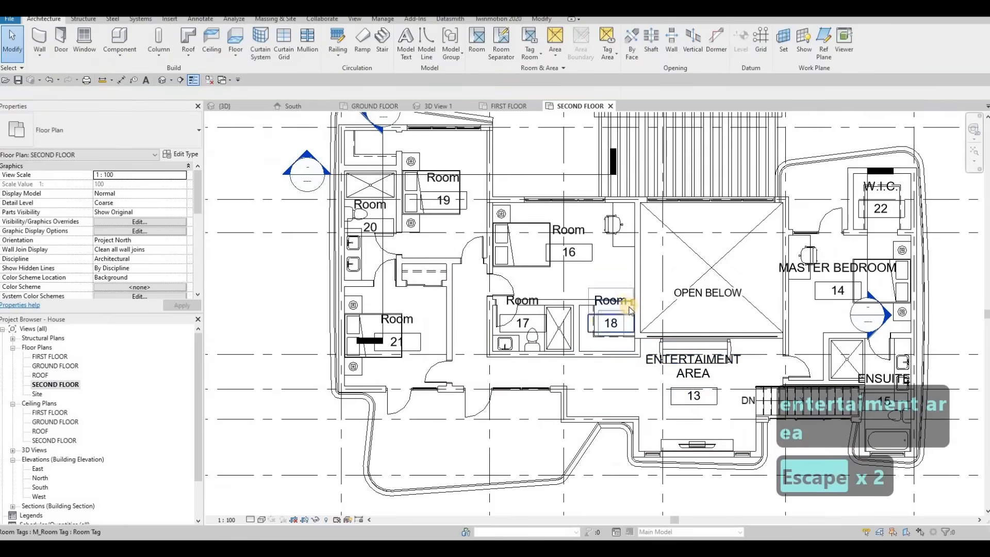
Rename room tag 16 in the central bedroom as BEDROOM 2.
left_click(444, 186)
key("Escape")
double_click(564, 227)
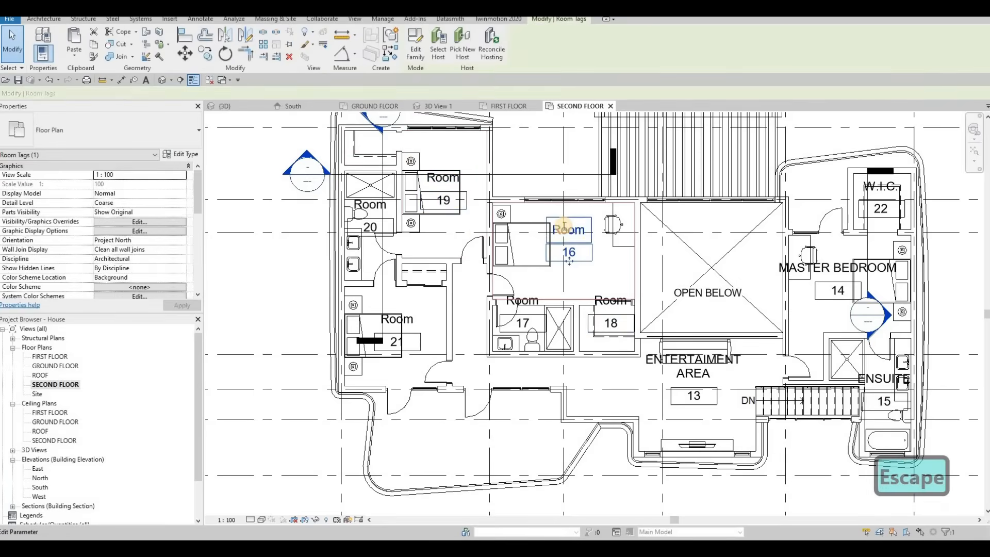
type("BED")
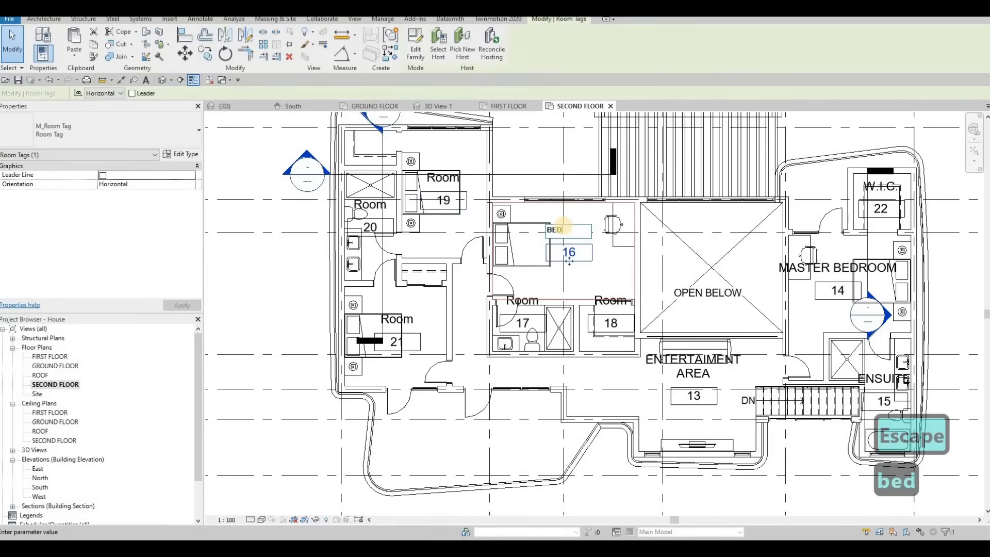
type("ROOM 2")
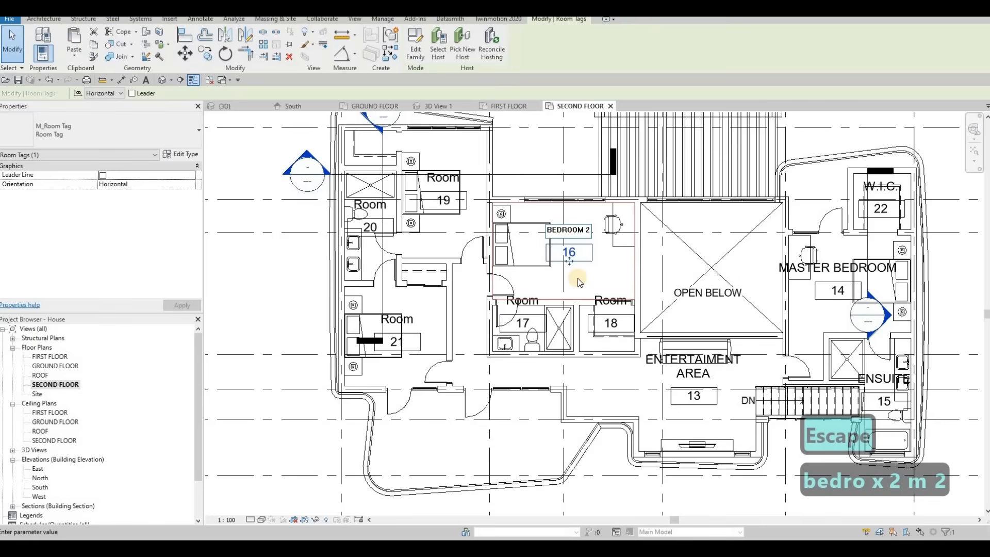
left_click(547, 308)
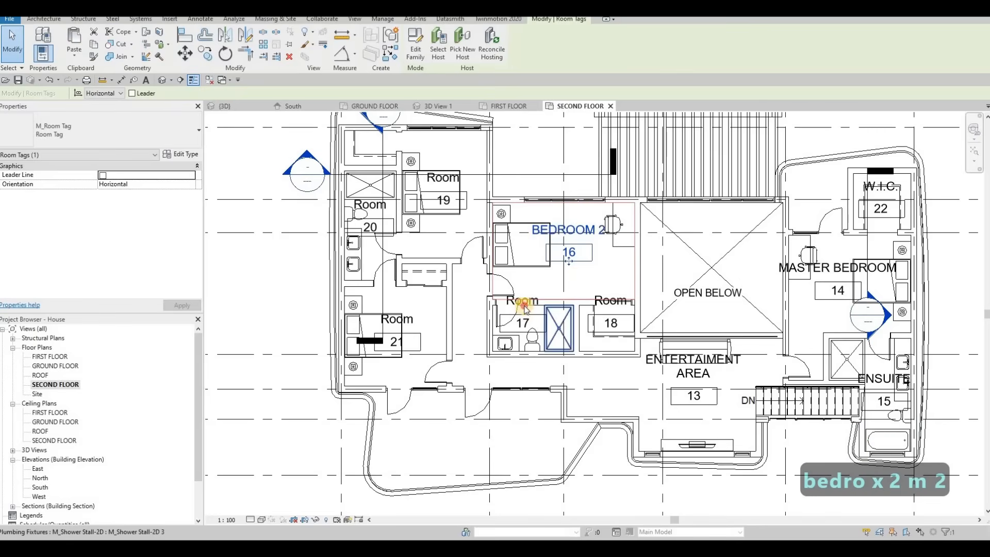
Rename room tag 17 in the bathroom below the central bedroom as WASHROOM 2.
left_click(531, 301)
key("Escape")
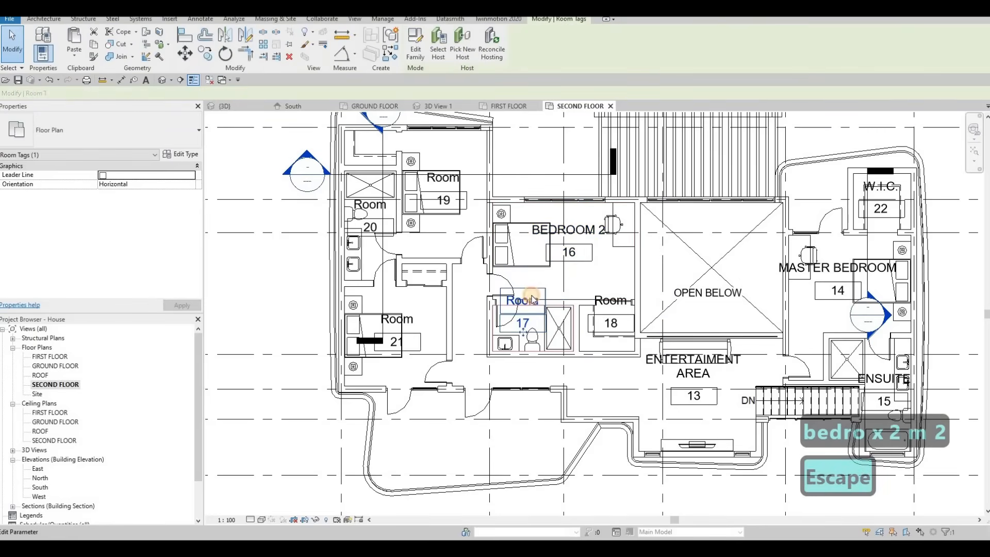
left_click(531, 299)
type("WASH")
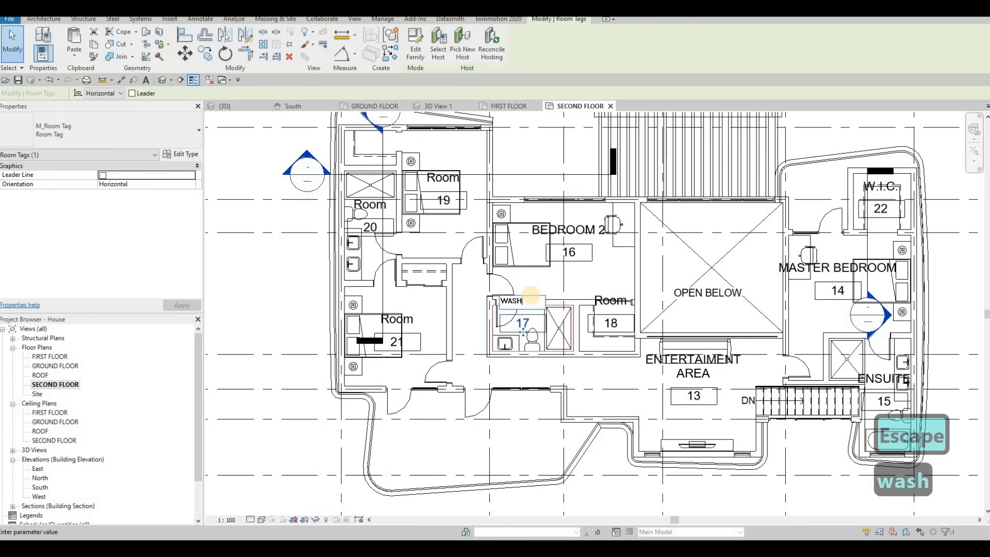
type("ROOM 2")
left_click(605, 298)
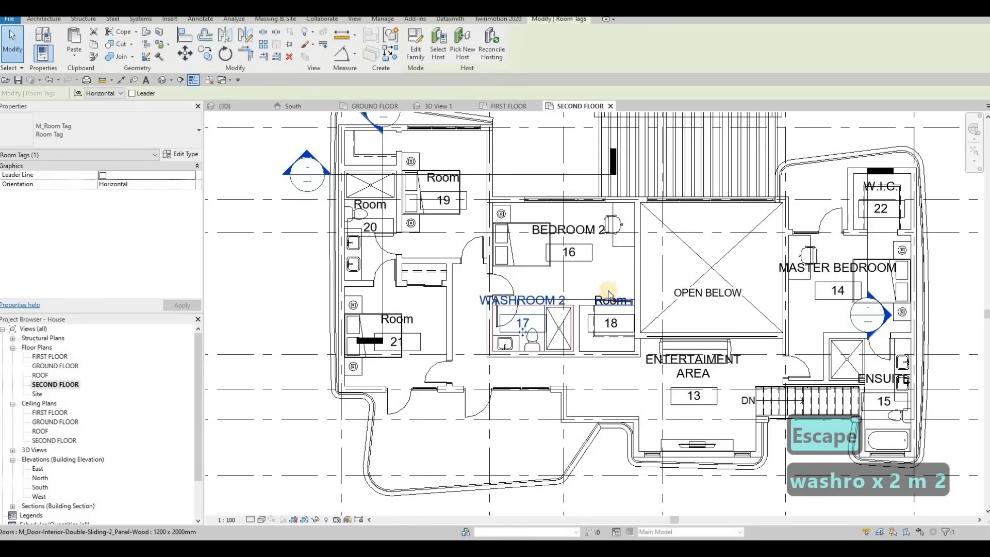
Rename room tag 18 in the room beside WASHROOM 2 as W.I.C. 2.
left_click(608, 298)
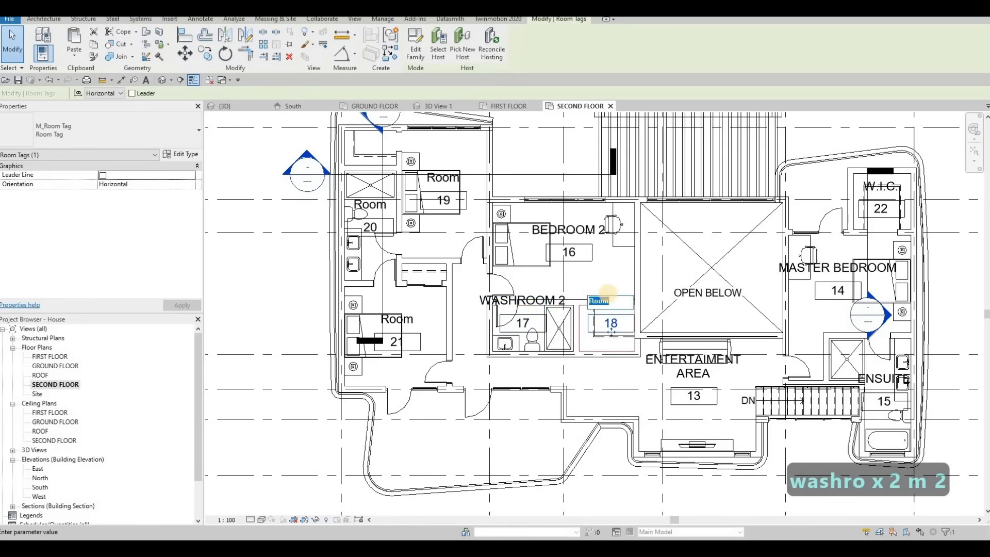
type("W.I")
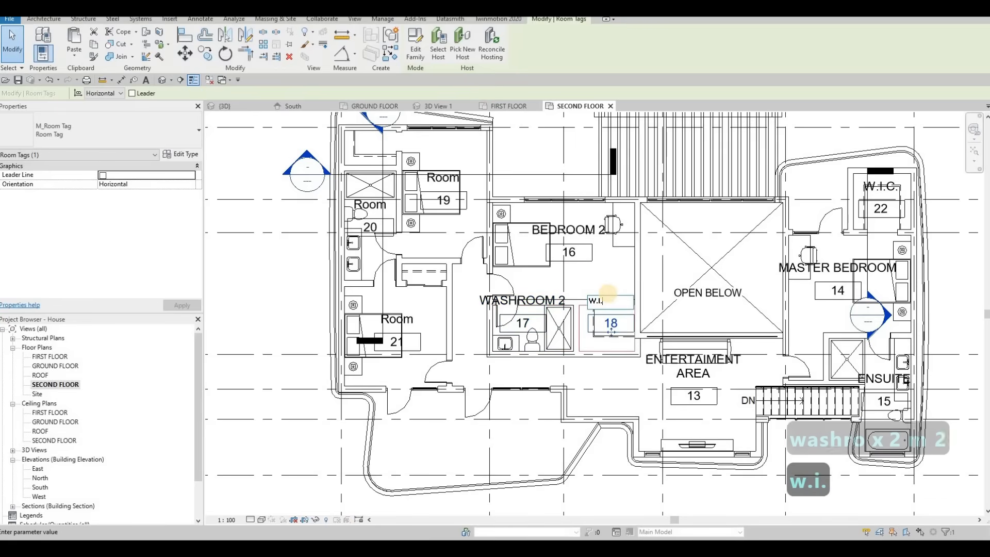
type(".C. 2")
left_click(435, 238)
key("Escape")
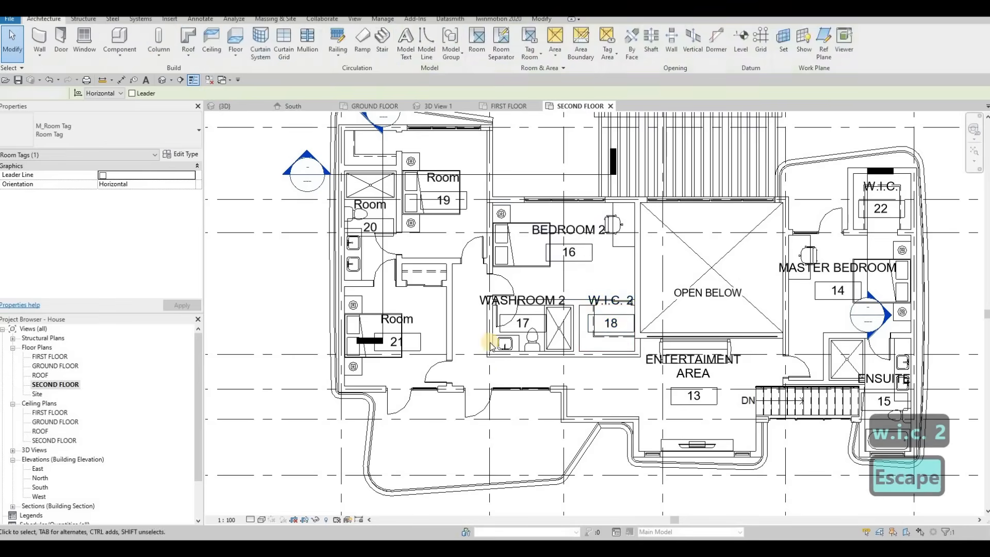
Rename room tag 20 in the small room at the upper-left as SHARED WASHROOM.
middle_click_drag(414, 227, 488, 284)
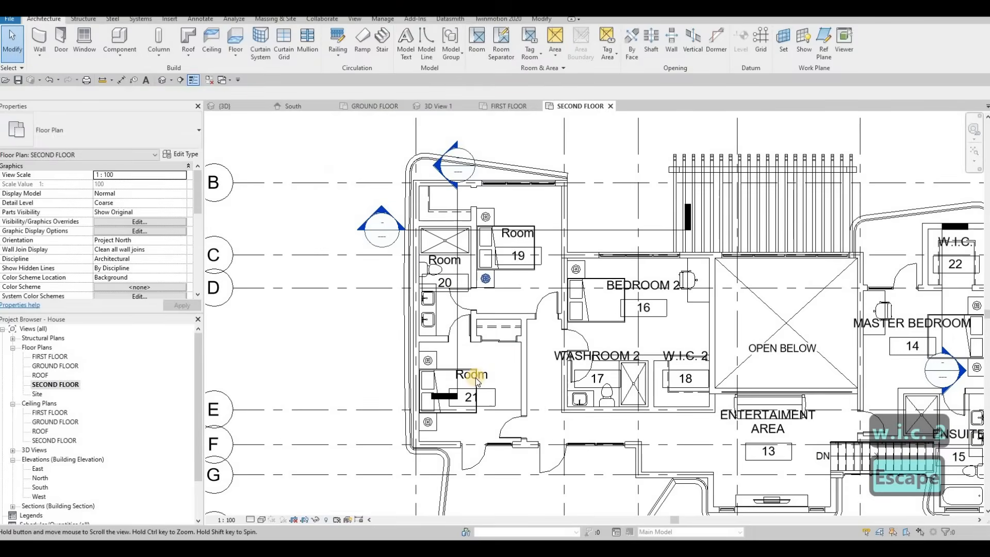
double_click(452, 261)
type("SA")
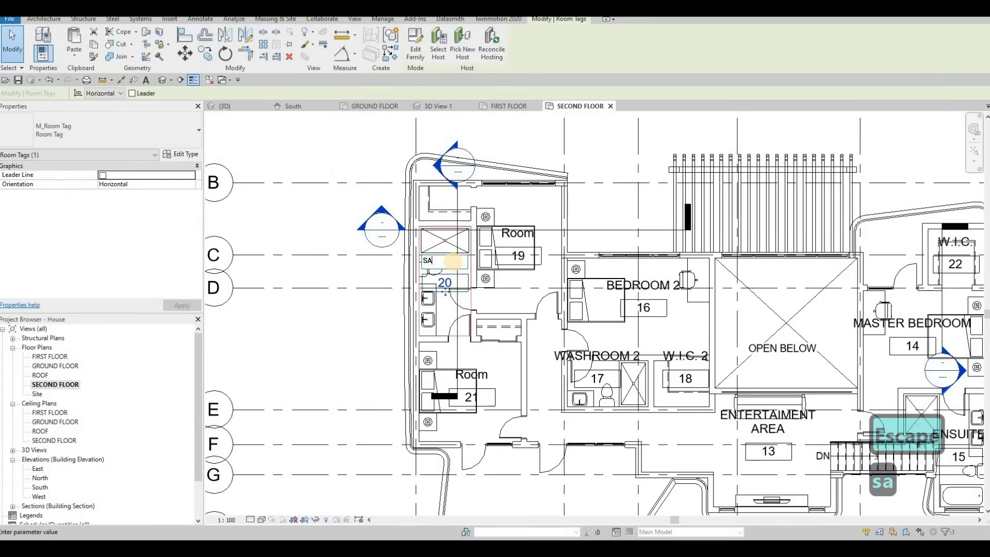
type("HRED")
key("BackSpace")
key("BackSpace")
key("BackSpace")
key("BackSpace")
key("BackSpace")
key("BackSpace")
key("BackSpace")
key("BackSpace")
key("BackSpace")
key("BackSpace")
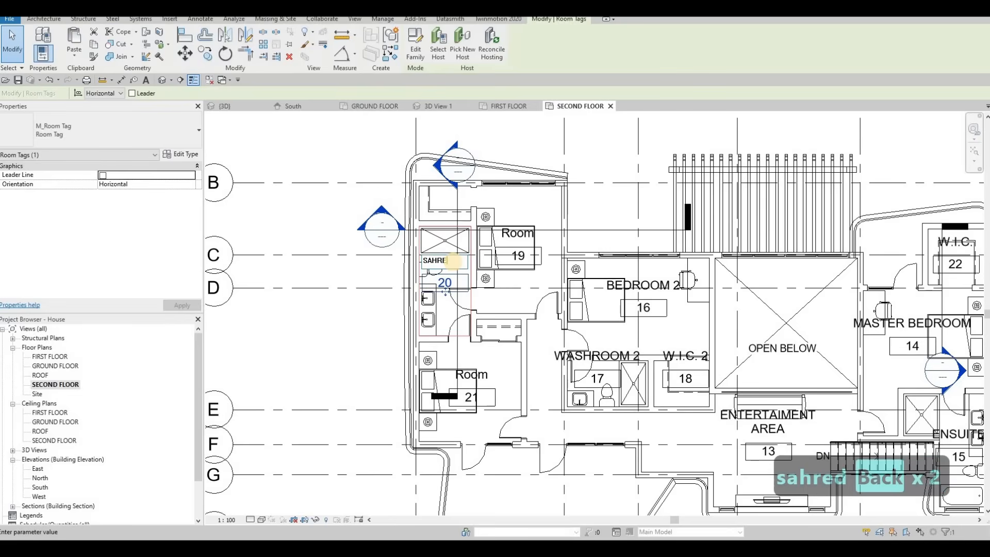
type("SHARE")
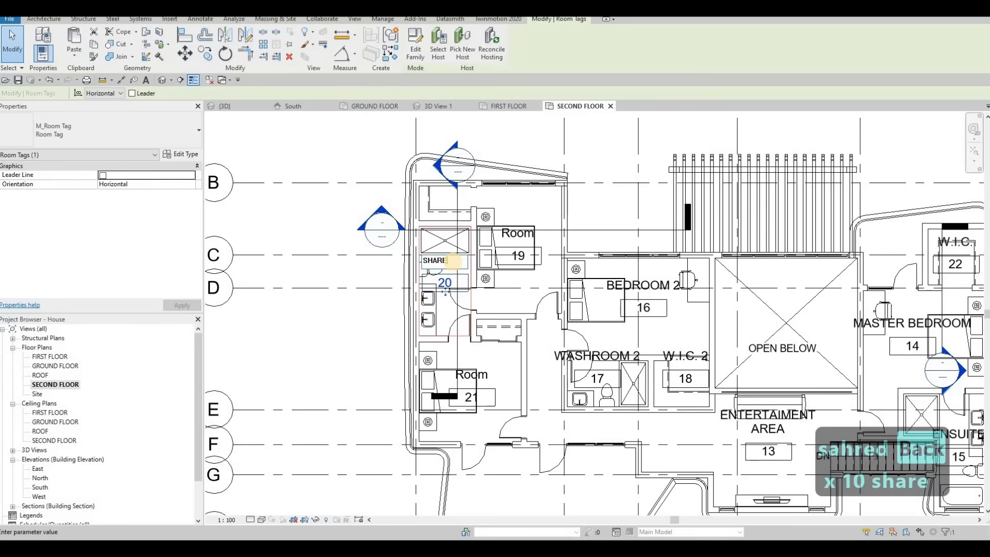
type("D WASH")
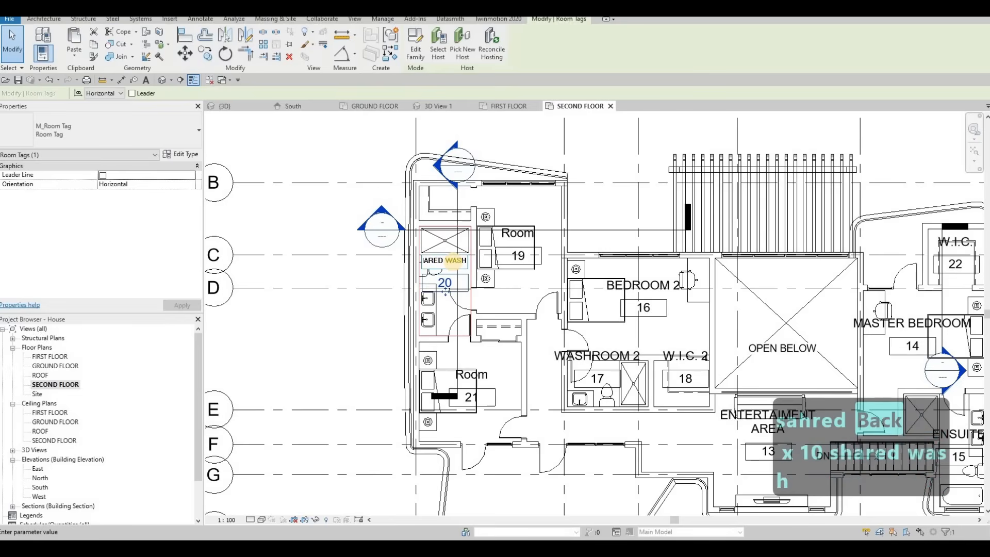
left_click(518, 236)
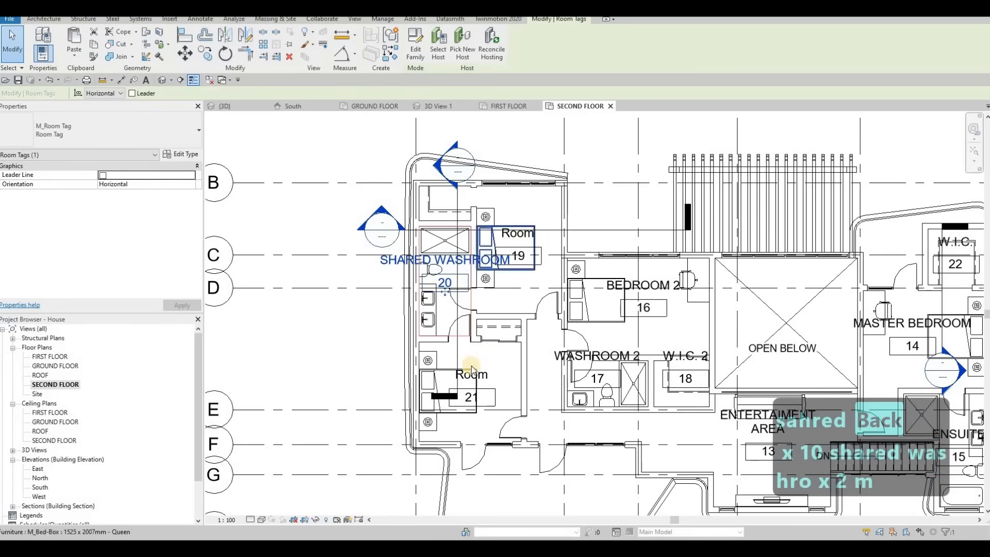
Rename room tag 21 in the lower-left bedroom as BEDROOM 3.
double_click(475, 373)
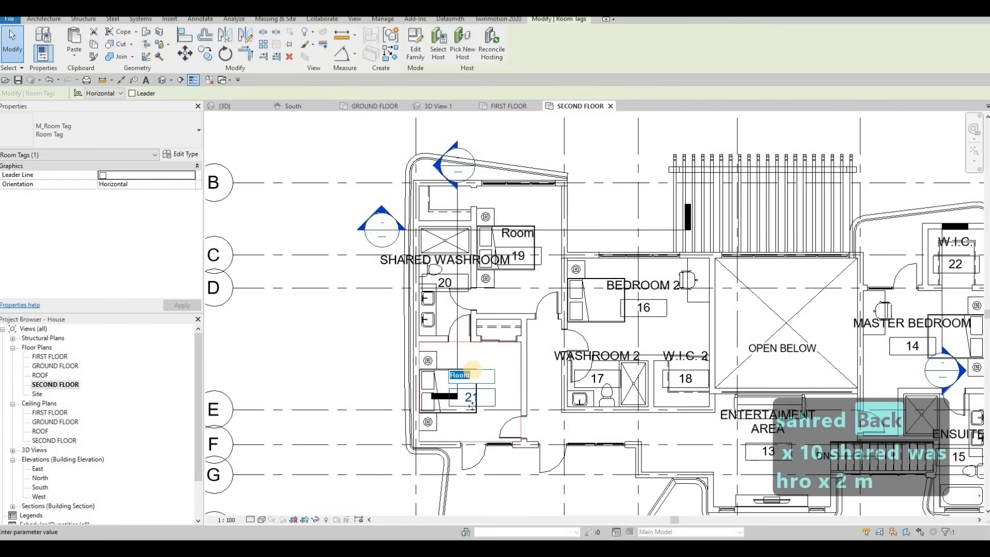
type("BEMN")
key("BackSpace")
key("BackSpace")
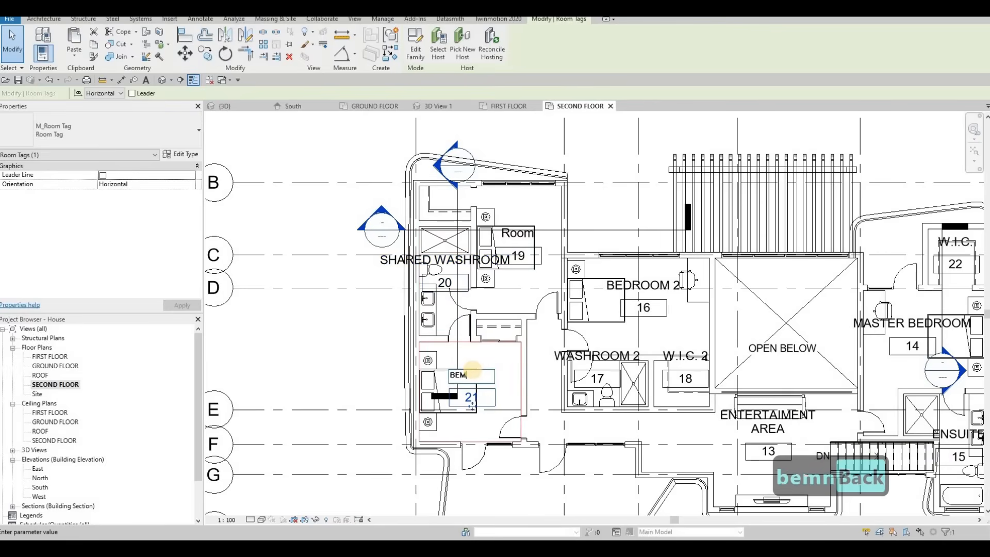
type("DRO")
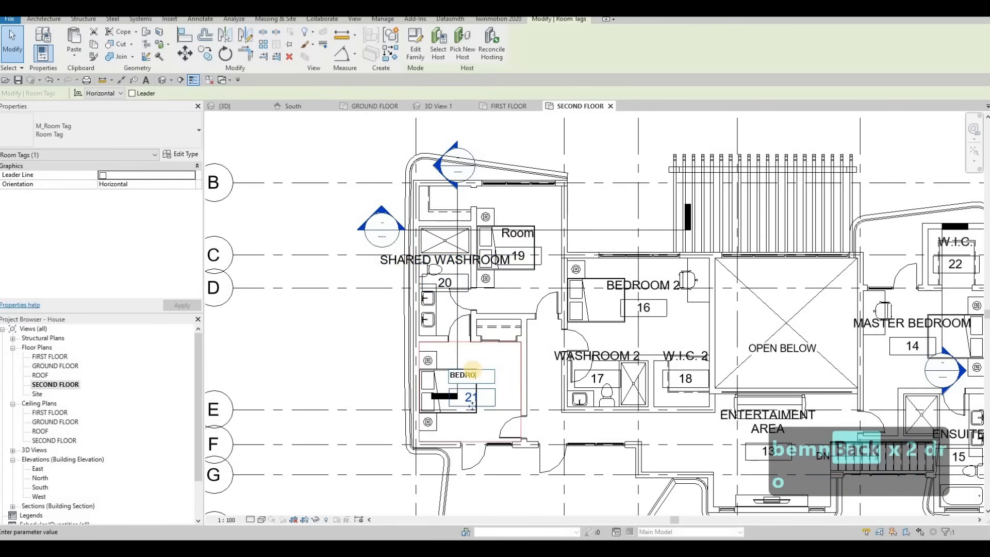
type("OM")
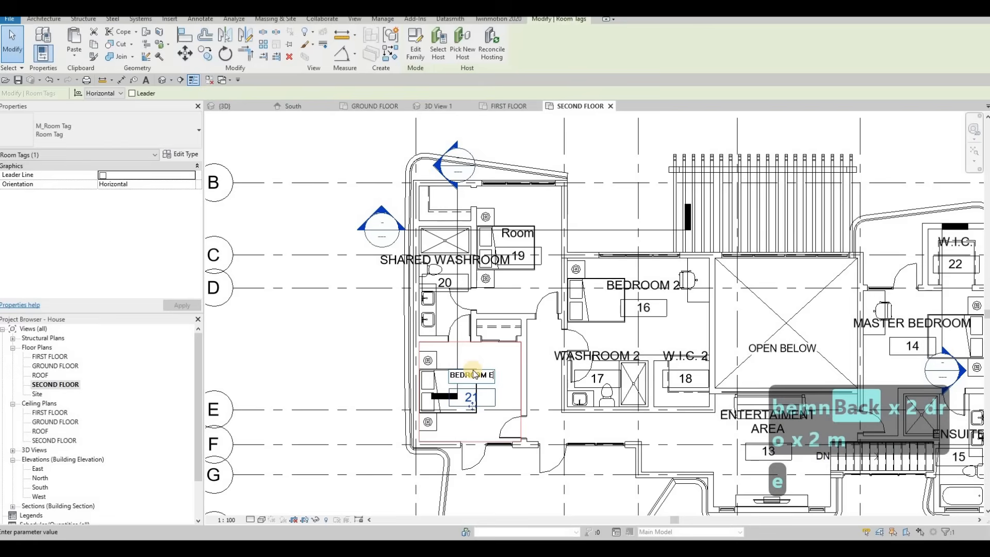
type(" 3")
key("Return")
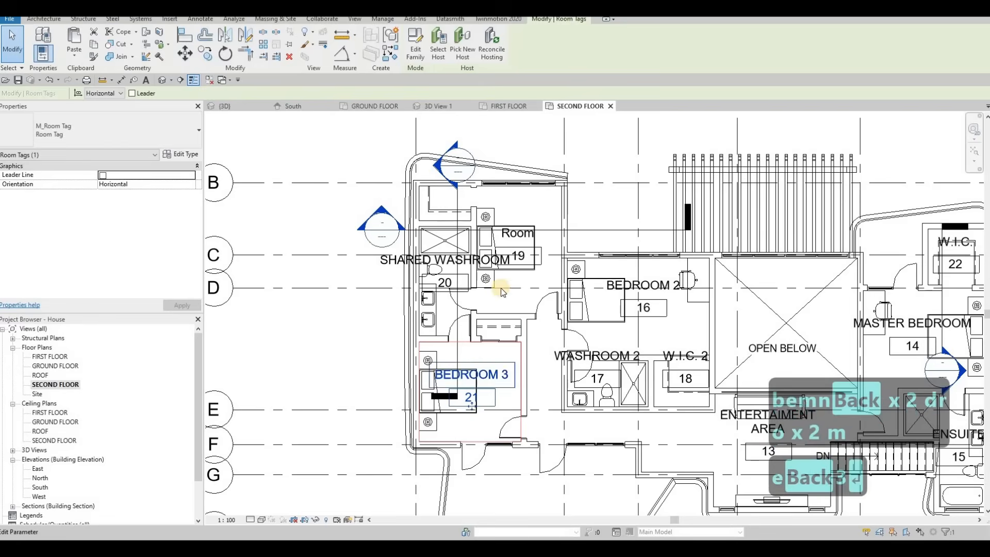
Rename room tag 19 in the room beside SHARED WASHROOM as BEDROOM 4.
left_click(513, 233)
left_click(517, 233)
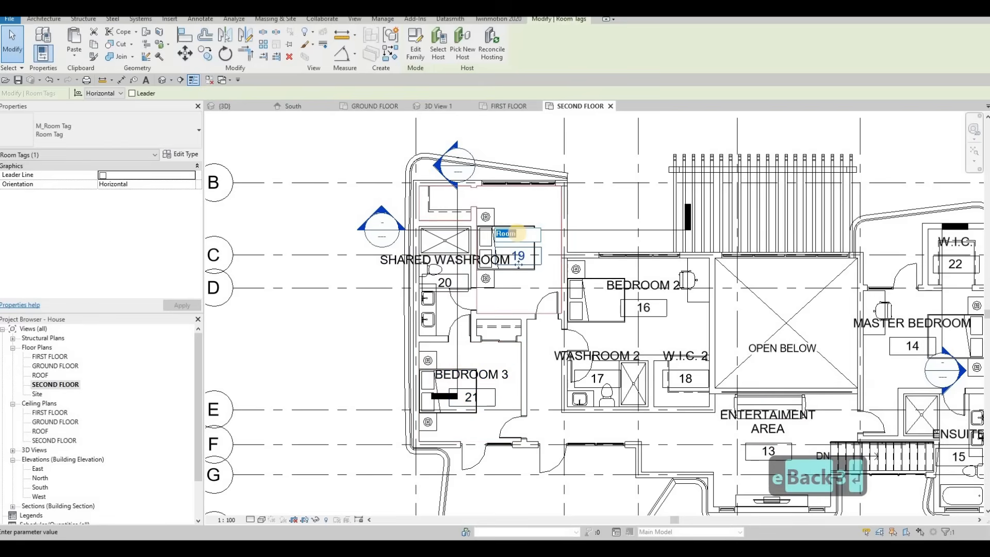
type("BEDROOM 4")
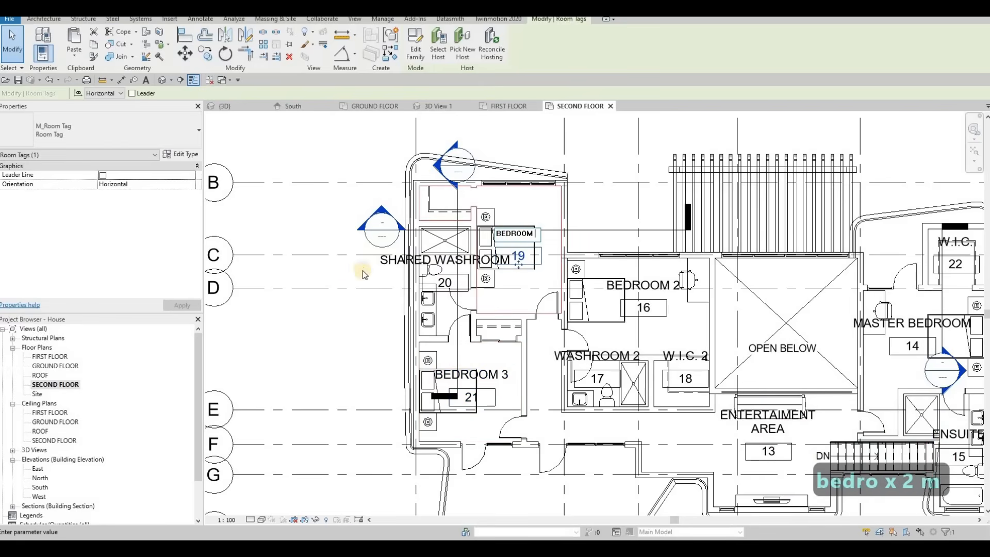
key("Escape")
key("Escape")
scroll(464, 355, "down", 3)
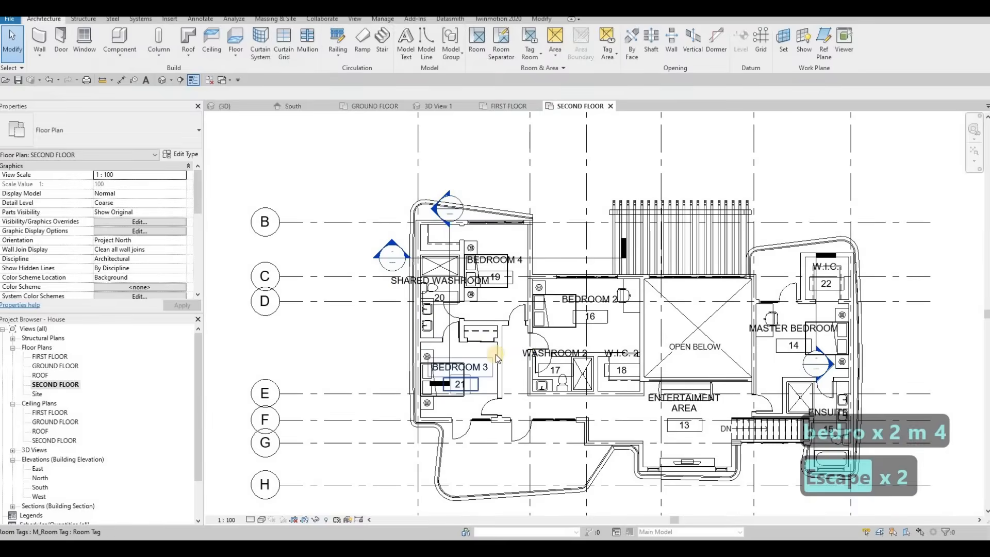
middle_click_drag(497, 354, 524, 350)
scroll(524, 350, "down", 1)
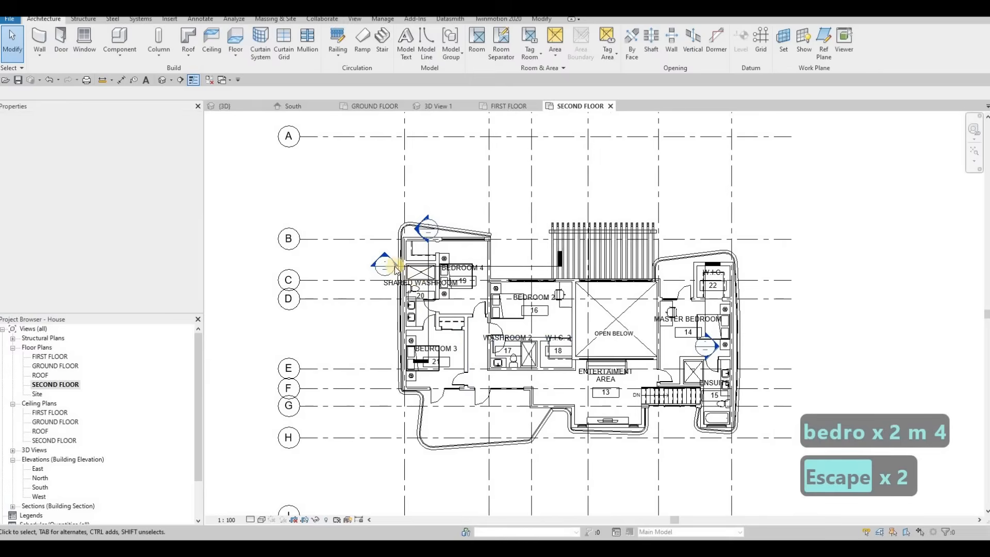
scroll(387, 261, "up", 4)
left_click(378, 268)
left_click(378, 268)
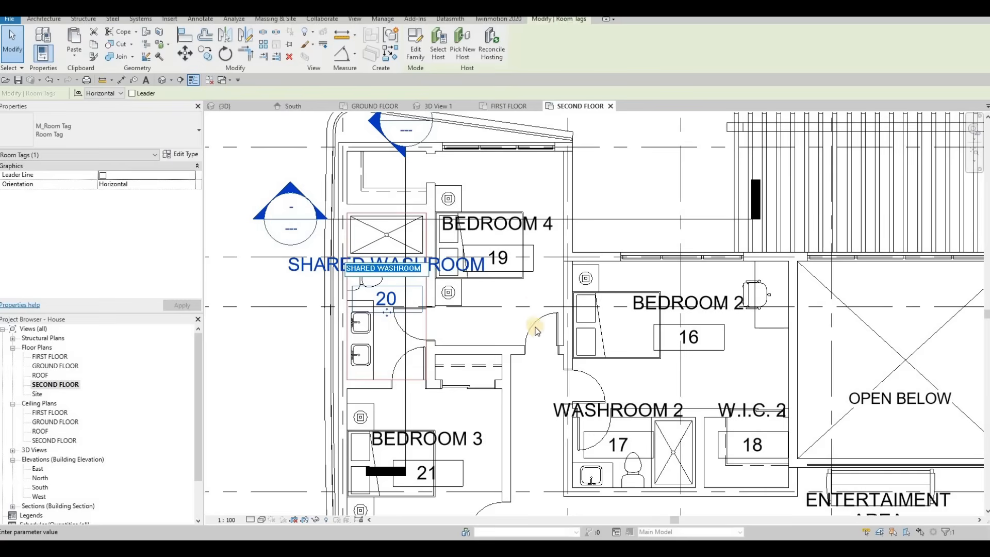
key("Escape")
key("Escape")
Reshape the vertical building section line by dragging and splitting its segments through the western bedroom wing.
scroll(552, 274, "down", 4)
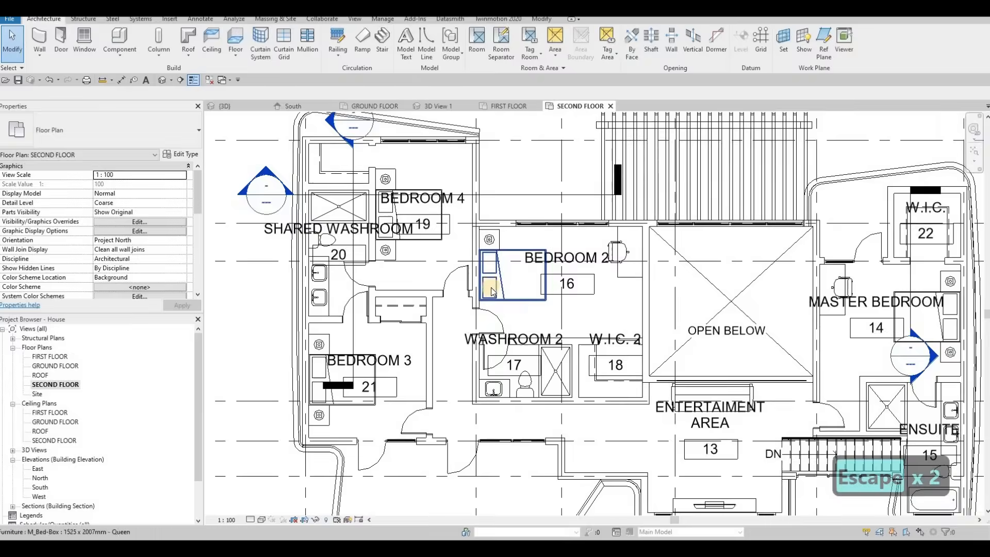
middle_click_drag(584, 300, 534, 288)
scroll(443, 236, "down", 3)
key("Escape")
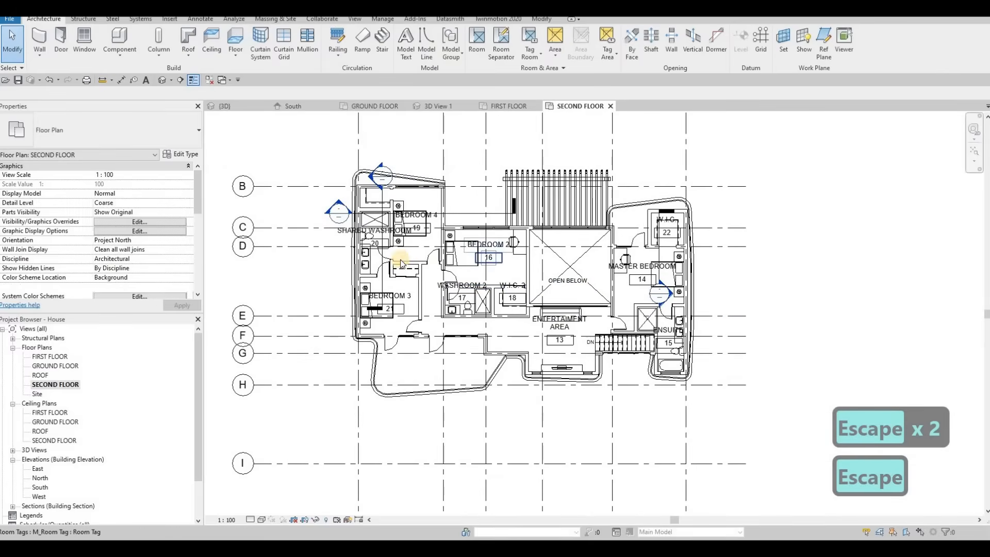
left_click(380, 197)
left_click_drag(539, 248, 583, 253)
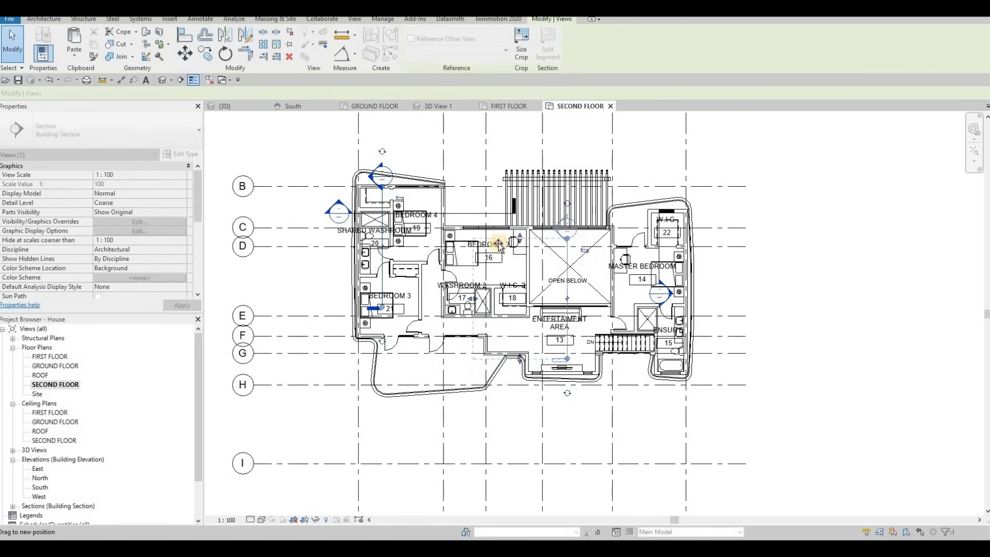
left_click_drag(498, 244, 499, 231)
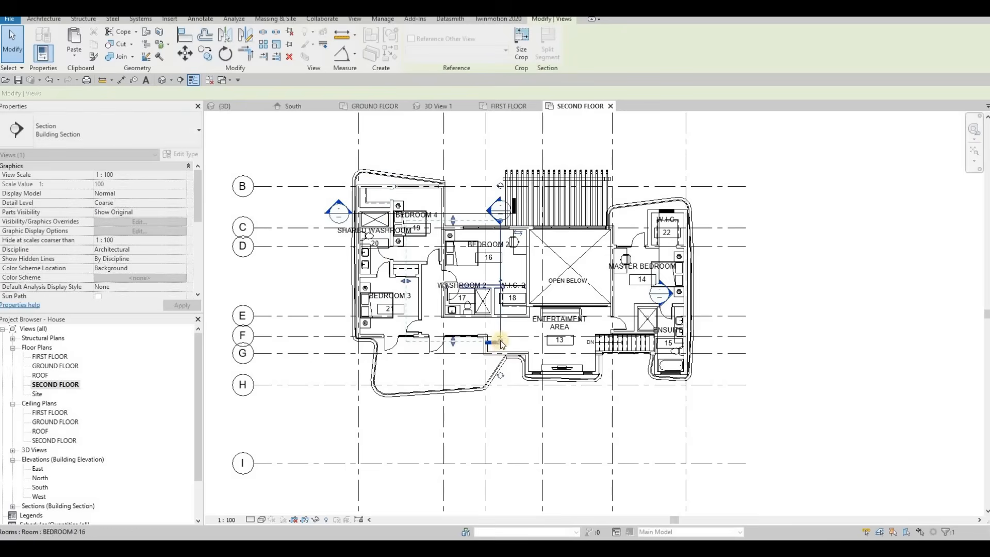
left_click_drag(502, 342, 452, 388)
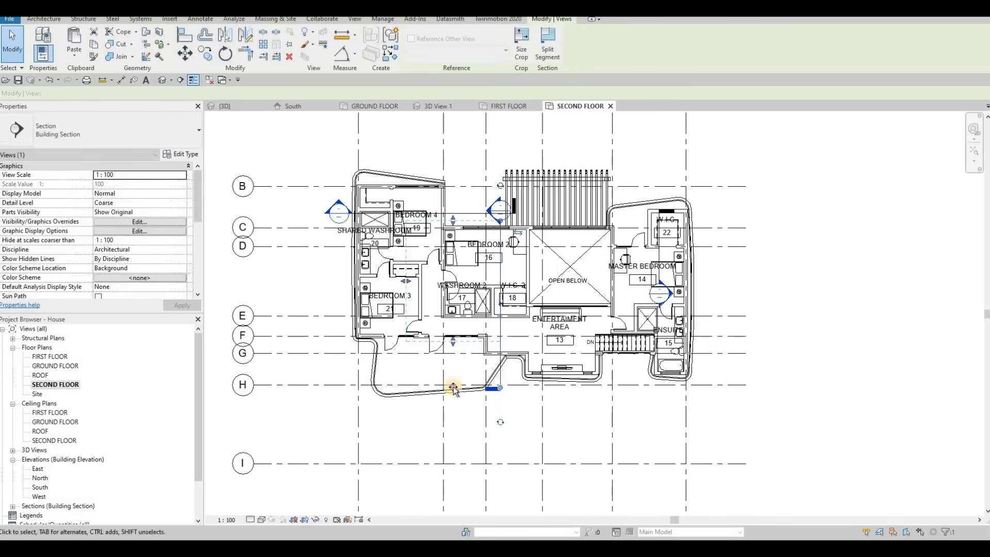
left_click_drag(404, 301, 382, 302)
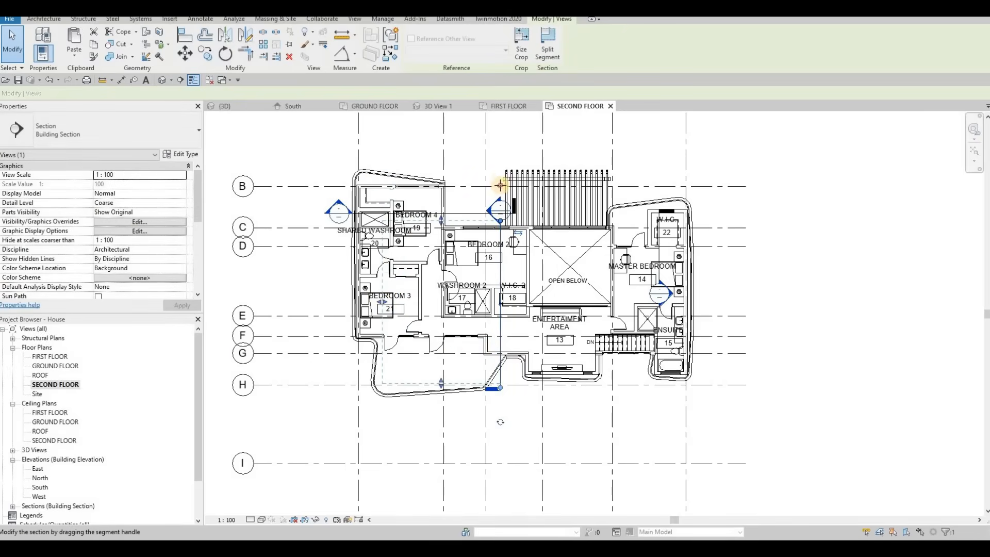
left_click(500, 184)
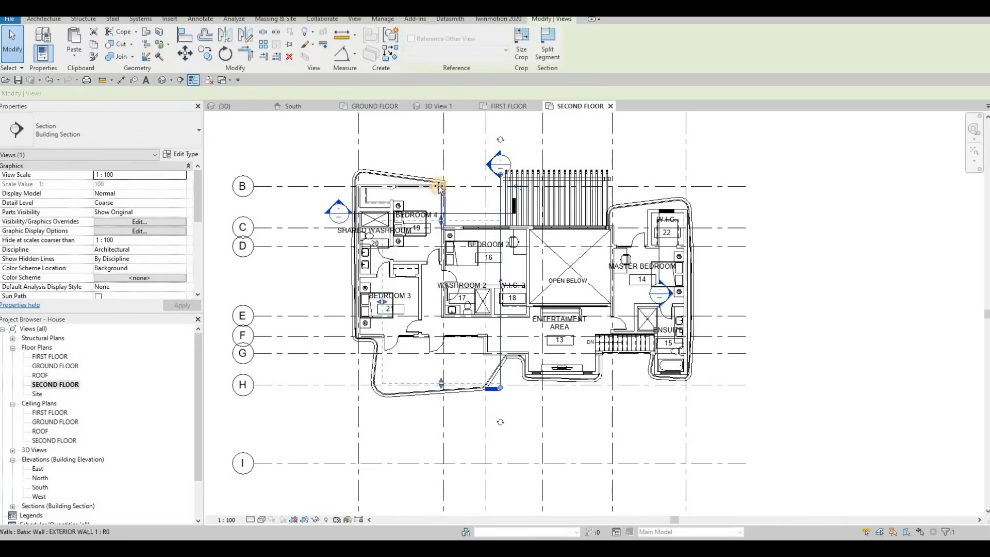
left_click_drag(440, 180, 438, 178)
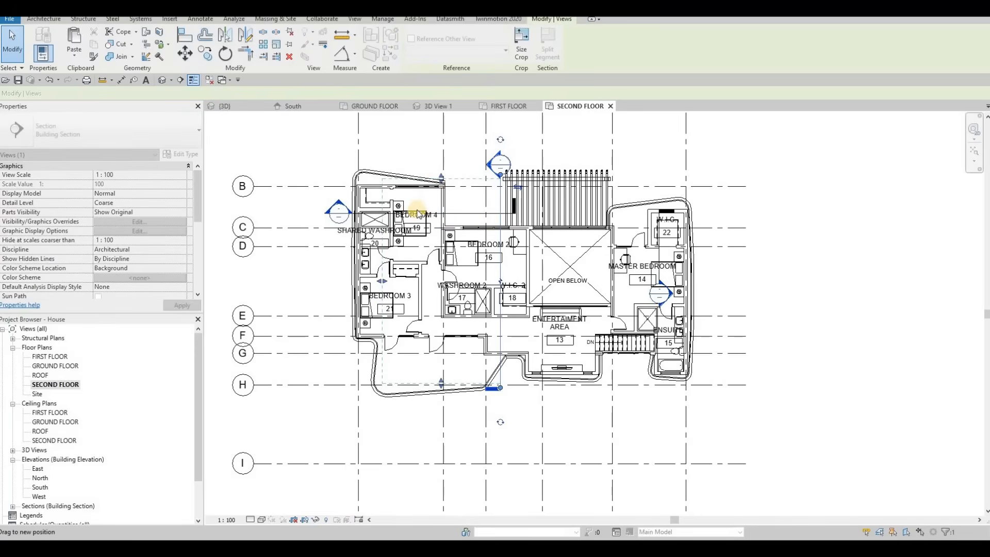
key("Escape")
key("Escape")
key("Escape")
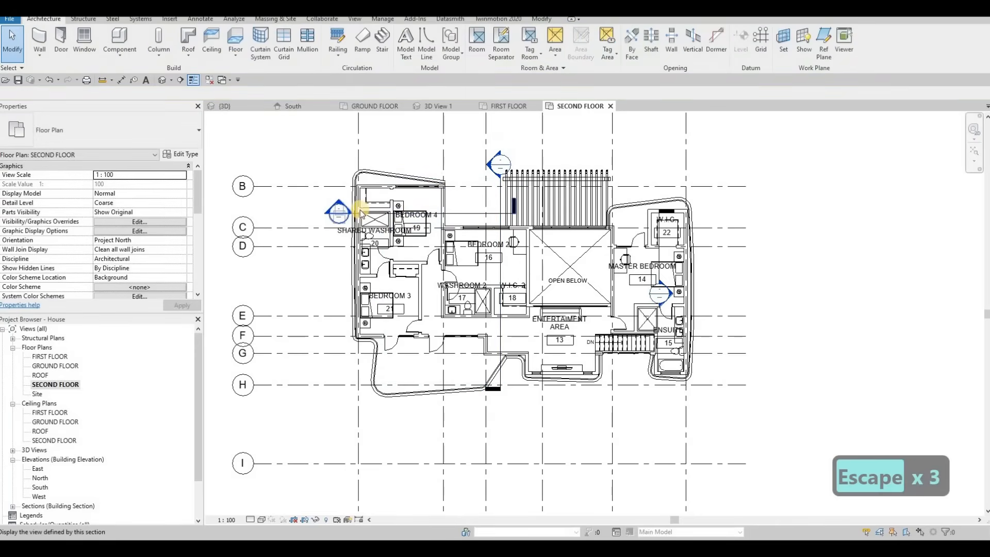
Move the segments of the horizontal building section line down to run near grid F across the plan.
left_click(455, 211)
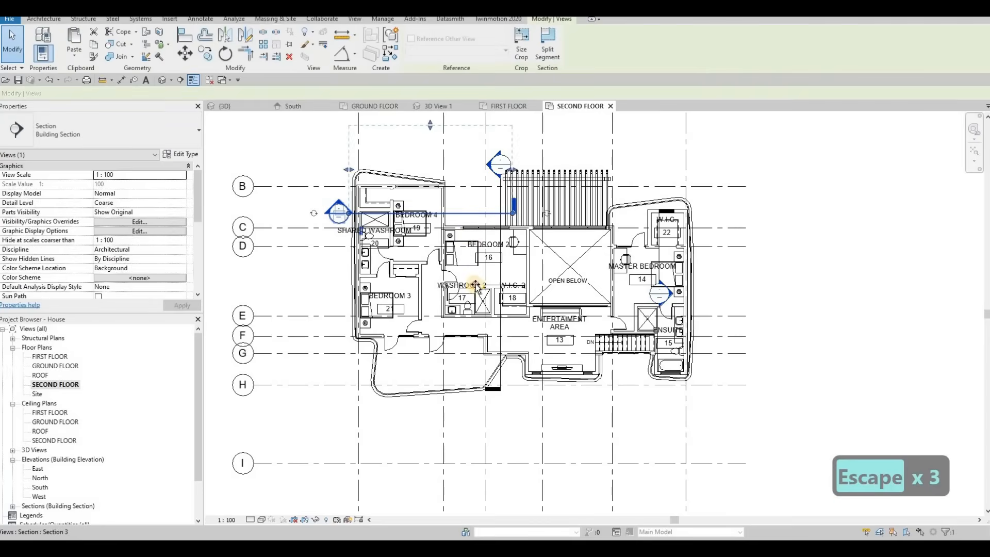
left_click_drag(465, 344, 660, 341)
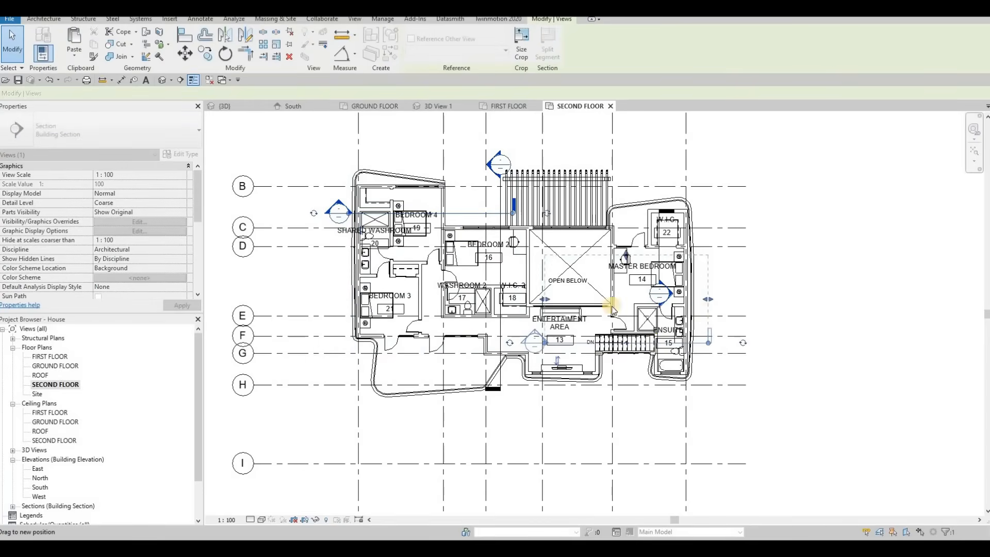
left_click_drag(543, 342, 367, 326)
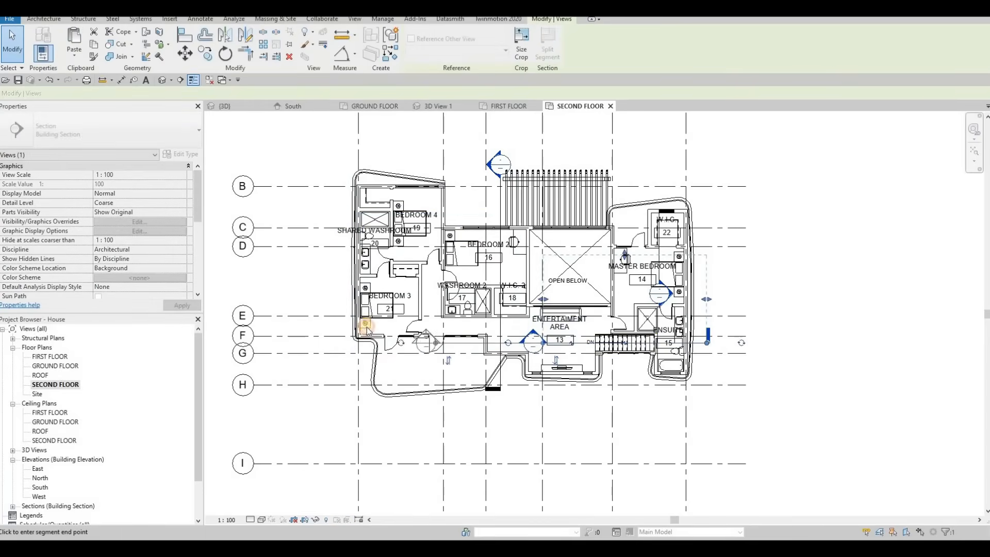
left_click_drag(543, 299, 348, 290)
key("Escape")
key("Escape")
key("Escape")
key("Escape")
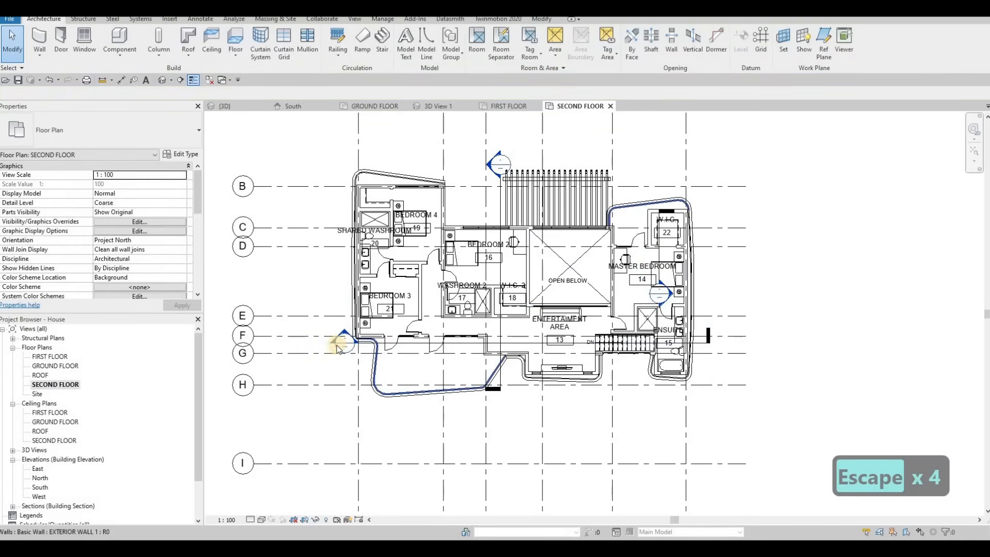
Delete the section marker cutting through the master bedroom area.
scroll(353, 361, "down", 1)
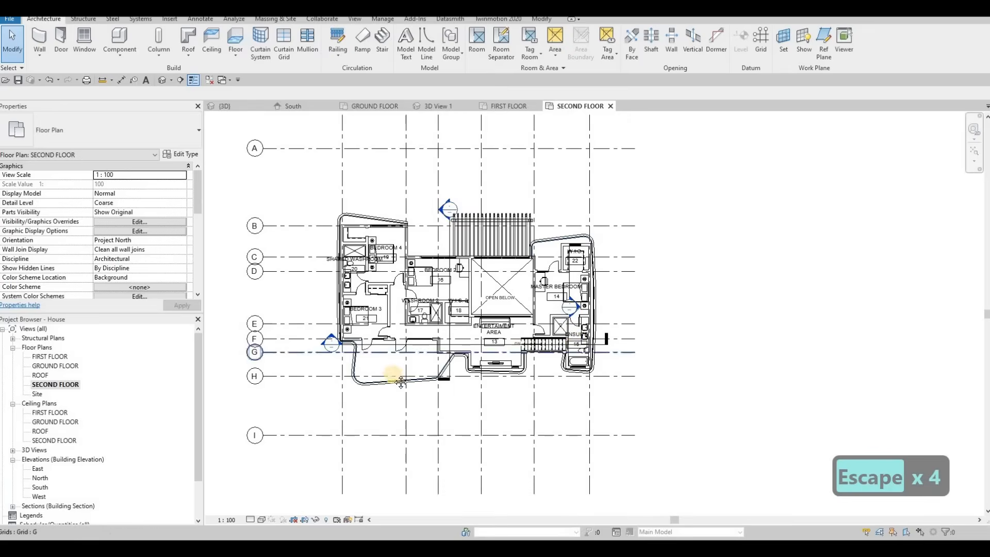
scroll(586, 309, "up", 2)
key("Escape")
key("Escape")
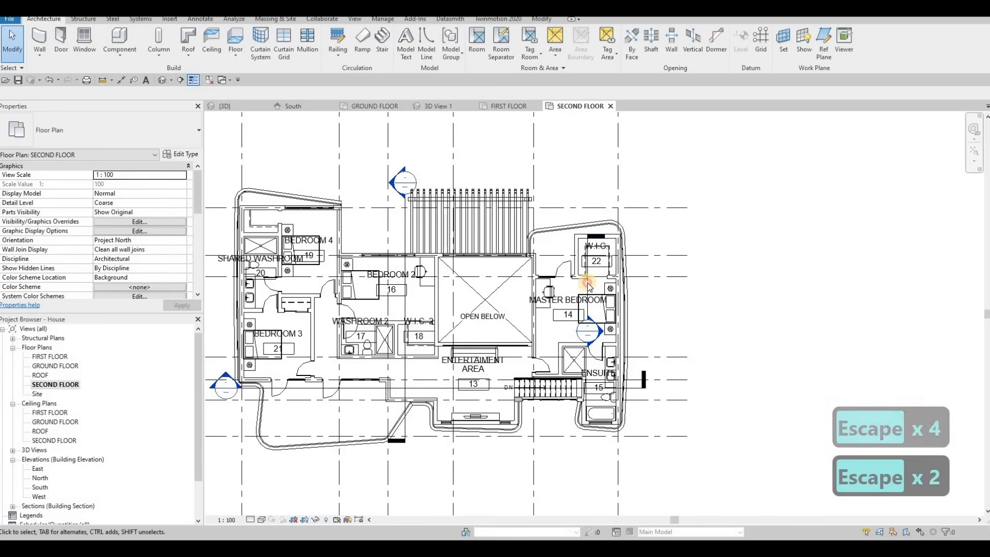
left_click(583, 296)
key("Delete")
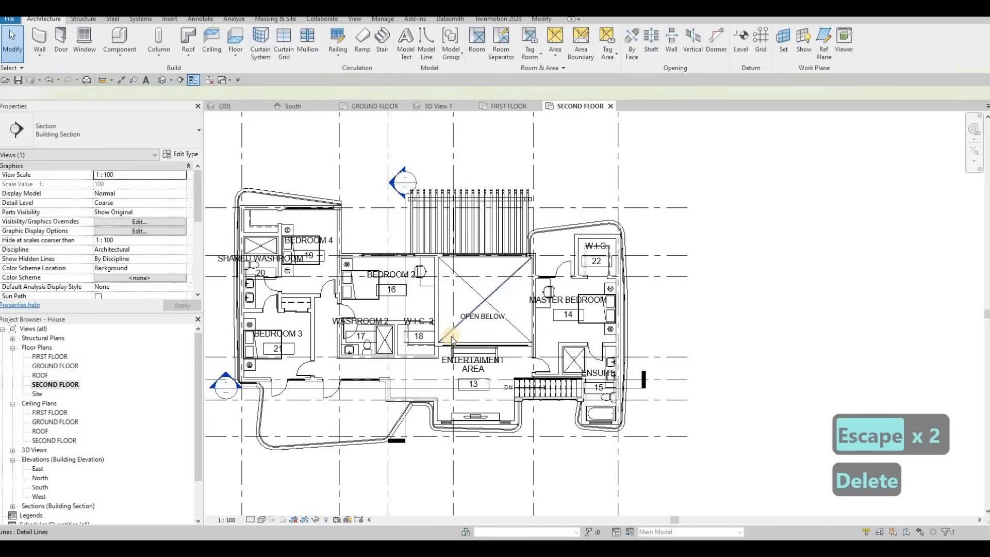
middle_click_drag(442, 353, 505, 347)
key("Escape")
scroll(505, 349, "down", 2)
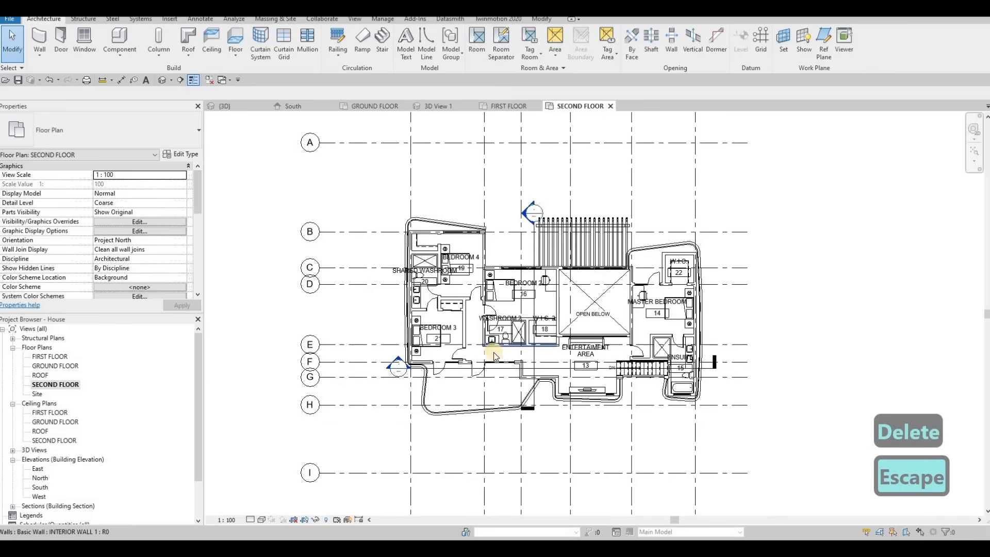
scroll(364, 172, "up", 1)
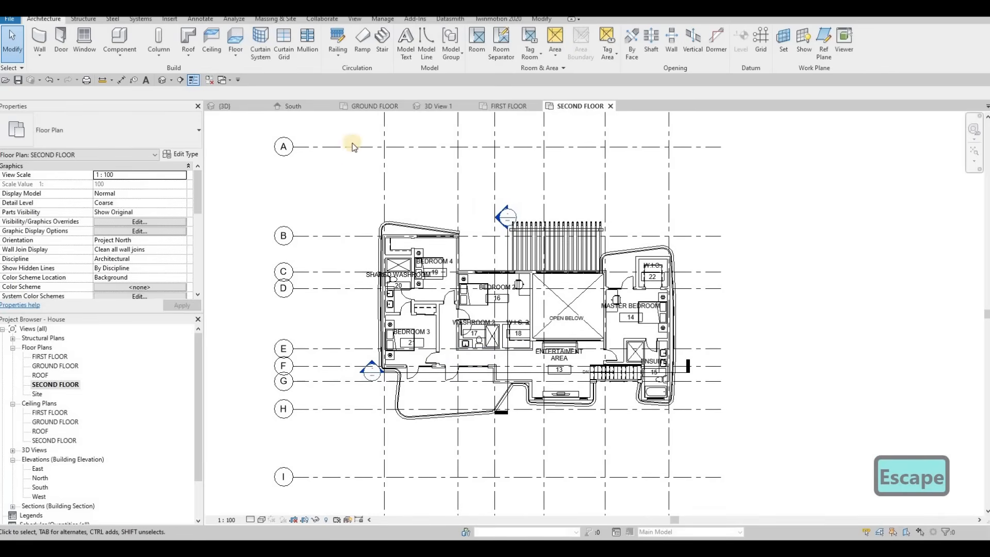
left_click(295, 105)
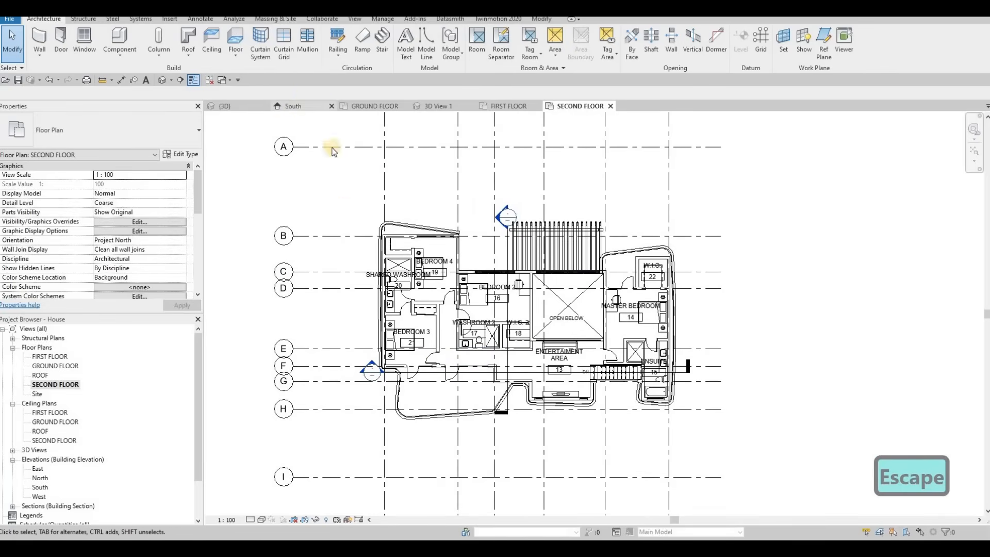
In the 3D view, select the four swimming pool walls and set their top offset to 100.
left_click(238, 106)
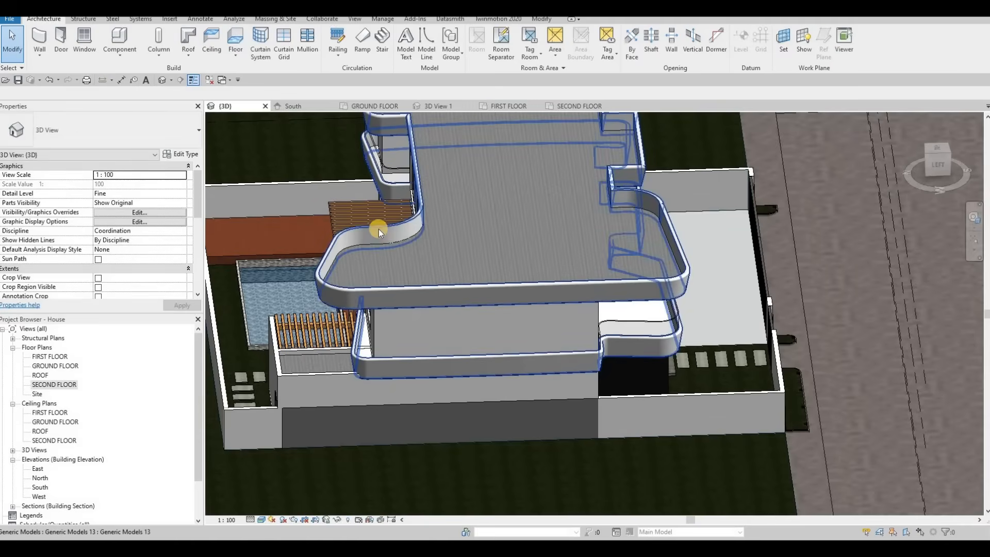
middle_click_drag(379, 229, 427, 198)
left_click(376, 418)
key("Escape")
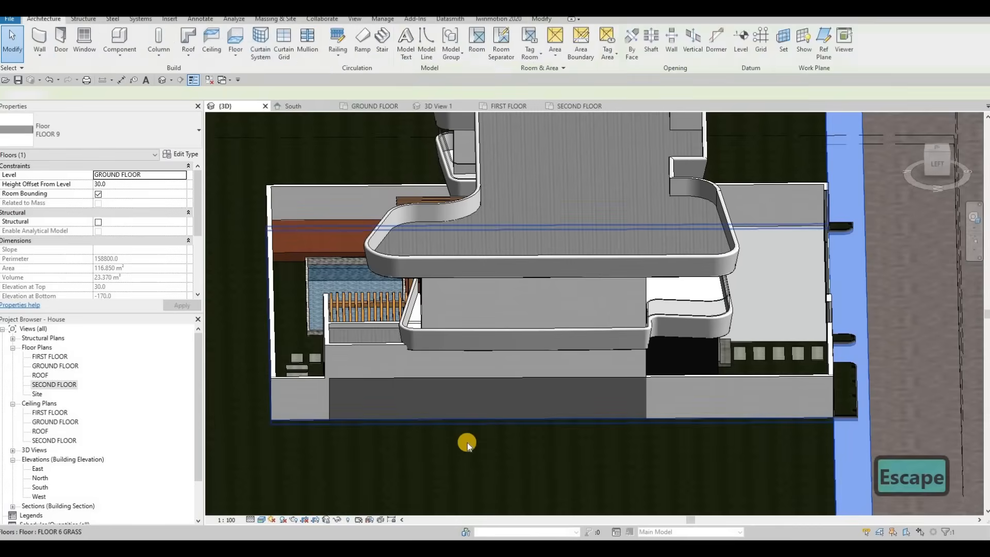
middle_click_drag(467, 443, 504, 385, "shift")
scroll(555, 382, "up", 6)
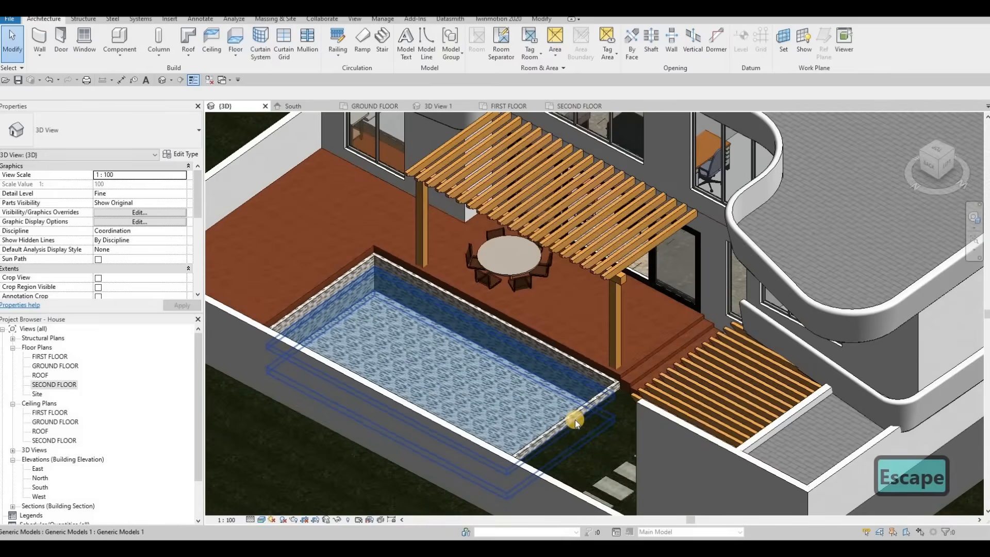
scroll(574, 420, "up", 1)
left_click(569, 423)
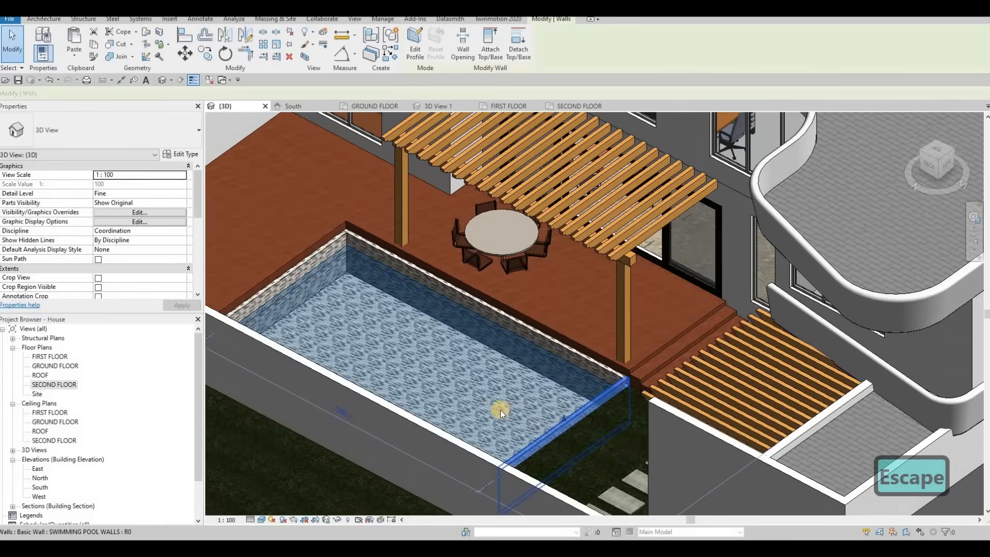
mouse_move(497, 409)
middle_mouse_down("shift")
mouse_move(403, 389)
mouse_move(426, 383)
mouse_move(515, 417)
middle_mouse_up("shift")
key("Escape")
left_click(515, 433)
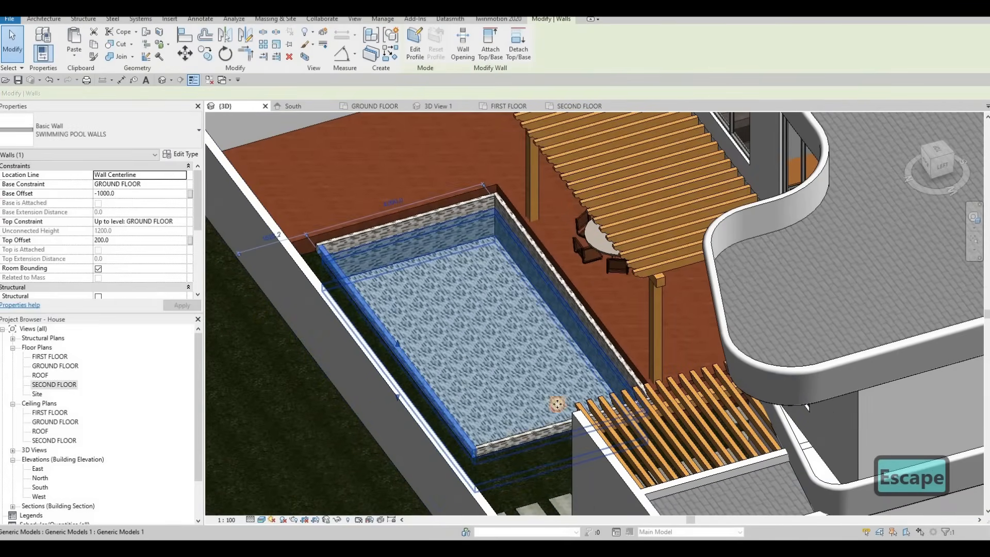
left_click(588, 325, "ctrl")
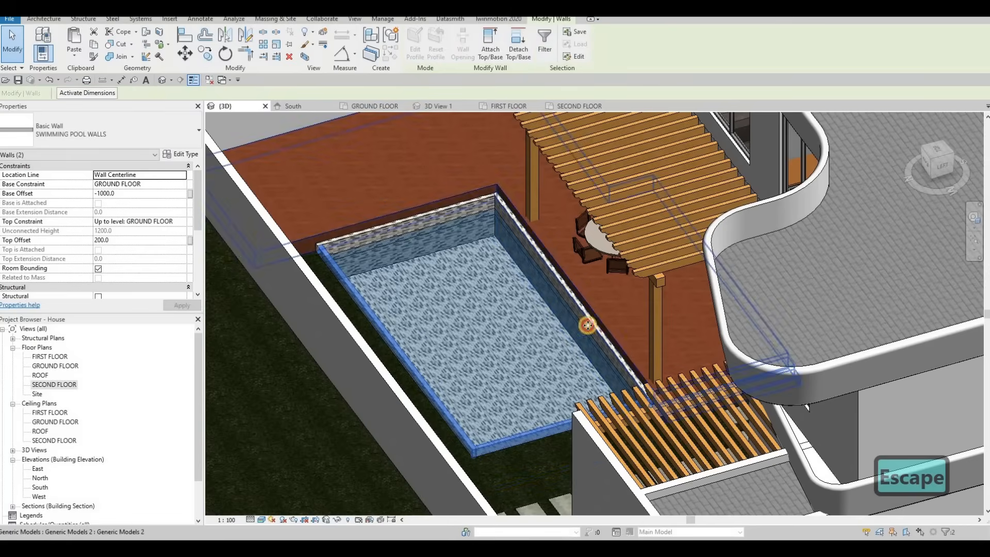
left_click(444, 210, "ctrl")
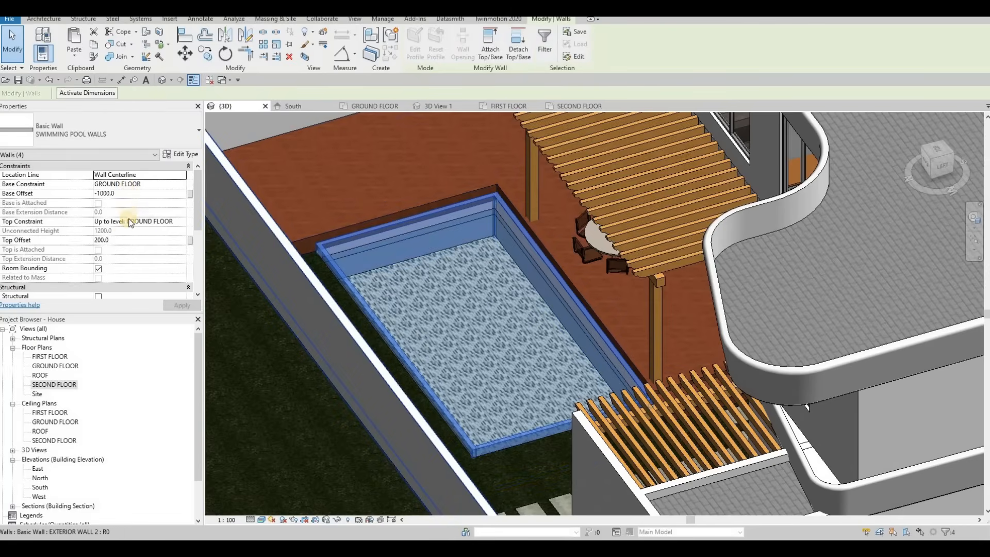
left_click(126, 242)
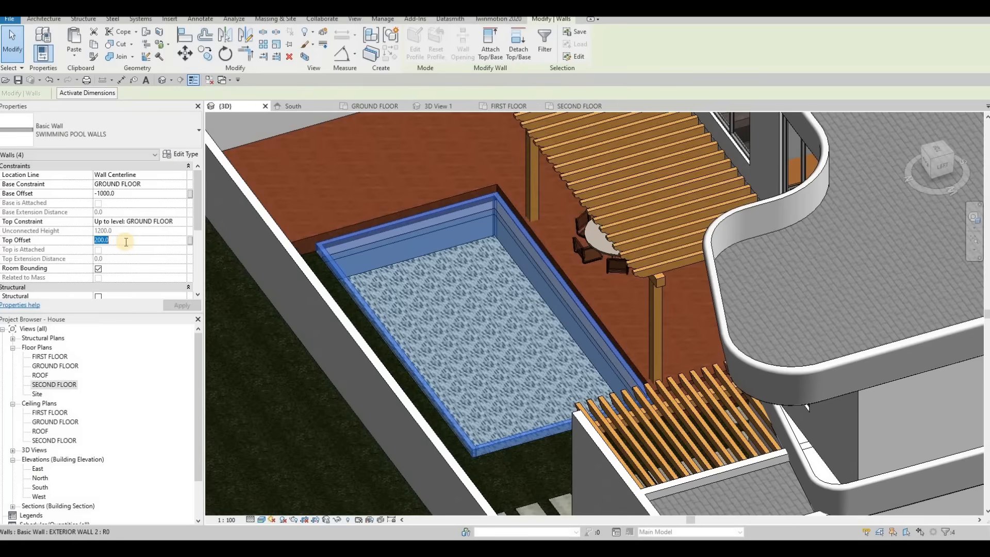
key("Return")
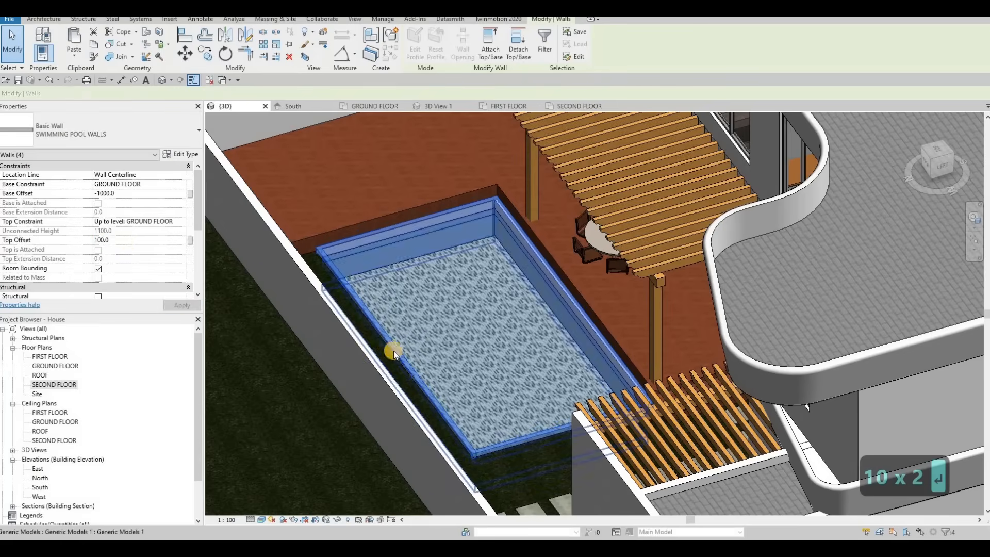
Edit the grass floor's boundary, moving its vertical edge beside the pool slightly west, and finish the sketch.
key("Escape")
key("Escape")
middle_click_drag(303, 365, 536, 377, "shift")
left_click(513, 402)
key("Escape")
left_click(349, 271)
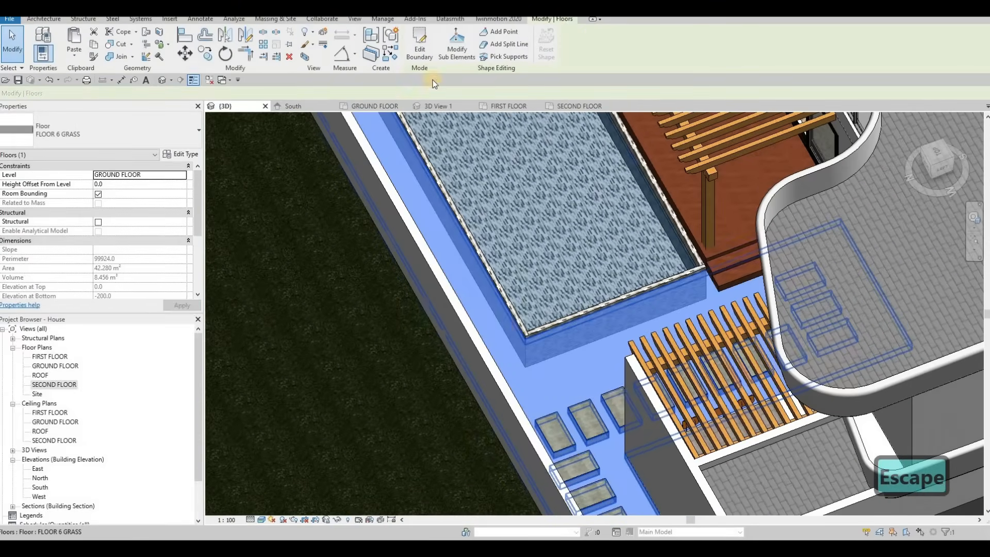
key("Escape")
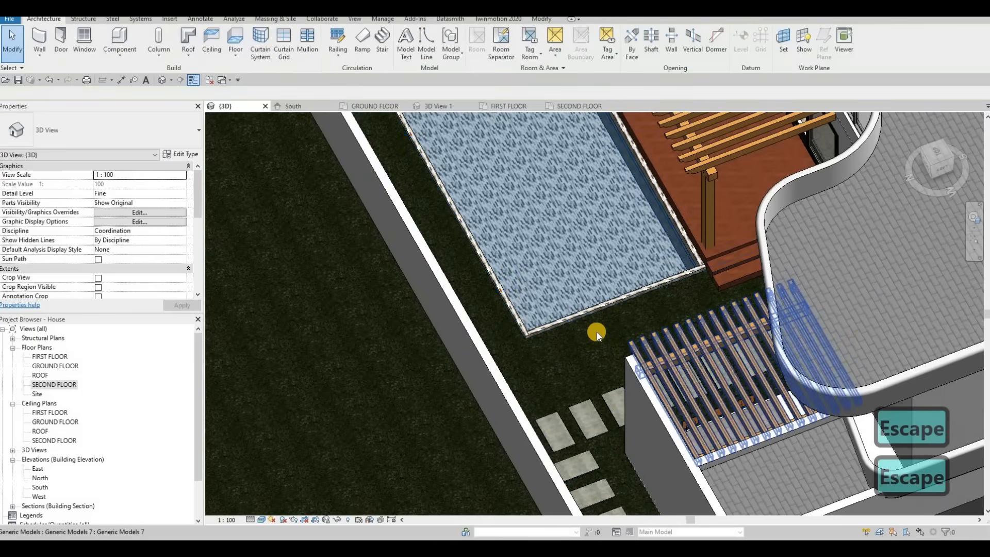
left_click(573, 342)
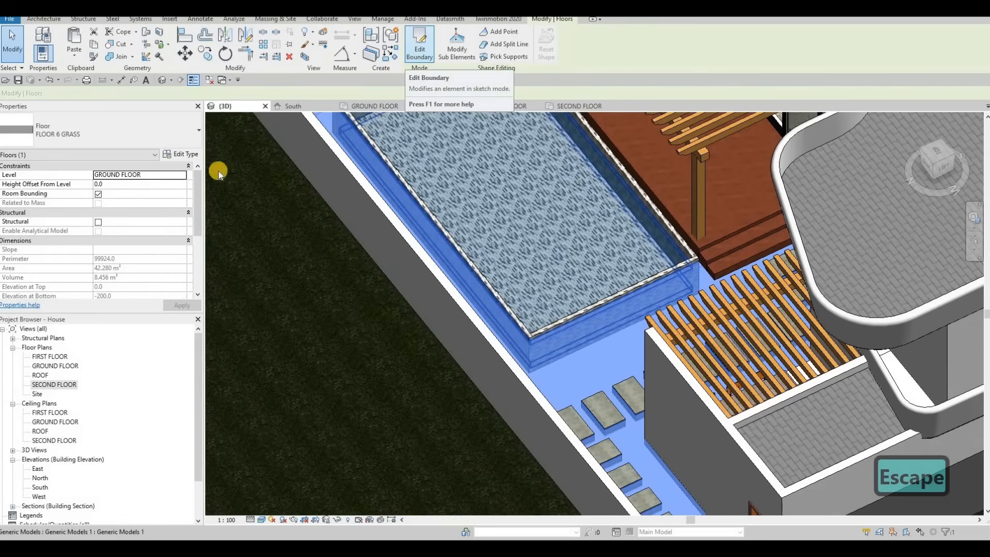
left_click(419, 49)
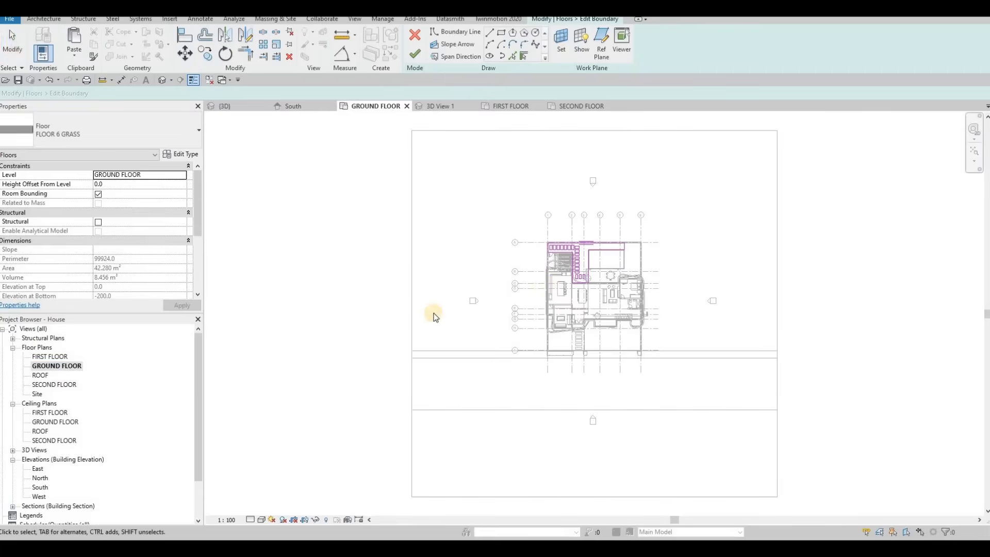
middle_click_drag(566, 247, 512, 269)
scroll(535, 272, "up", 5)
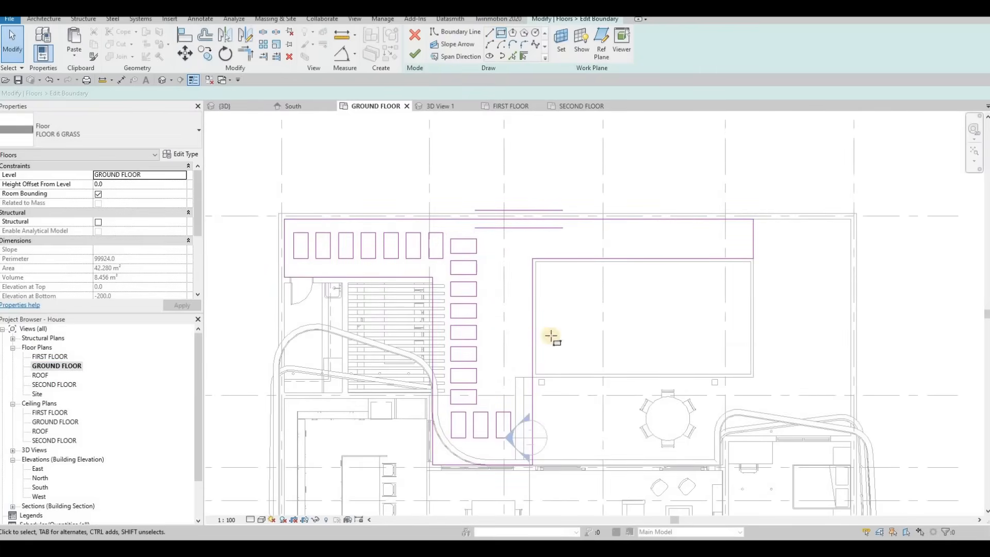
key("Escape")
key("Escape")
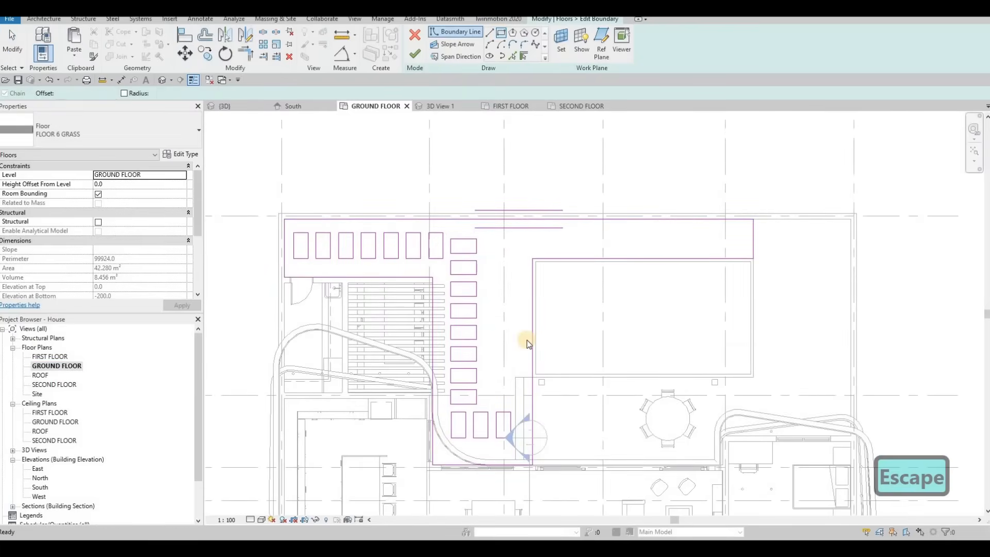
mouse_move(508, 315)
left_mouse_down()
mouse_move(522, 310)
mouse_move(559, 230)
left_mouse_up()
key("Escape")
scroll(542, 260, "up", 2)
left_click(555, 259)
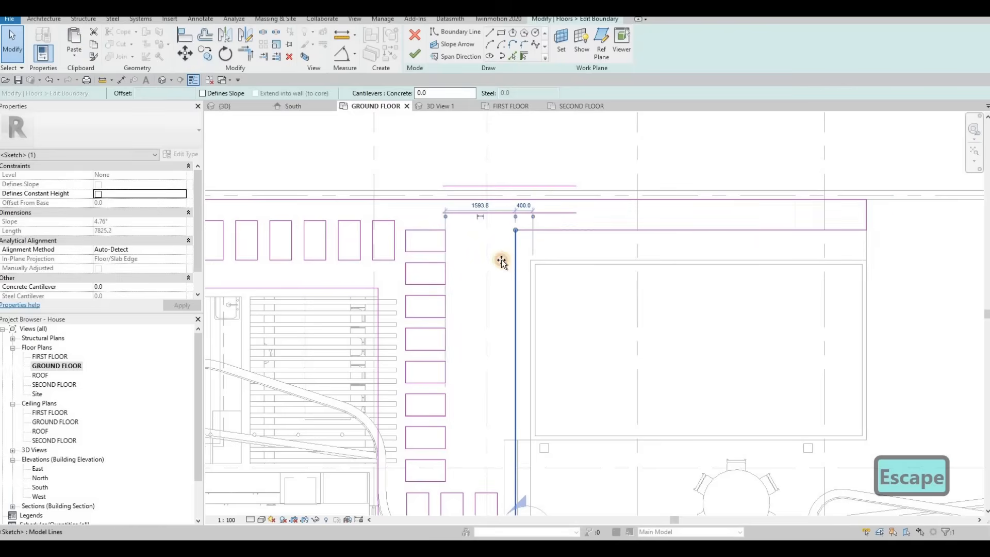
left_click_drag(506, 260, 506, 262)
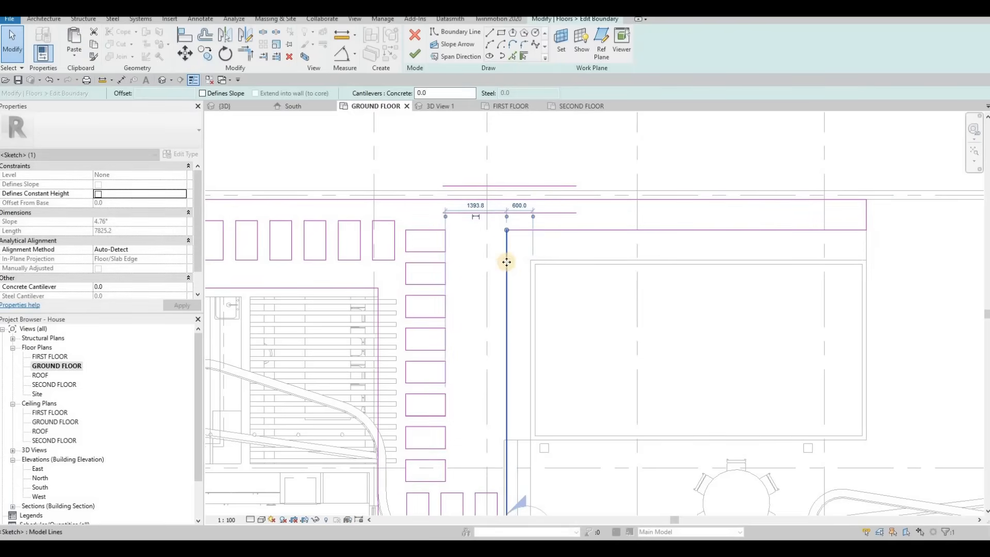
left_click(509, 419)
key("Escape")
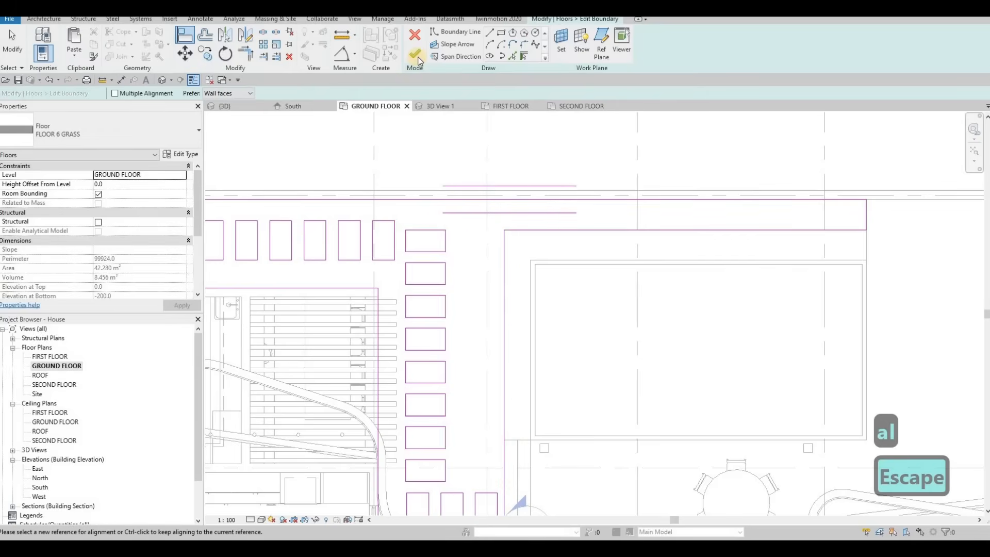
scroll(508, 409, "down", 2)
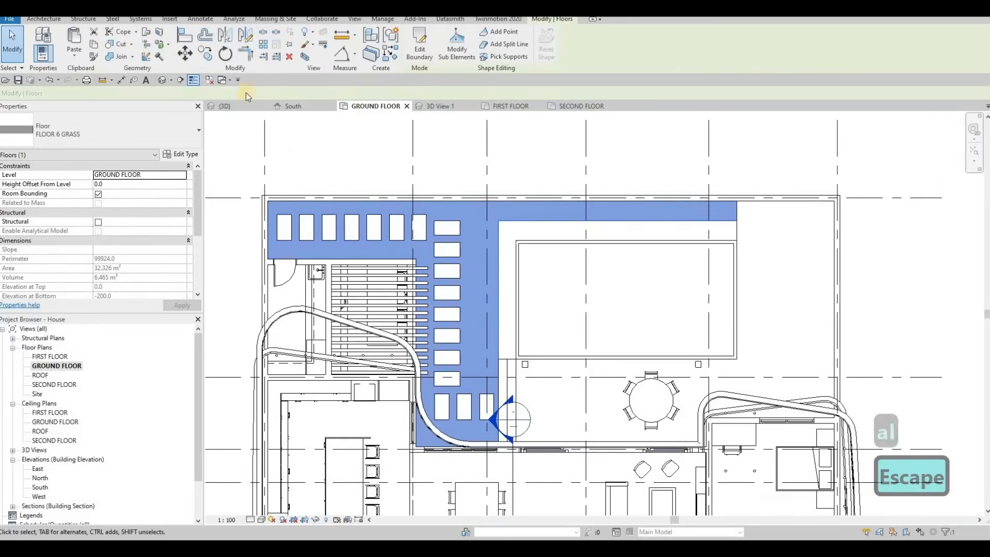
Start the Floor tool on the ground floor and duplicate a new floor type named FLOOR 13.
scroll(276, 65, "up", 14)
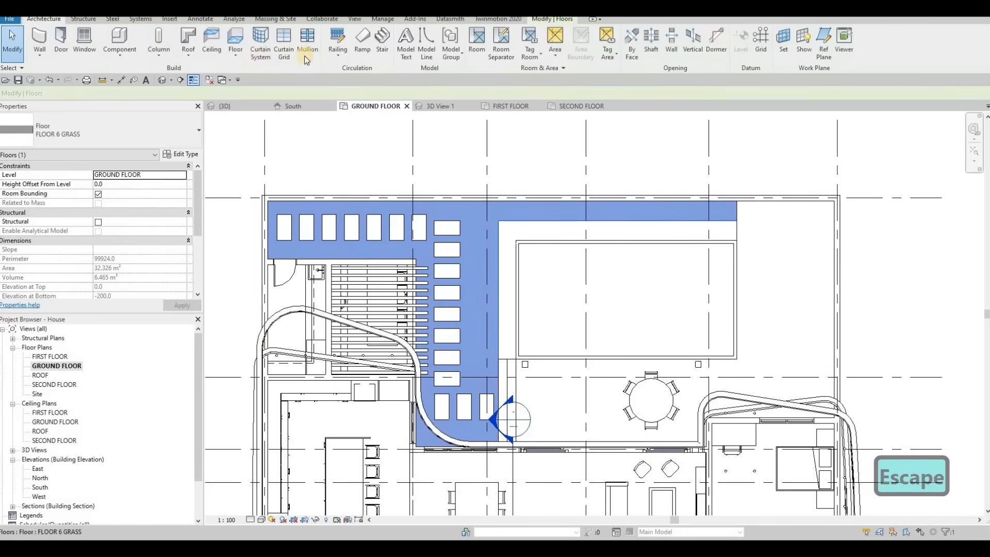
left_click(236, 42)
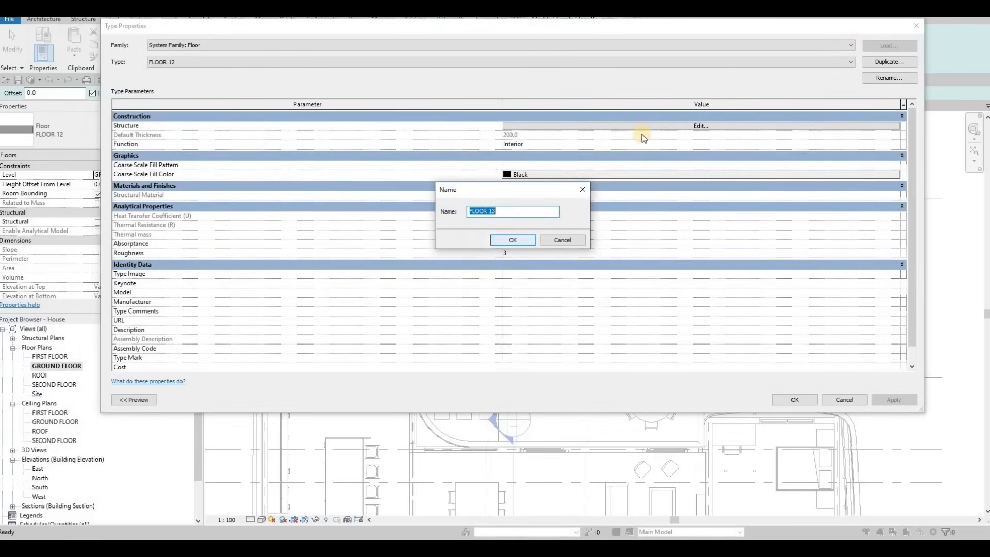
key("Return")
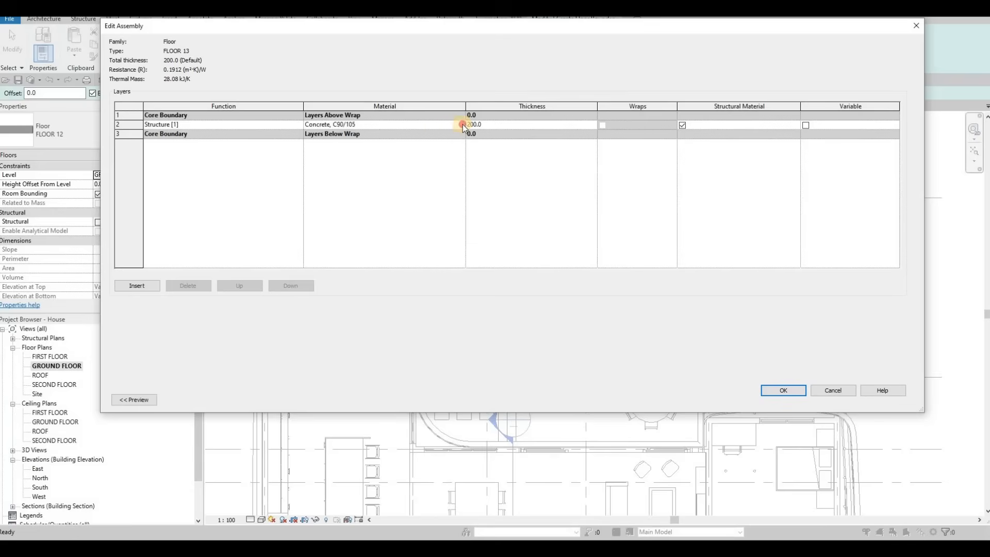
Assign Concrete, C12/15 from the AEC concrete materials as the structure layer material of FLOOR 13.
left_click(461, 125)
left_click(461, 125)
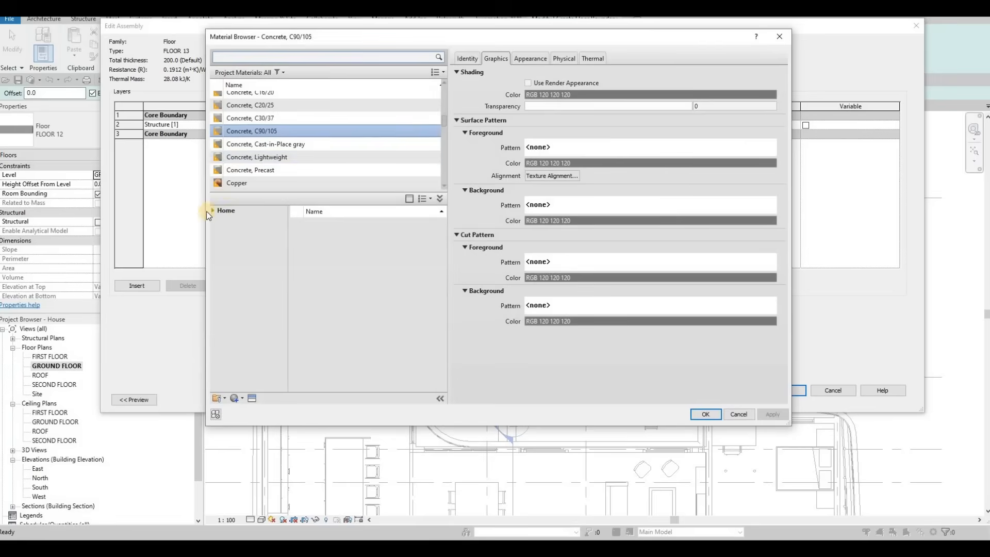
left_click(217, 230)
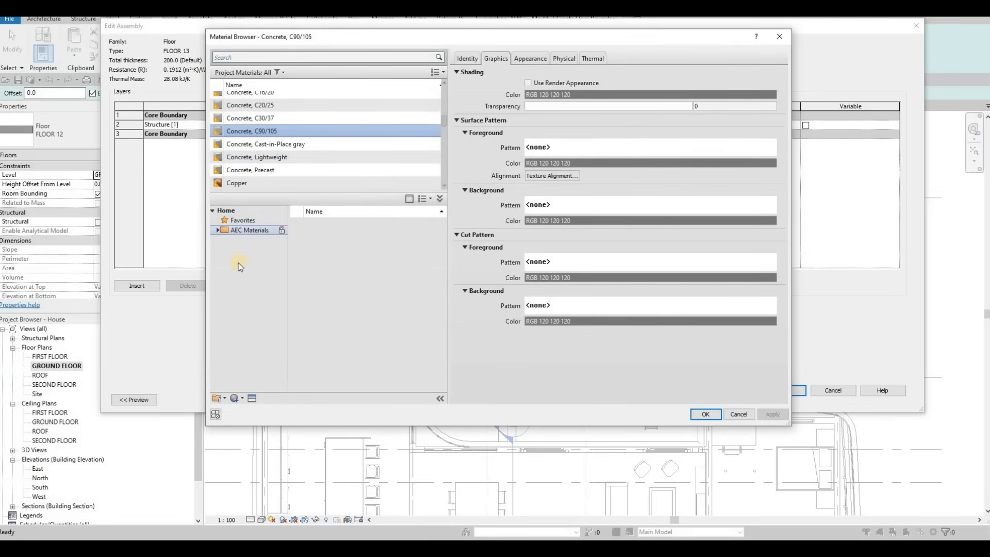
left_click(248, 260)
left_click(422, 300)
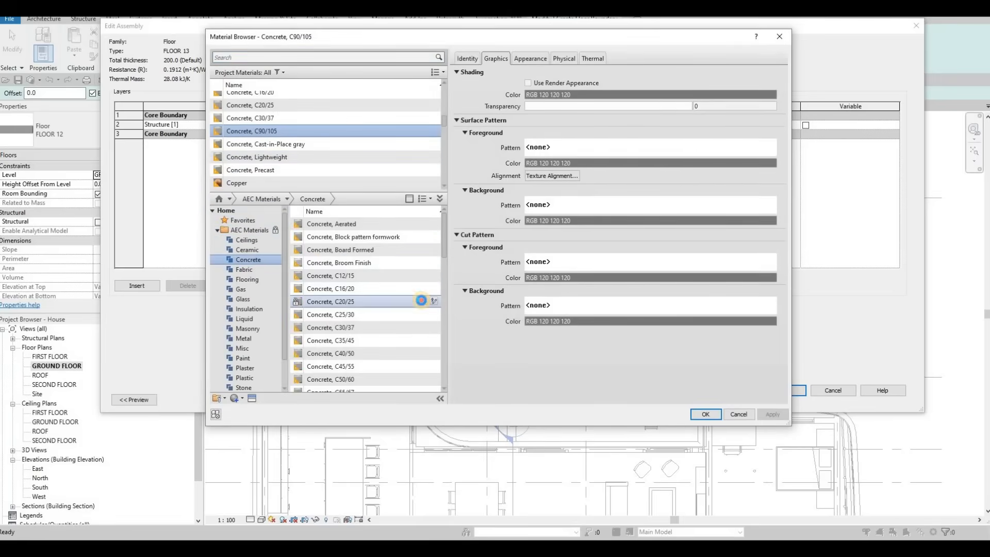
key("Escape")
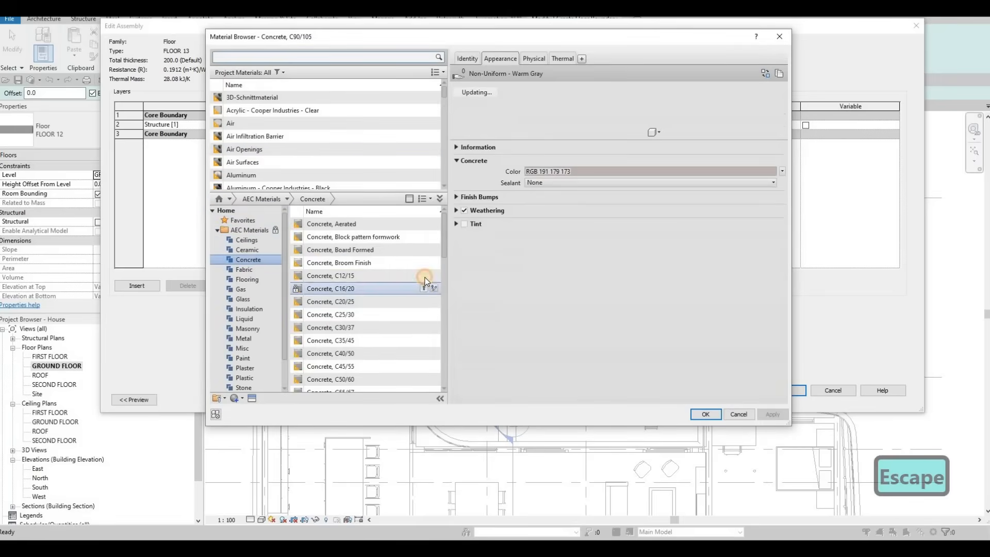
left_click(773, 415)
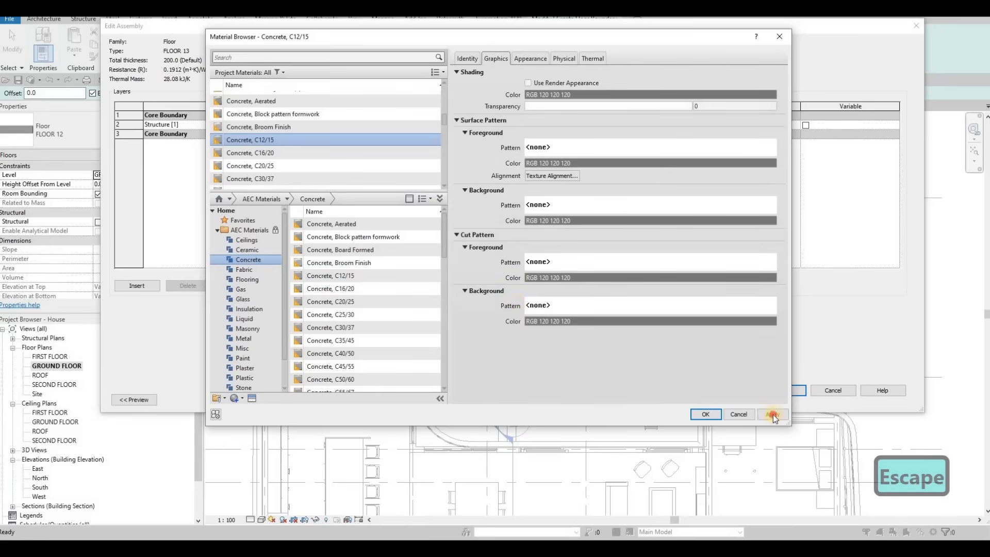
left_click(706, 414)
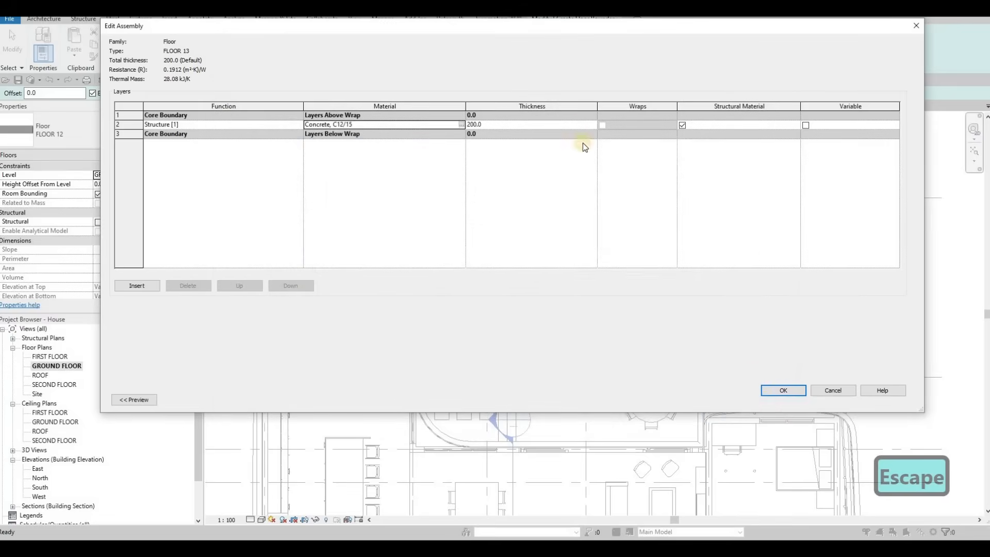
left_click(783, 390)
key("Return")
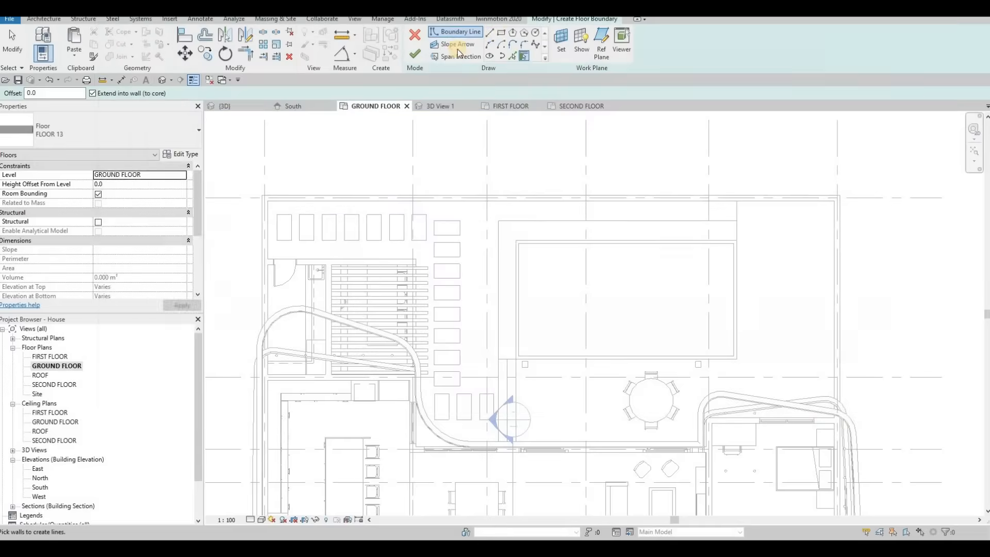
Pick the pool's north and west walls and the southern edge to create boundary lines for FLOOR 13 around the pool.
left_click(513, 56)
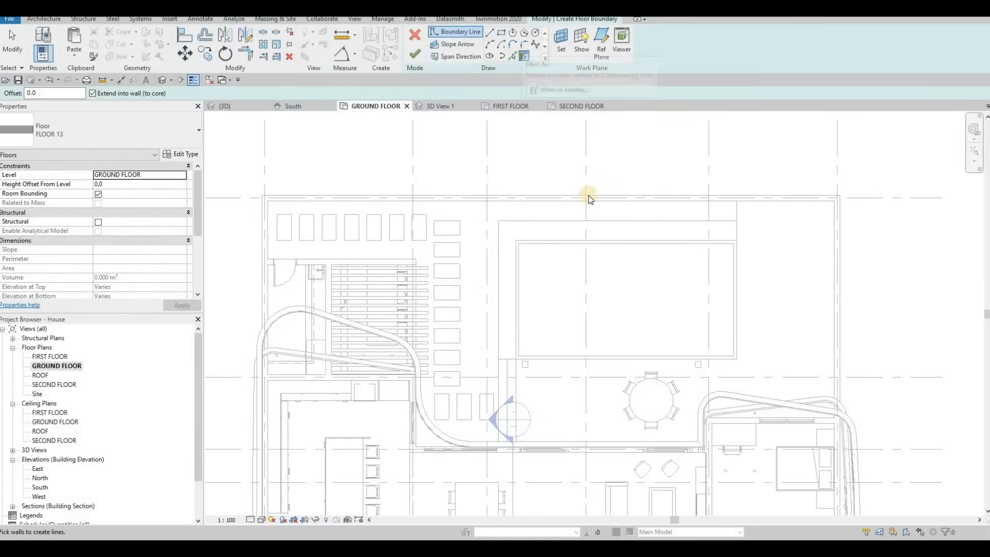
left_click(572, 237)
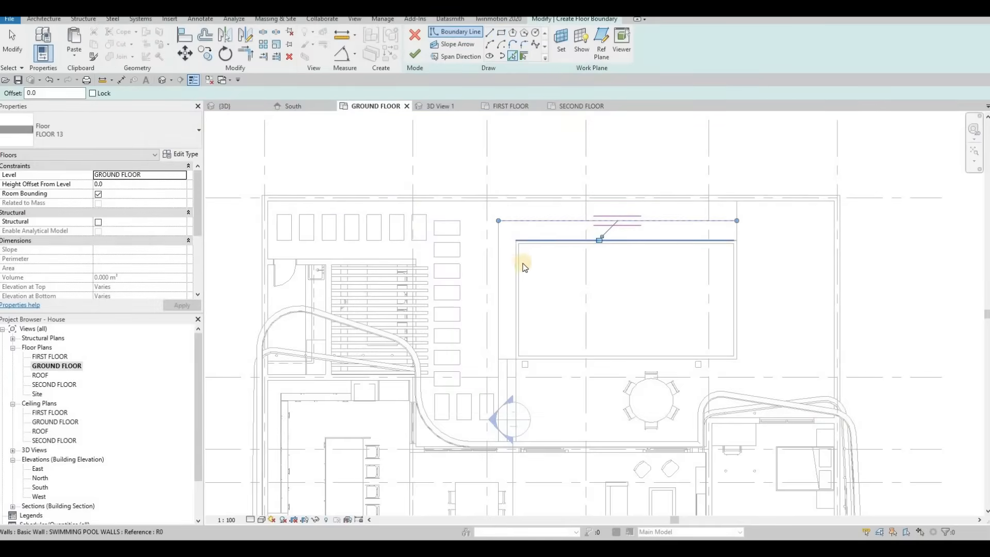
left_click(506, 324)
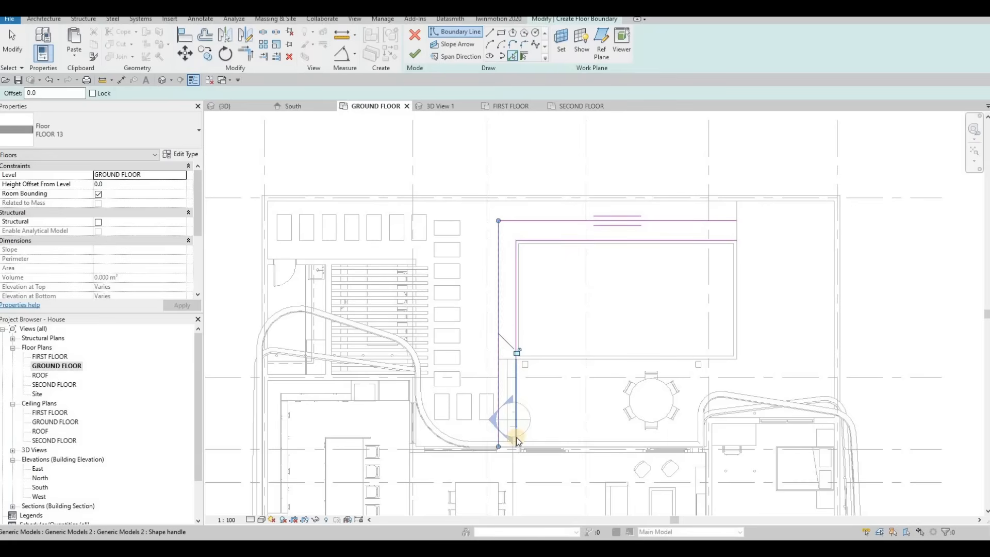
scroll(505, 453, "up", 2)
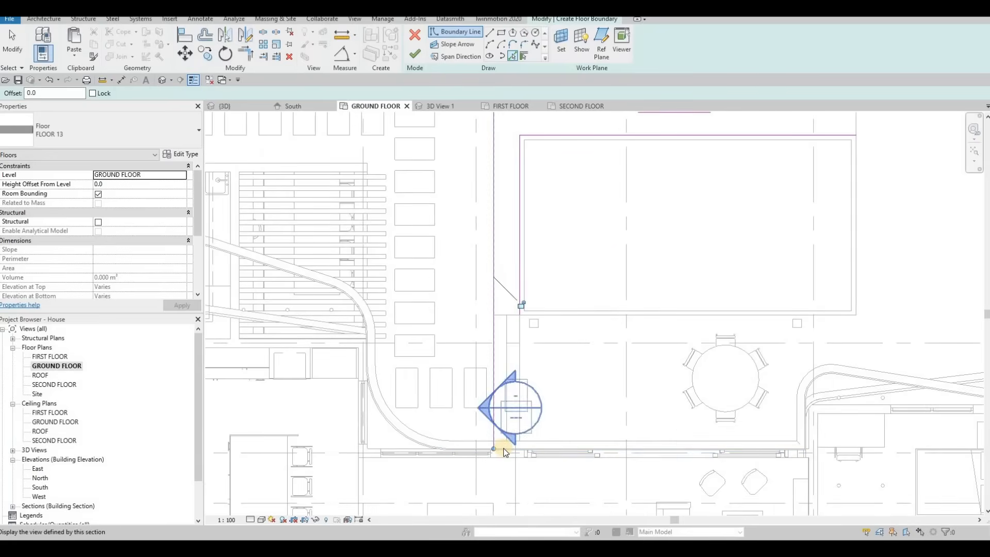
left_click(503, 449)
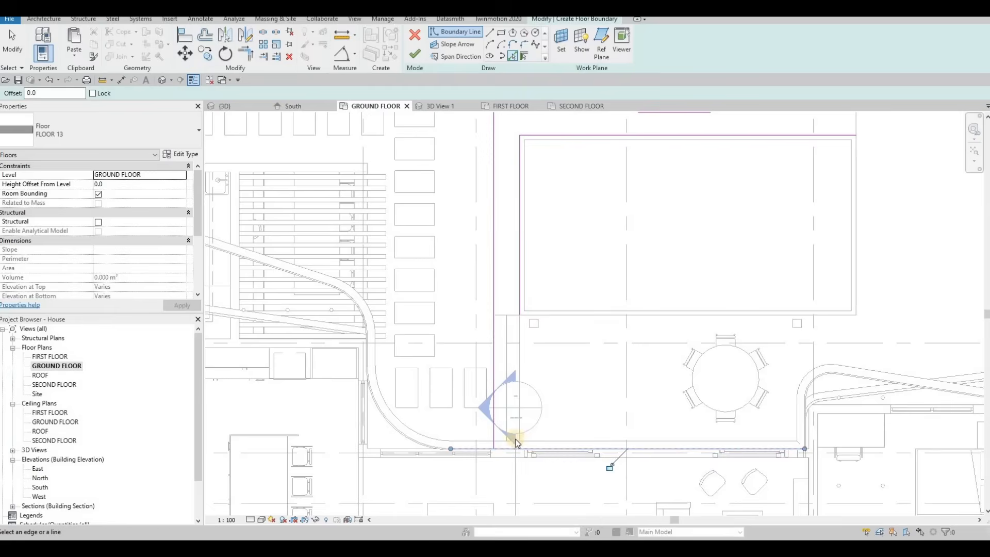
scroll(500, 453, "up", 5)
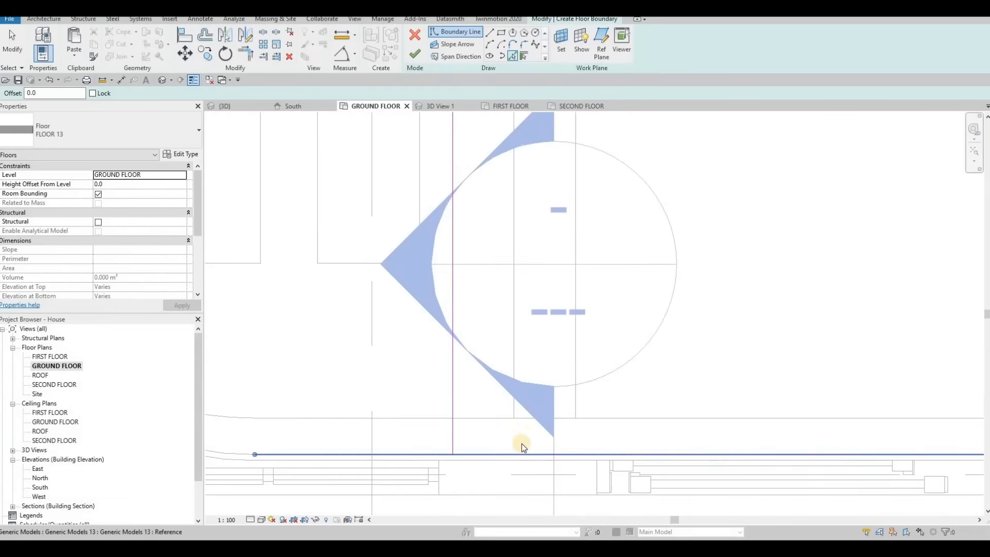
Trim the boundary lines to close the floor's south-west corners beside the pool.
key("Escape")
key("Escape")
key("t")
key("r")
left_click(483, 454)
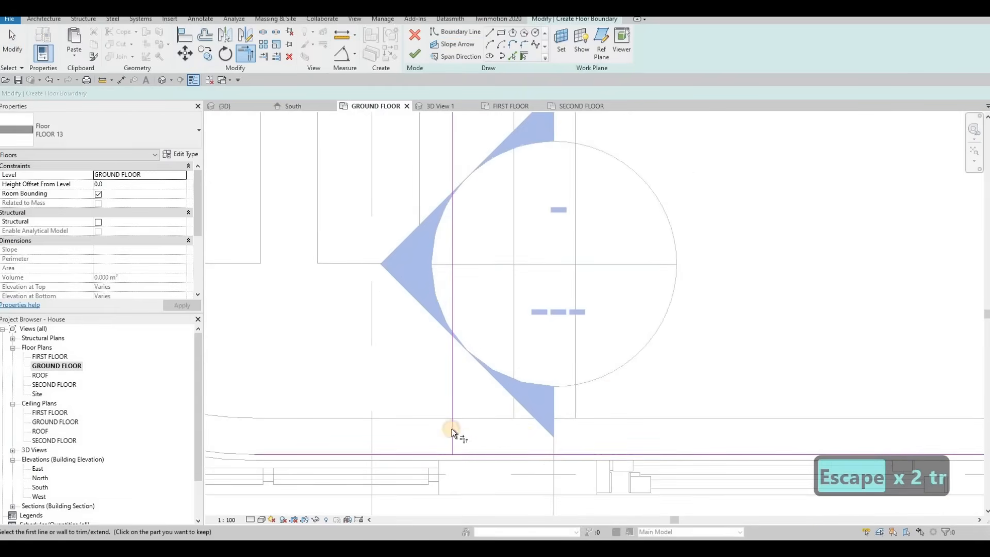
left_click(452, 427)
scroll(500, 310, "down", 4)
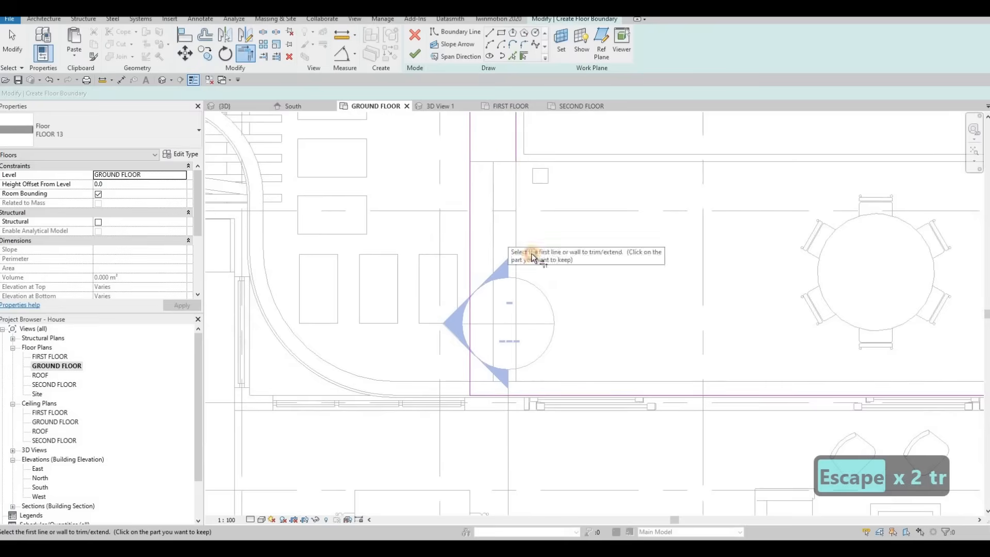
left_click(507, 394)
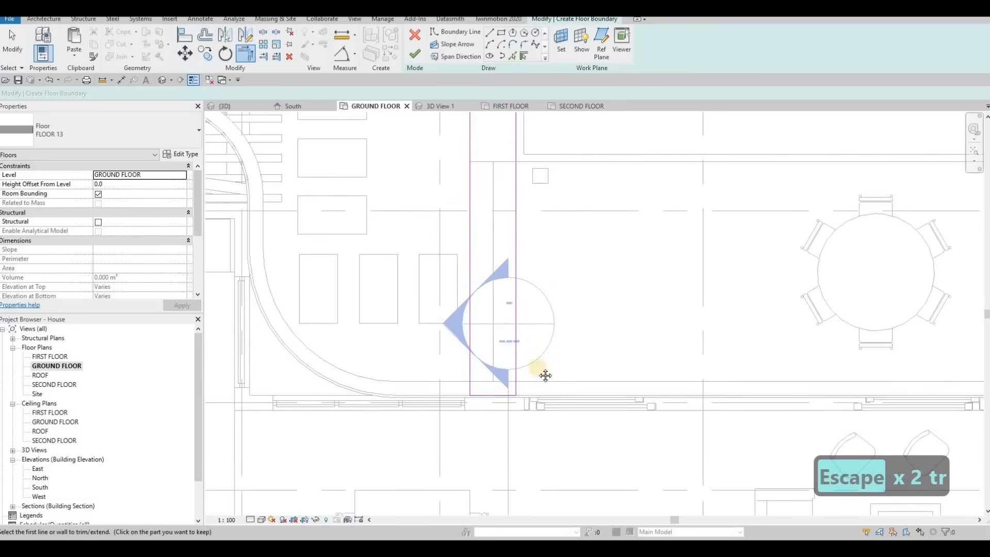
scroll(679, 246, "down", 4)
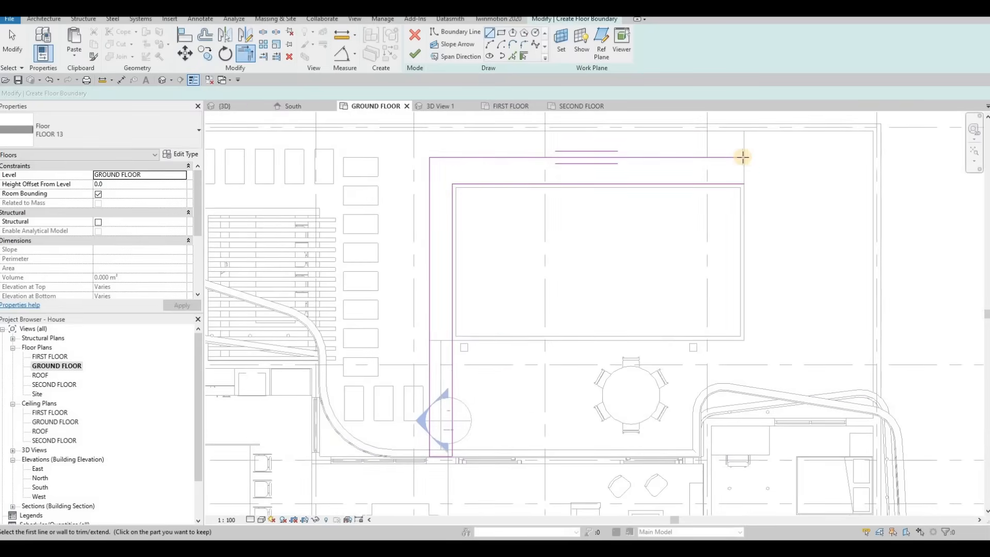
Trim the north-east corner of the boundary sketch and finish the FLOOR 13 floor.
left_click(744, 158)
left_click(744, 183)
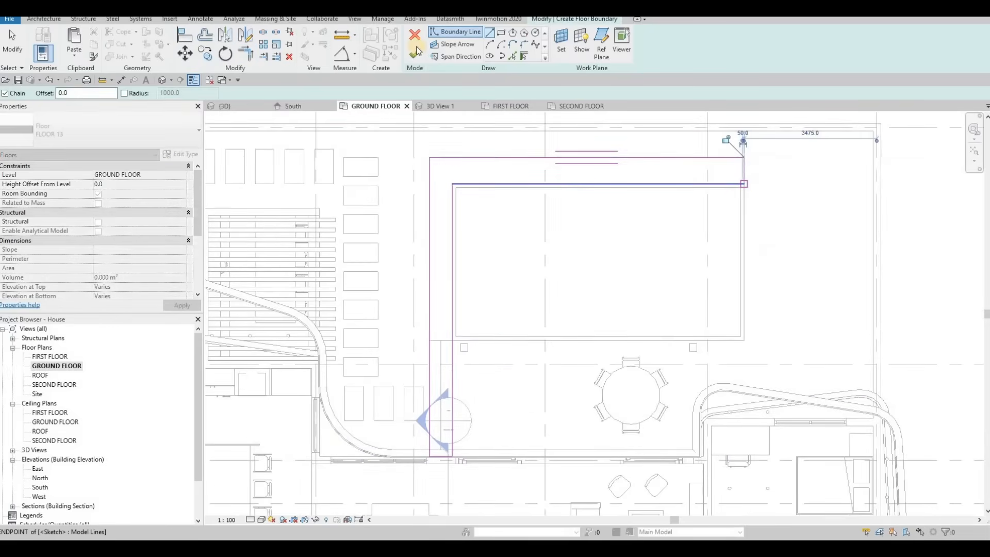
key("Escape")
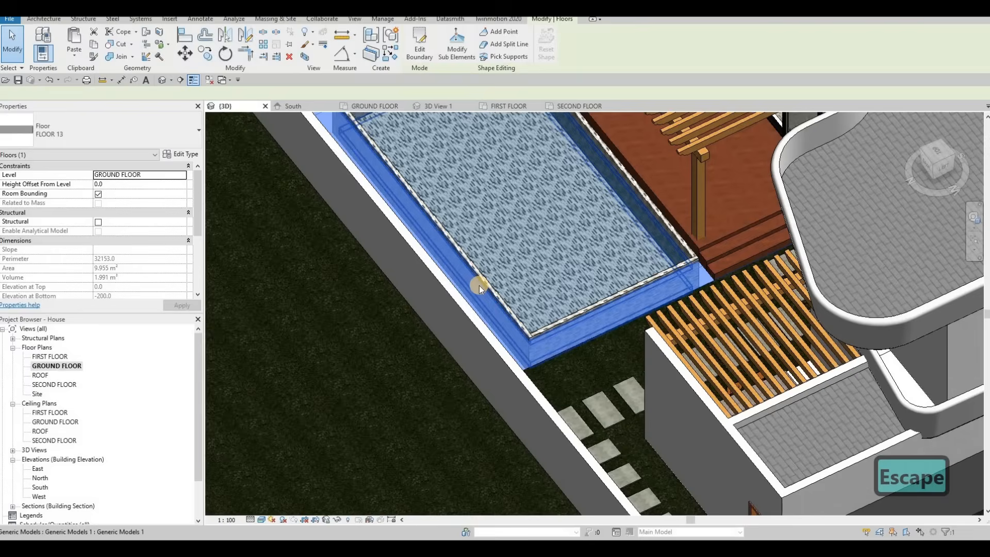
key("Escape")
key("Escape")
Download Pool Ladder.rfa from the All Extra Families folder in Google Drive.
middle_click_drag(535, 236, 413, 307)
middle_click_drag(665, 252, 631, 297)
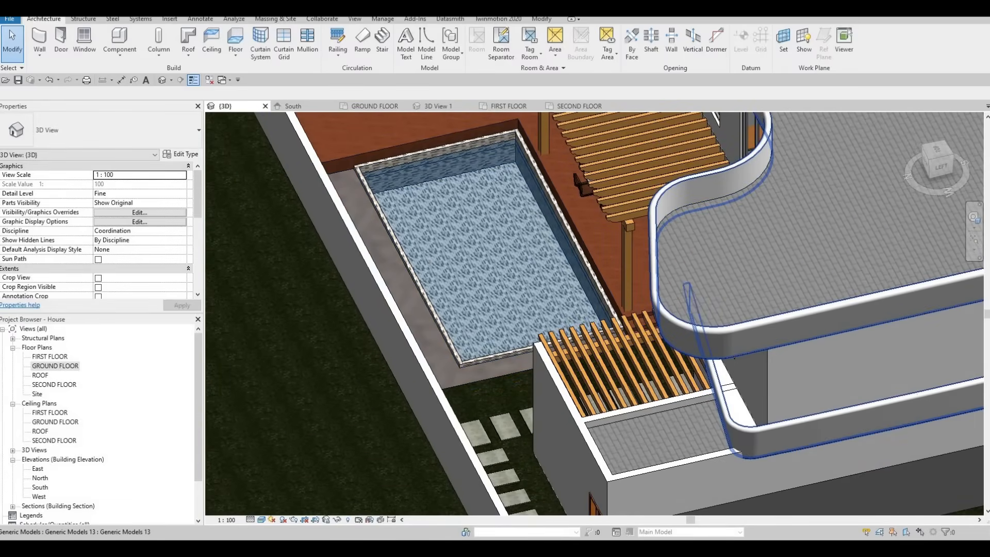
left_click_drag(989, 344, 360, 17)
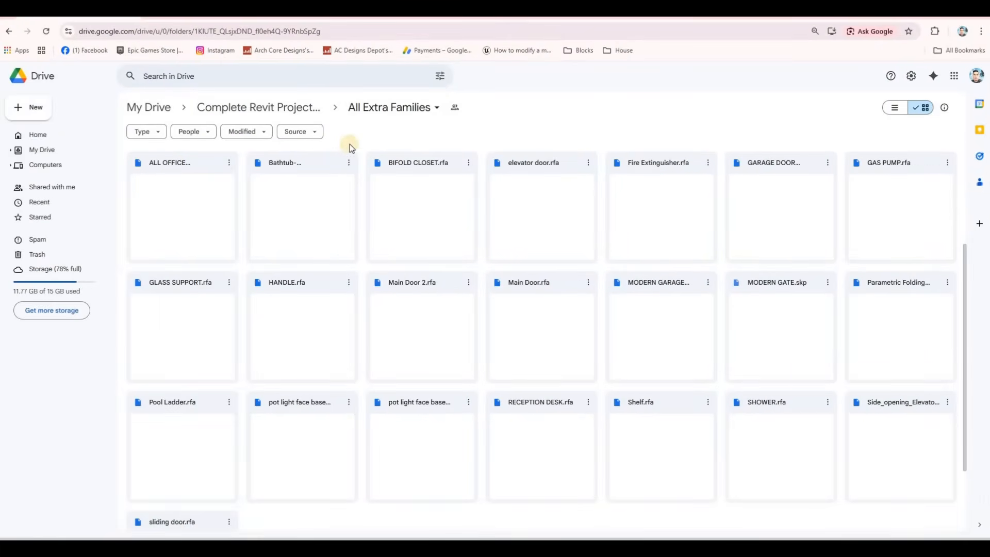
scroll(508, 247, "down", 2)
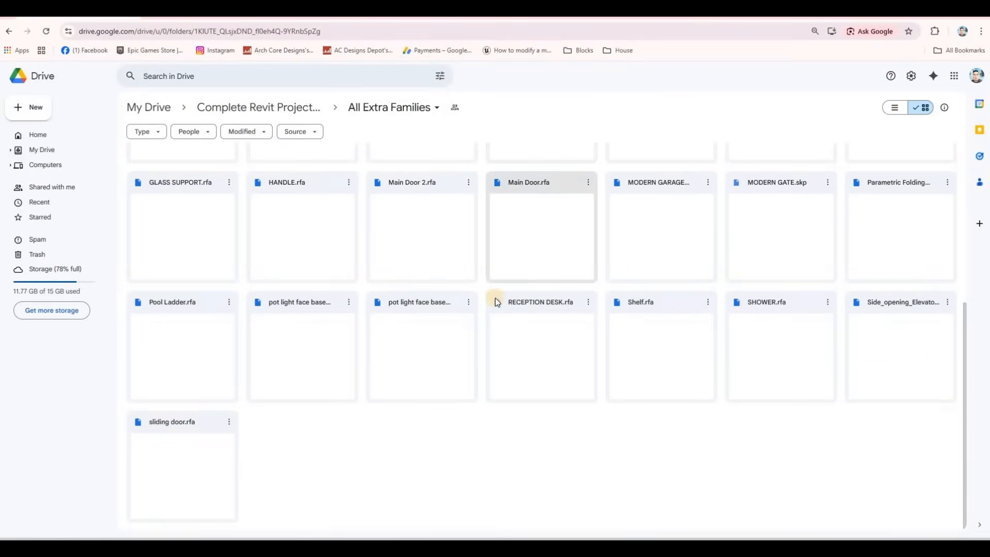
scroll(777, 350, "up", 5)
scroll(779, 355, "down", 3)
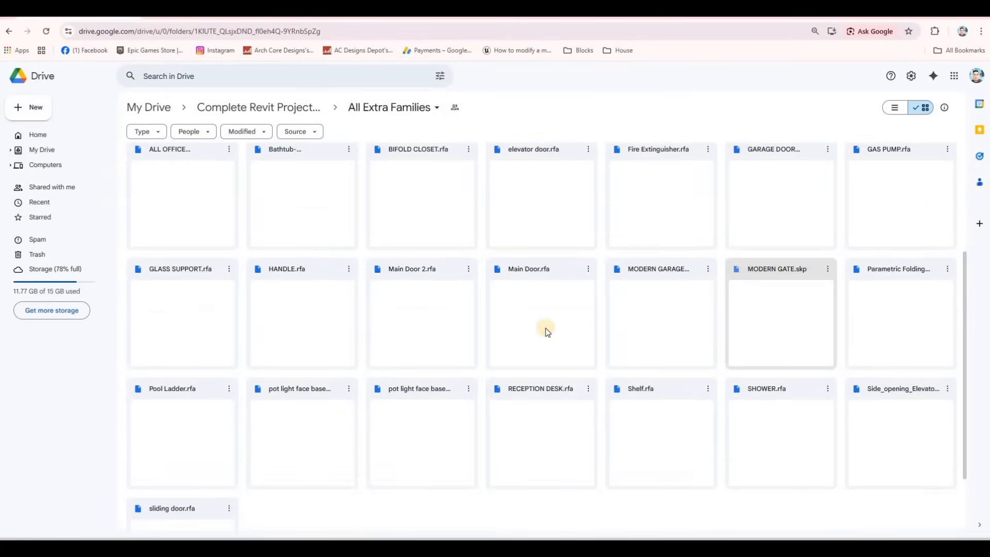
left_click(229, 389)
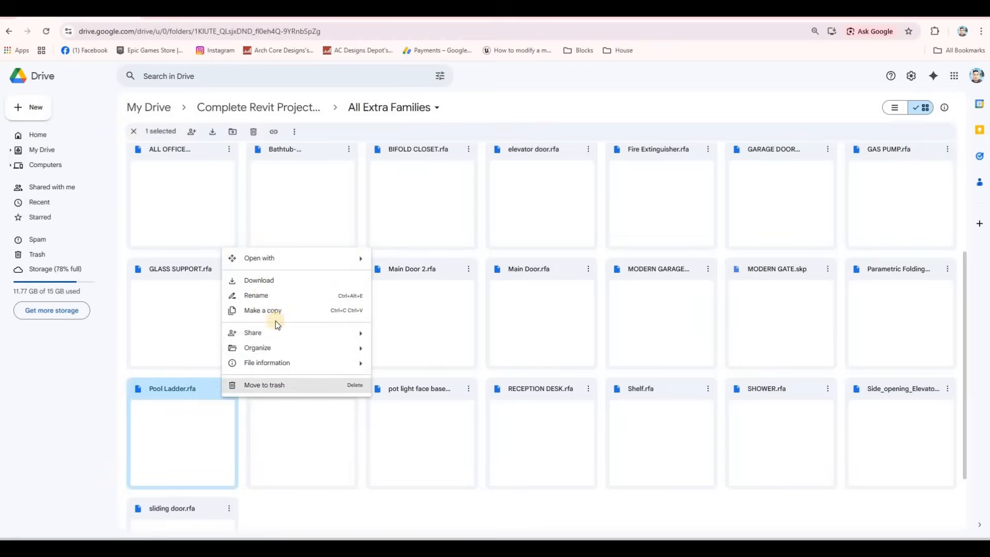
left_click(263, 283)
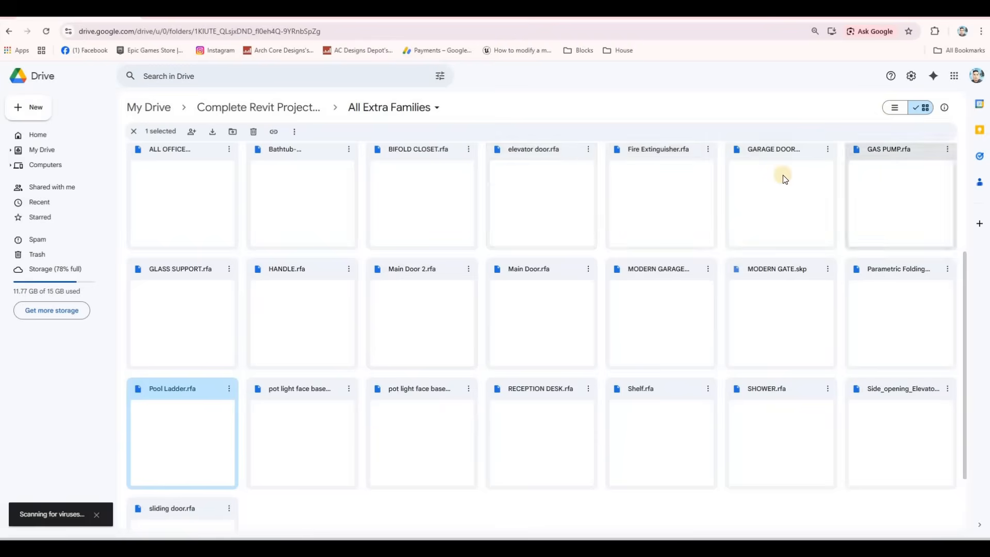
Open the Downloads folder and drag the Pool Ladder file into Revit to load it.
left_click(946, 35)
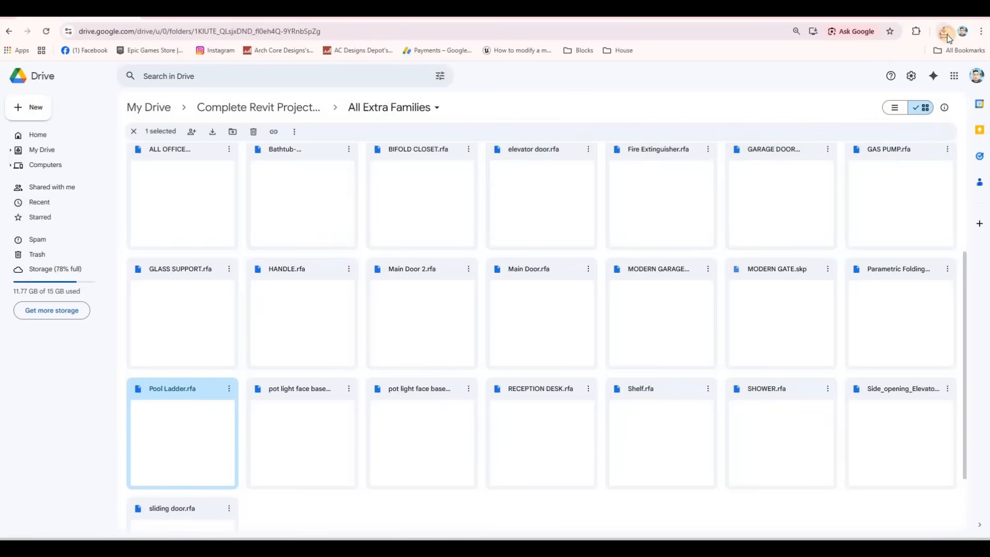
left_click(917, 75)
left_click_drag(644, 12, 989, 54)
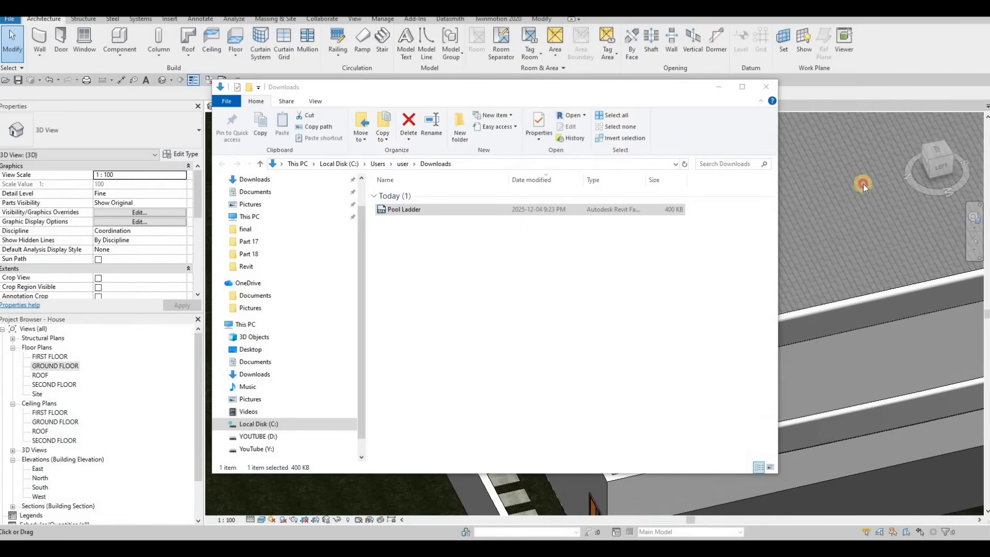
left_click_drag(568, 87, 863, 105)
left_click_drag(714, 228, 453, 259)
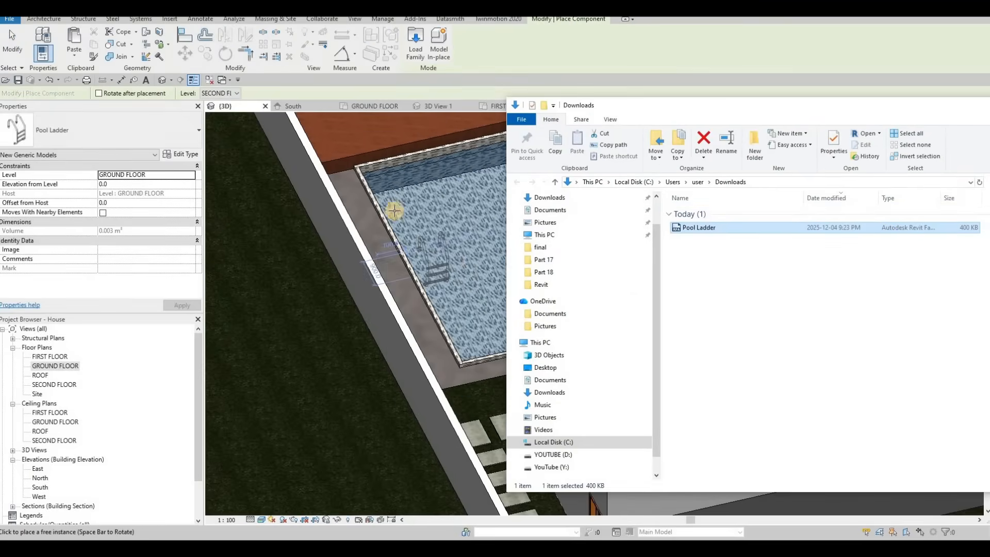
Place Pool Ladder instances along the pool's west edge in the 3D view.
scroll(395, 211, "up", 2)
left_click(439, 225)
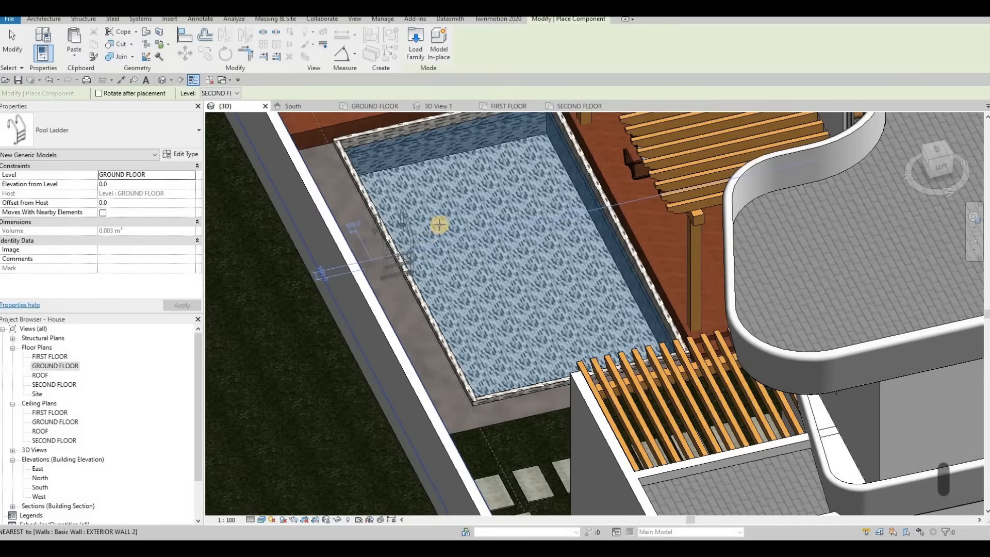
scroll(398, 250, "up", 2)
left_click(392, 260)
key("Escape")
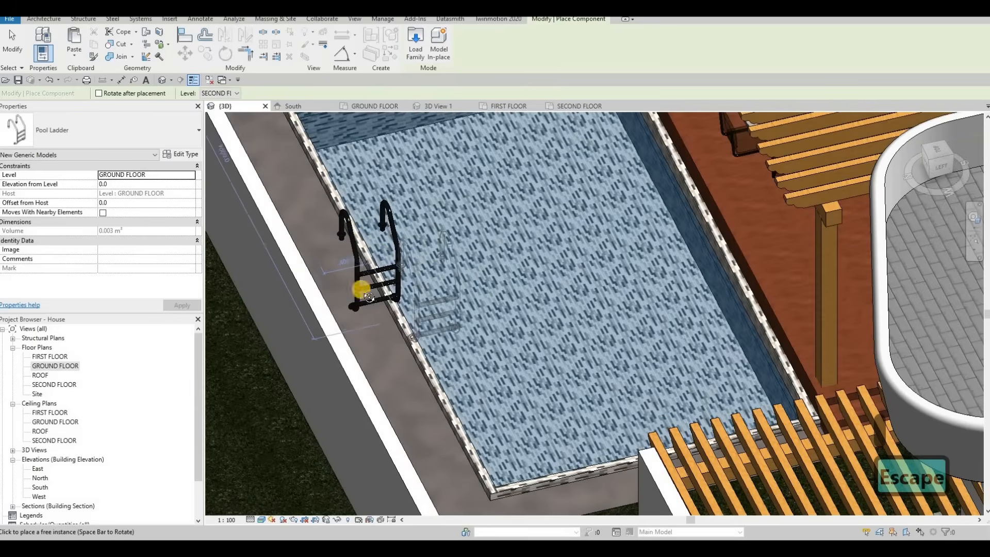
Select the misplaced extra pool ladder outside the pool and delete it.
middle_click_drag(363, 292, 528, 217, "shift")
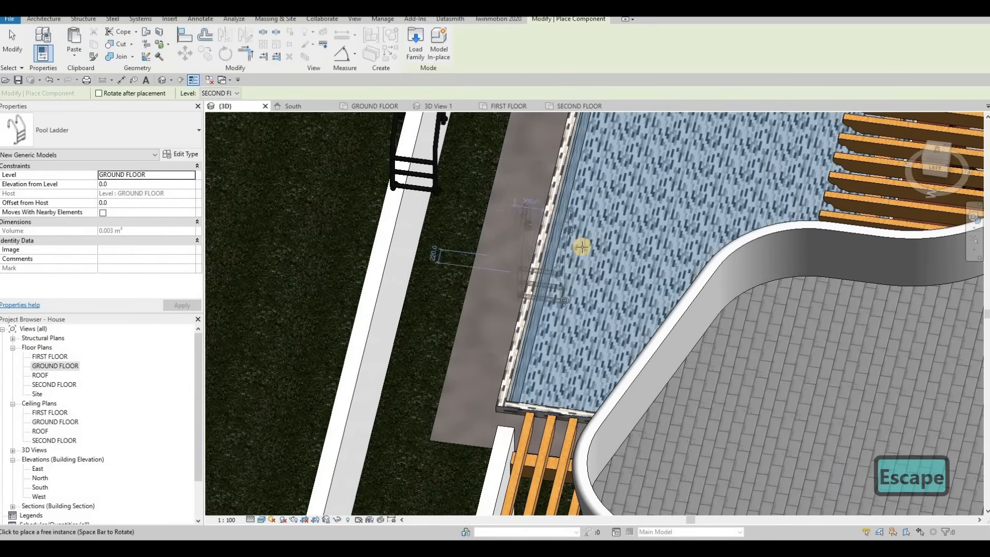
key("Escape")
key("Escape")
key("Escape")
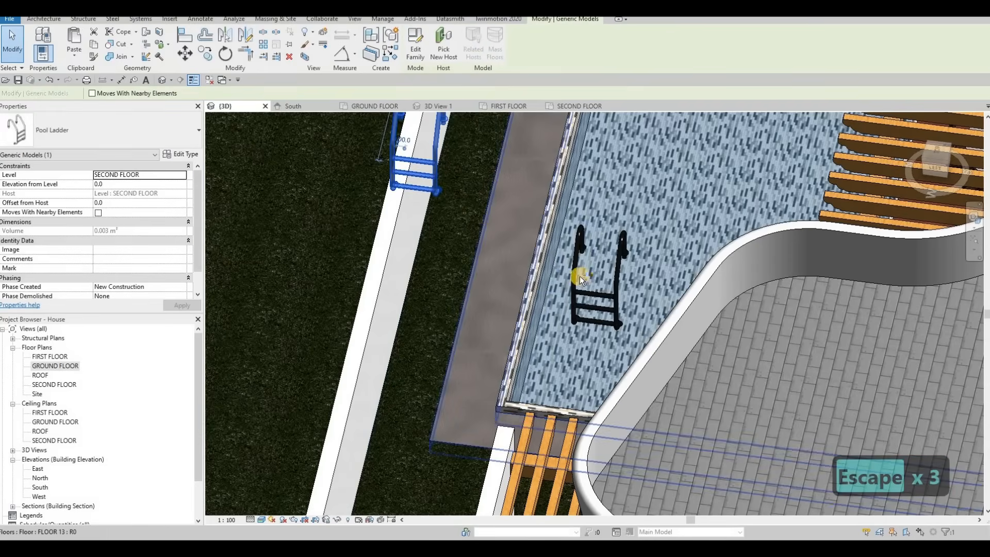
key("Delete")
Select the remaining pool ladder and set its level to GROUND FLOOR.
middle_click_drag(692, 221, 648, 283, "shift")
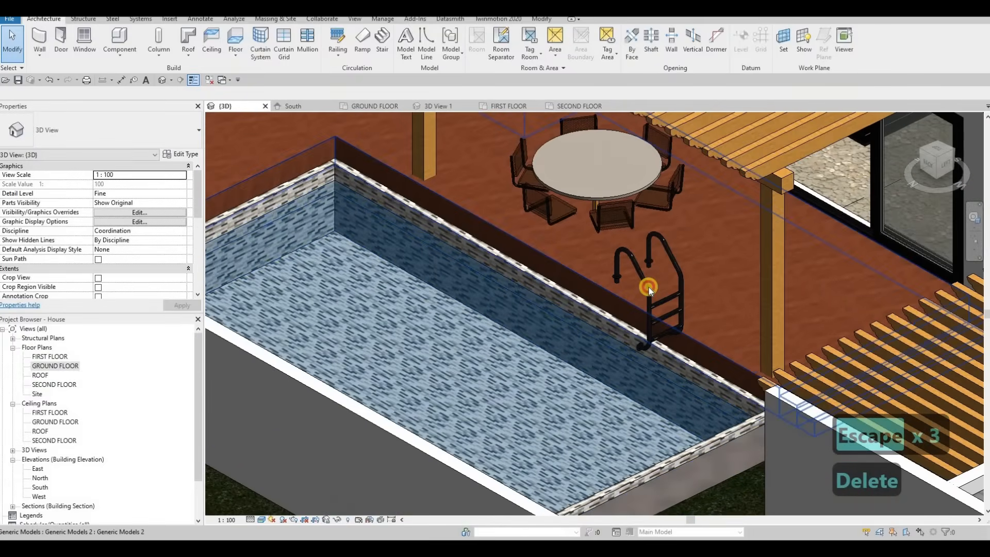
left_click(649, 283)
left_click(183, 175)
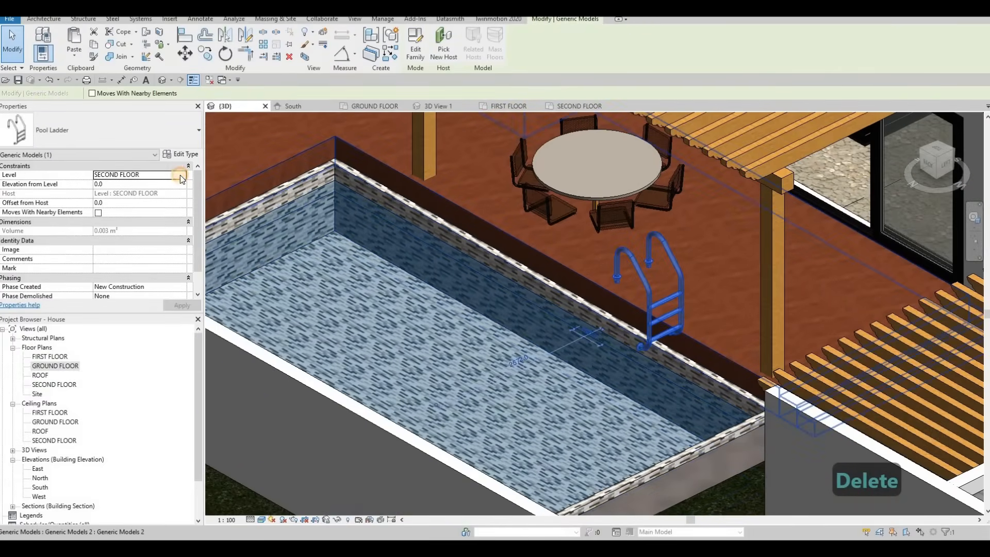
left_click(182, 175)
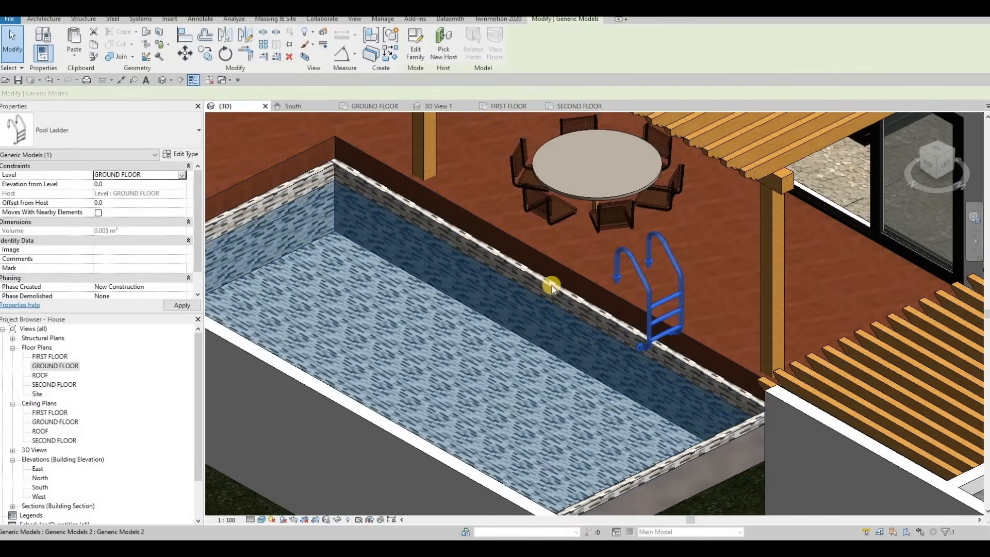
Drag the pool ladder slightly closer to the pool's west wall.
middle_click_drag(616, 422, 593, 298, "shift")
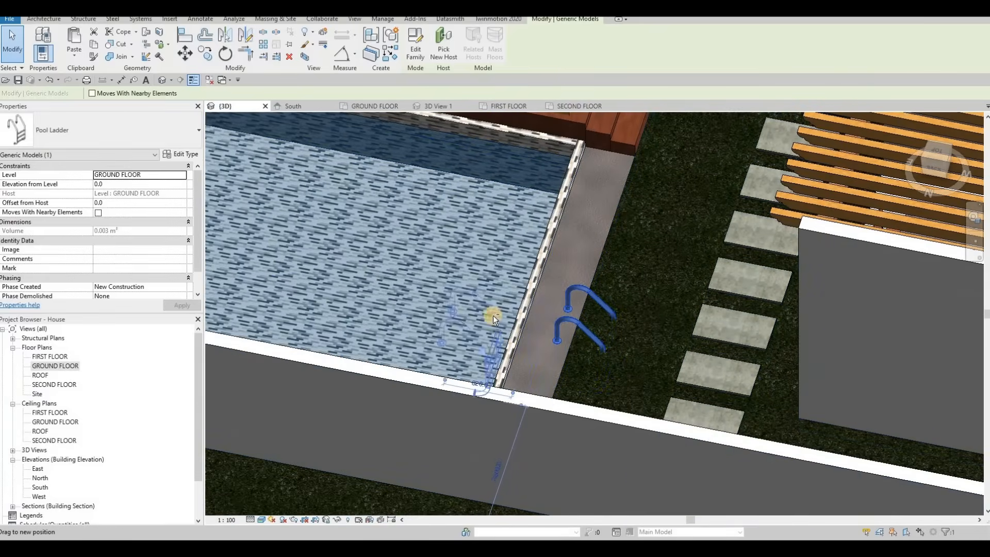
left_click_drag(493, 316, 473, 323)
middle_click_drag(357, 354, 67, 356, "shift")
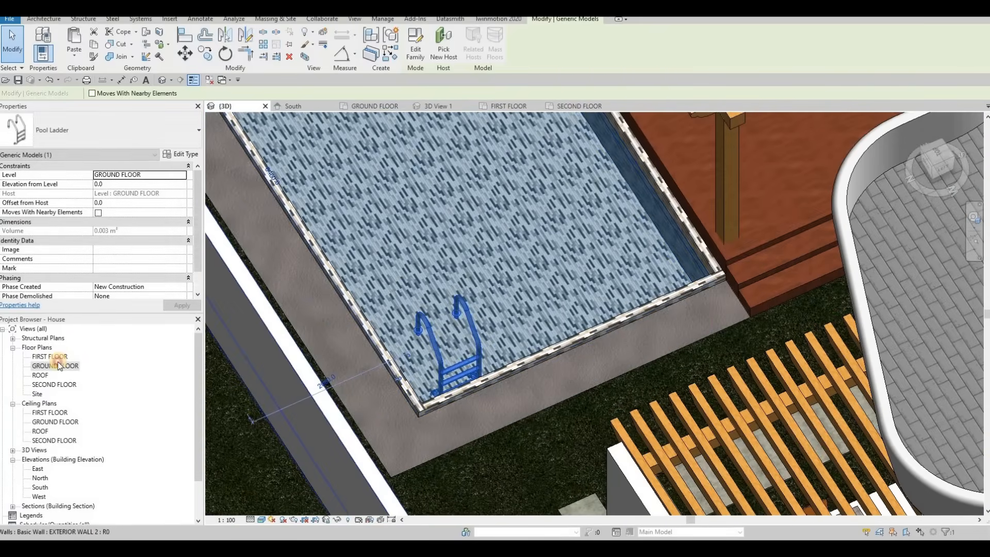
In the ground floor plan, rotate the ladder, move it to the east end of the pool's north wall, and nudge it north.
left_click(374, 106)
scroll(514, 194, "up", 2)
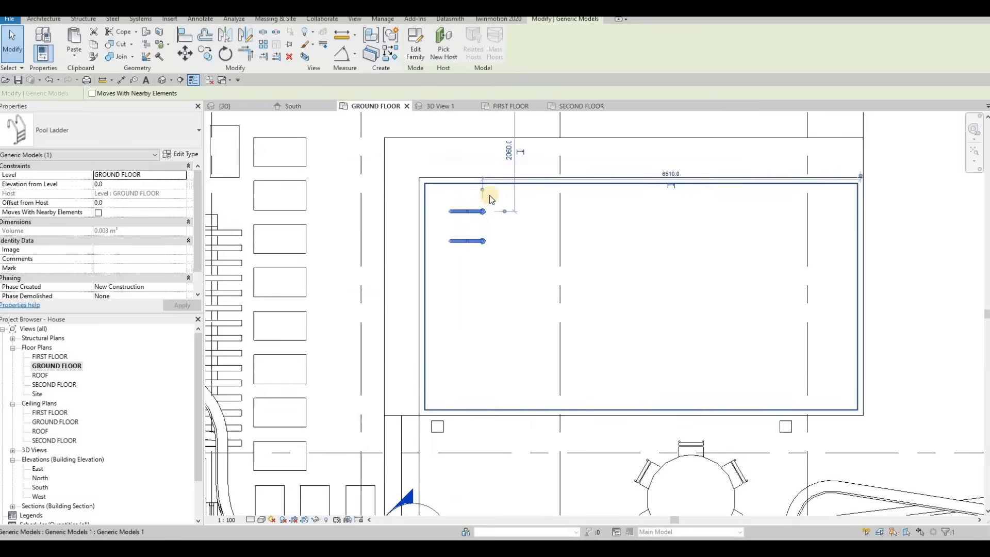
key("space")
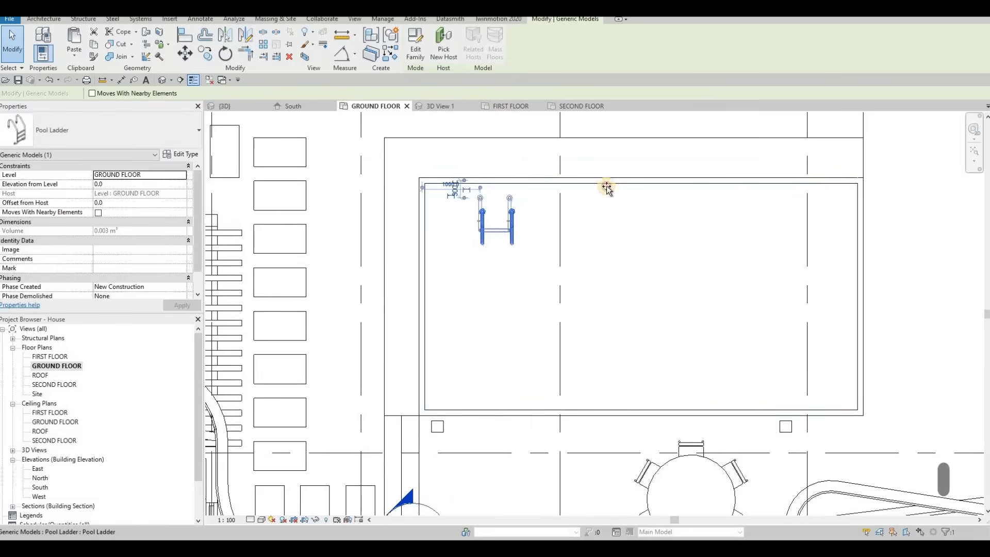
left_click_drag(607, 187, 838, 175)
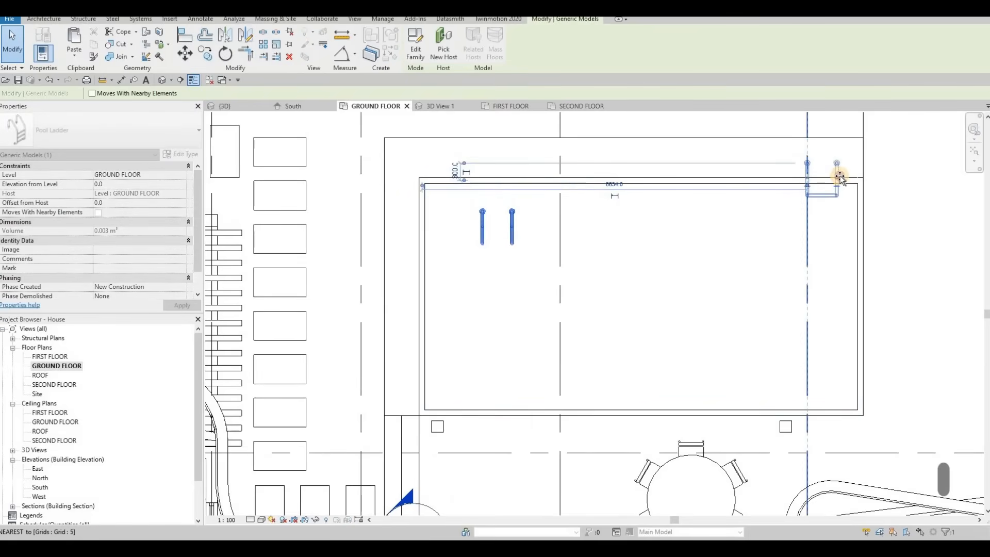
left_click_drag(841, 185, 840, 186)
scroll(836, 186, "up", 4)
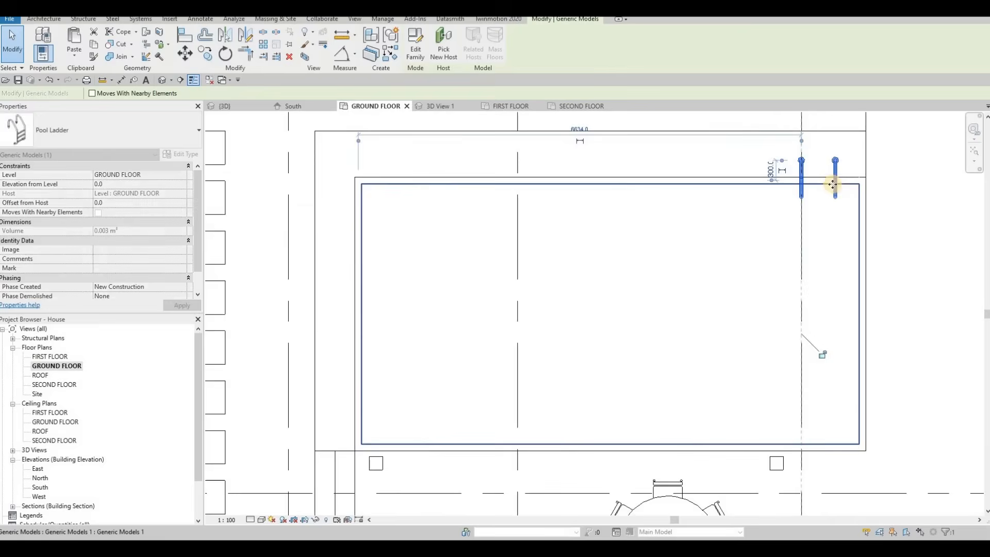
key("Up")
key("Up")
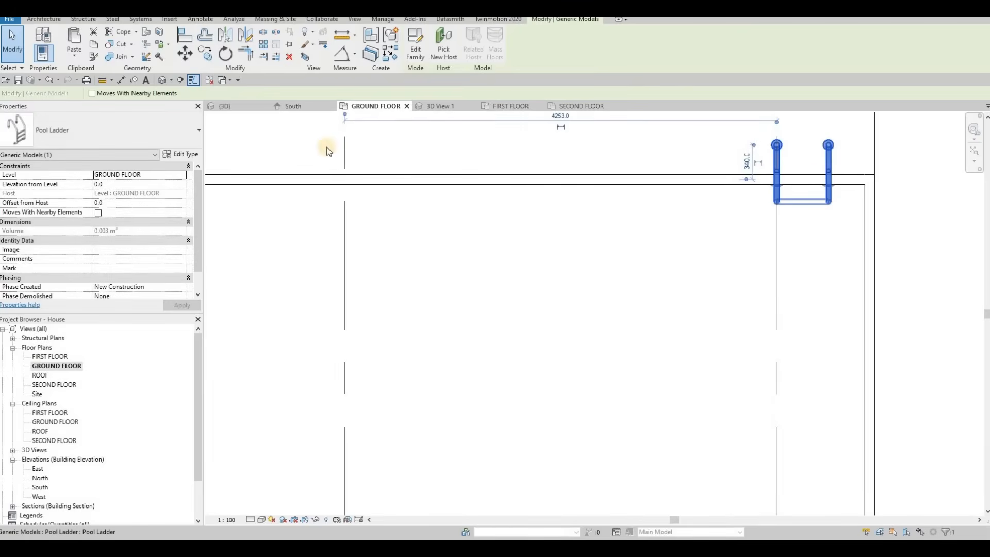
Inspect the pool, its water and the ladder from several angles in the 3D view.
key("Escape")
key("Escape")
left_click(248, 105)
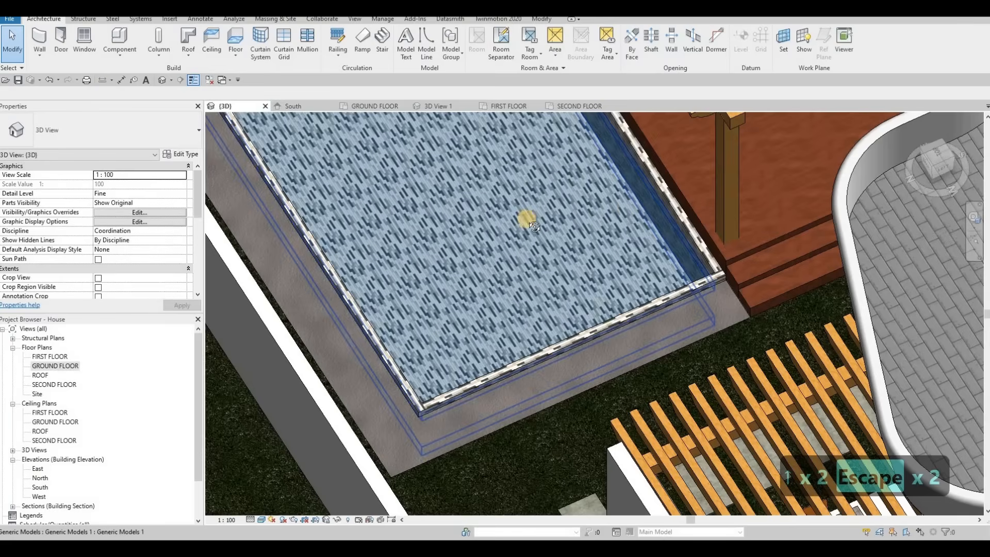
middle_click_drag(534, 227, 372, 295, "shift")
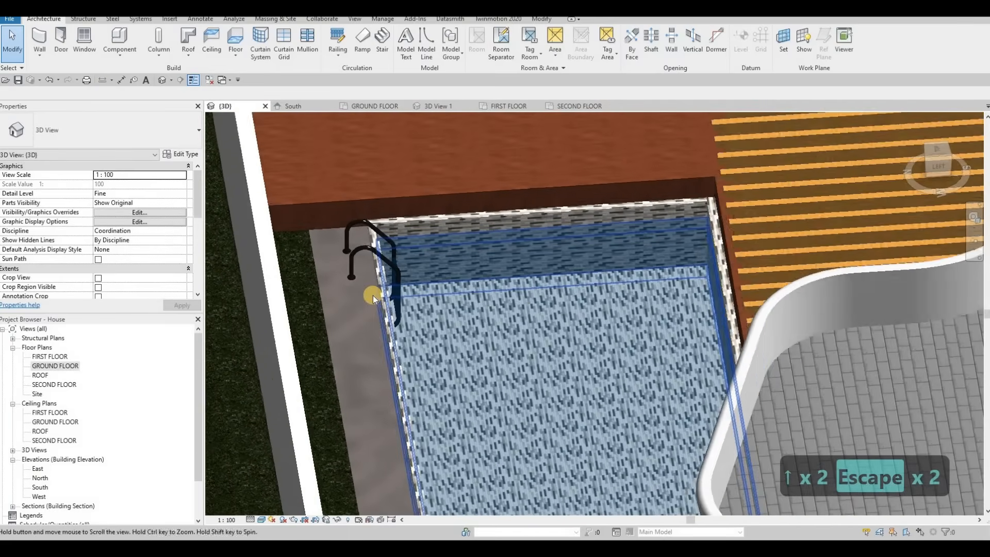
key("Escape")
left_click(599, 332)
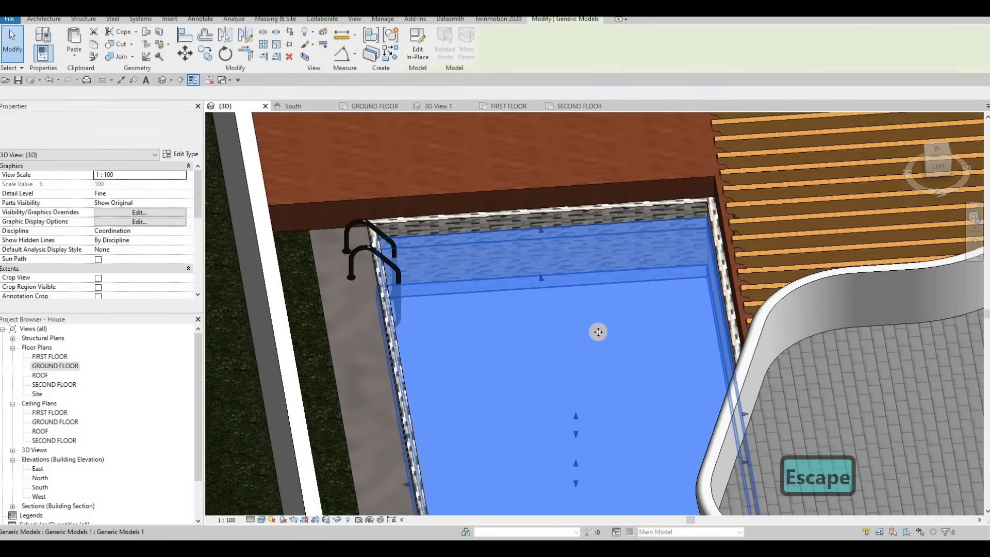
middle_click_drag(598, 332, 574, 411, "shift")
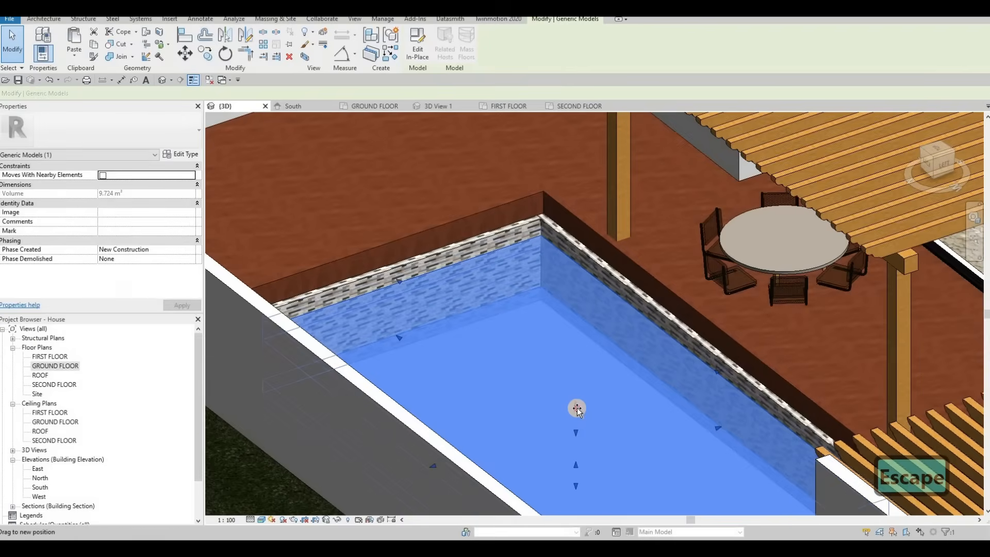
key("Escape")
scroll(510, 305, "down", 5)
middle_click_drag(602, 318, 432, 340, "shift")
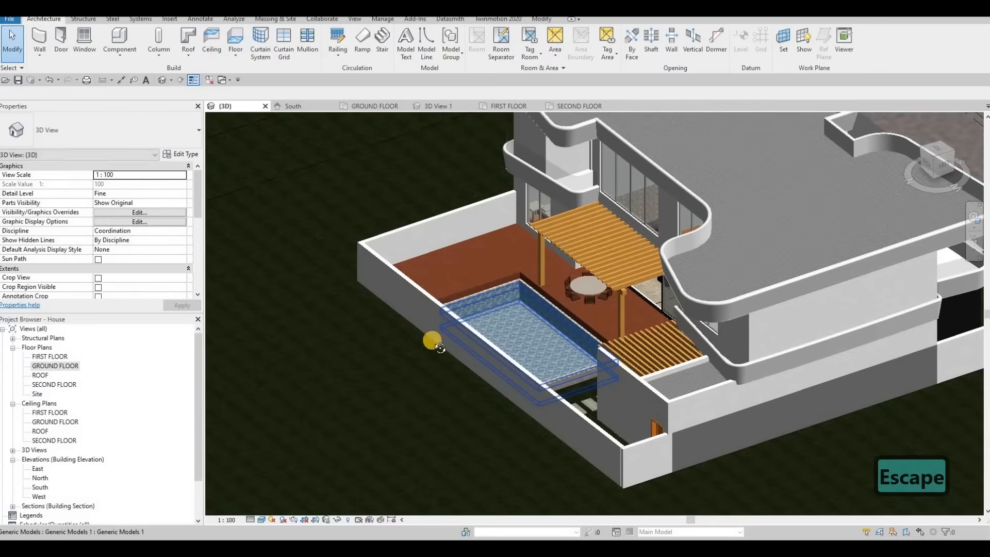
scroll(534, 310, "down", 4)
middle_click_drag(522, 257, 412, 288, "shift")
middle_click_drag(537, 454, 537, 317)
scroll(535, 319, "up", 3)
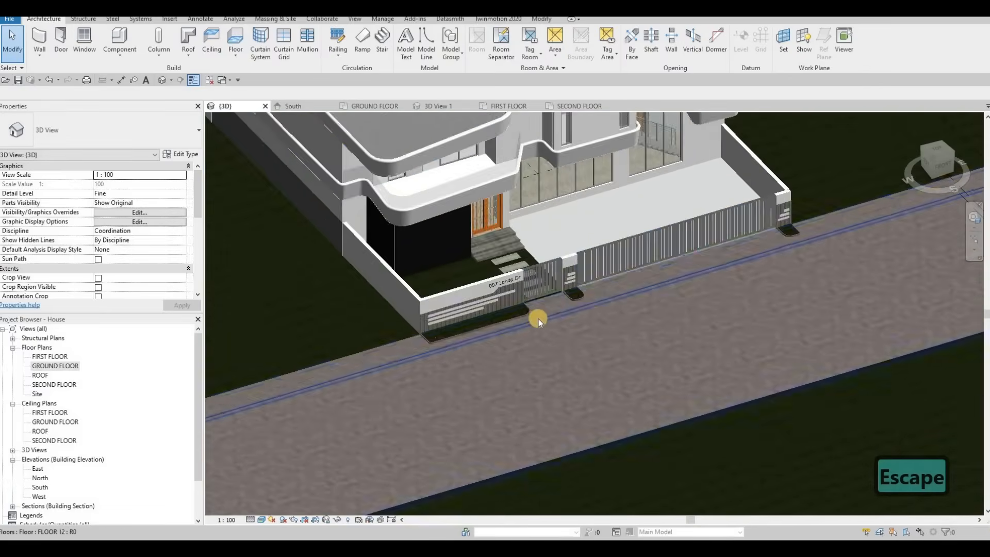
Edit the sidewalk floor's boundary in the ground floor plan and copy its sketch loop to the road's opposite side.
left_click(555, 304)
key("Escape")
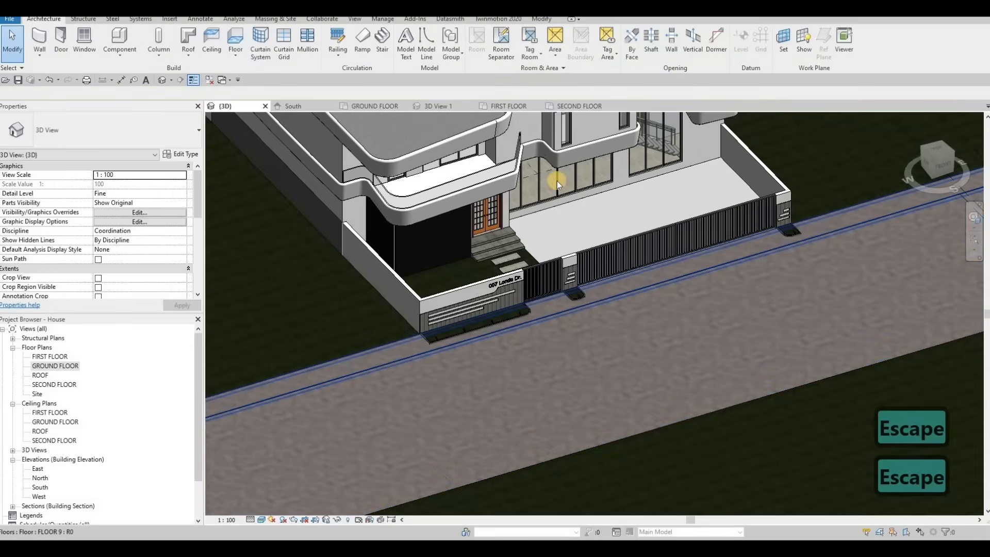
left_click(422, 46)
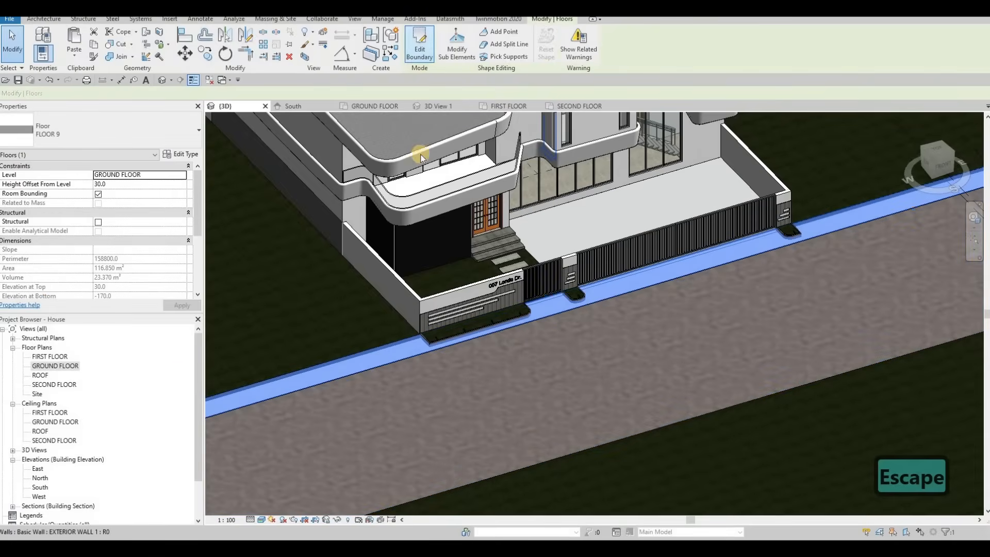
double_click(131, 367)
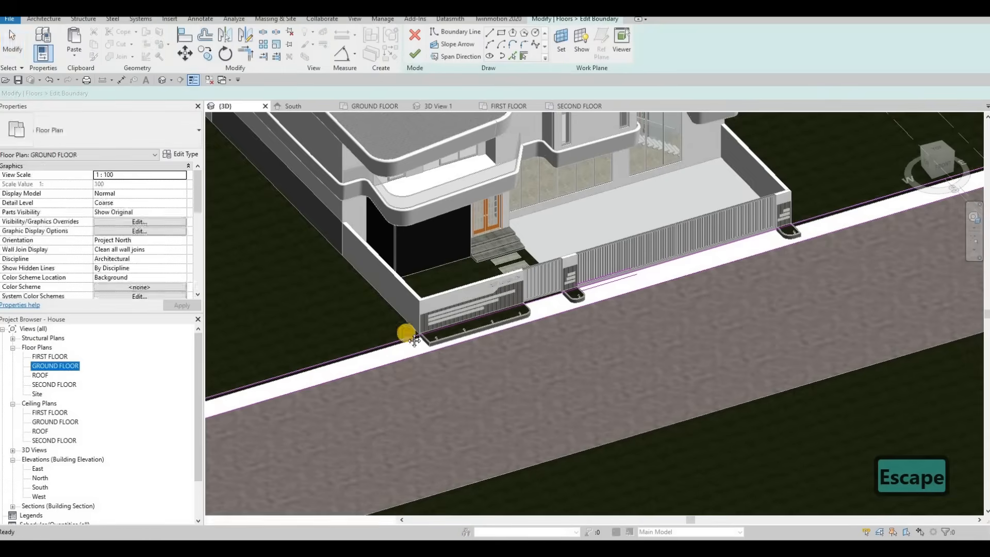
scroll(481, 203, "down", 6)
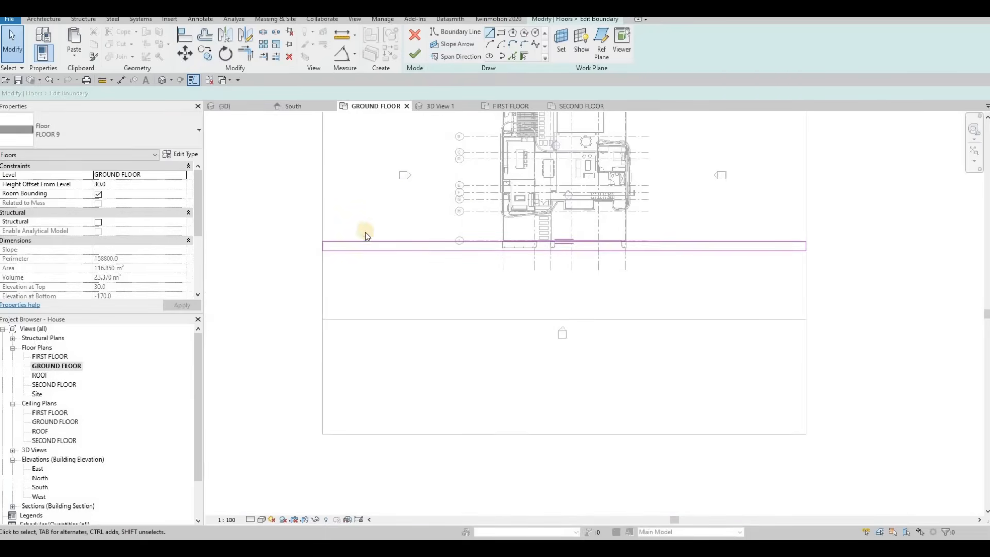
key("Tab")
left_click(349, 253)
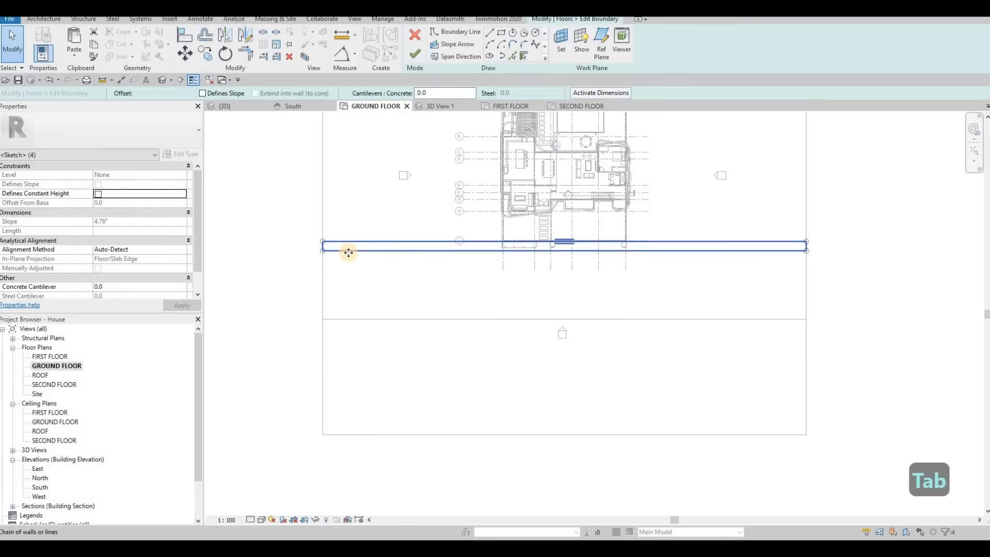
key("c")
key("o")
left_click(322, 253)
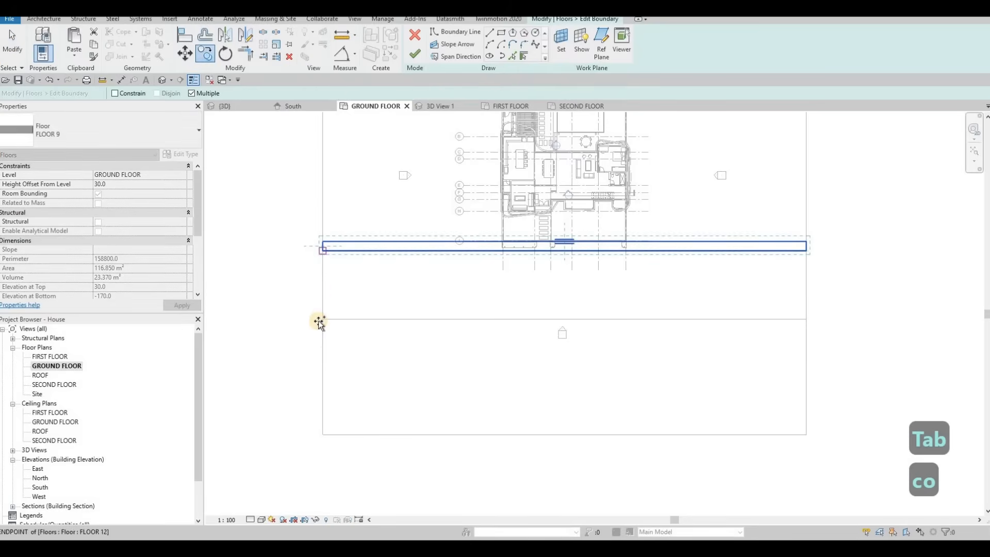
key("Escape")
key("Escape")
left_click(415, 53)
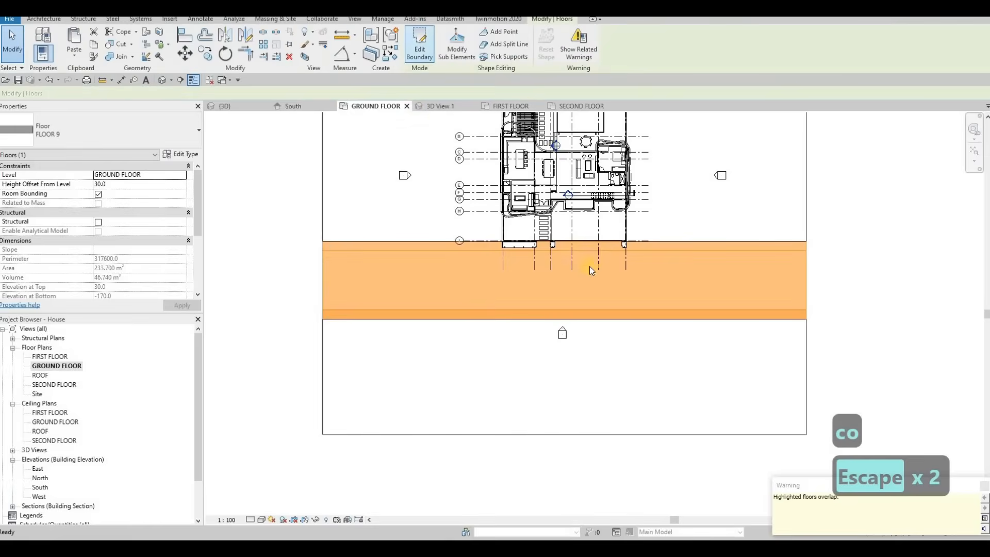
Inspect the sidewalk and road floors along the street in the 3D view.
key("Escape")
key("Escape")
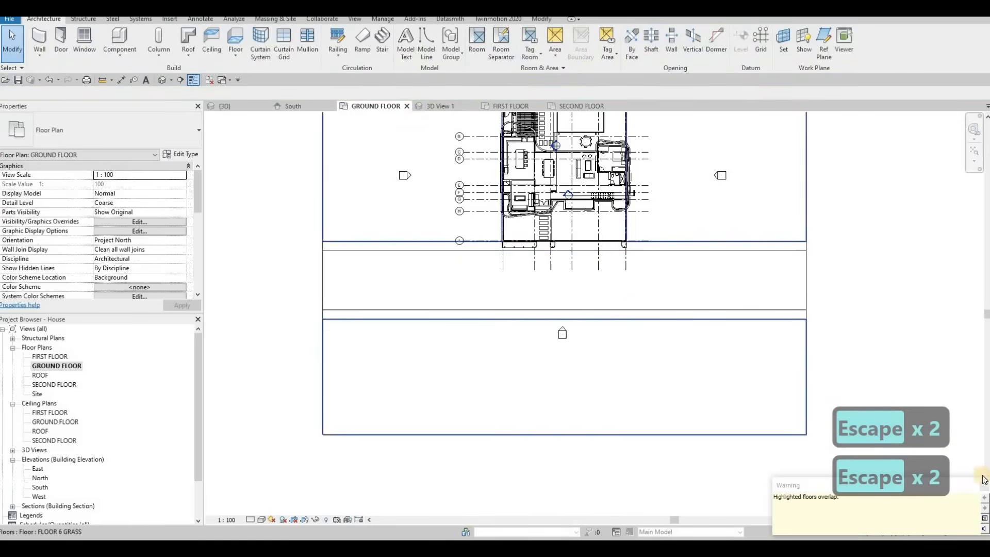
left_click(609, 247)
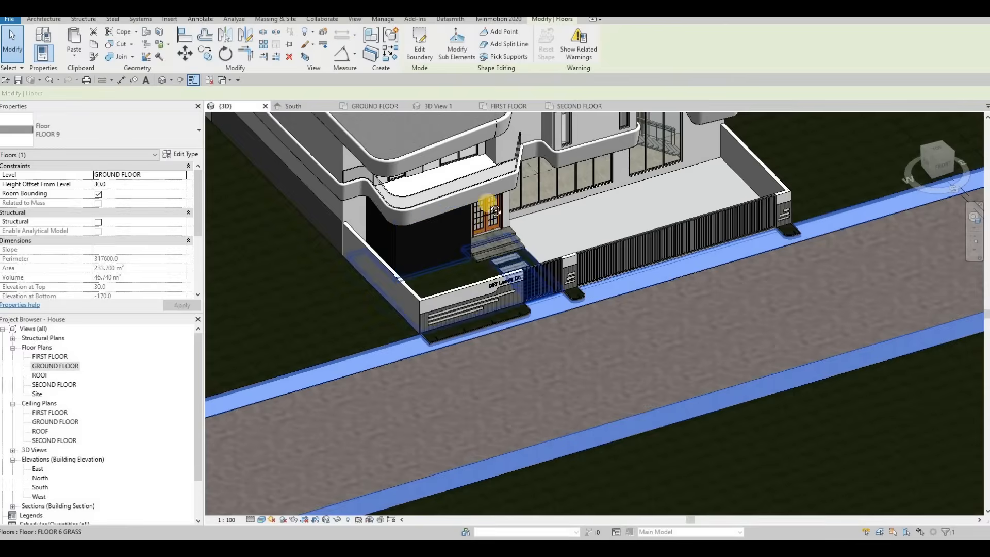
middle_click_drag(489, 203, 552, 346, "shift")
scroll(559, 397, "up", 5)
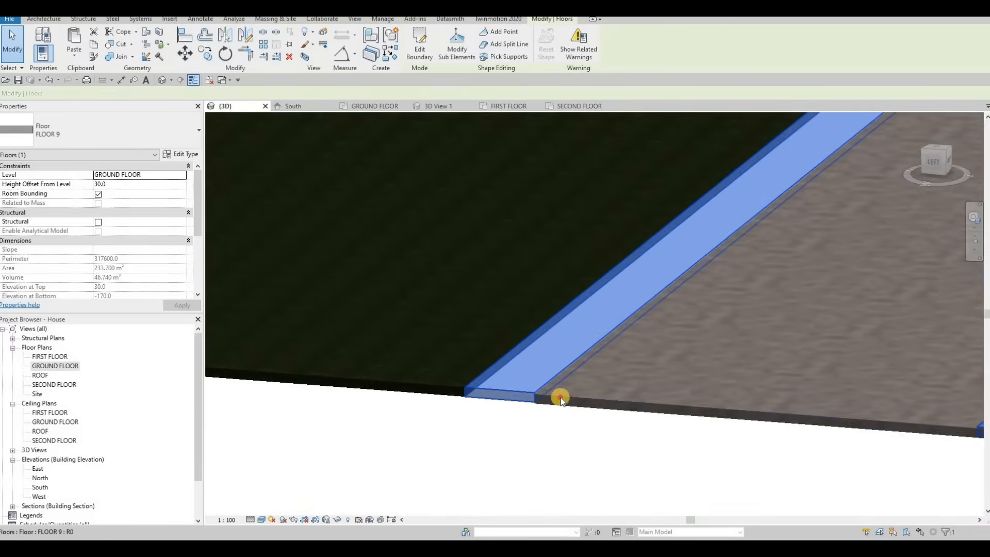
key("Escape")
middle_click_drag(580, 327, 526, 240)
key("Escape")
left_click(648, 237)
left_click(631, 287)
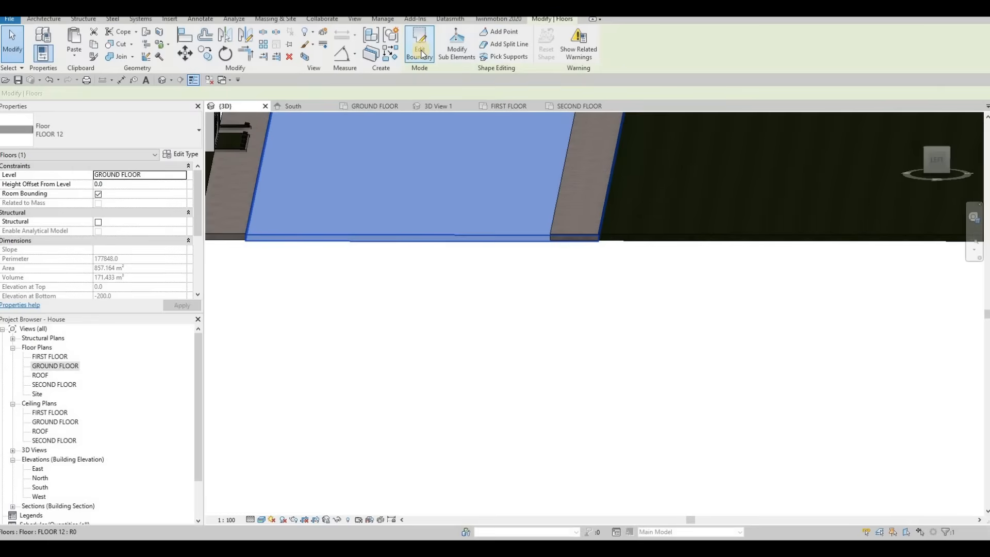
key("Escape")
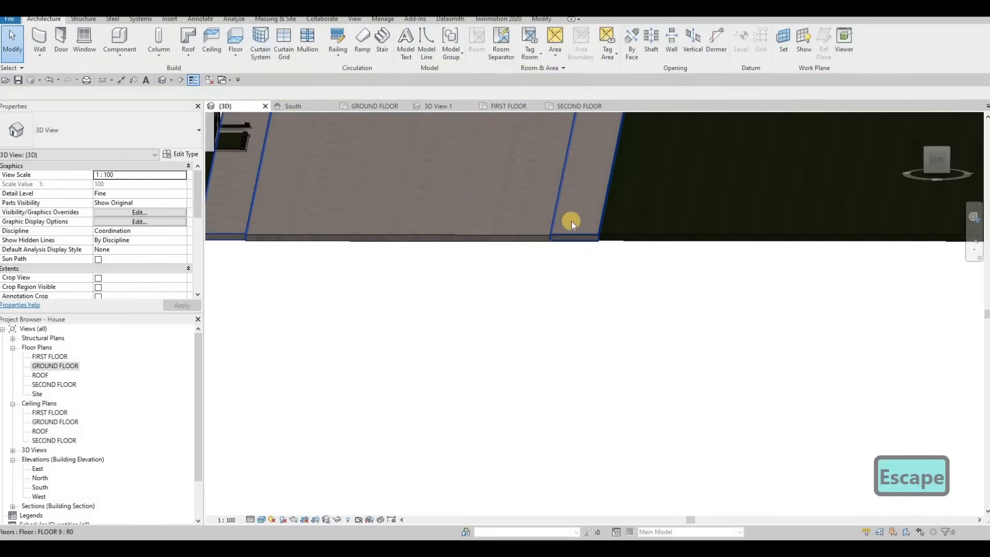
key("Escape")
left_click(557, 222)
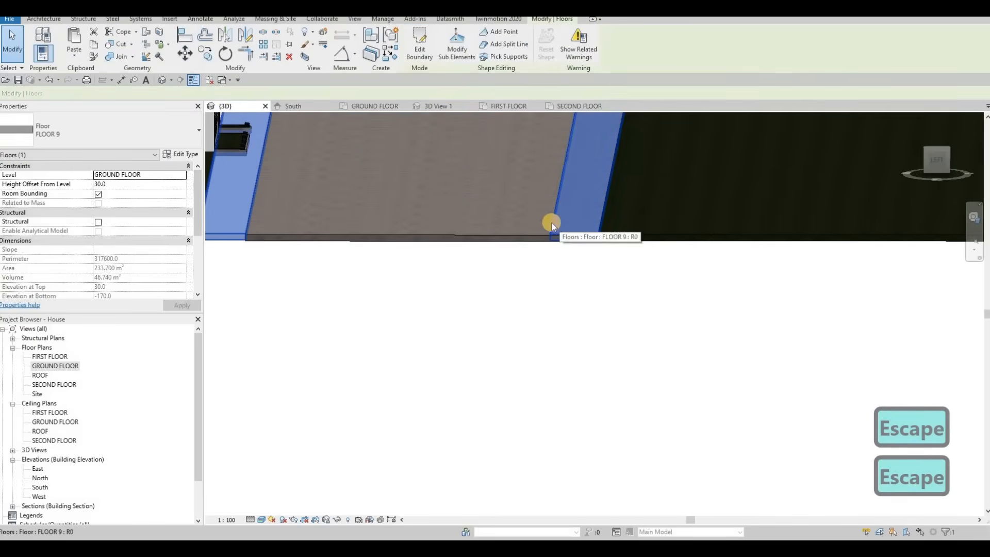
key("Escape")
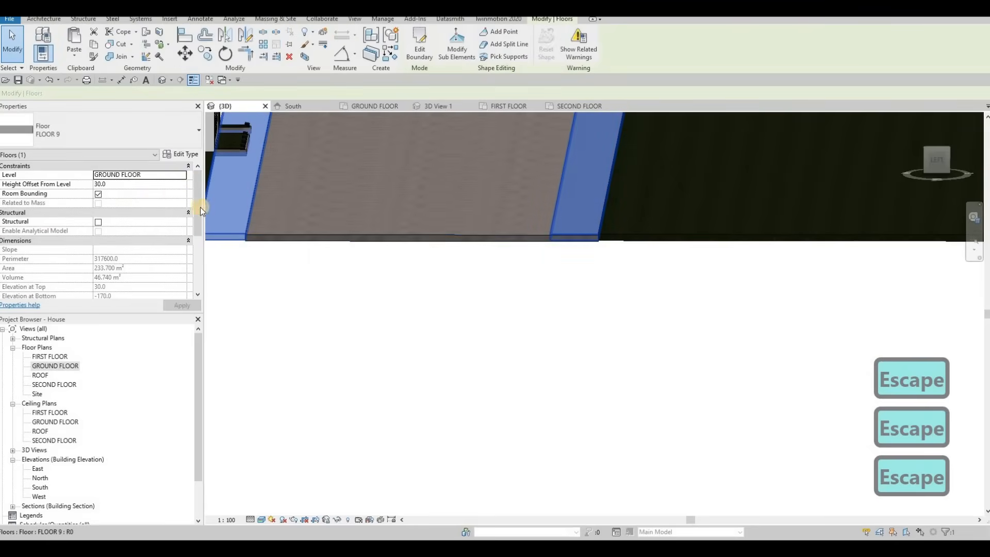
middle_click_drag(435, 263, 326, 271)
middle_click_drag(254, 266, 507, 255, "shift")
key("Escape")
key("Escape")
scroll(508, 256, "up", 6)
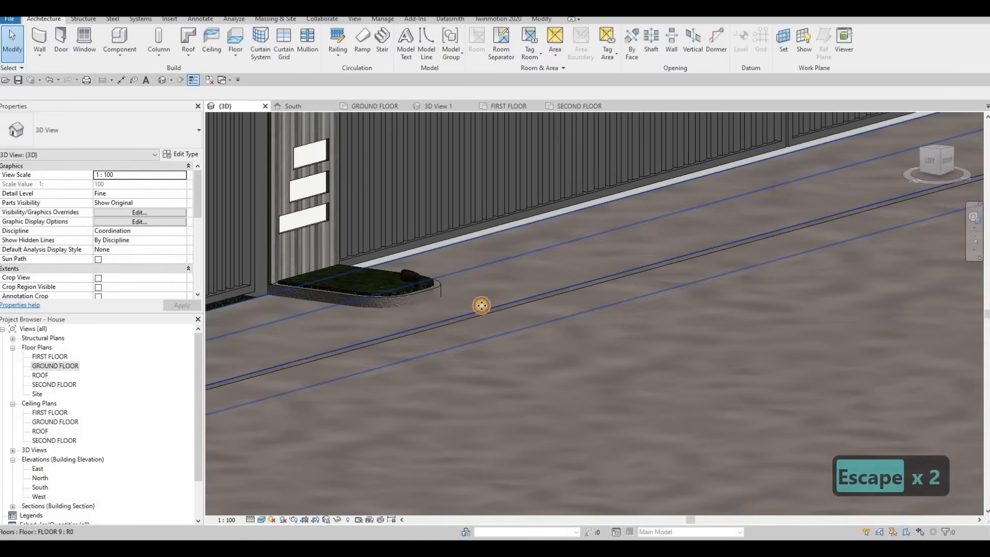
left_click(481, 304)
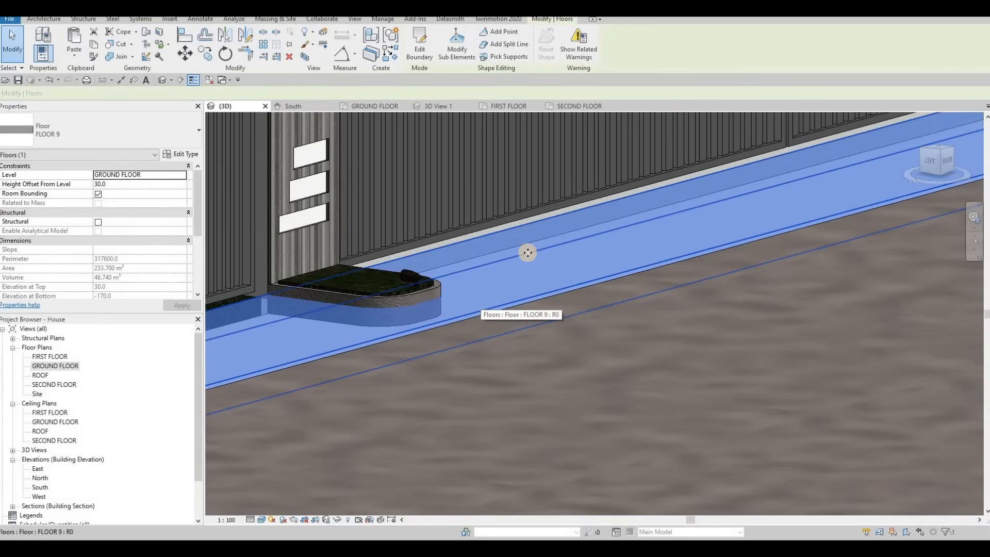
key("Escape")
key("Escape")
scroll(565, 289, "down", 4)
middle_click_drag(568, 309, 584, 340, "shift")
scroll(576, 333, "down", 3)
middle_click_drag(504, 341, 603, 350, "shift")
scroll(619, 335, "down", 2)
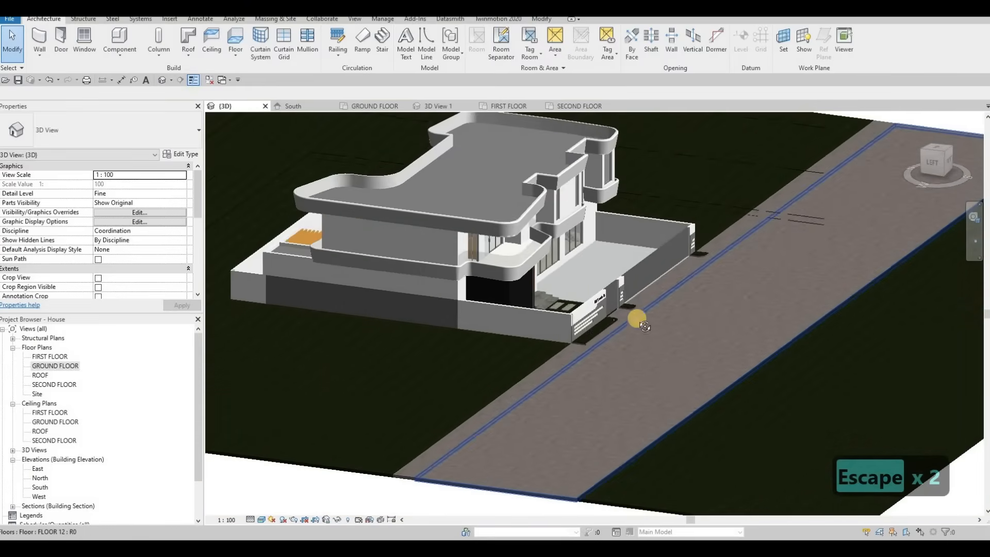
middle_click_drag(637, 321, 871, 320)
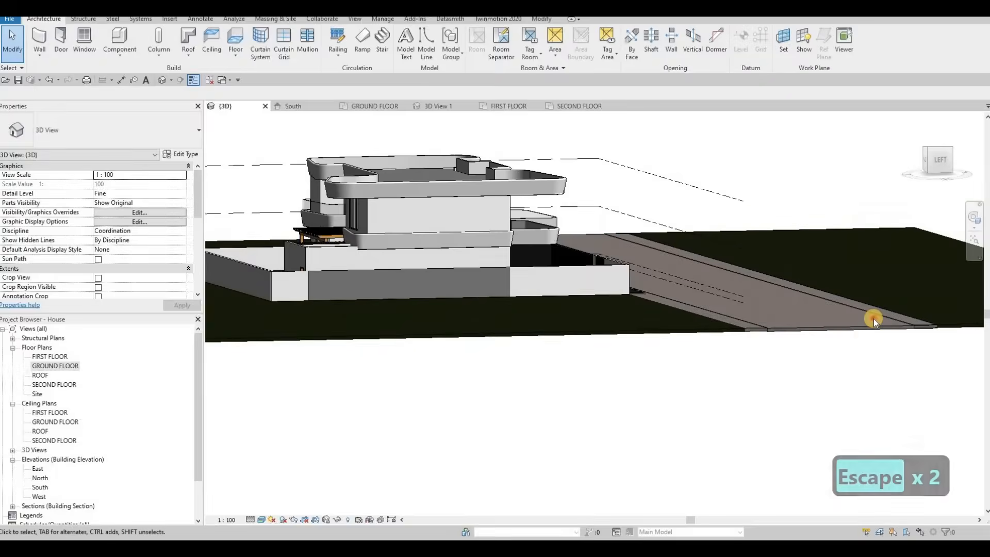
scroll(874, 319, "up", 3)
Edit the road floor's boundary, stretching its edges to meet both sidewalk strips, and finish the sketch.
left_click(697, 221)
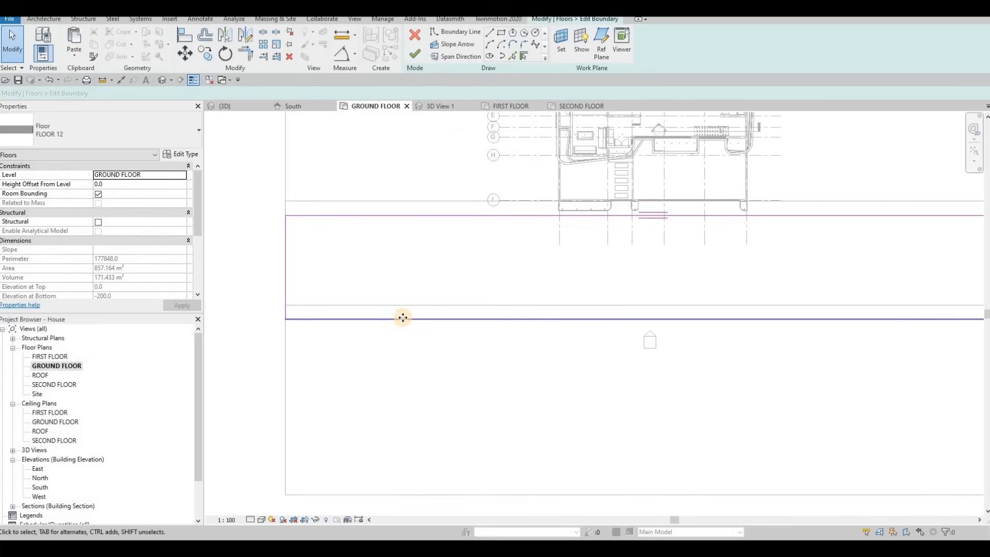
left_click(407, 305)
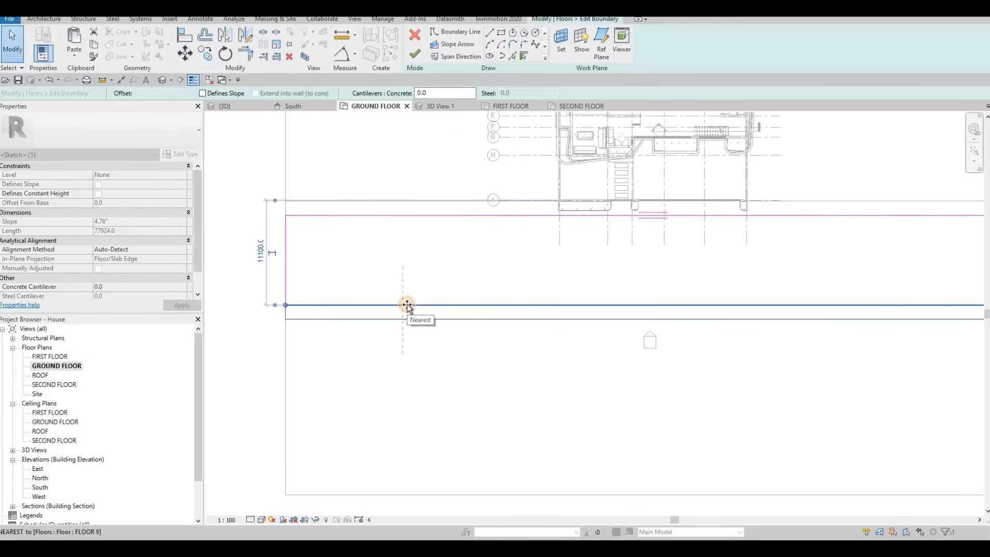
left_click_drag(407, 317, 407, 317)
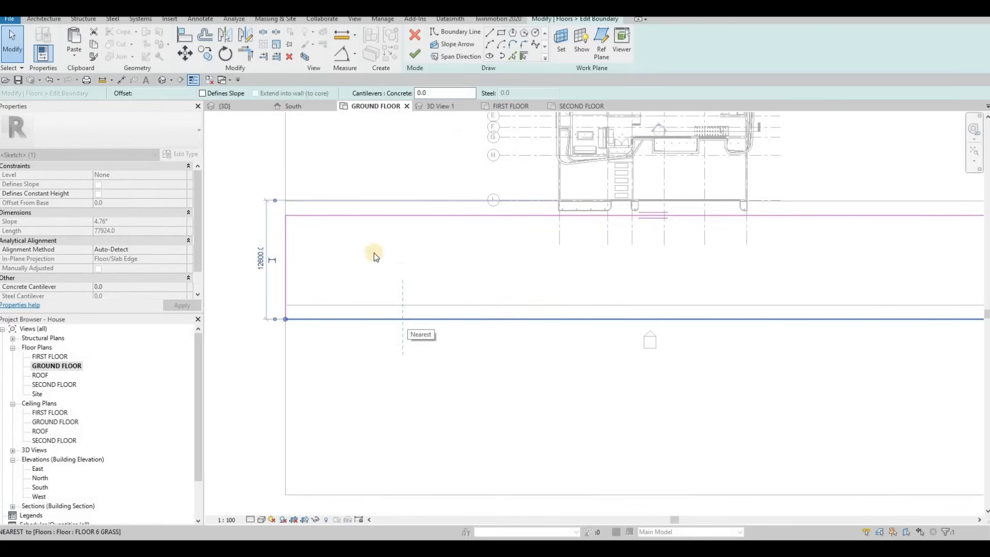
middle_click_drag(355, 216, 383, 239)
key("Escape")
left_click_drag(387, 239, 387, 224)
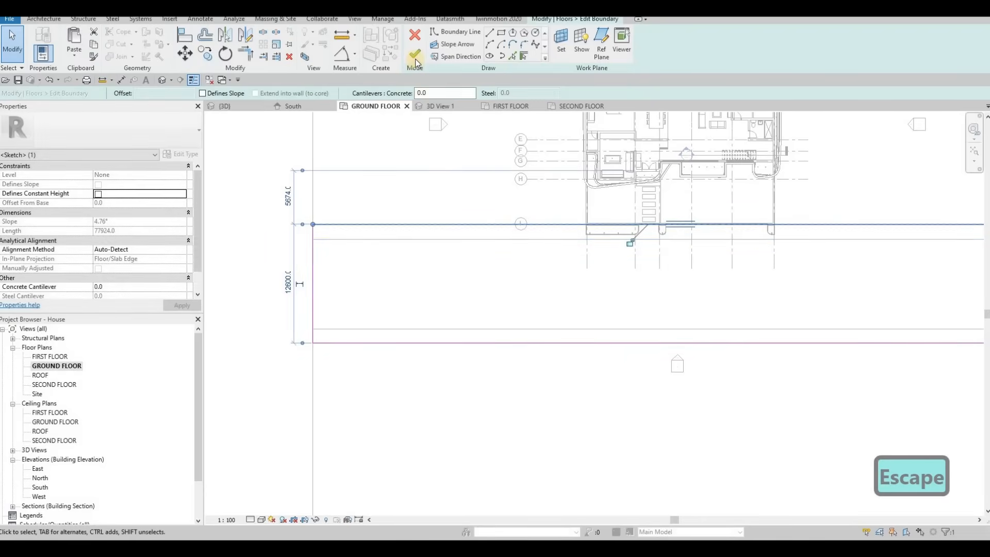
left_click(416, 54)
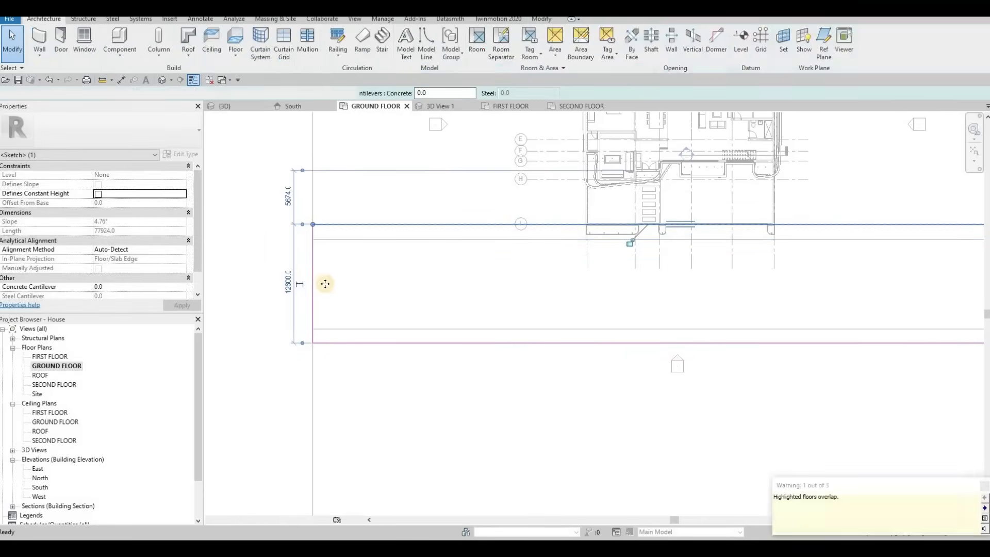
Set the road floor's height offset from level to -200.
key("Escape")
key("Escape")
left_click(312, 278)
left_click(231, 107)
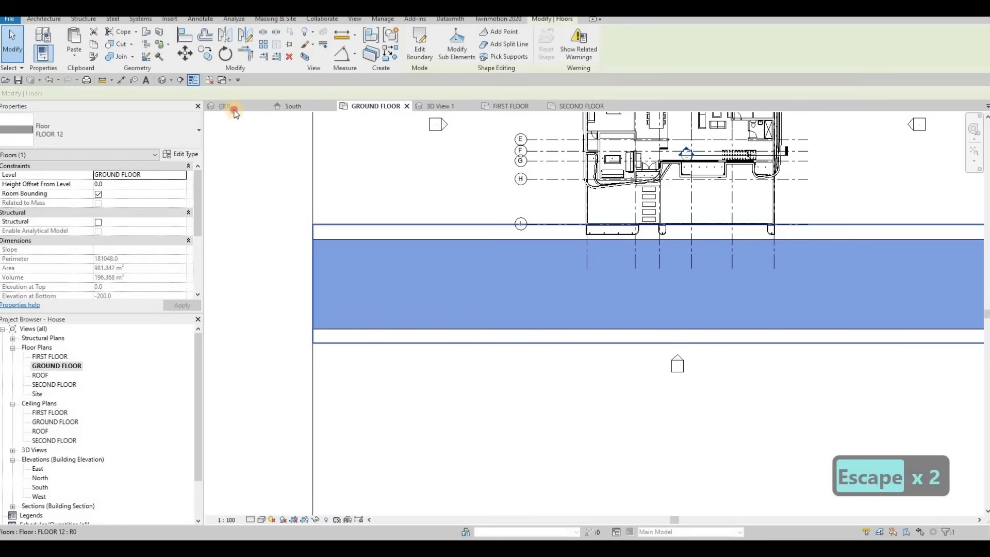
middle_click_drag(347, 261, 504, 304, "shift")
scroll(504, 304, "up", 1)
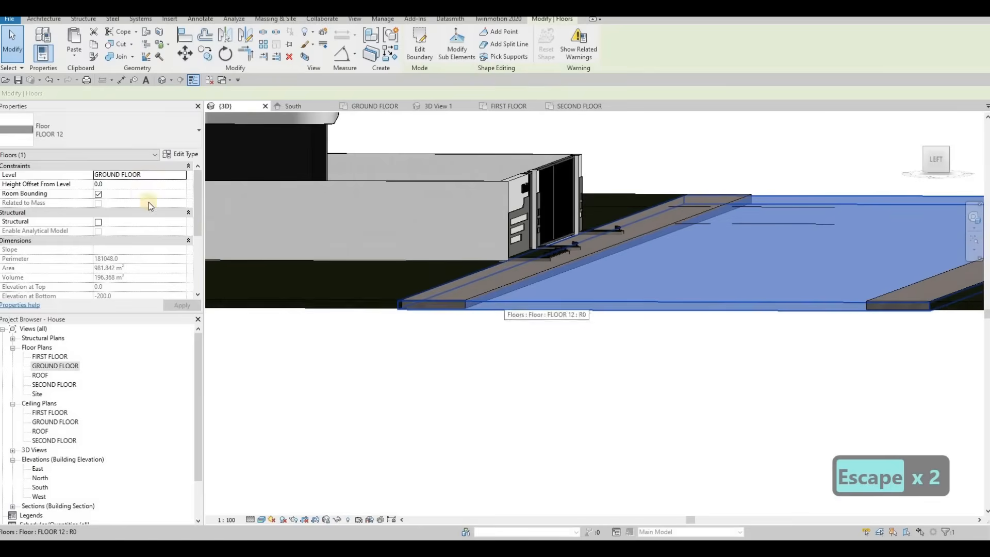
left_click(118, 184)
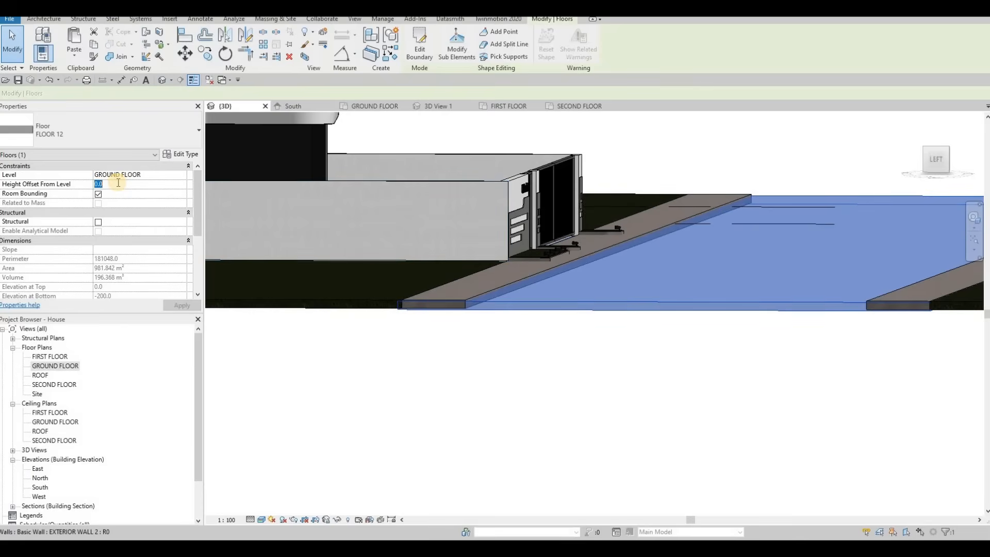
type("-2")
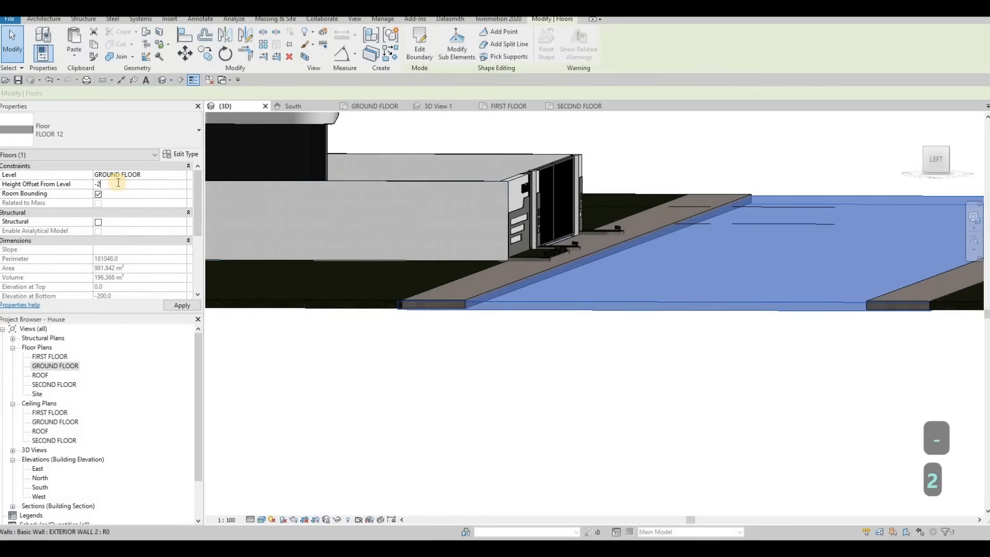
type("00")
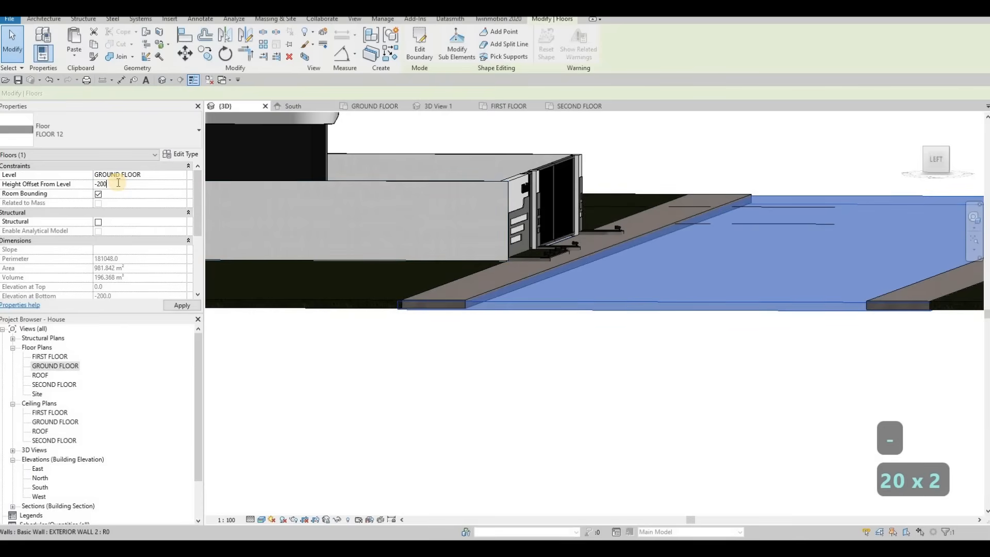
left_click(183, 304)
left_click(382, 319)
left_click(440, 289)
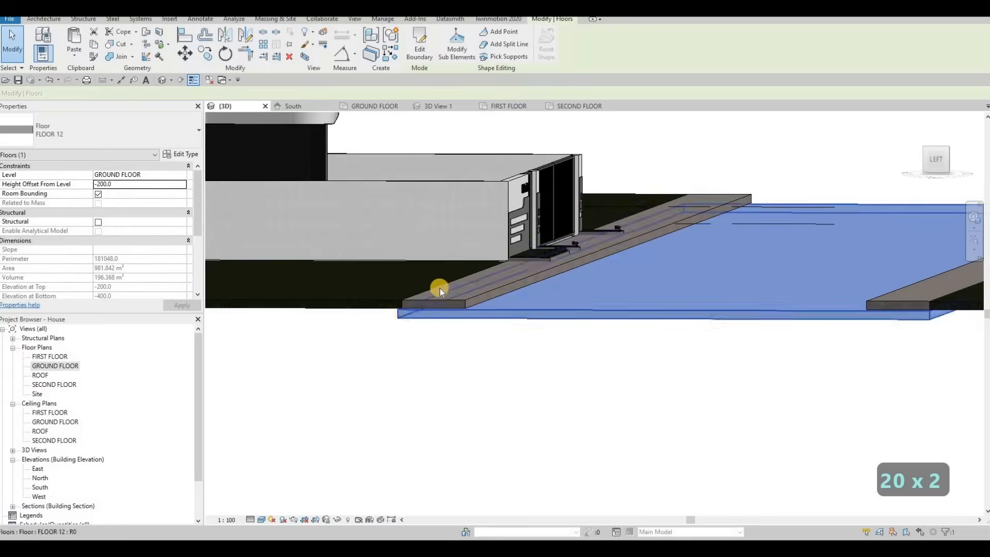
Set the sidewalk floor's height offset from level to 0.
scroll(440, 289, "up", 5)
key("Escape")
key("Escape")
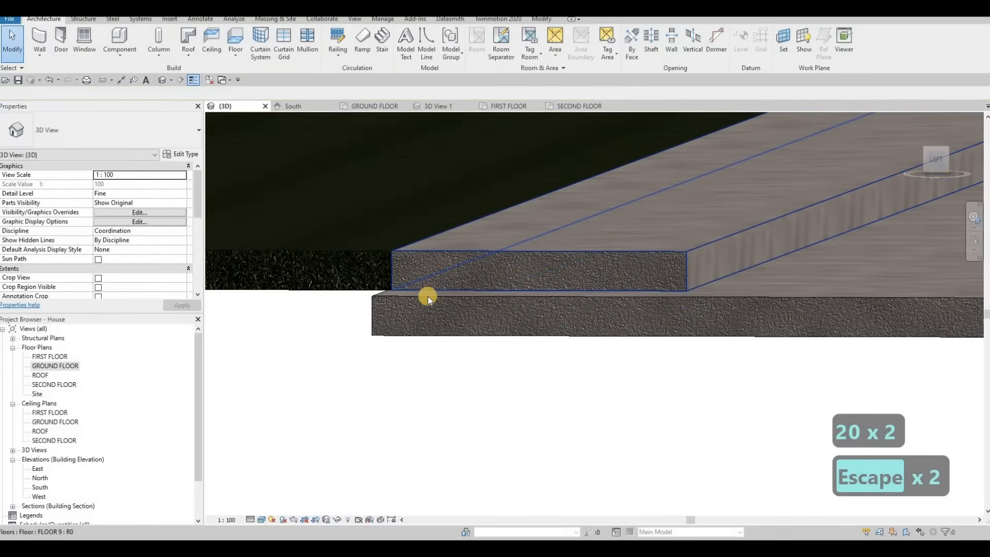
left_click(449, 276)
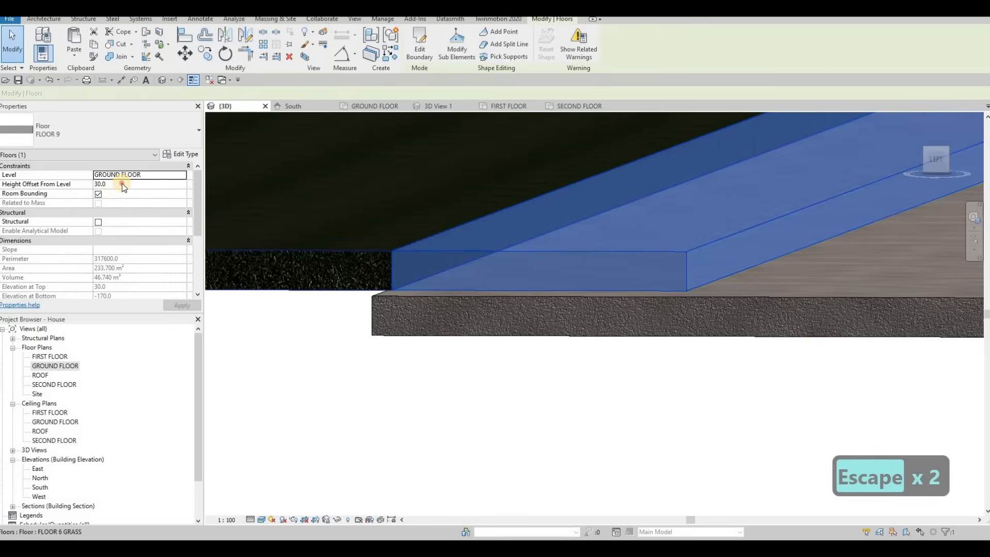
type("0")
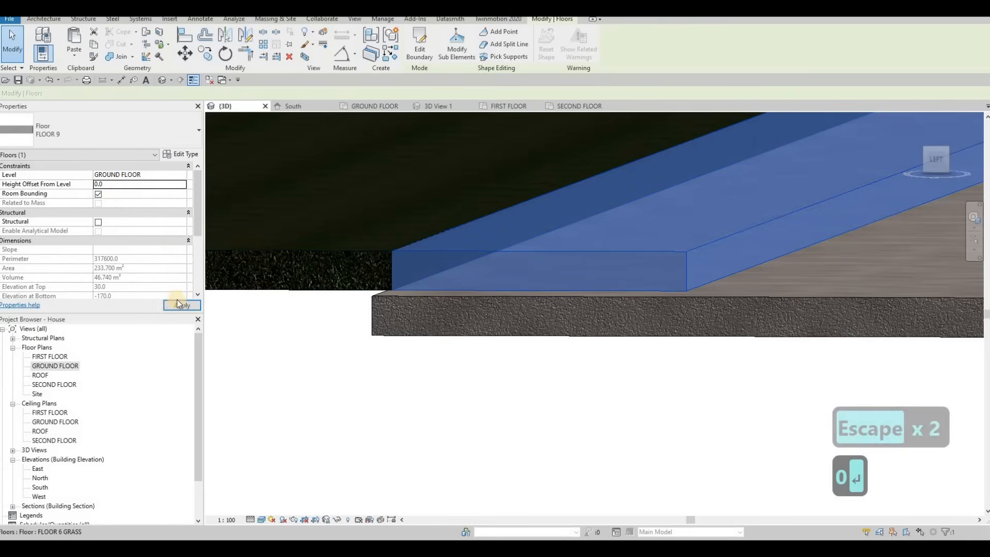
key("Return")
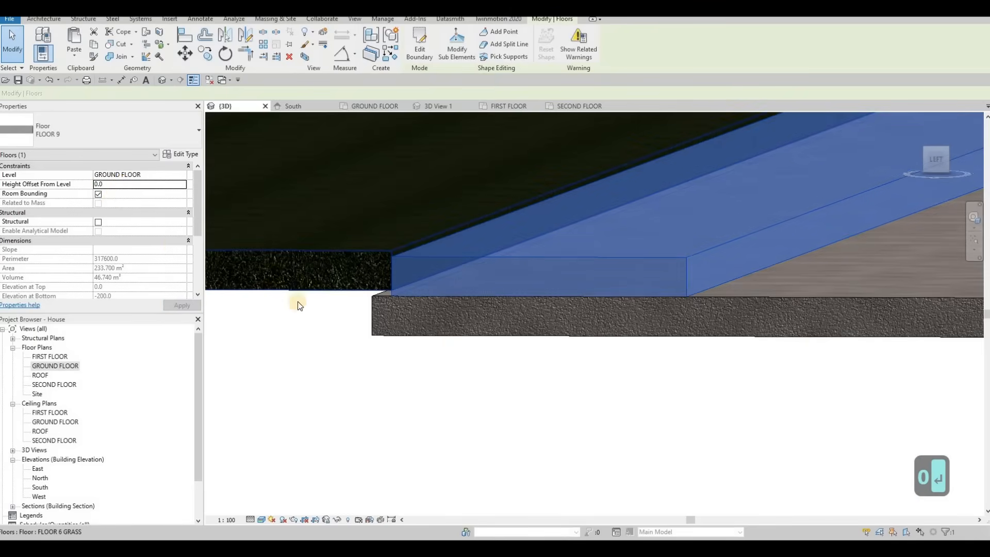
Orbit and zoom along the street in the 3D view to examine how the sidewalk and road floors meet.
middle_click_drag(299, 305, 449, 261, "shift")
key("Escape")
middle_click_drag(402, 335, 638, 190, "shift")
scroll(638, 190, "up", 2)
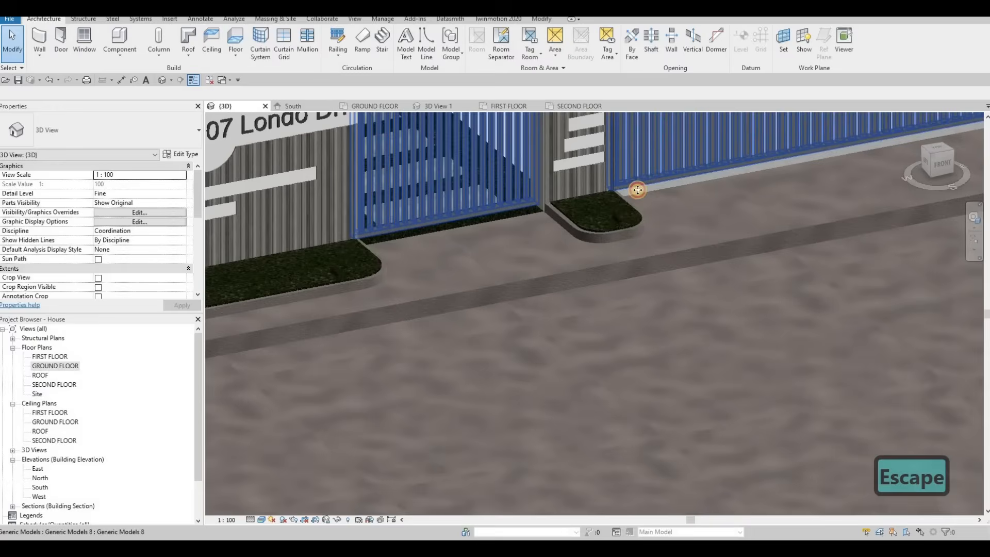
left_click(614, 208)
scroll(610, 222, "down", 2)
scroll(471, 298, "down", 2)
key("Escape")
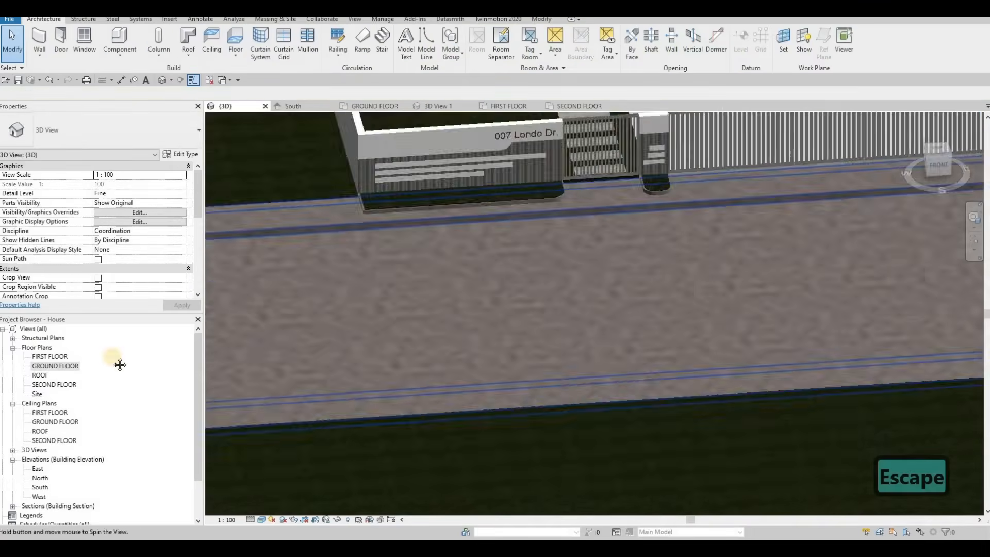
middle_click_drag(119, 364, 98, 379, "shift")
middle_click_drag(512, 204, 444, 361)
left_click(457, 206)
middle_click_drag(502, 173, 567, 150, "shift")
scroll(562, 256, "up", 4)
middle_click_drag(561, 256, 501, 310, "shift")
scroll(534, 271, "up", 3)
middle_click_drag(335, 299, 422, 324, "shift")
scroll(425, 337, "down", 4)
middle_click_drag(421, 363, 436, 369, "shift")
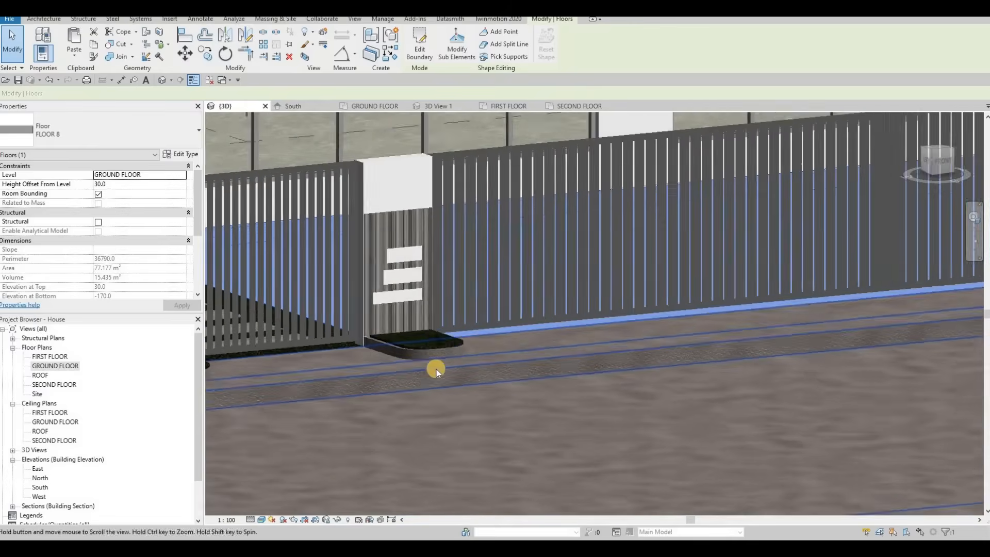
scroll(436, 369, "down", 1)
left_click(414, 369)
middle_click_drag(325, 397, 451, 301)
scroll(450, 320, "down", 5)
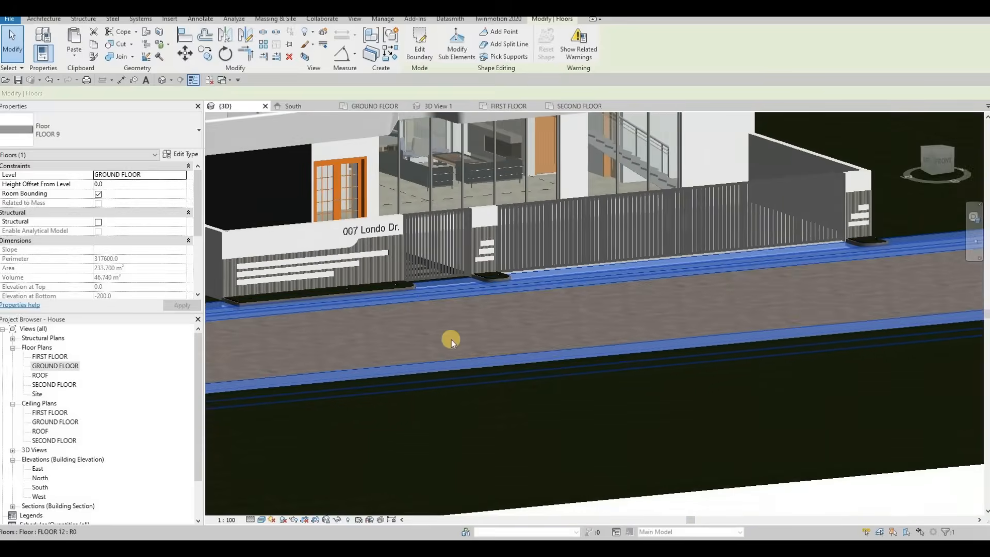
middle_click_drag(451, 339, 310, 284, "shift")
key("Escape")
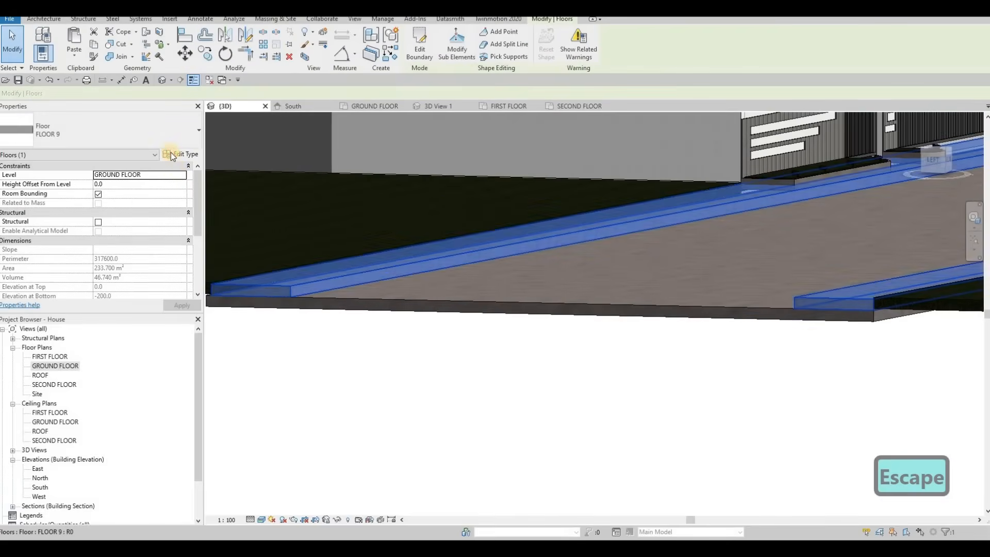
Set the sidewalk floor type's structure layer thickness to 100.
left_click(171, 153)
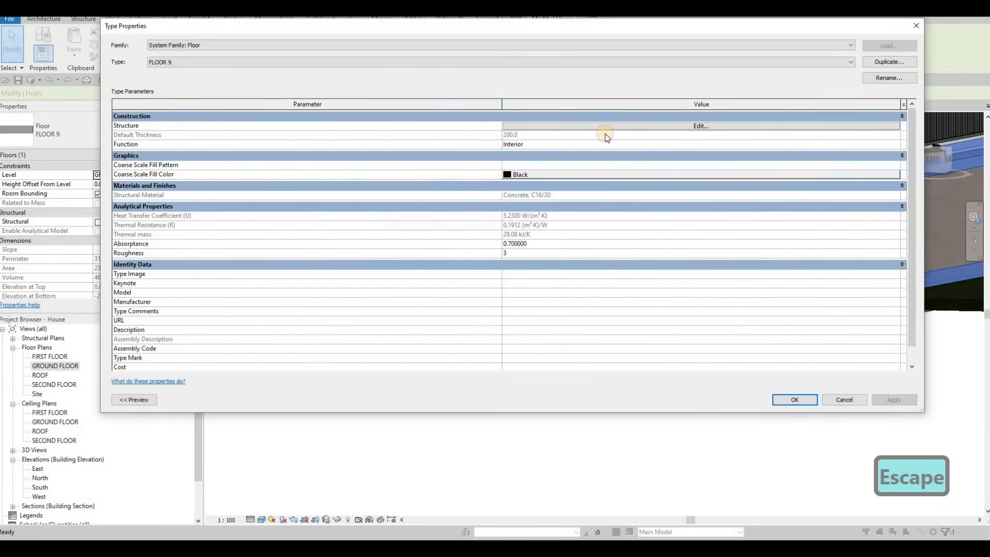
left_click(506, 126)
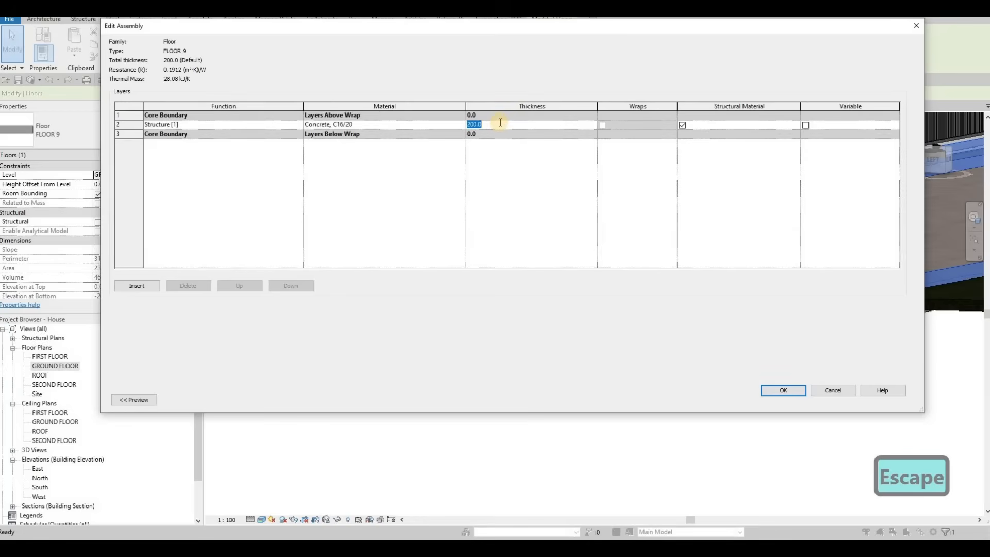
type("100")
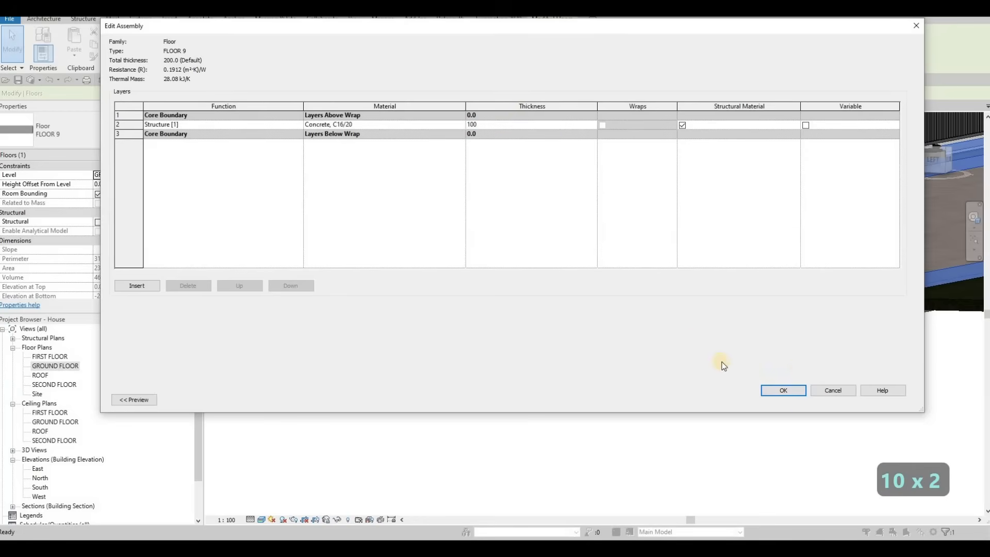
key("Return")
left_click(803, 395)
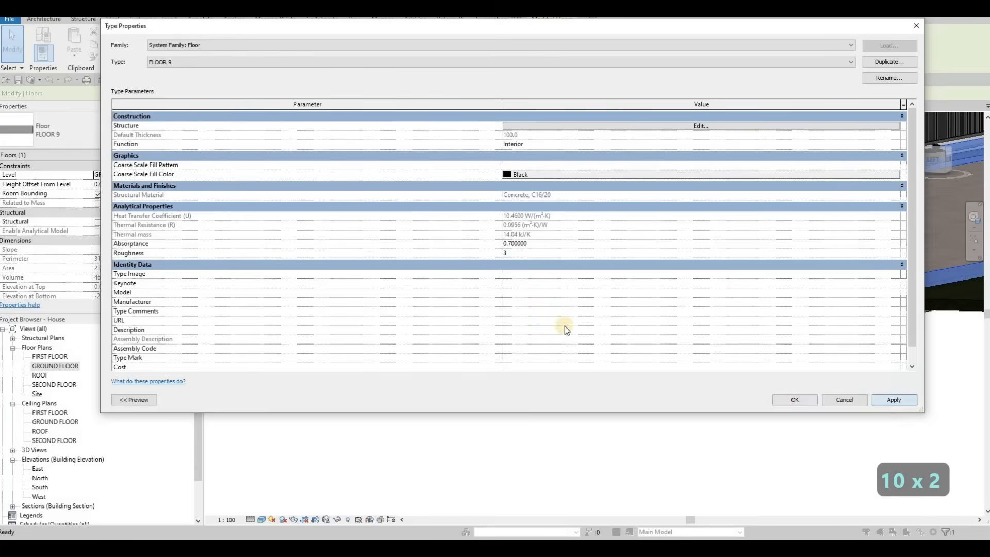
key("Escape")
key("Escape")
Set the road floor's height offset from level to -100.
left_click(356, 311)
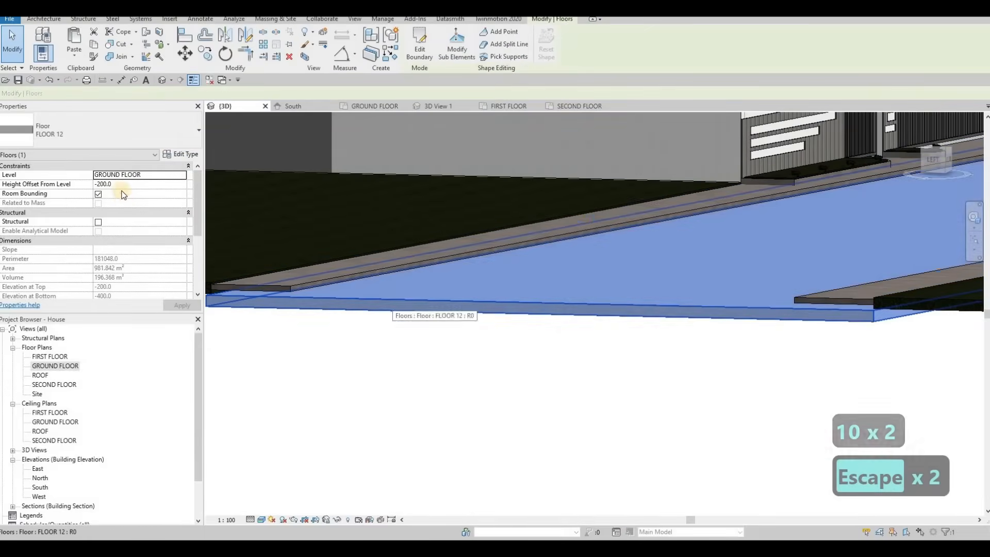
left_click(128, 184)
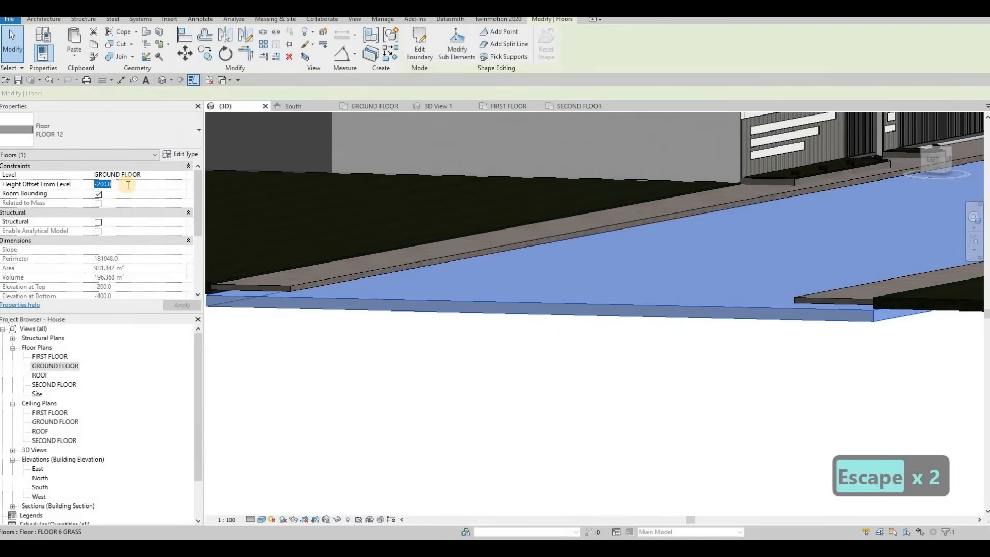
type("-1")
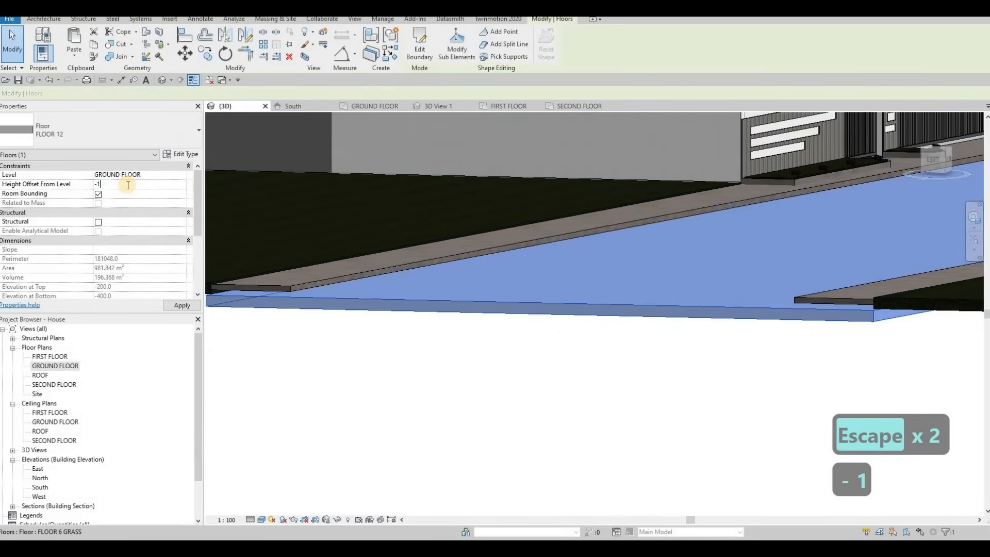
type("00")
left_click(175, 305)
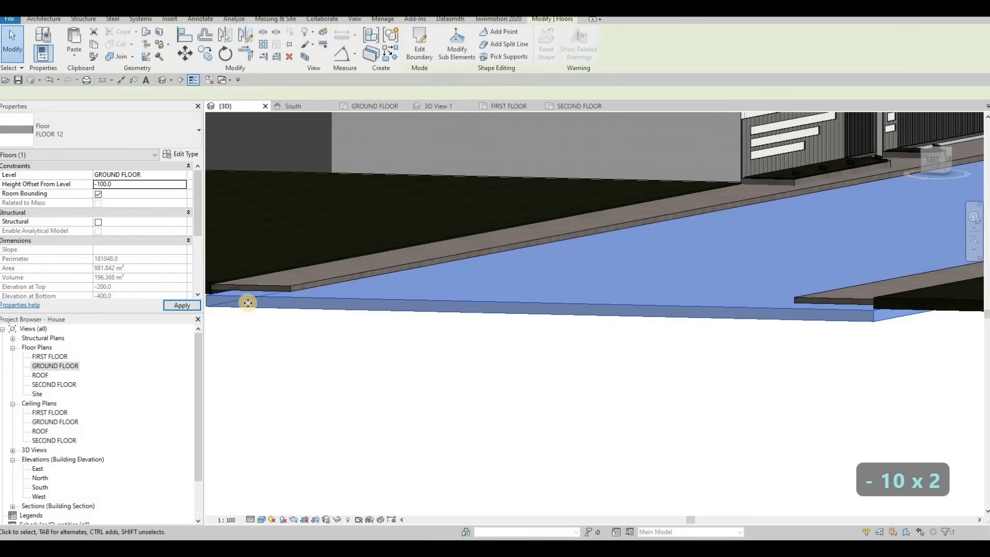
key("Escape")
key("Escape")
Add shape points on both sidewalk edges at each side of the planter recesses in the ground floor plan.
middle_click_drag(578, 311, 521, 306, "shift")
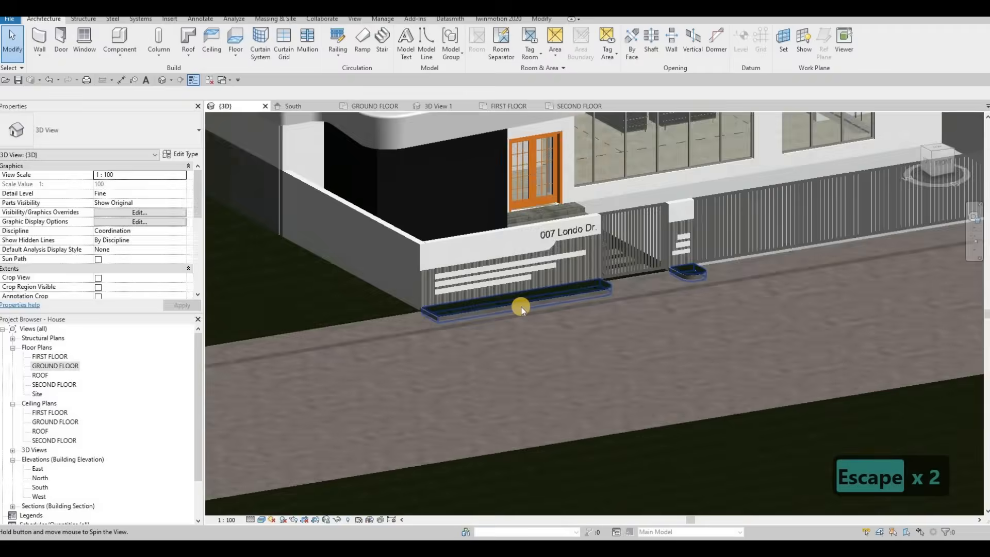
scroll(556, 284, "up", 5)
key("Escape")
key("Escape")
left_click(542, 328)
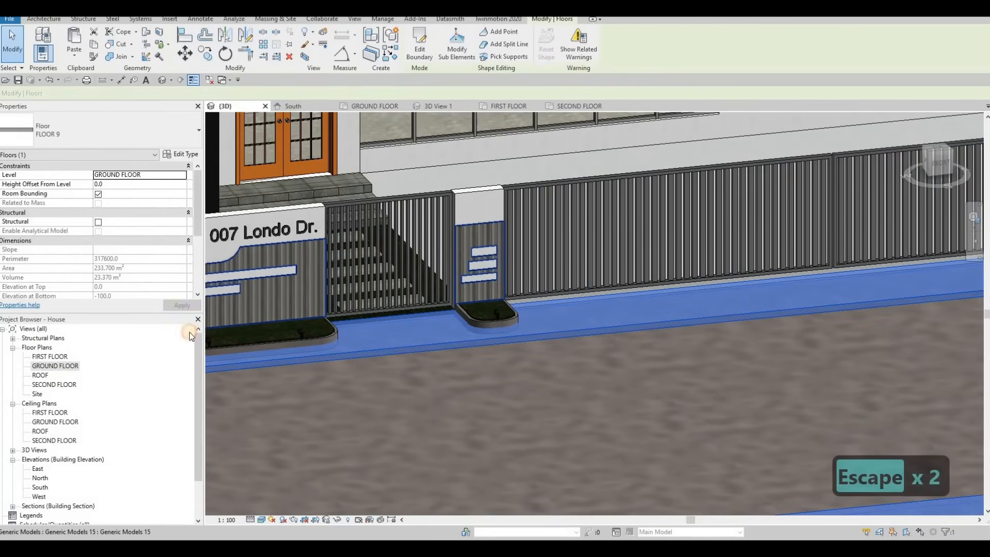
key("Escape")
key("Escape")
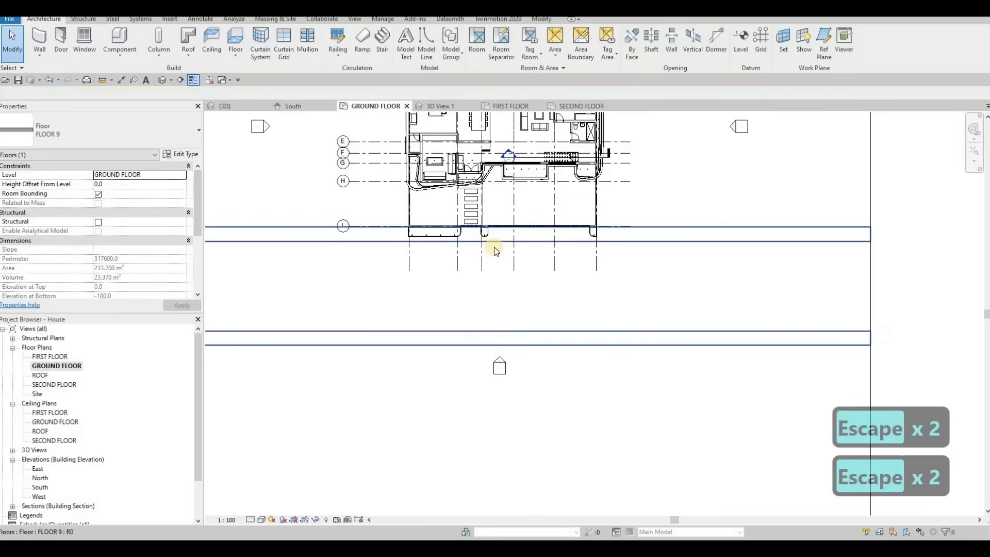
scroll(495, 247, "up", 2)
left_click(488, 239)
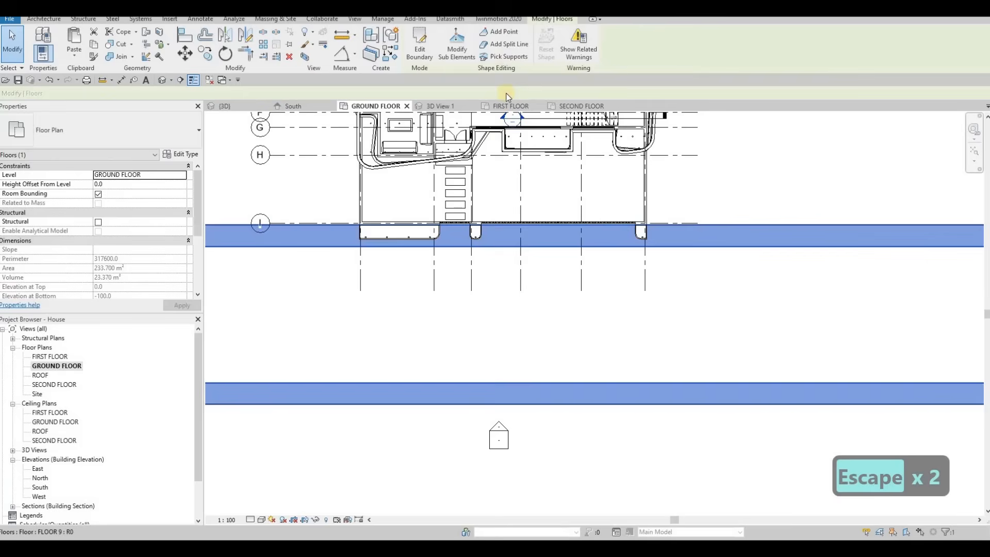
left_click(497, 48)
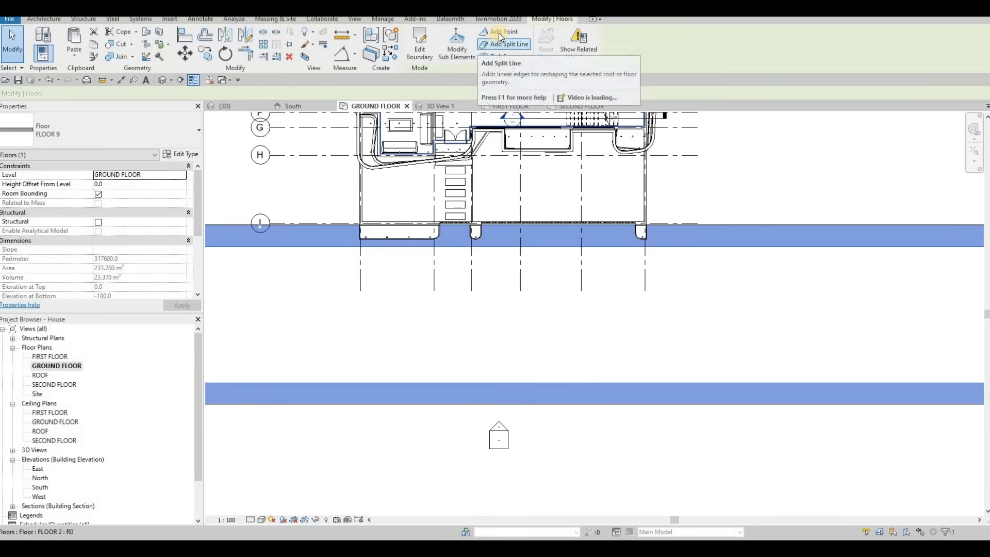
left_click(499, 35)
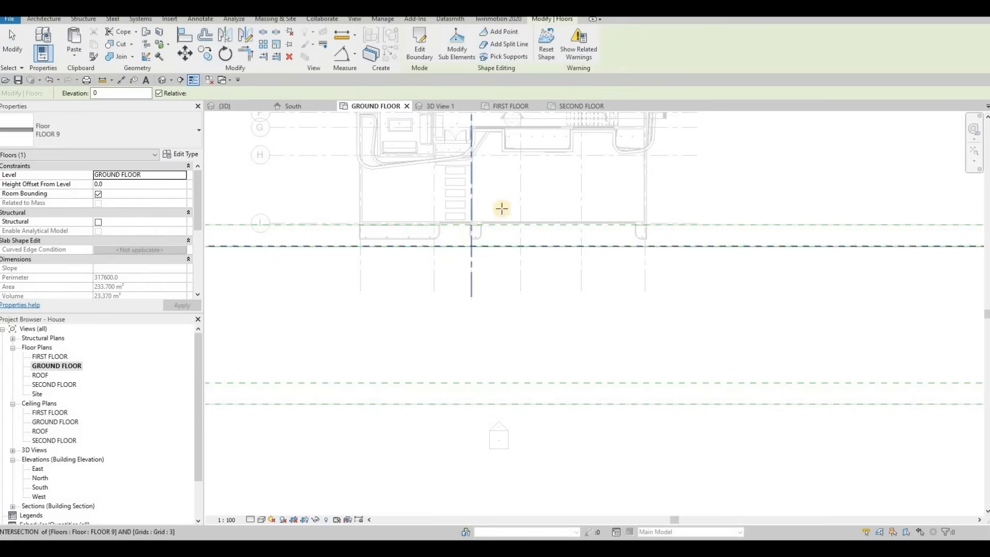
scroll(502, 208, "up", 4)
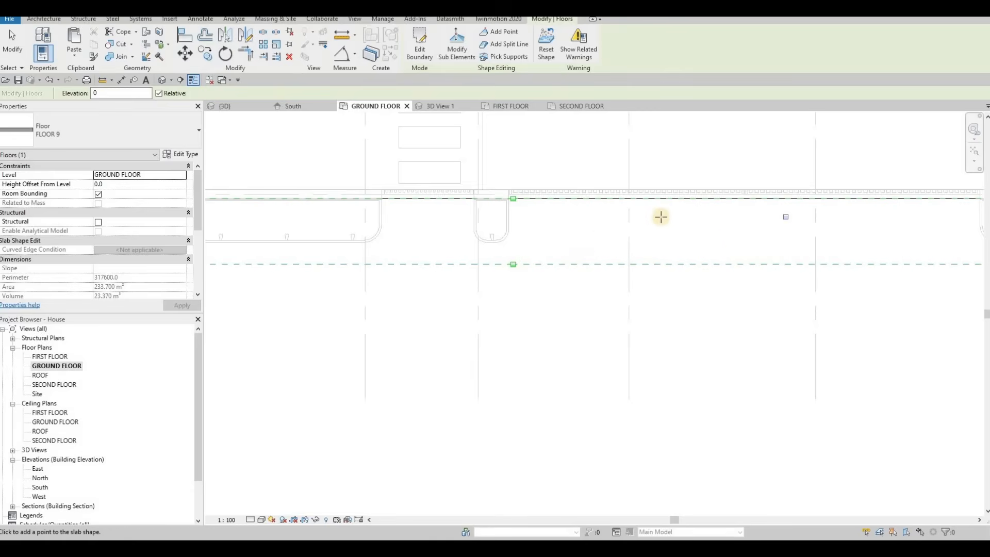
middle_click_drag(786, 217, 549, 224)
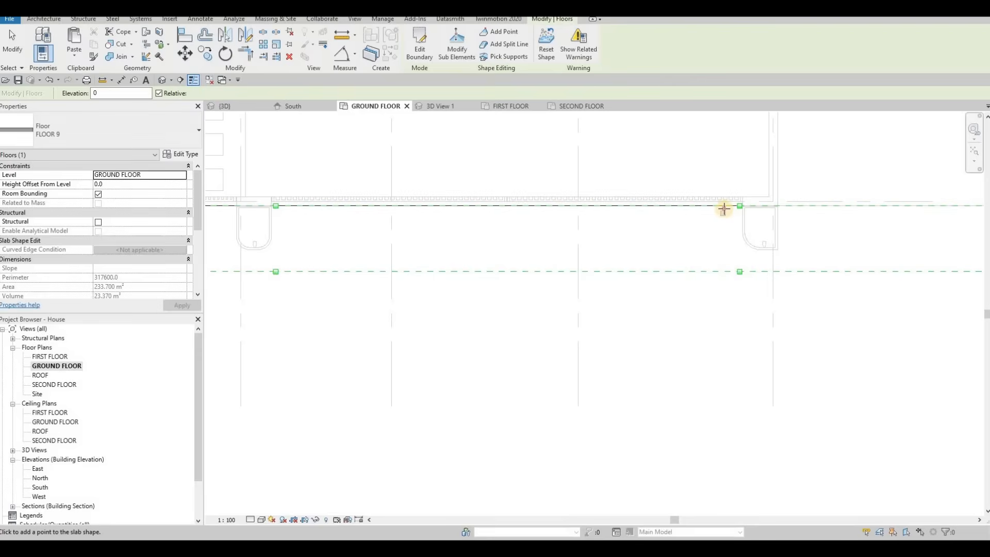
left_click(725, 270)
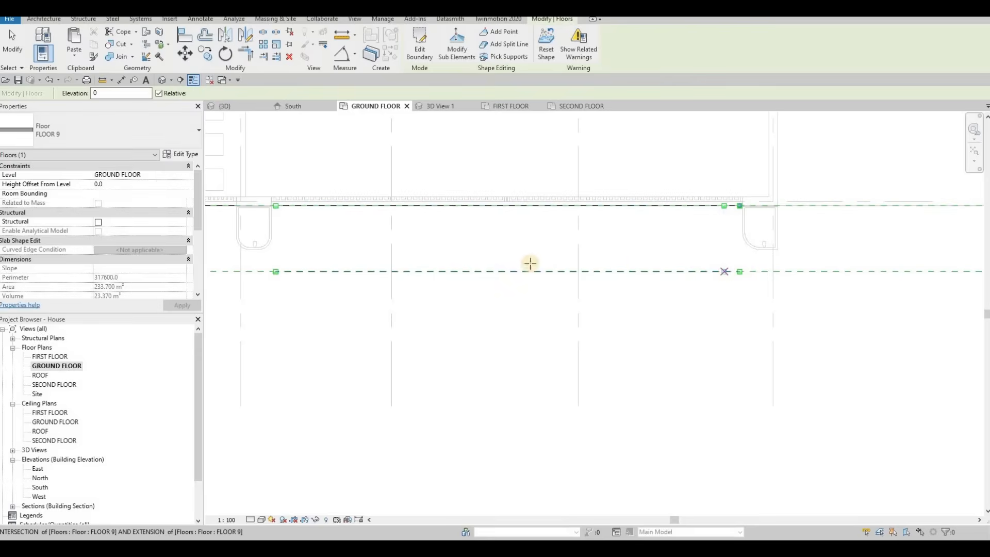
middle_click_drag(404, 208, 569, 210)
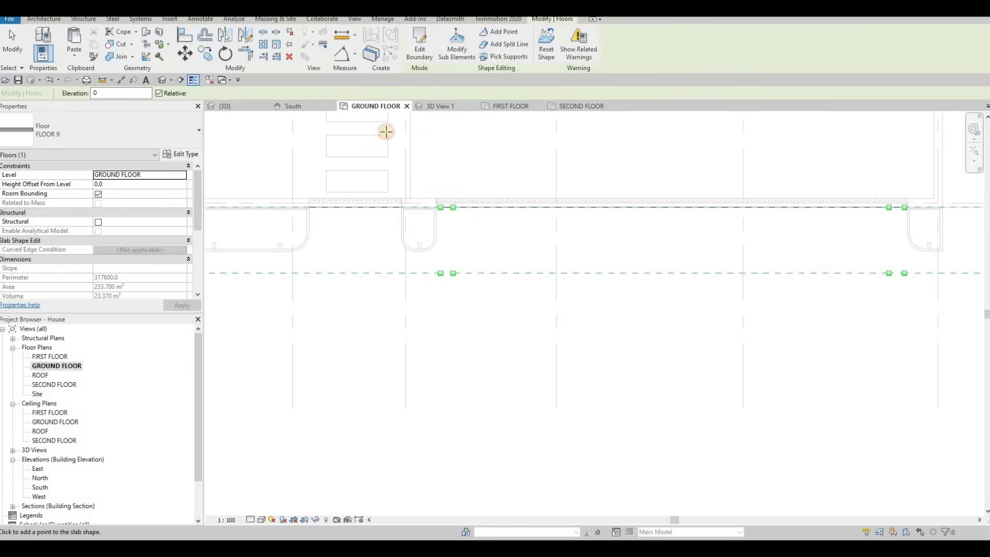
Set the elevation of the sidewalk's shape point beside the planter to 20 in the 3D view.
key("ctrl+Tab")
key("Escape")
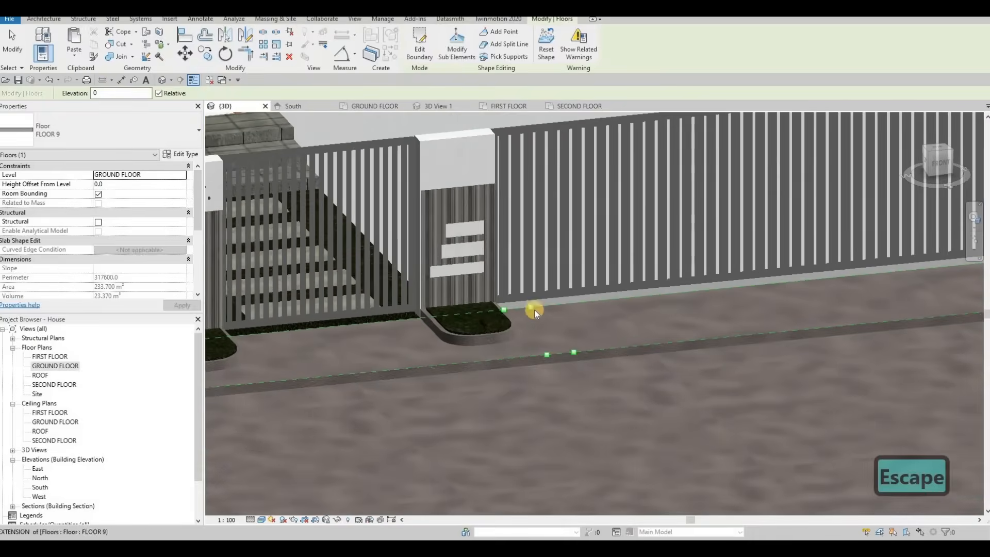
key("Escape")
scroll(531, 304, "up", 3)
left_click(529, 304)
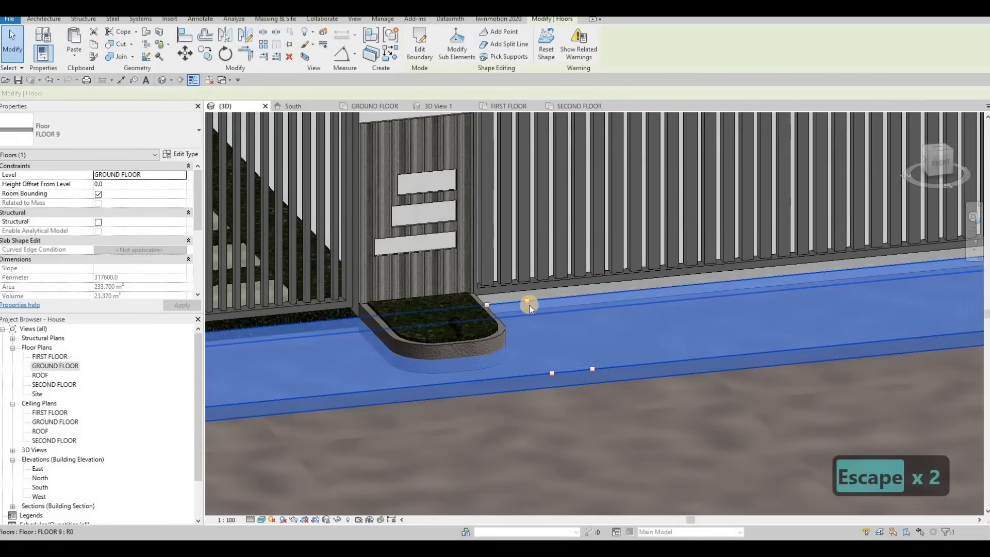
key("Escape")
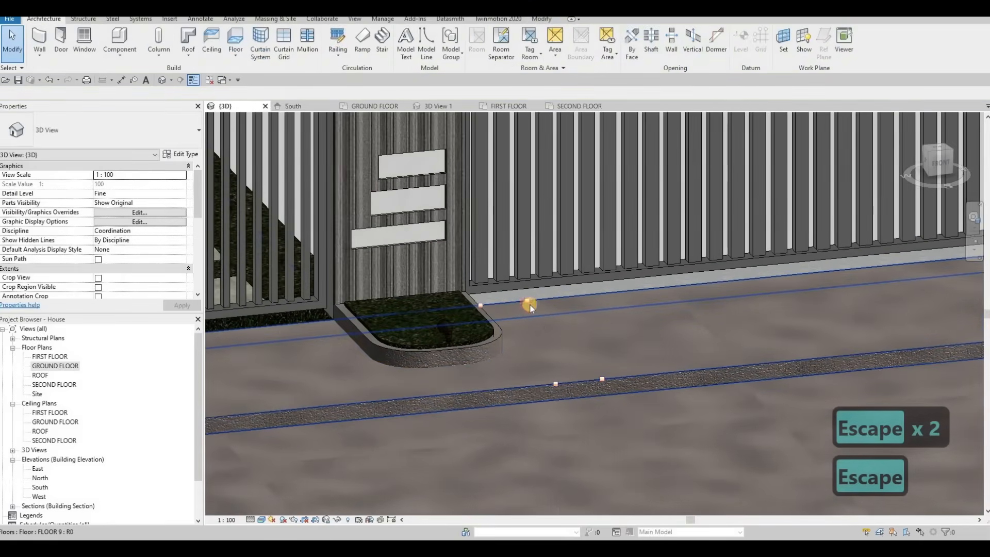
key("Tab")
left_click(542, 339)
key("Escape")
left_click(528, 303)
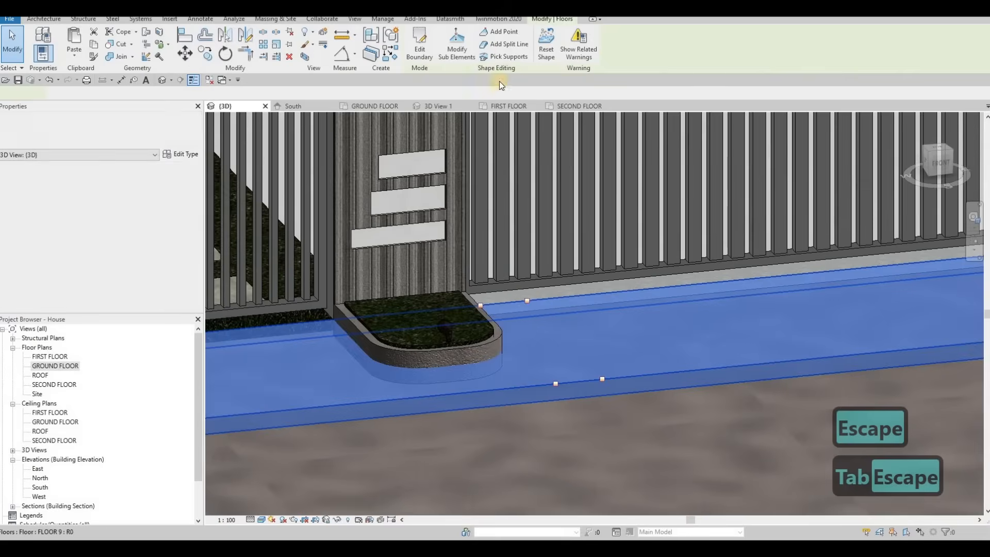
left_click(456, 44)
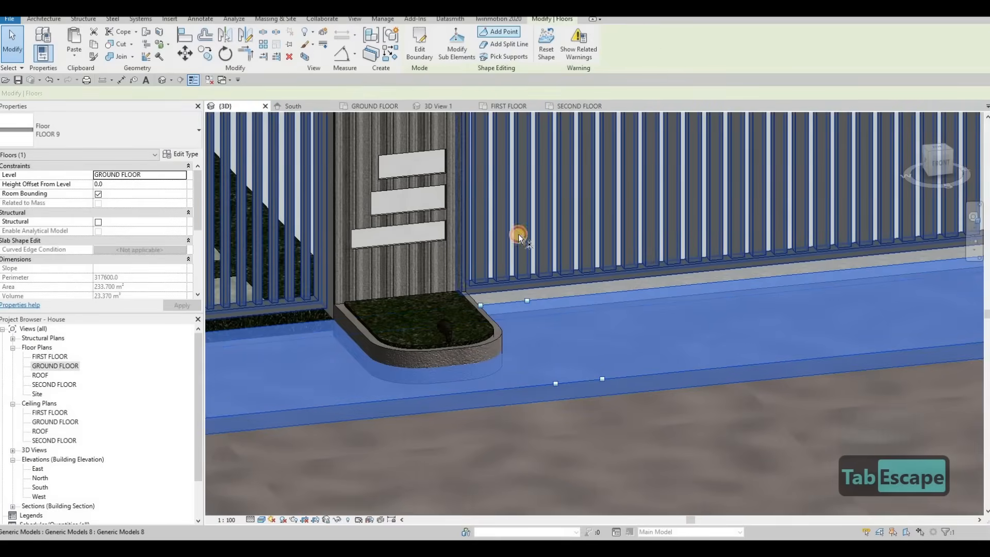
left_click(525, 300)
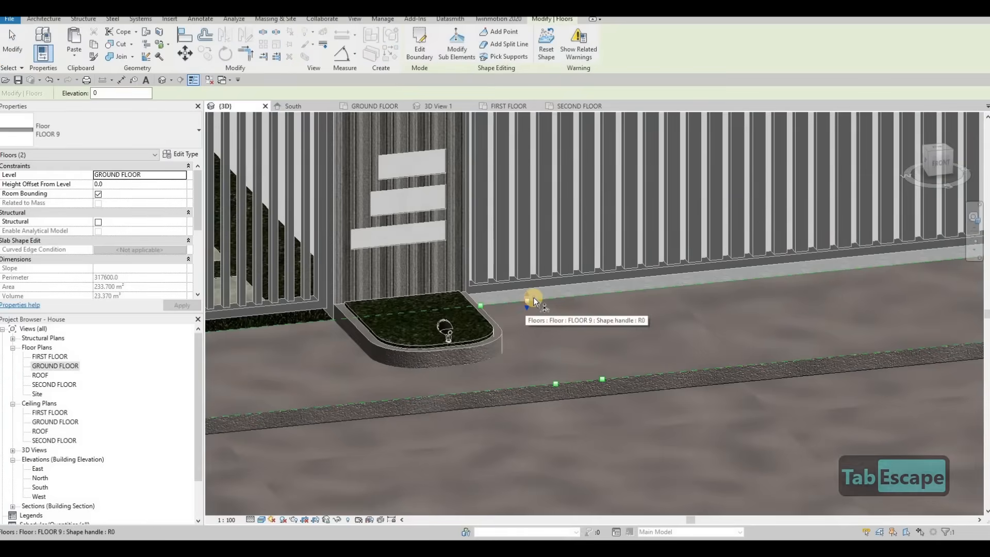
left_click(533, 298)
type("20")
key("Return")
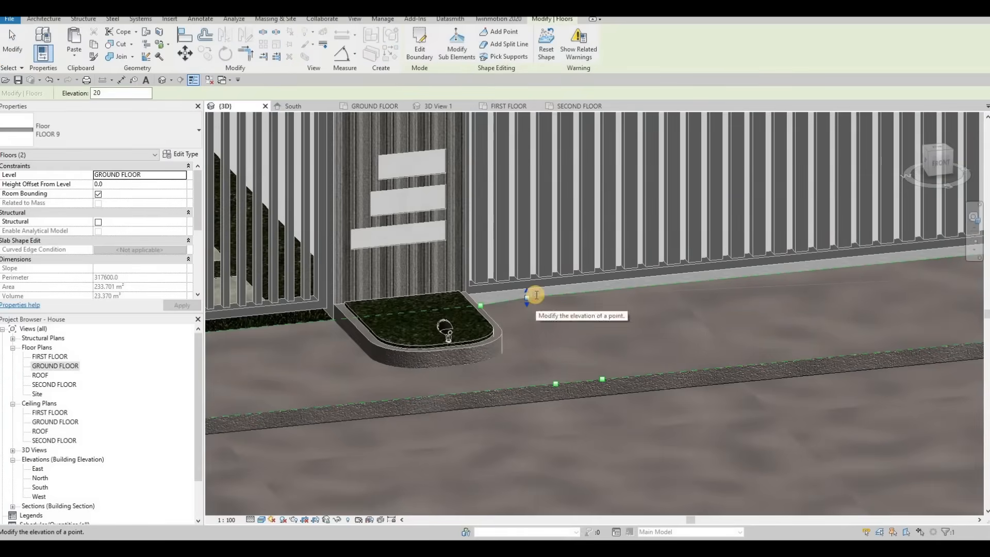
Set the elevation of the sidewalk's shape point beside the planter to -90 in the 3D view.
left_click(532, 290)
type("-")
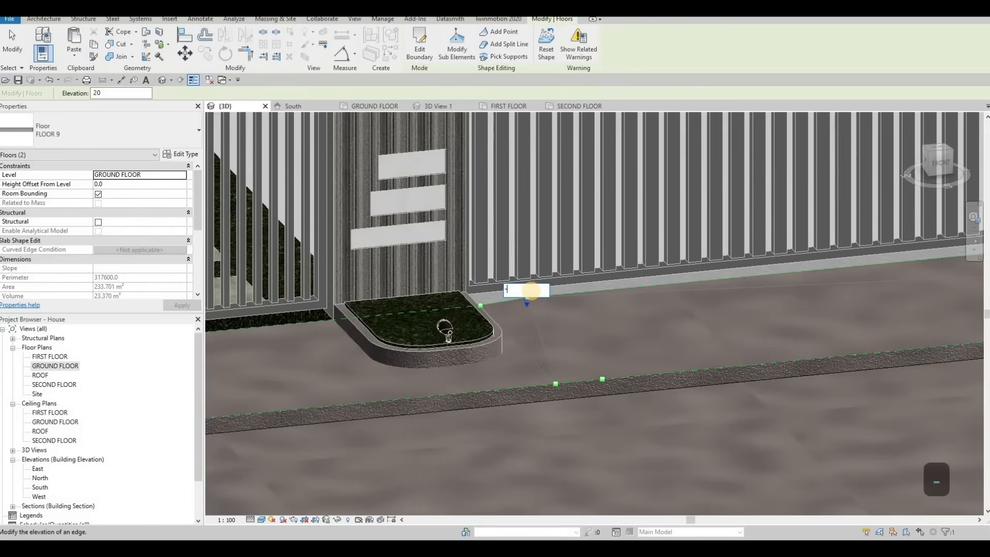
type("90")
key("Return")
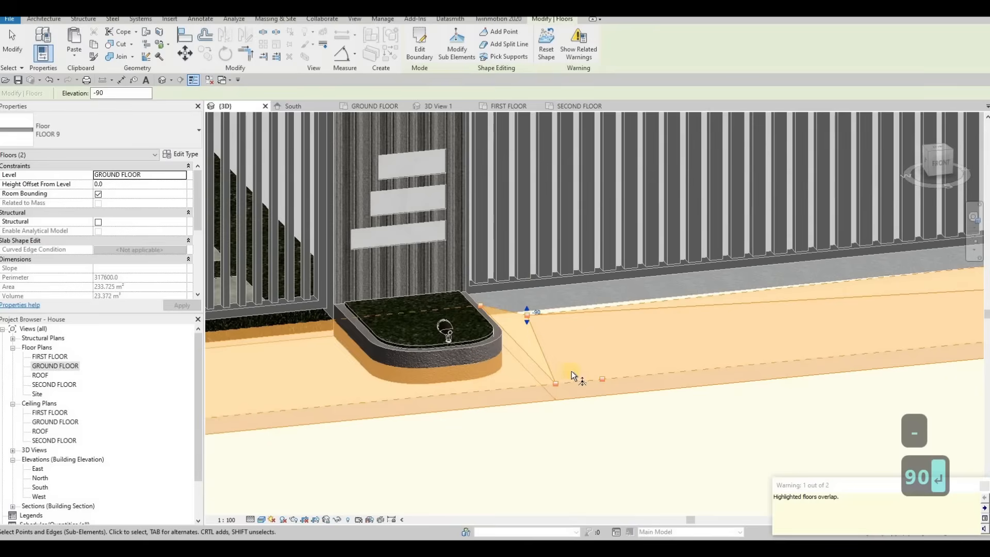
key("Escape")
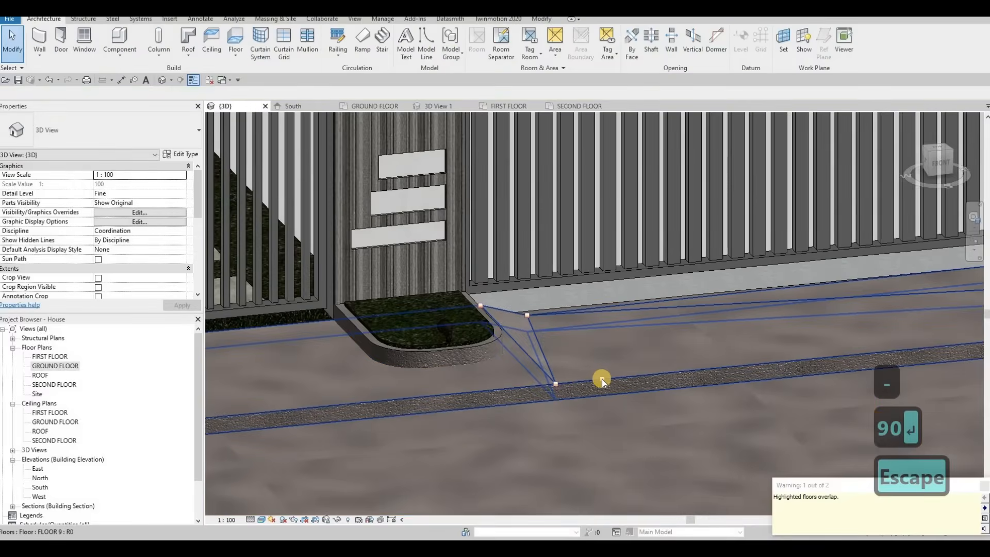
Set the elevation of the matching shape point on the sidewalk's curb edge beside the planter to -90.
middle_click_drag(589, 376, 661, 336, "shift")
left_click(662, 336)
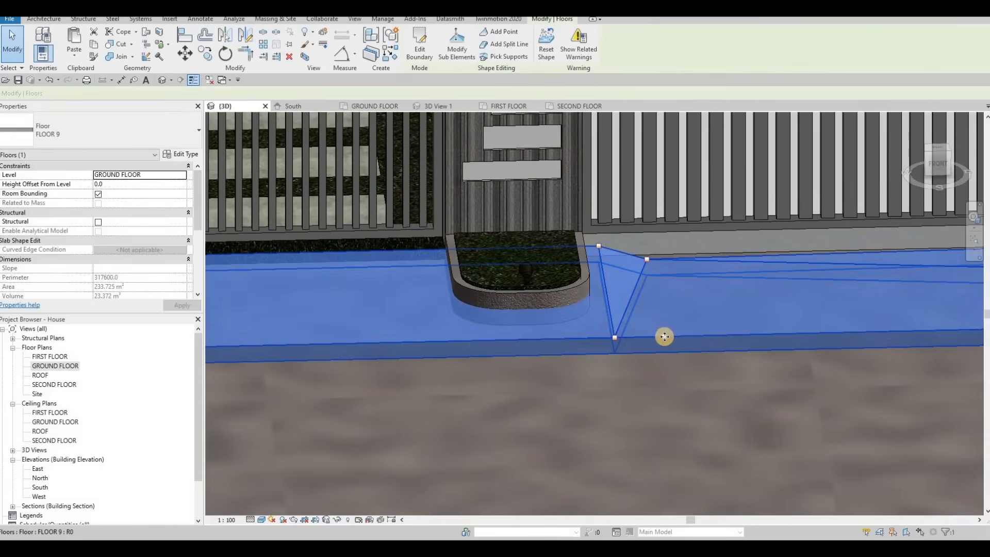
key("Escape")
key("Tab")
left_click(668, 333)
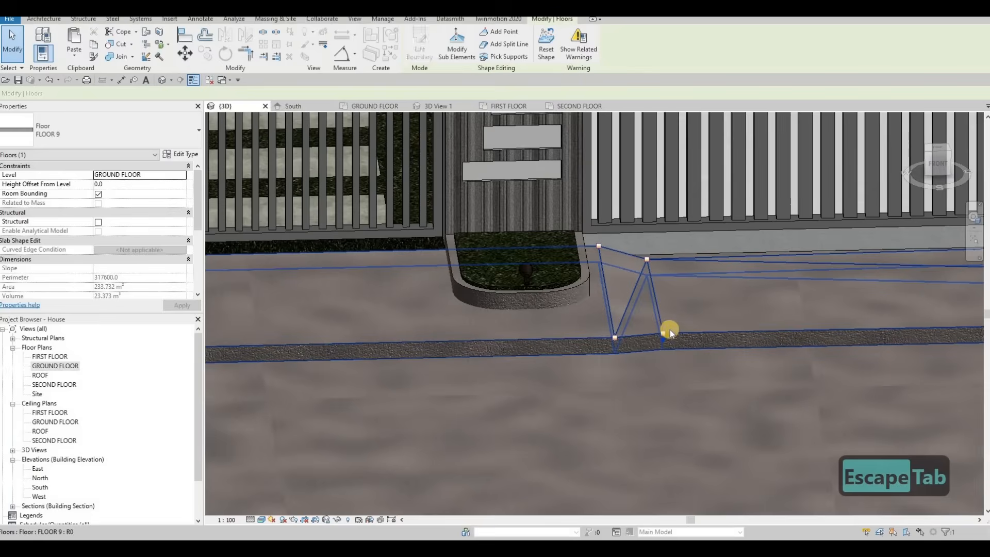
left_click(670, 330)
left_click(670, 329)
type("-90")
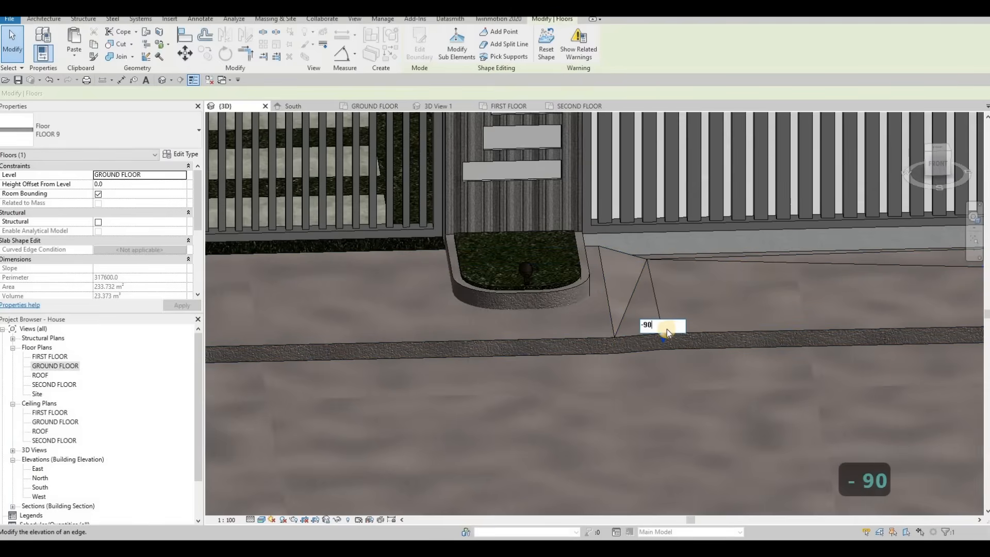
key("Return")
key("Escape")
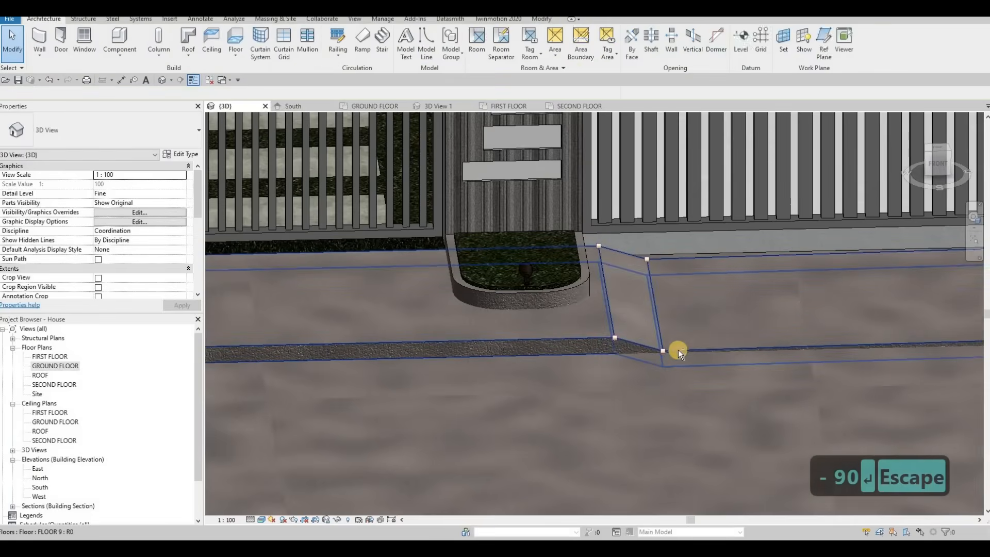
Set the elevation of the sidewalk's inner shape point beside the other planter to -90.
scroll(680, 351, "down", 1)
middle_click_drag(690, 355, 266, 358)
scroll(490, 355, "down", 1)
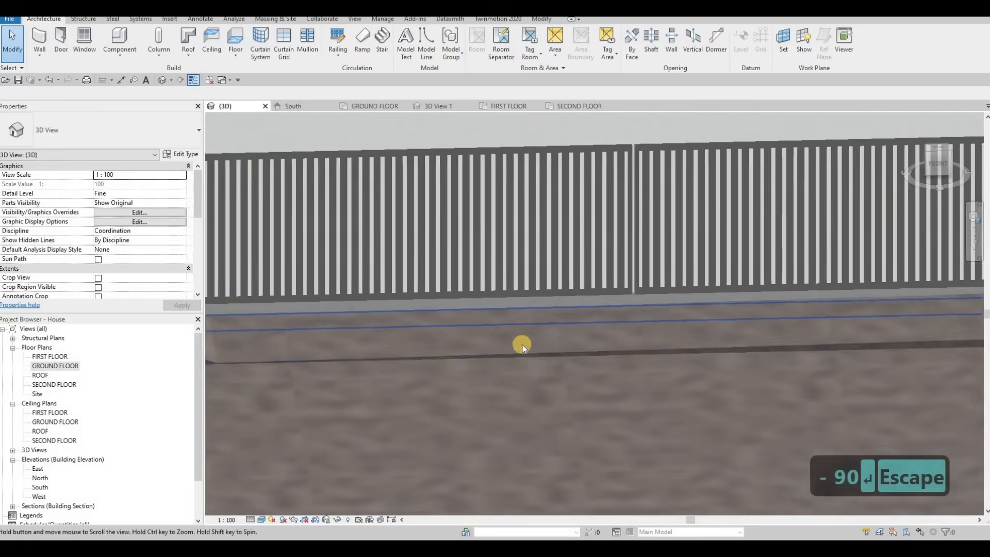
middle_click_drag(522, 345, 243, 347)
middle_click_drag(608, 306, 431, 311)
scroll(629, 296, "up", 2)
scroll(629, 298, "up", 1)
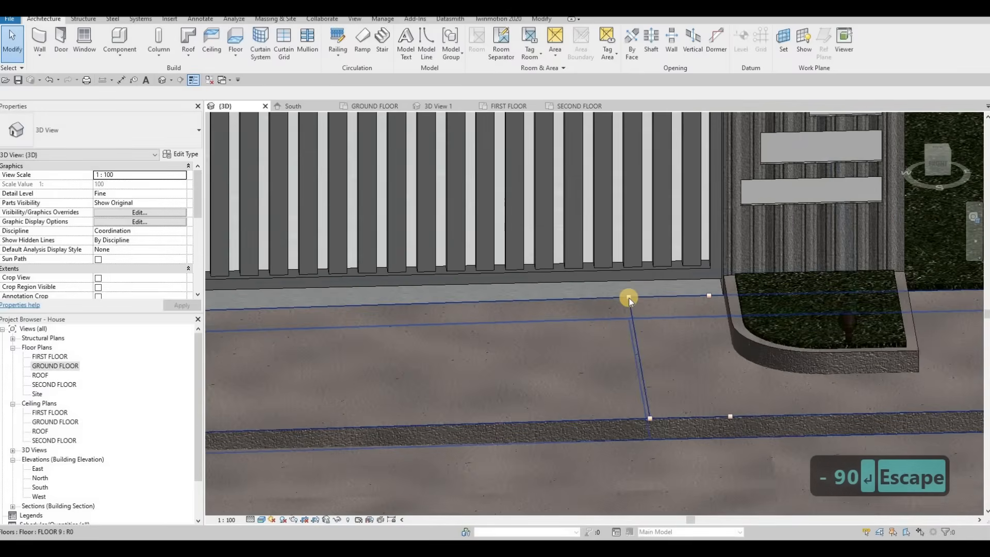
key("Tab")
left_click(634, 296)
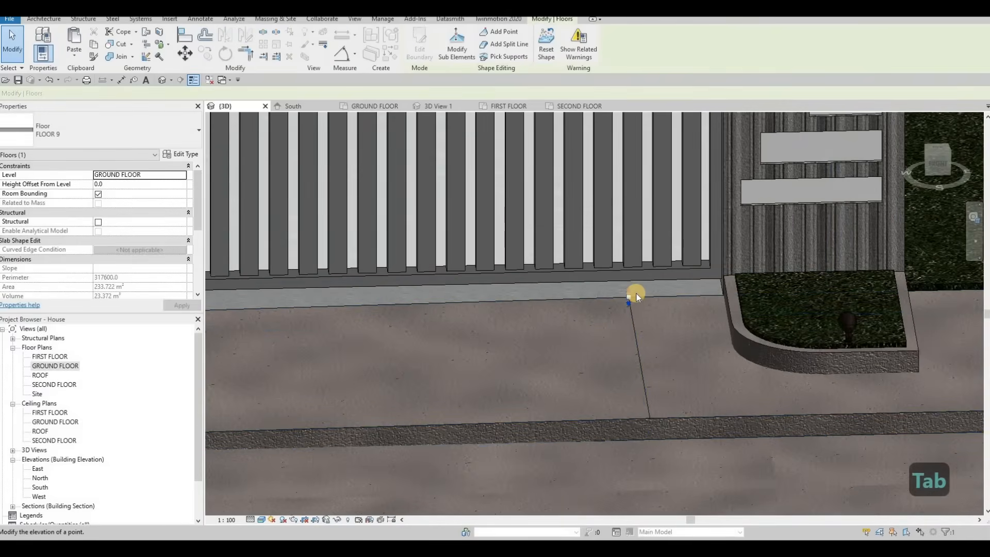
left_click(631, 292)
type("-90")
key("Return")
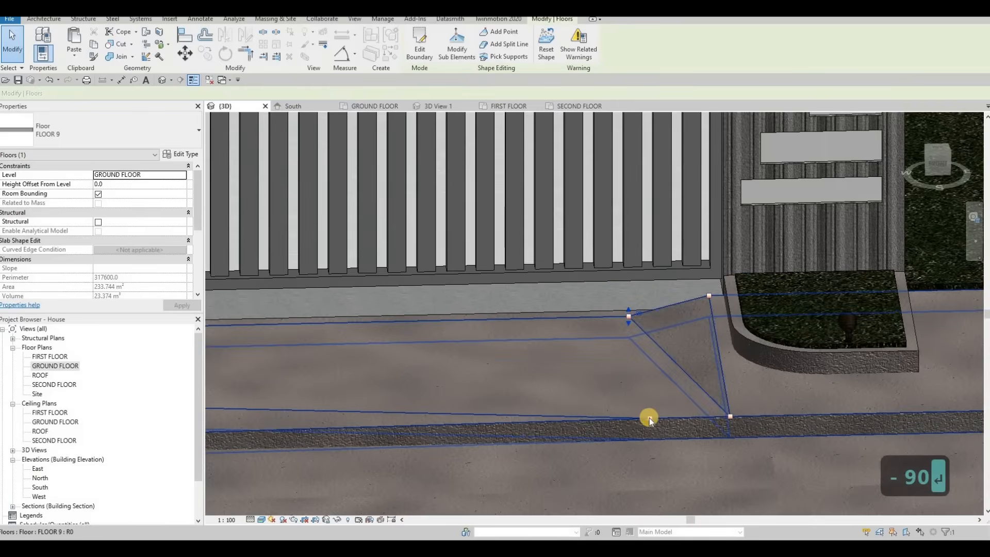
key("Tab")
key("Tab")
key("Tab")
key("Tab")
key("Tab")
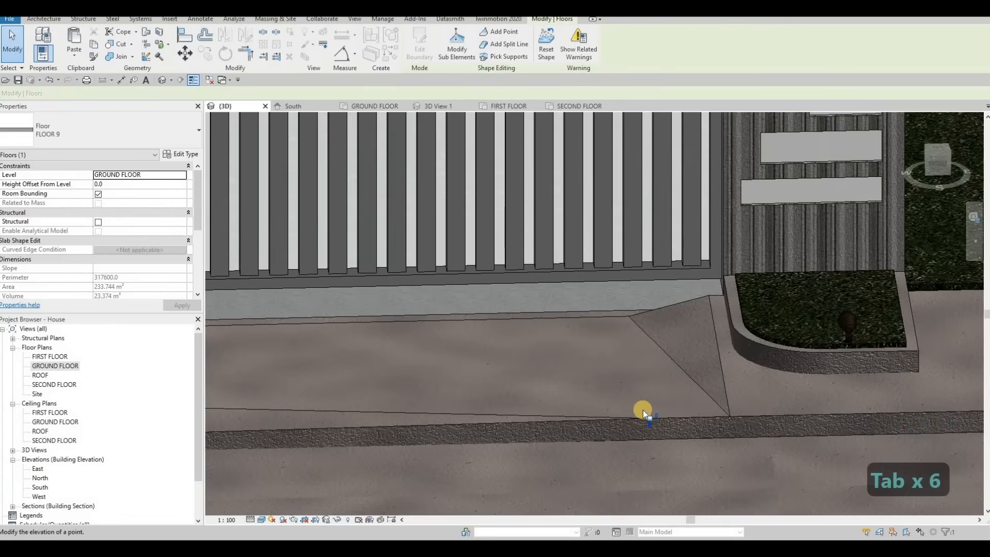
left_click(642, 409)
type("-1")
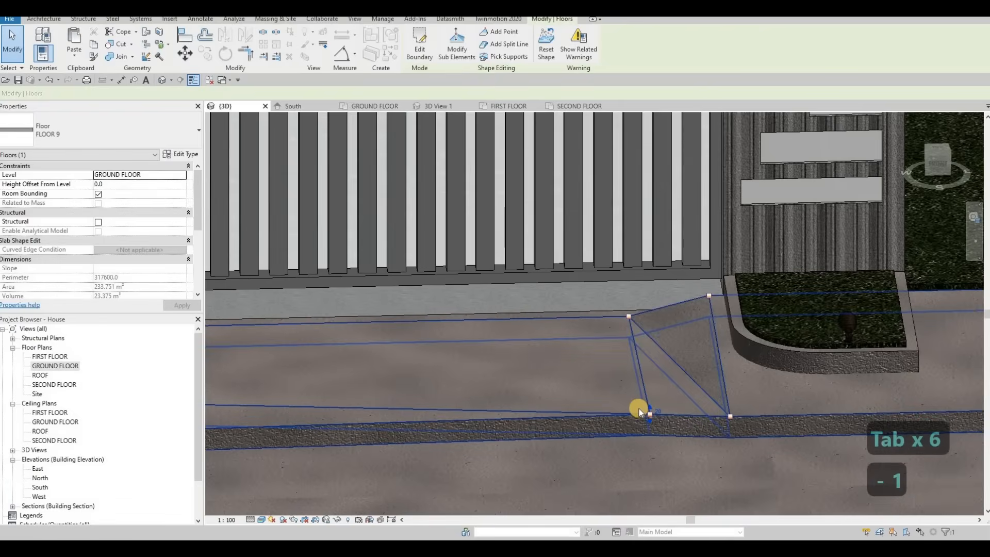
key("BackSpace")
type("90")
key("Return")
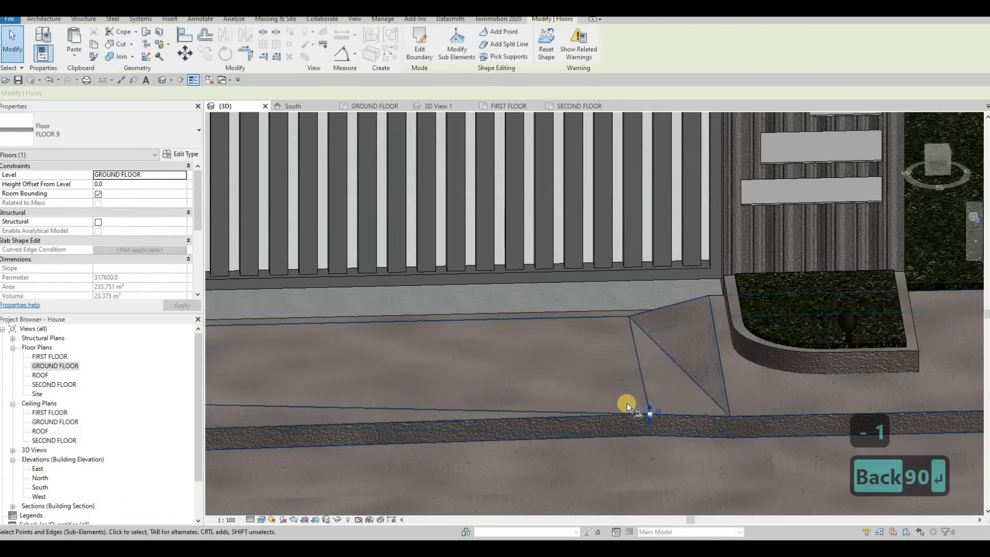
key("ctrl+z")
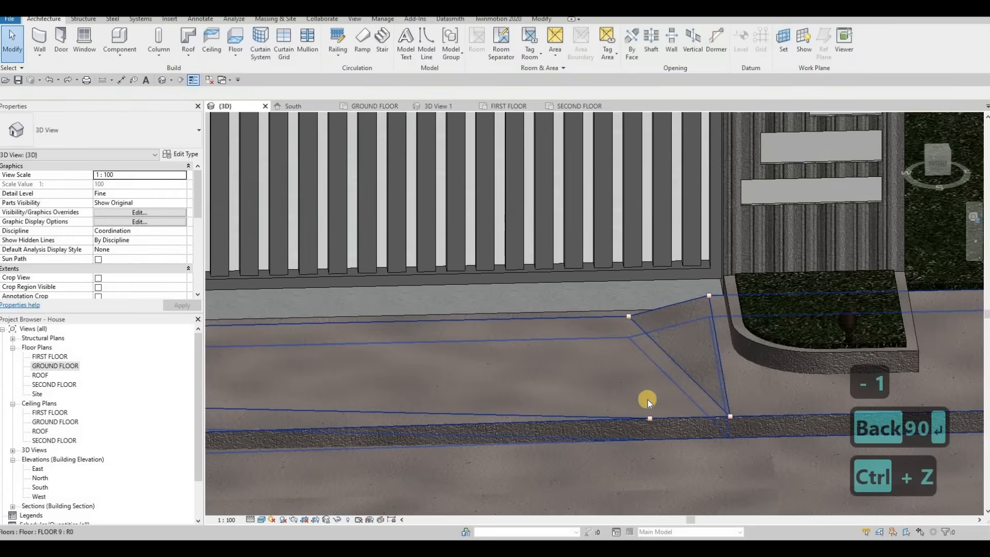
Set the elevation of the curb-edge shape point beside the other planter to -90.
key("Tab")
key("Tab")
key("Tab")
key("Tab")
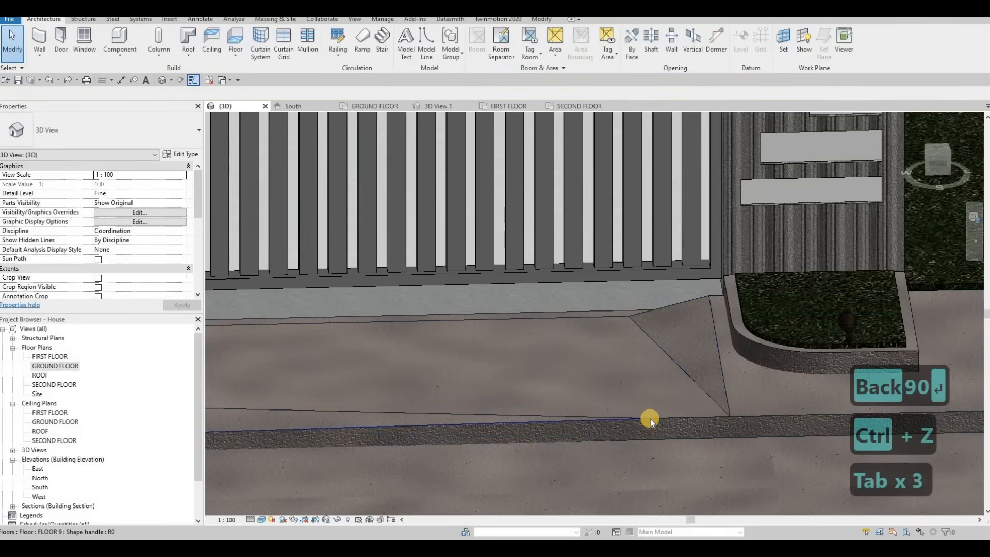
key("Tab")
left_click(651, 419)
key("Escape")
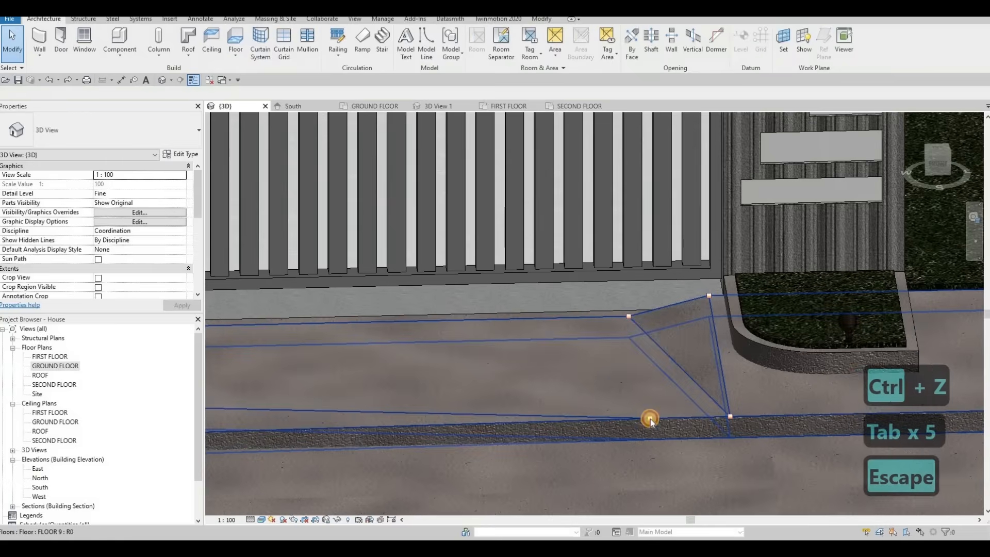
key("Tab")
left_click(656, 415)
left_click(657, 416)
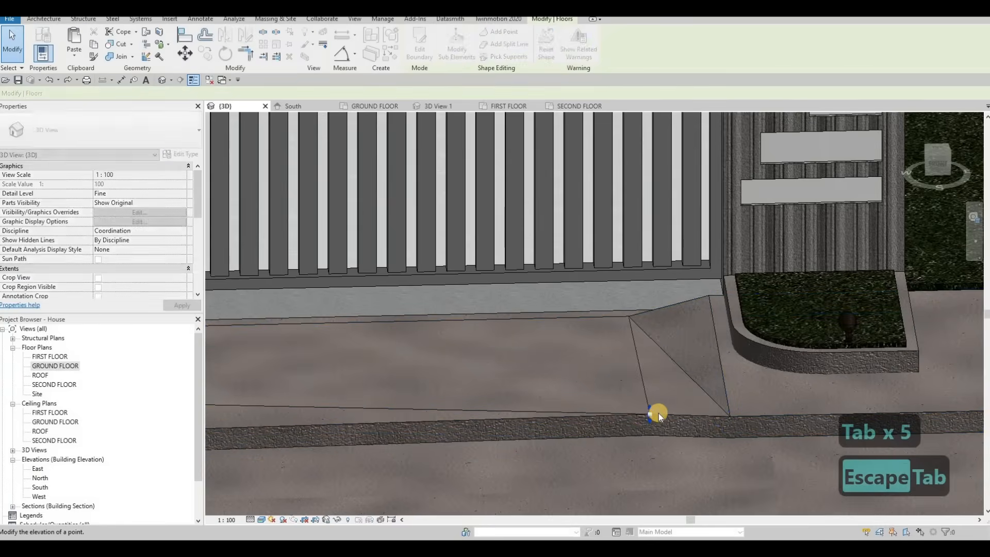
left_click(646, 407)
type("-90")
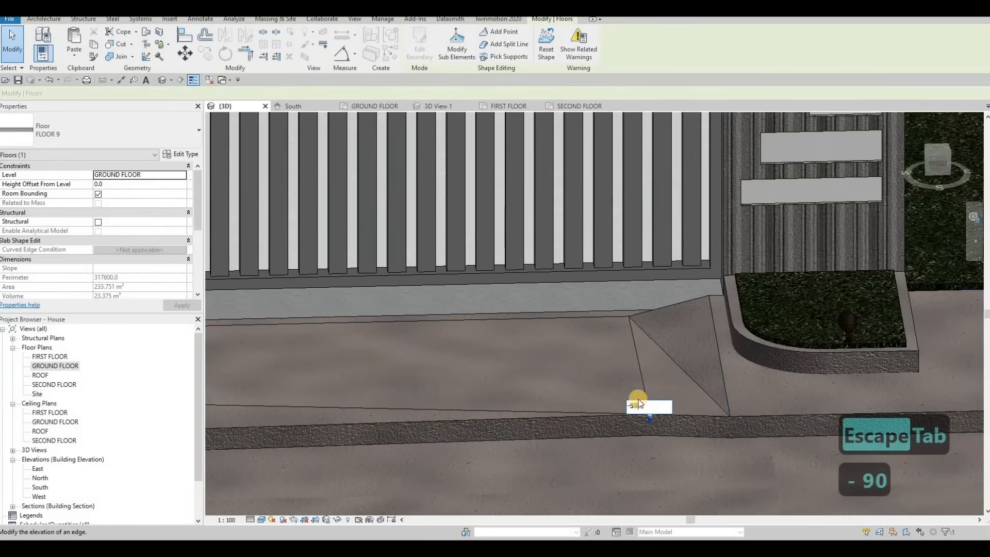
key("Return")
key("Escape")
Start a new in-place component model in the 3D view and confirm its family category.
key("Escape")
scroll(588, 403, "down", 8)
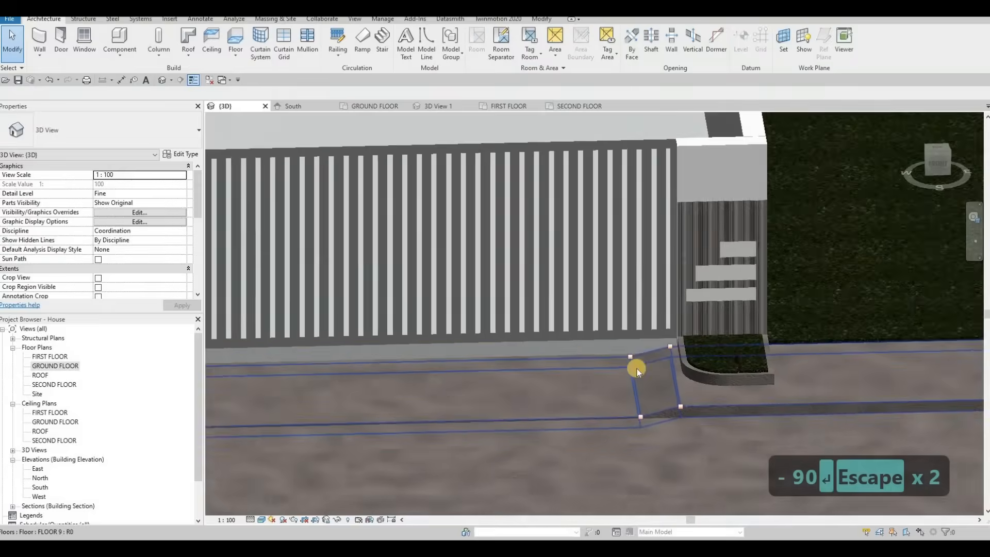
mouse_move(659, 367)
middle_mouse_down("shift")
mouse_move(652, 316)
mouse_move(647, 347)
mouse_move(662, 363)
mouse_move(651, 355)
middle_mouse_up("shift")
key("Escape")
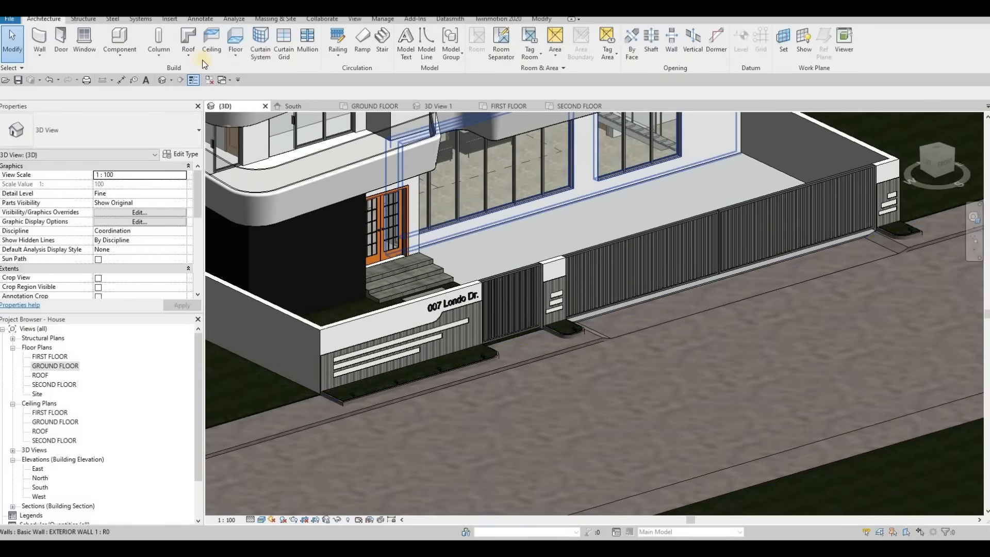
left_click(126, 62)
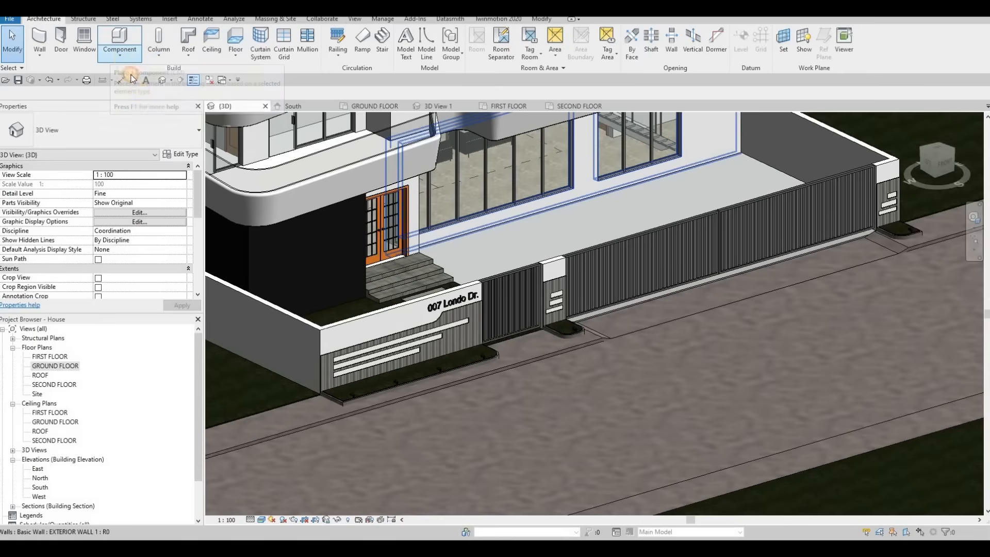
left_click(142, 97)
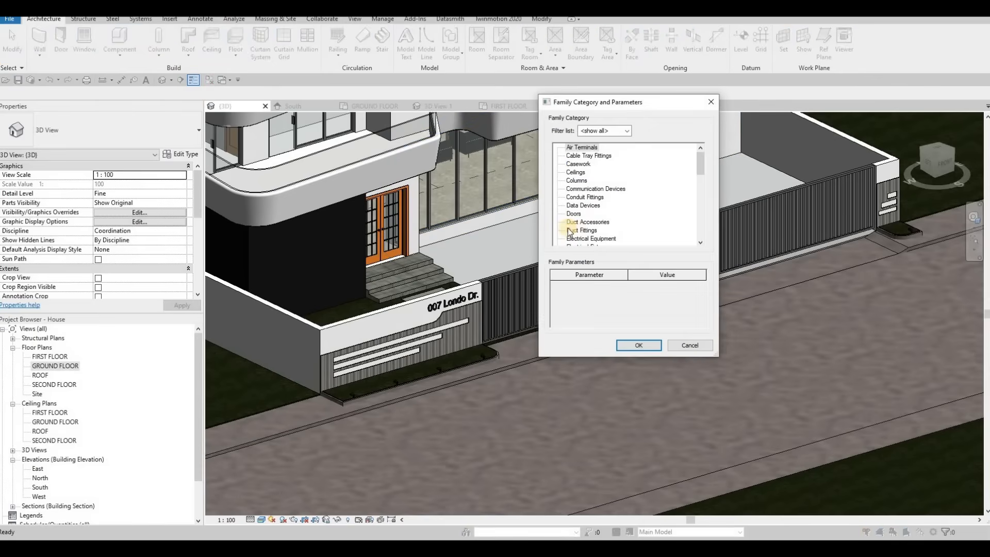
scroll(583, 227, "down", 4)
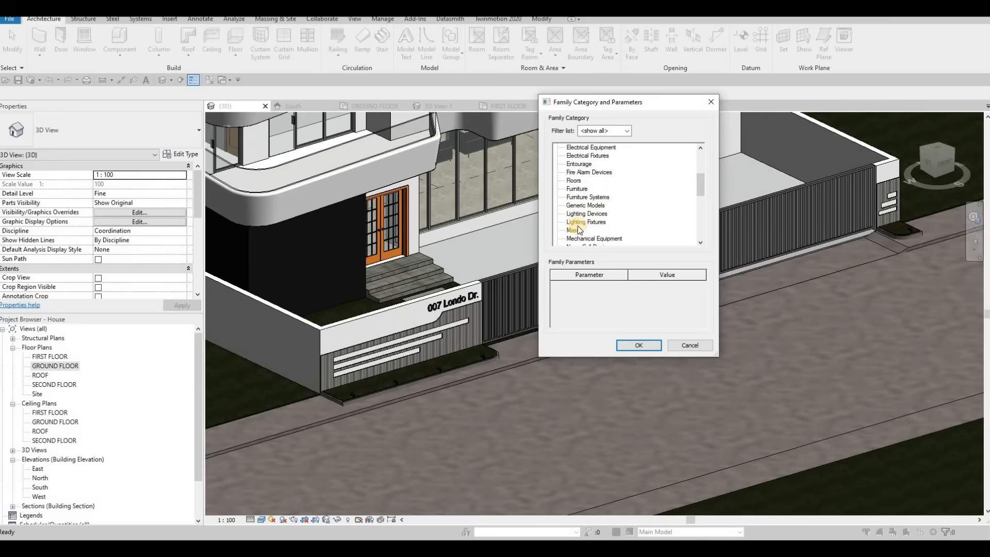
scroll(580, 227, "down", 3)
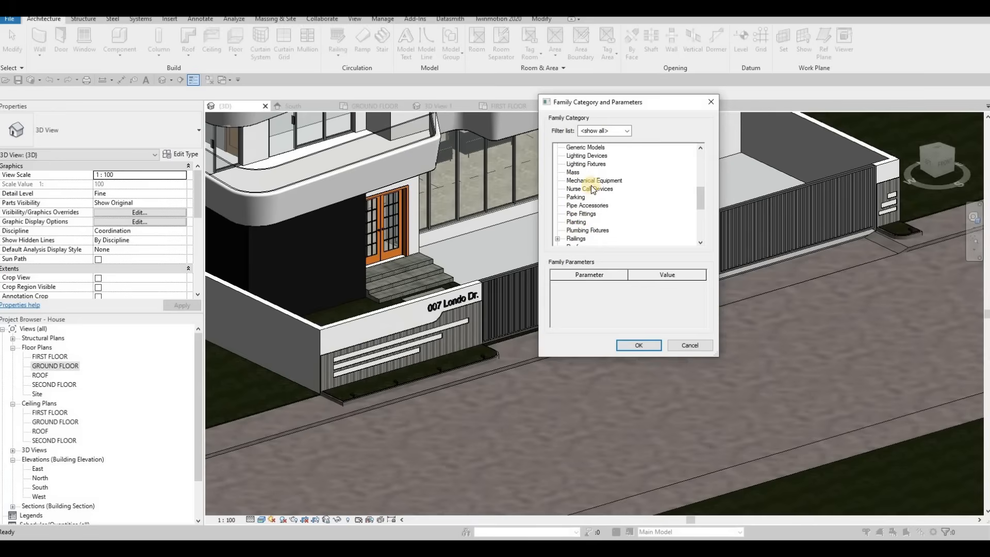
left_click(639, 344)
left_click(494, 289)
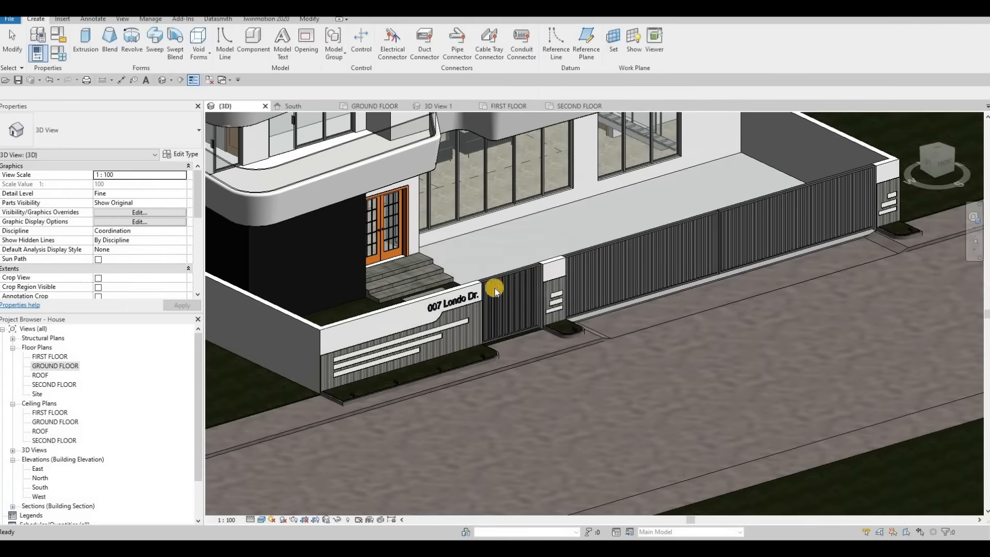
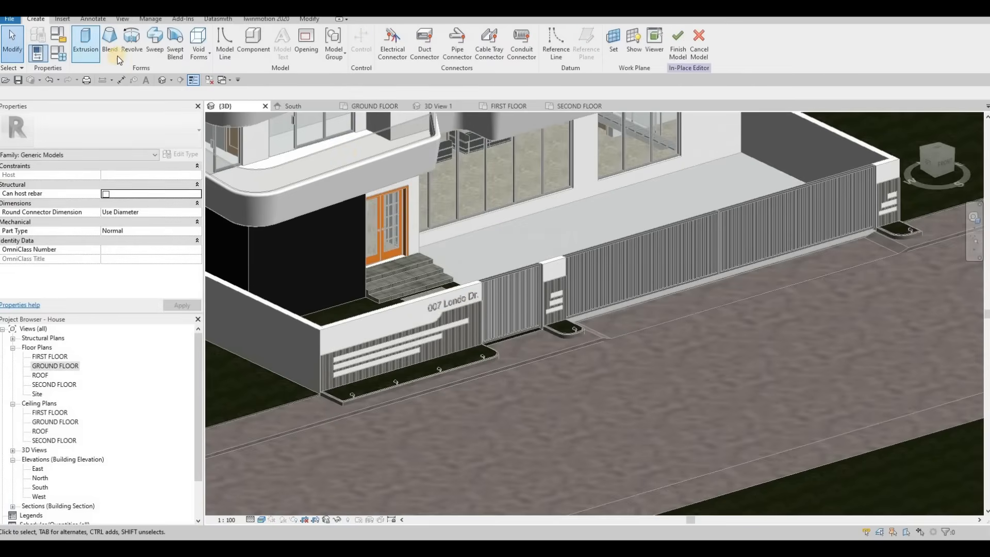
Start a Sweep in the in-place component and pick the street sidewalk's curb edge as the sweep path, then finish the path.
left_click(155, 42)
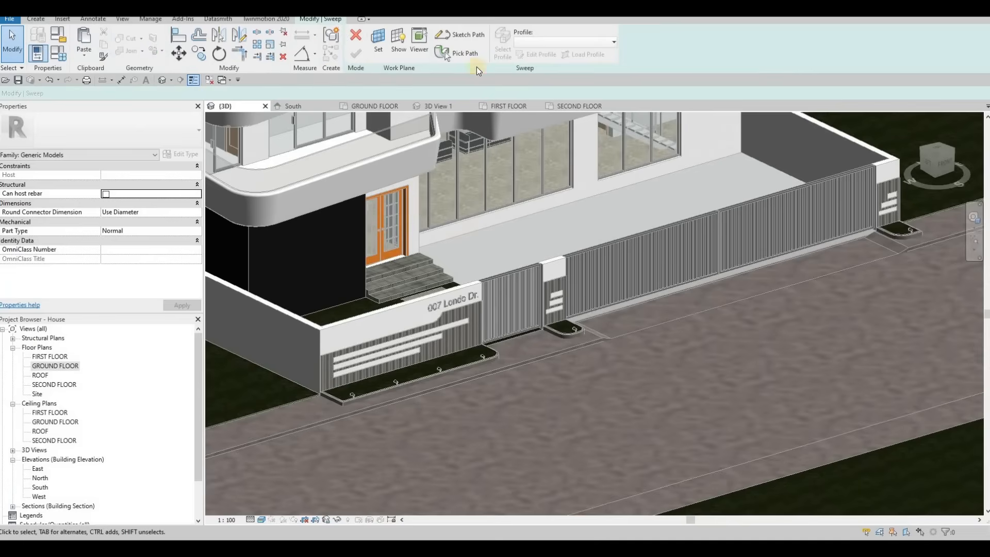
left_click(447, 54)
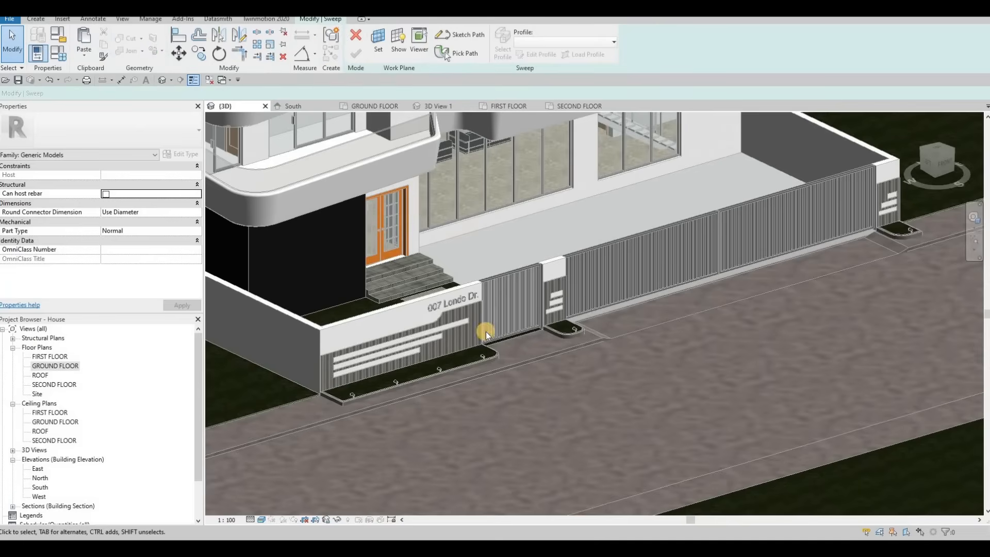
scroll(588, 340, "up", 5)
left_click(595, 349)
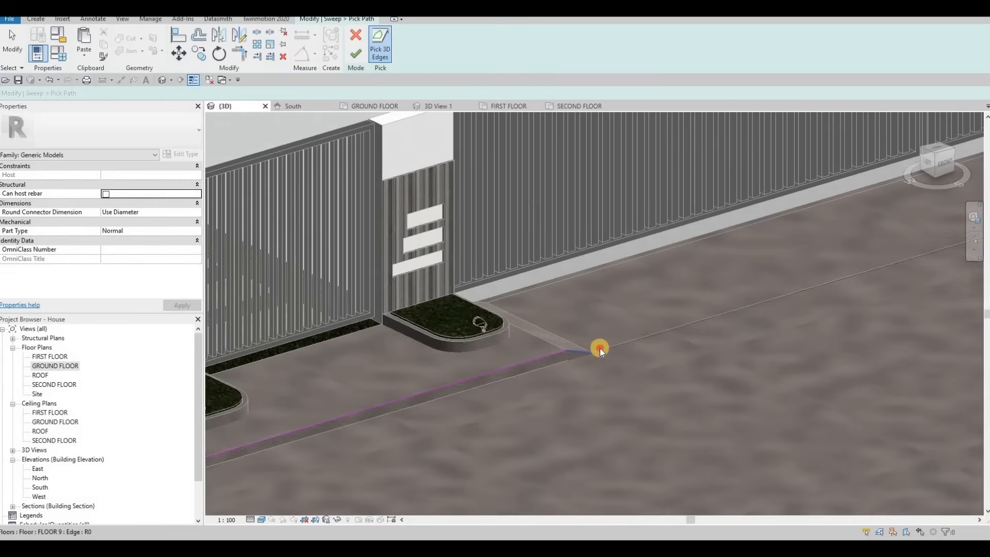
scroll(580, 281, "down", 2)
middle_click_drag(944, 237, 665, 298)
scroll(658, 258, "down", 1)
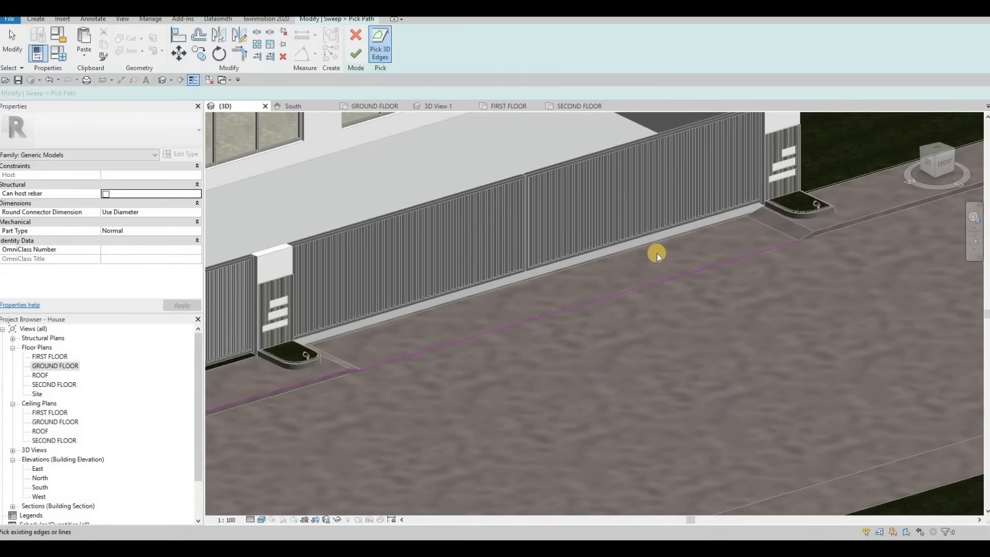
middle_click_drag(779, 265, 666, 281)
scroll(627, 289, "up", 3)
left_click(653, 279)
left_click(656, 275)
scroll(578, 301, "down", 4)
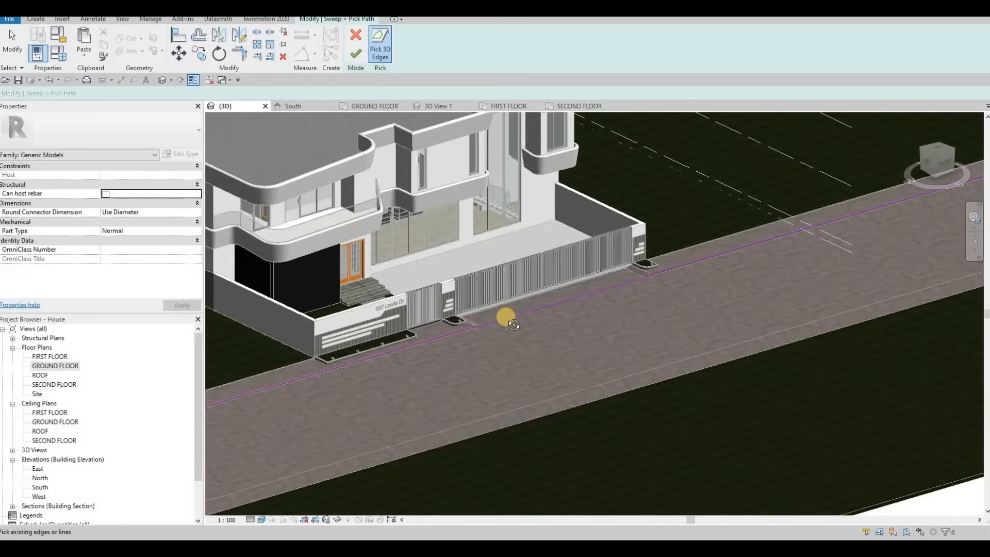
scroll(340, 392, "down", 2)
middle_click_drag(309, 407, 446, 376)
scroll(387, 371, "up", 3)
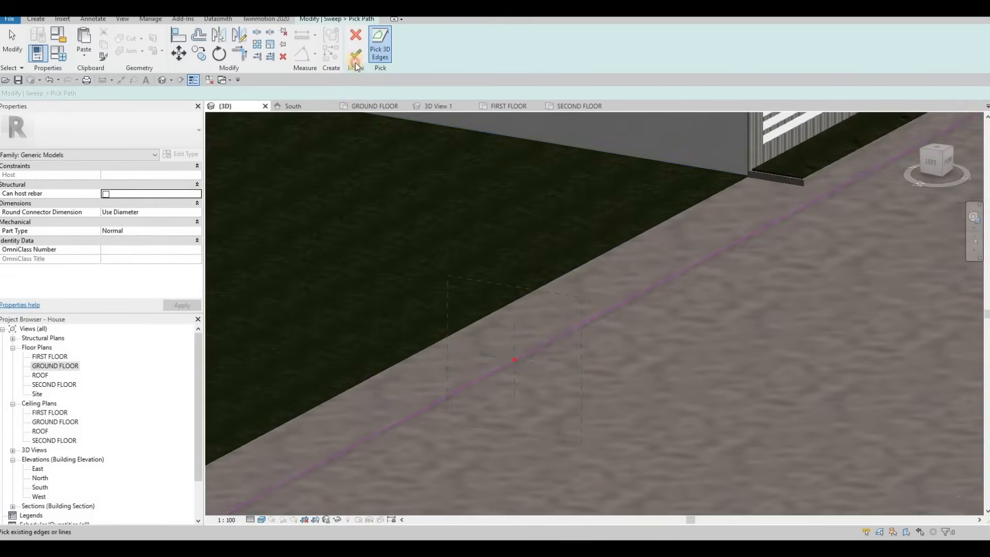
left_click(356, 54)
Open the sweep profile for editing and assign the Bamboo flooring material to the sweep.
left_click(537, 54)
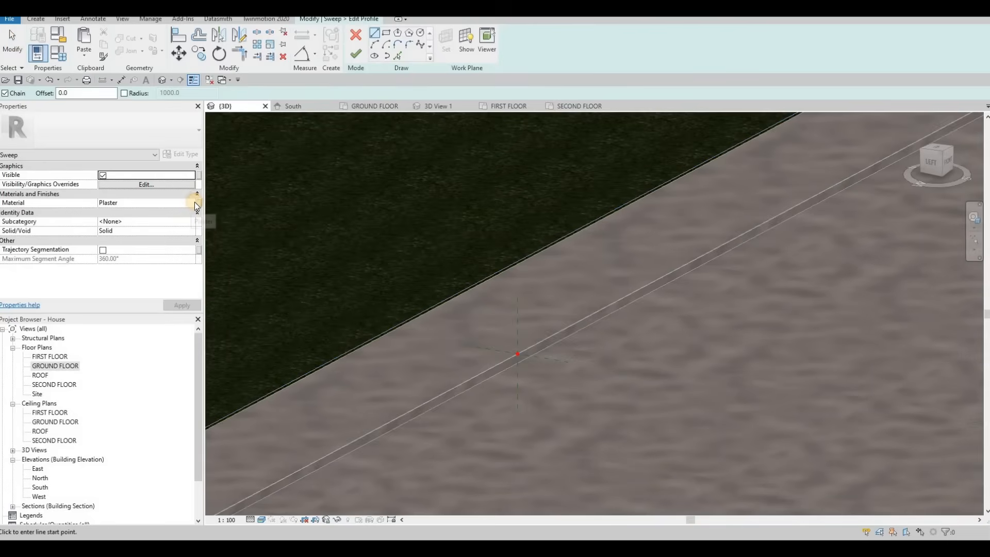
left_click(194, 203)
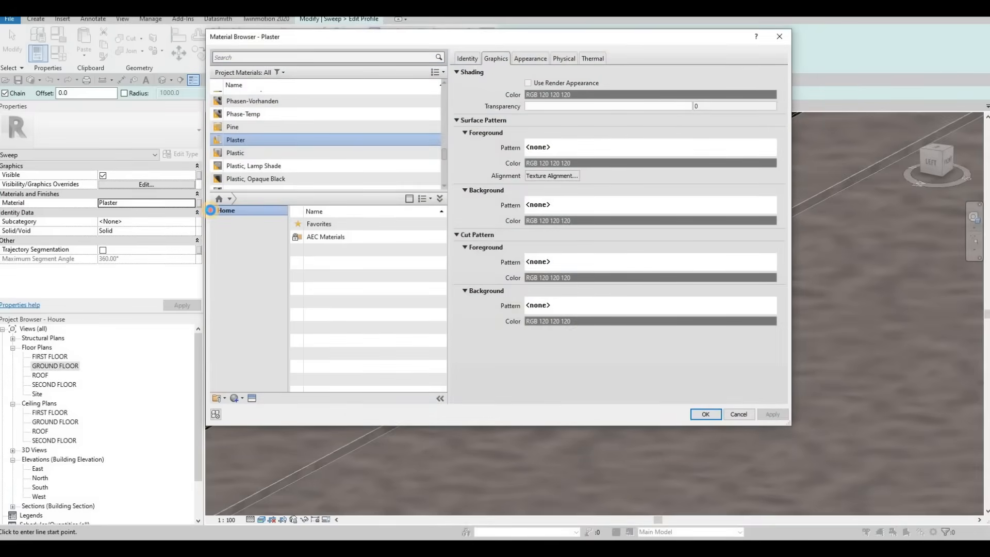
left_click(211, 210)
left_click(219, 229)
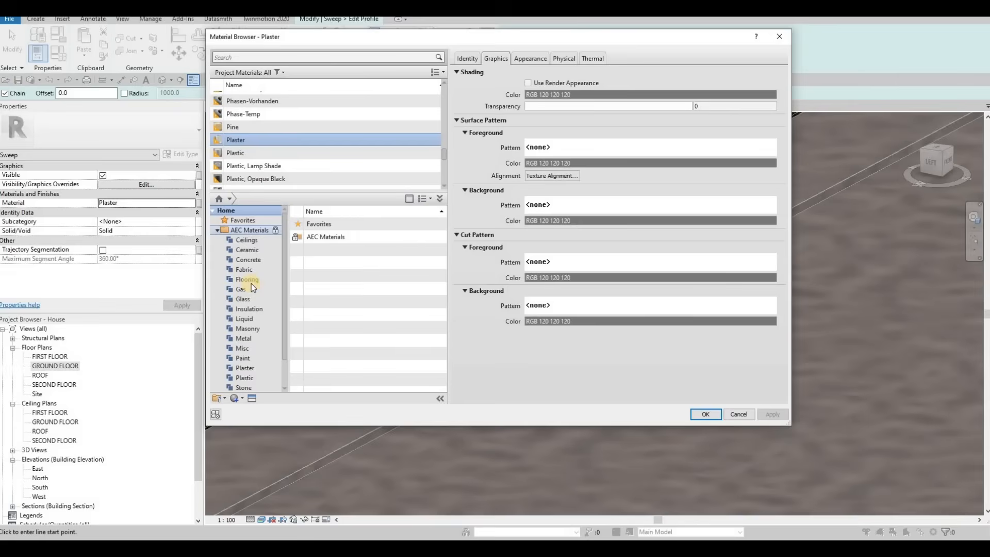
left_click(261, 280)
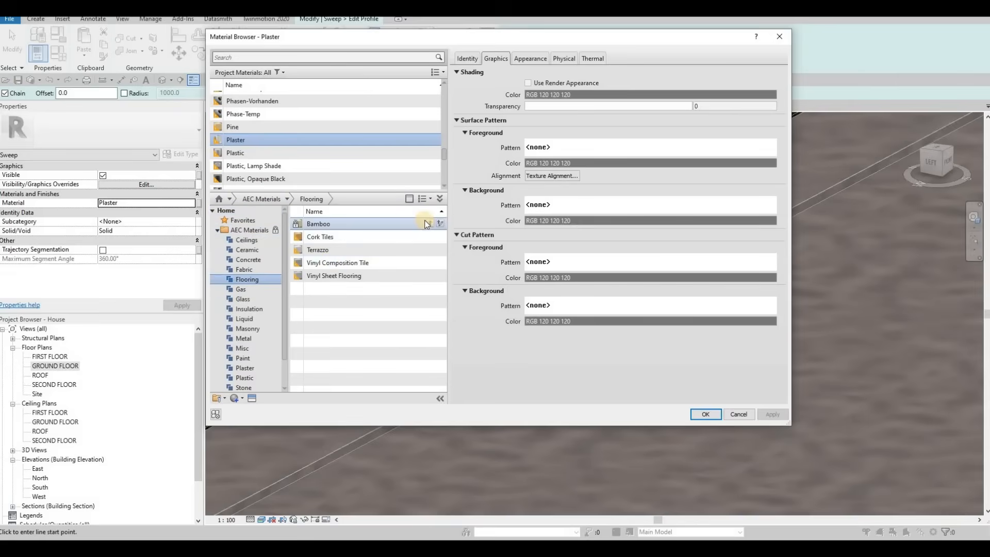
left_click(427, 223)
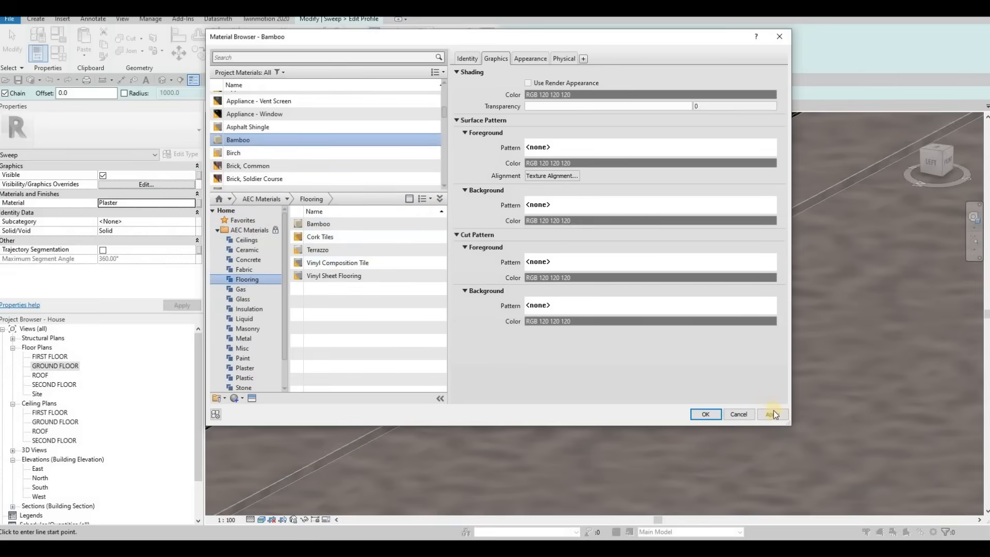
left_click(705, 414)
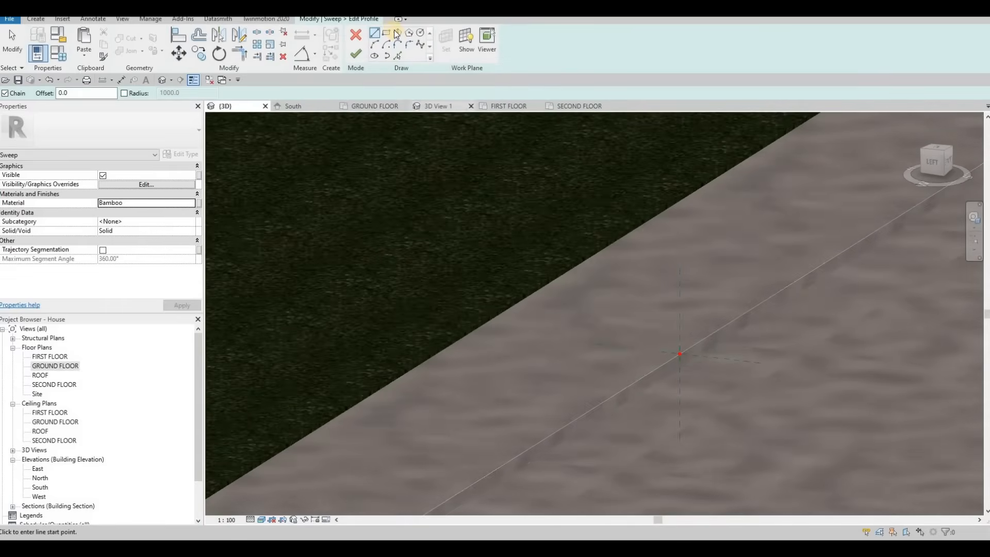
Draw a rectangle for the sweep profile starting at the curb edge point.
left_click(386, 33)
scroll(671, 356, "up", 4)
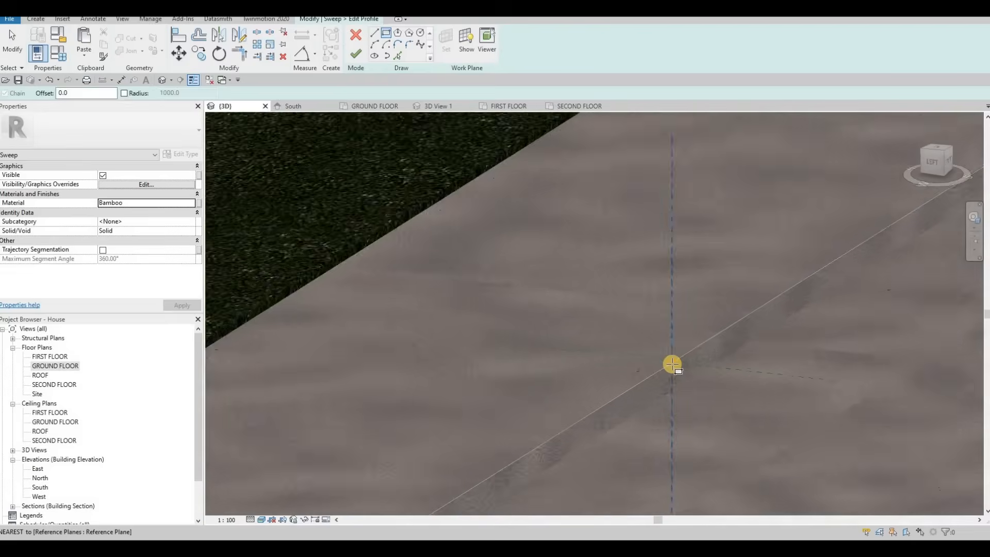
left_click(684, 414)
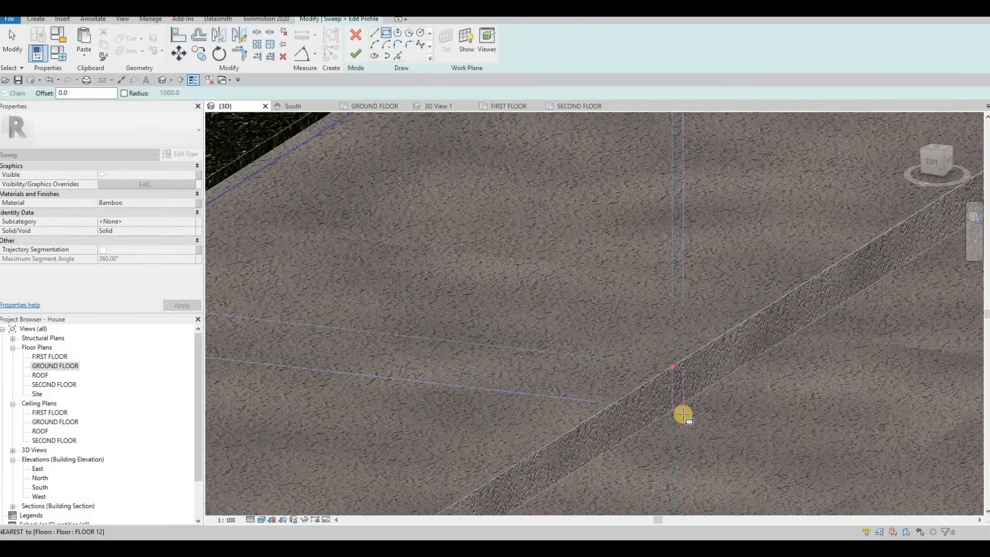
left_click(683, 383)
key("Escape")
key("Escape")
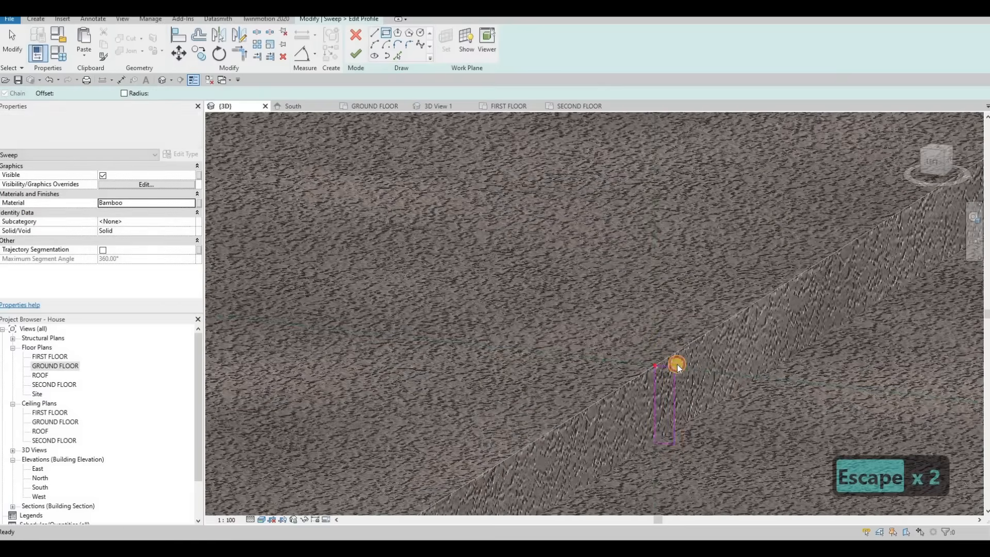
Set the profile rectangle's width to 25.
left_click(665, 339)
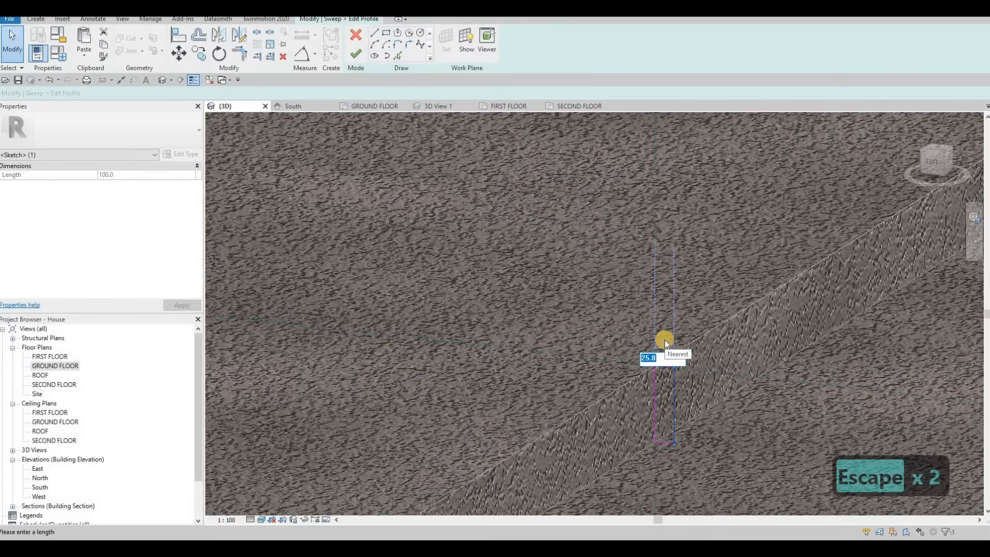
type("25")
key("Return")
key("Escape")
key("Escape")
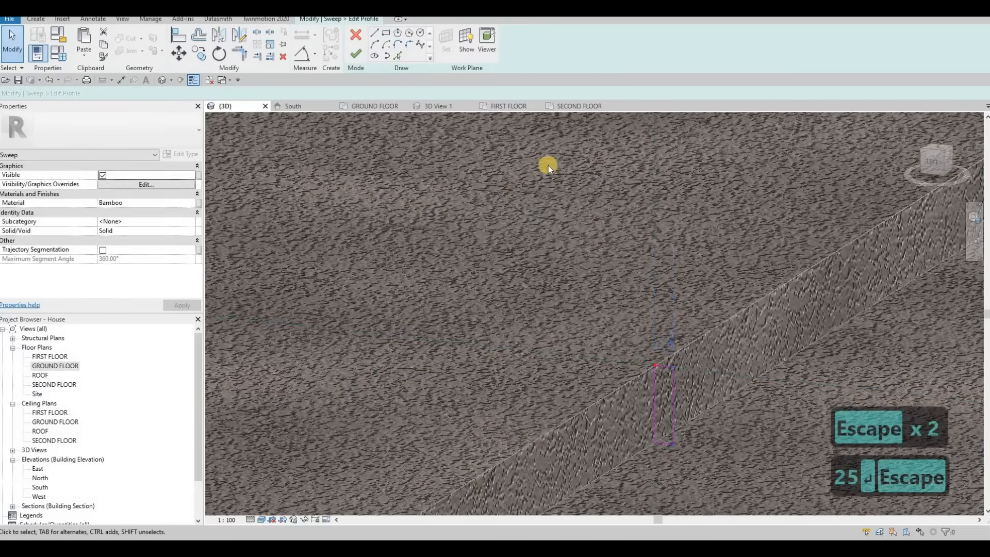
Draw a second profile rectangle extending from the top of the first one across the sidewalk.
left_click(387, 32)
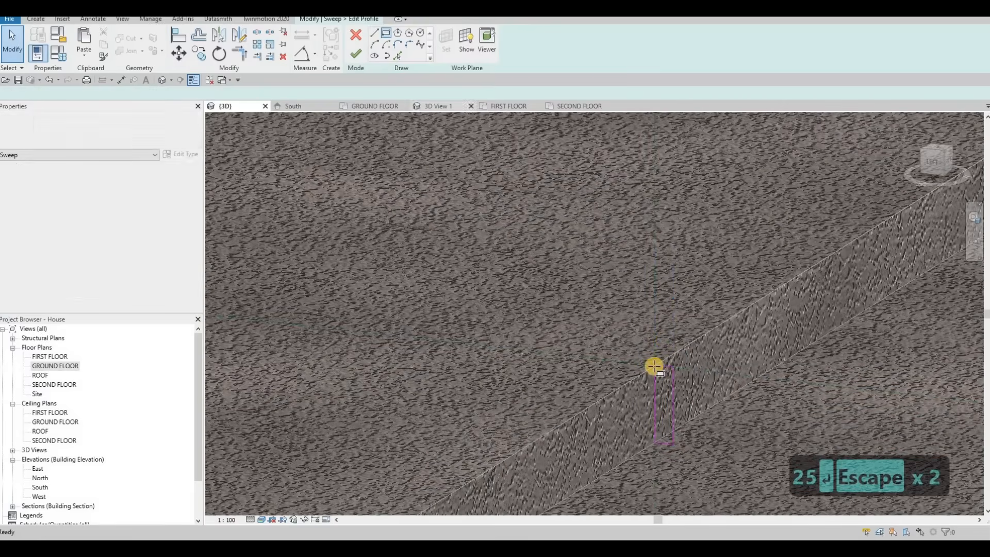
left_click(634, 347)
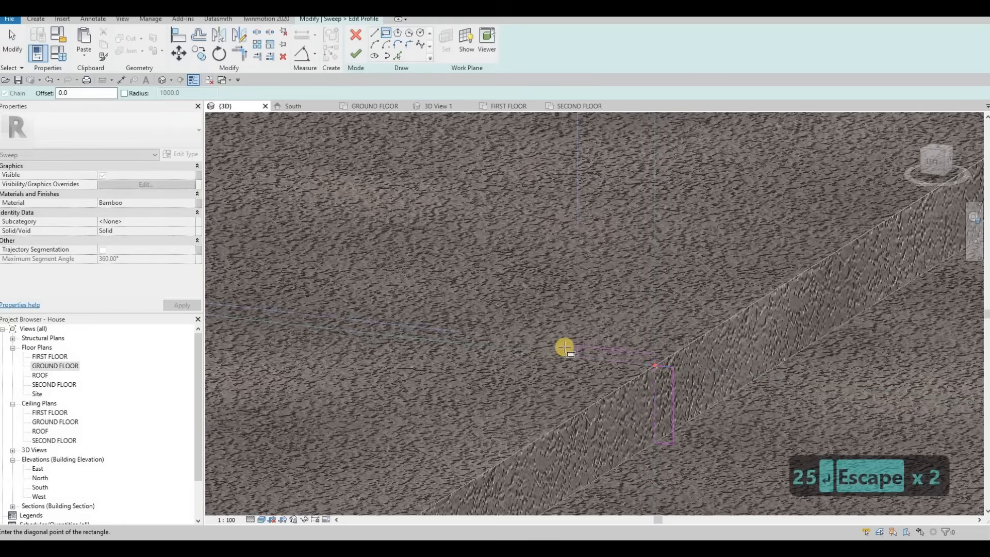
left_click(561, 347)
scroll(601, 355, "up", 2)
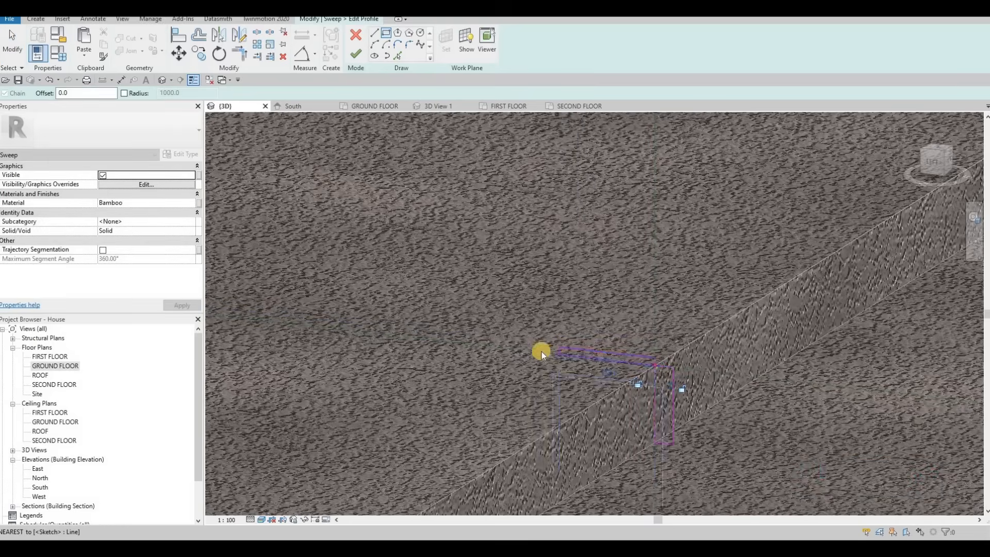
key("Escape")
key("Escape")
Set the second rectangle's length to 100 and its thickness to 5.
left_click(610, 372)
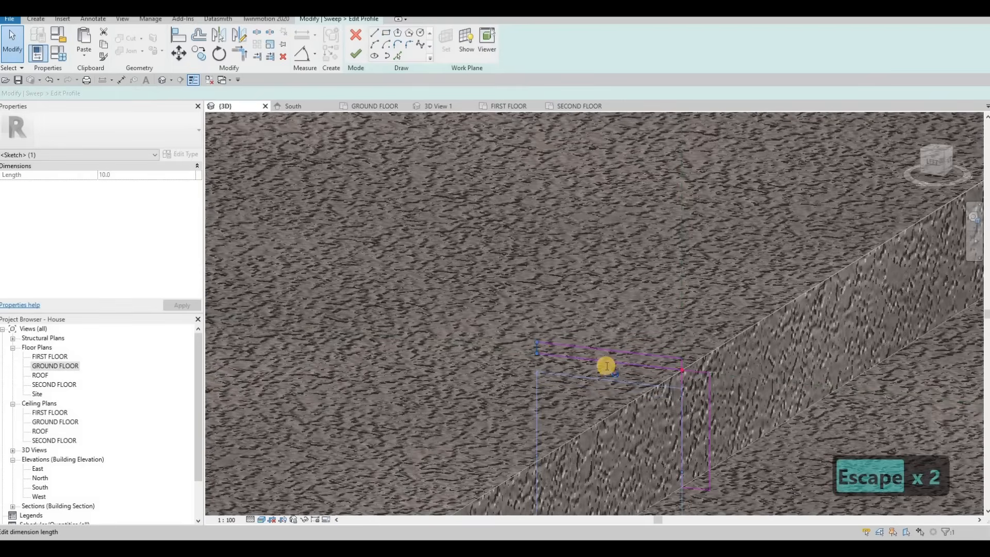
left_click(606, 365)
type("1000")
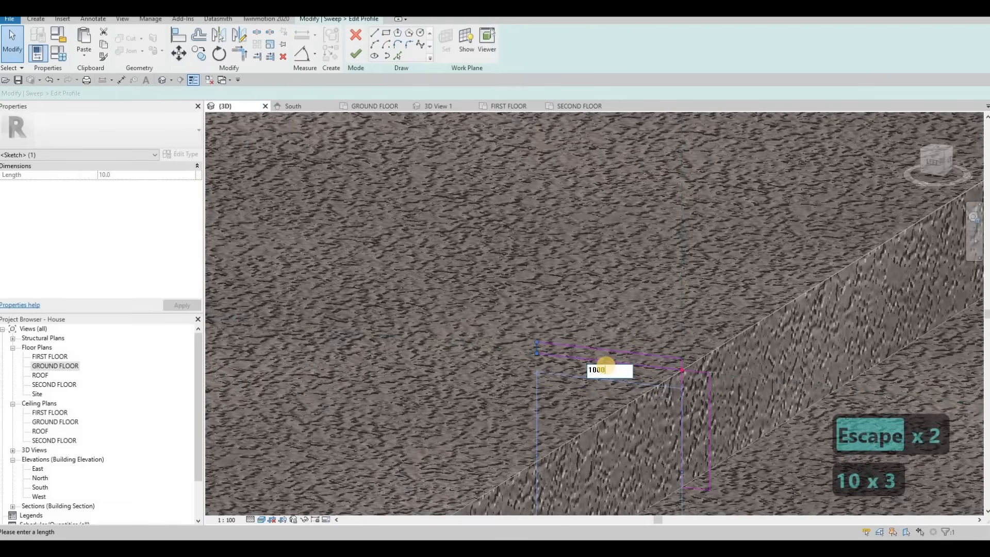
key("BackSpace")
key("Return")
key("Escape")
key("Escape")
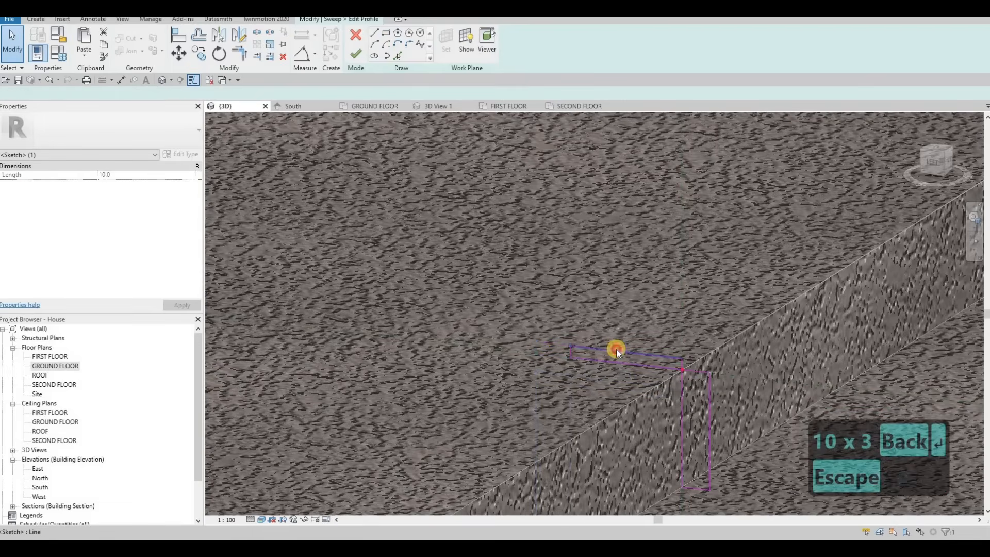
left_click(561, 351)
left_click(549, 349)
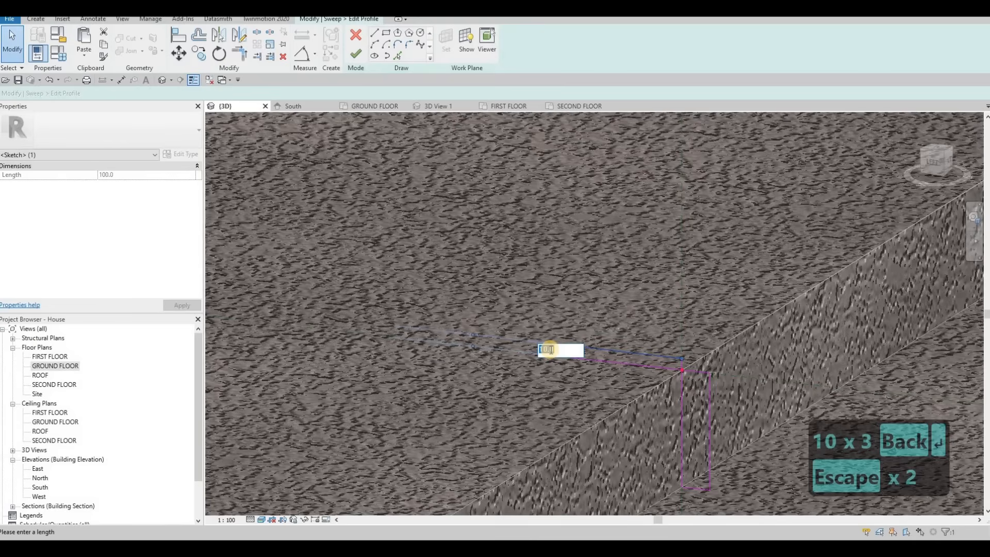
type("5")
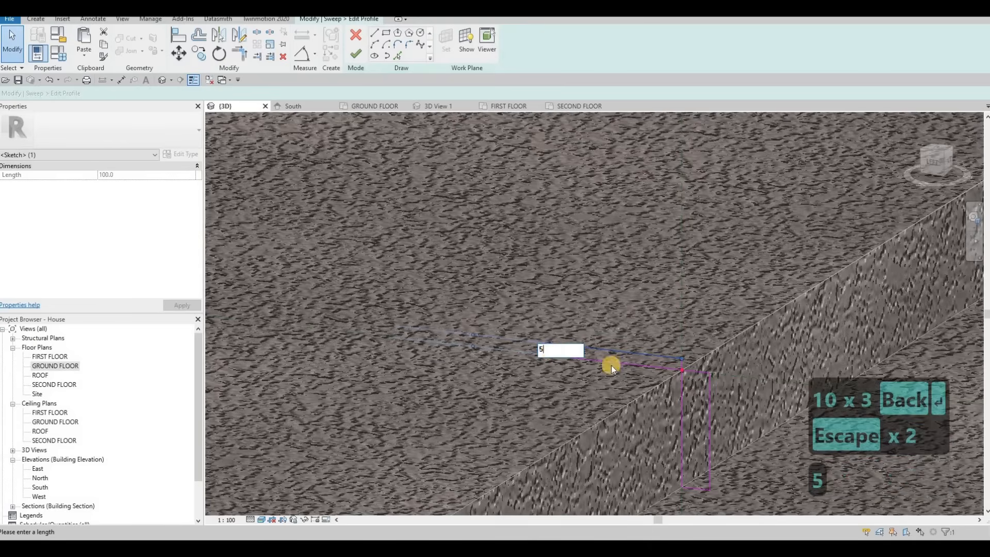
key("Return")
key("Escape")
key("Escape")
Draw a third profile rectangle extending outward from the bottom of the first one.
left_click(665, 288)
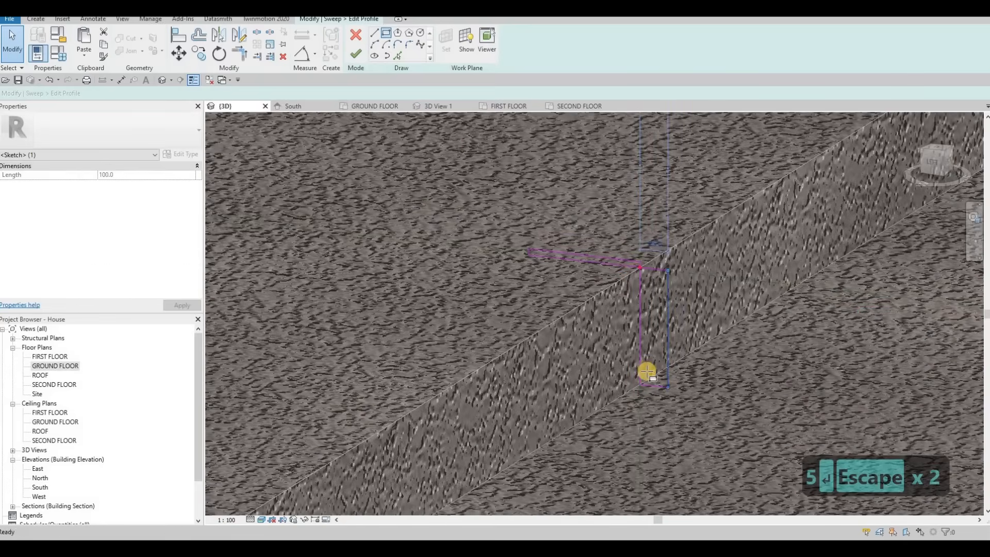
left_click(750, 383)
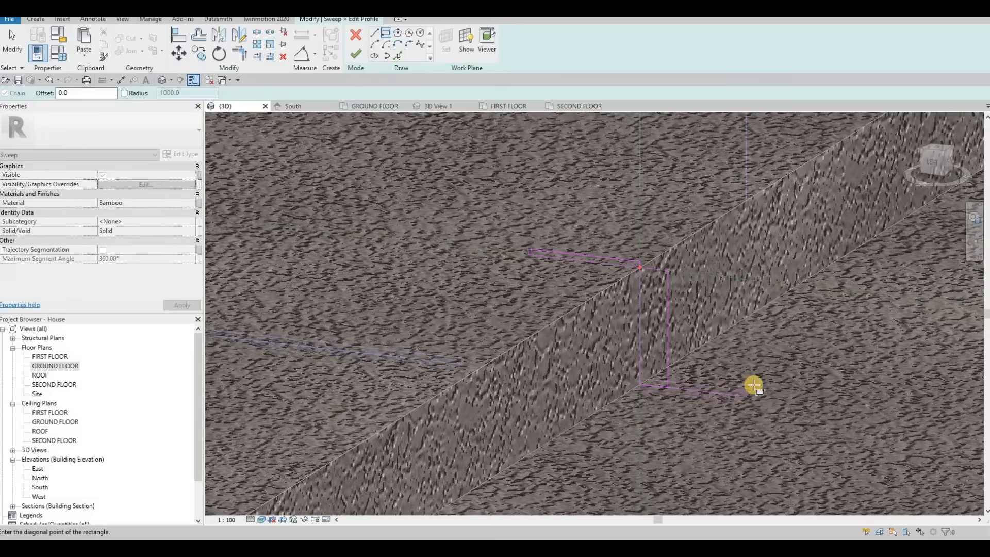
left_click(757, 397)
key("Escape")
key("Escape")
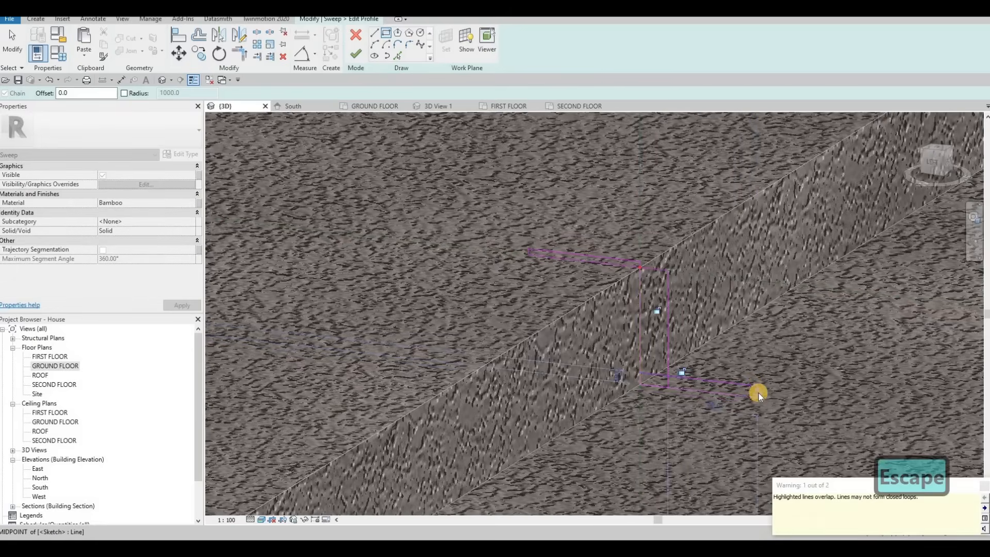
Set the third rectangle's length to 100 and its thickness to 5.
left_click(710, 403)
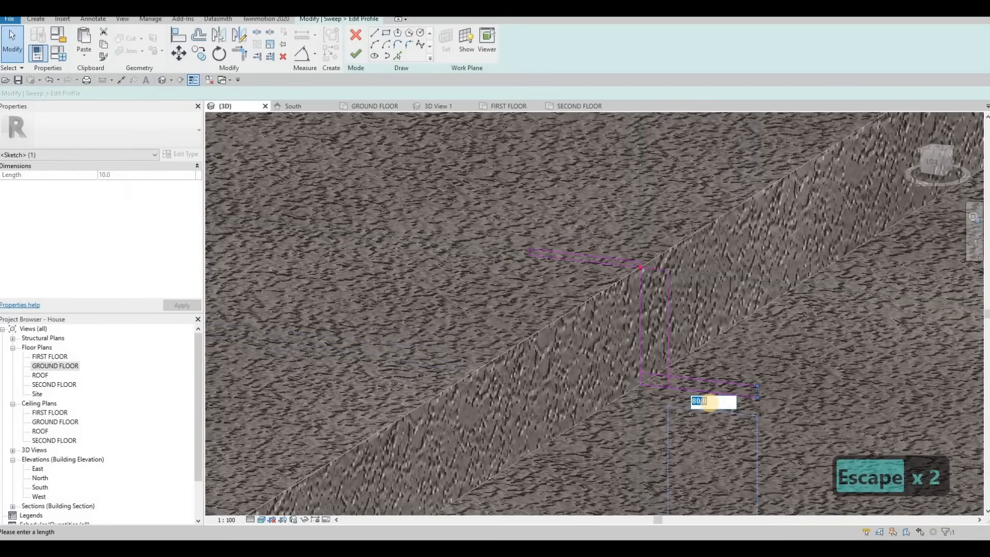
type("100")
key("Return")
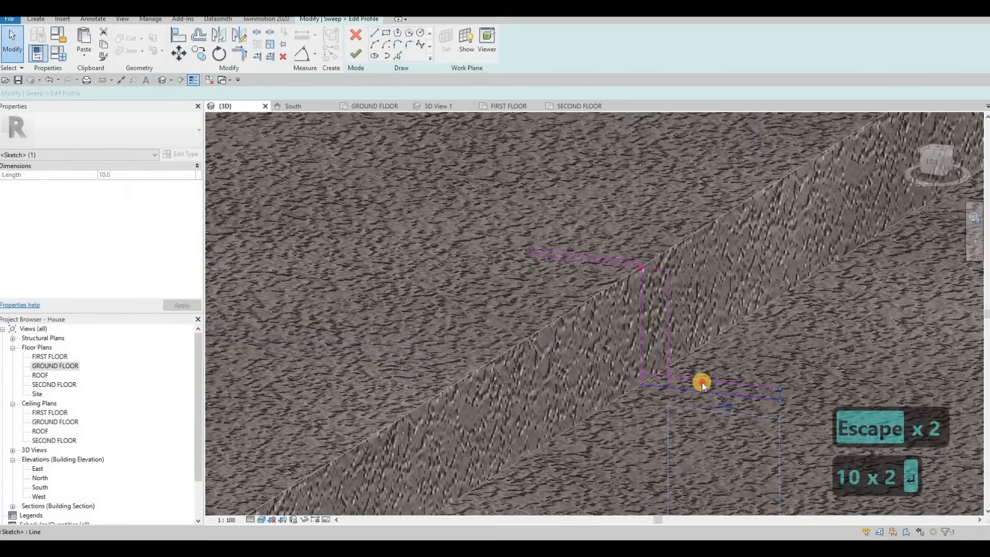
key("Escape")
left_click(773, 398)
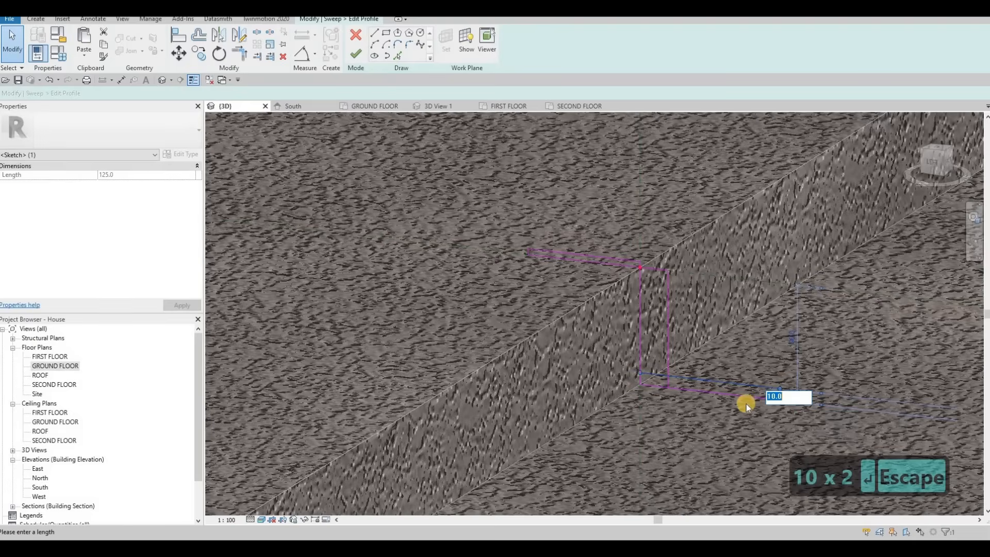
type("5")
key("Return")
key("Escape")
key("Escape")
key("Escape")
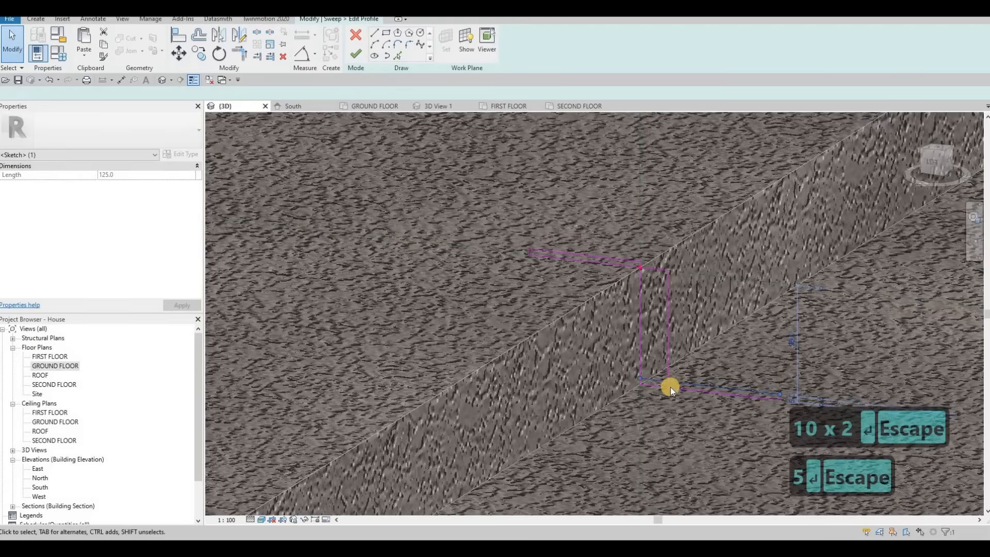
Delete an overlapping line from the profile sketch.
scroll(676, 408, "up", 2)
key("Escape")
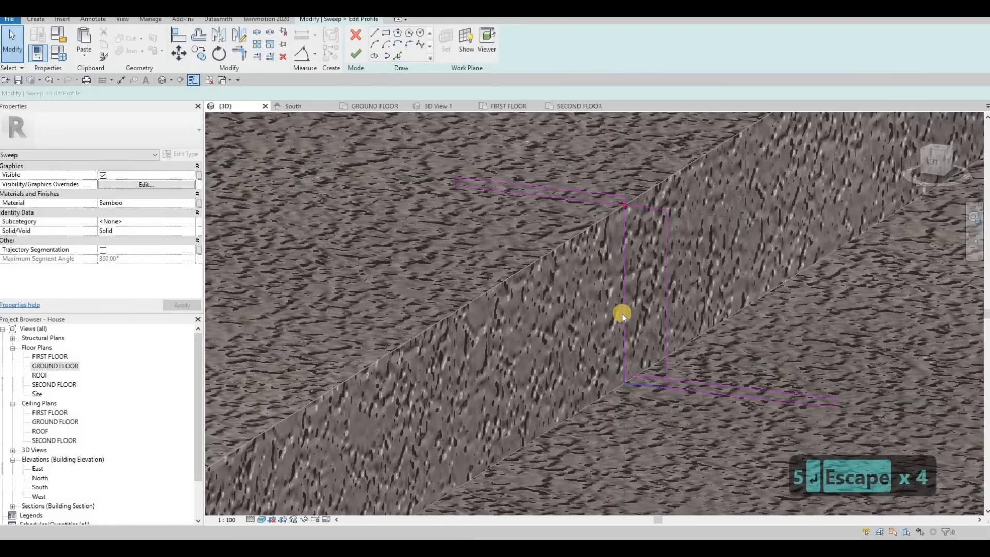
left_click(629, 263)
key("Delete")
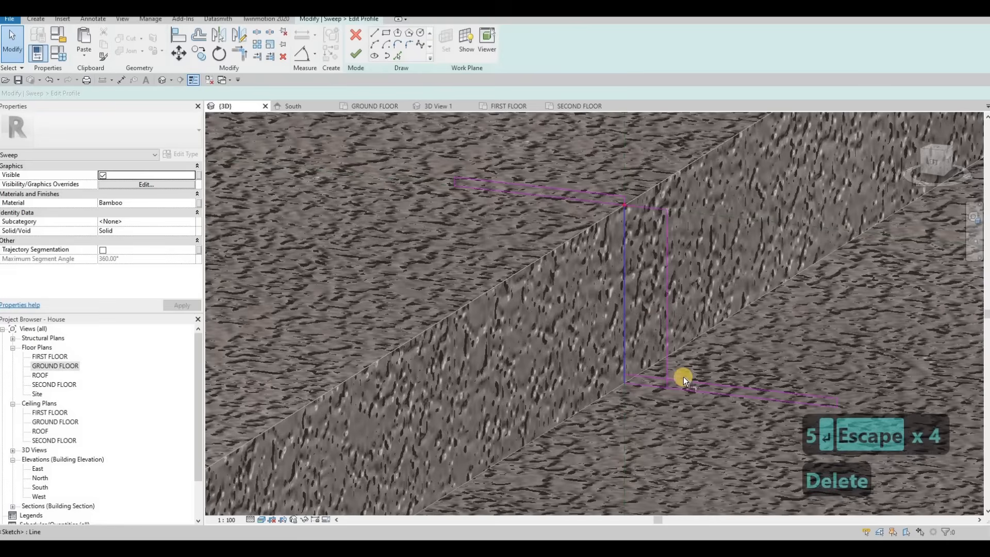
Trim the top profile line and the vertical line to meet in a clean corner.
key("t")
key("r")
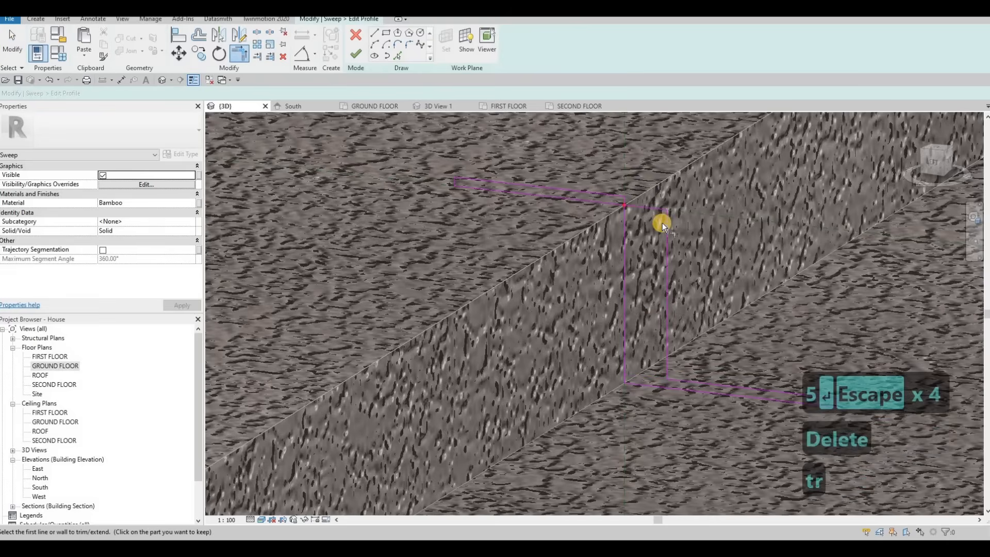
left_click(615, 206)
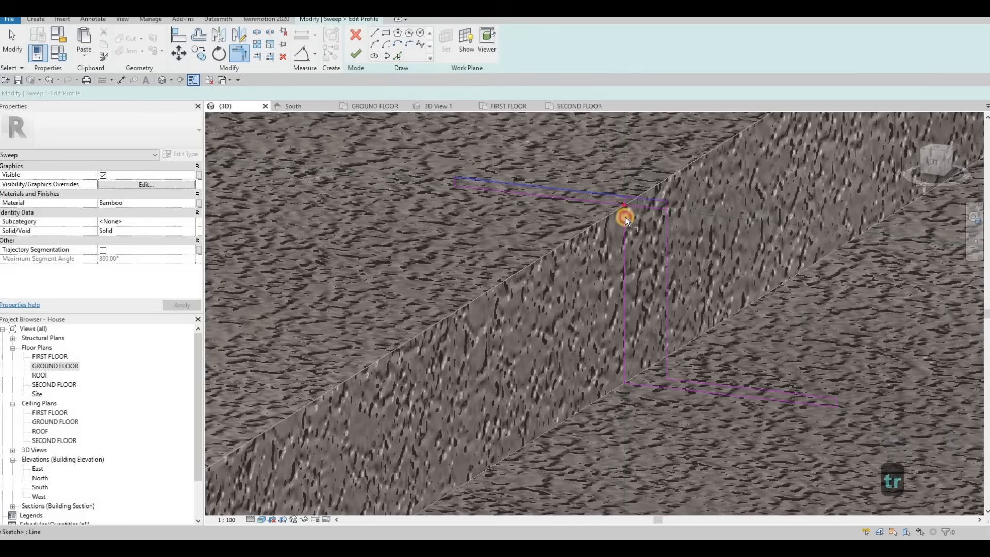
left_click(624, 223)
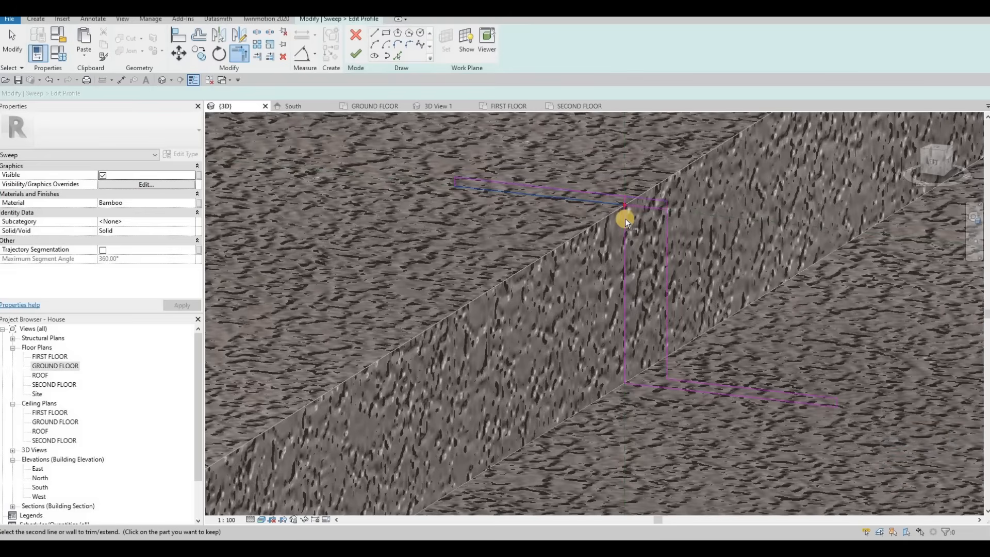
key("Escape")
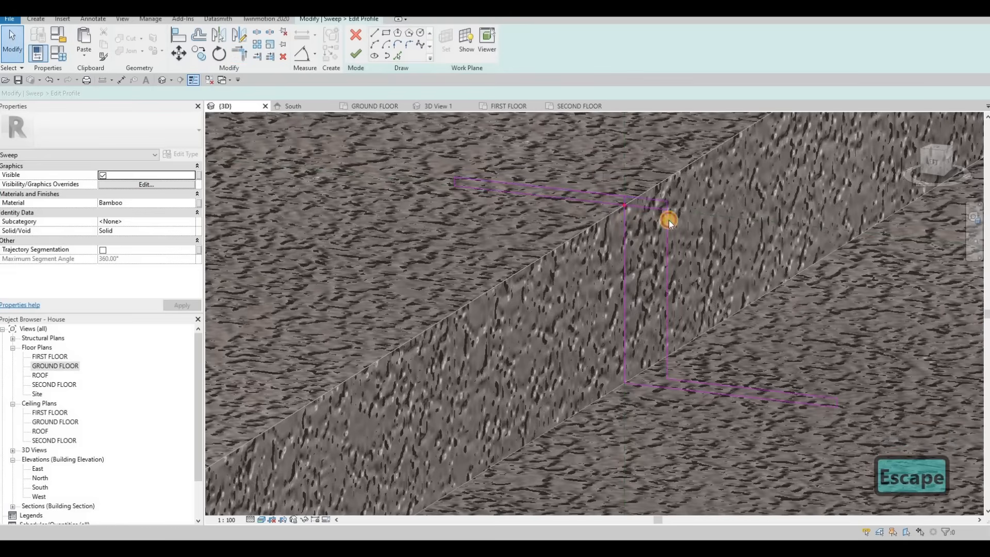
Delete a redundant vertical line from the profile sketch.
left_click(664, 218)
key("Delete")
scroll(496, 272, "down", 2)
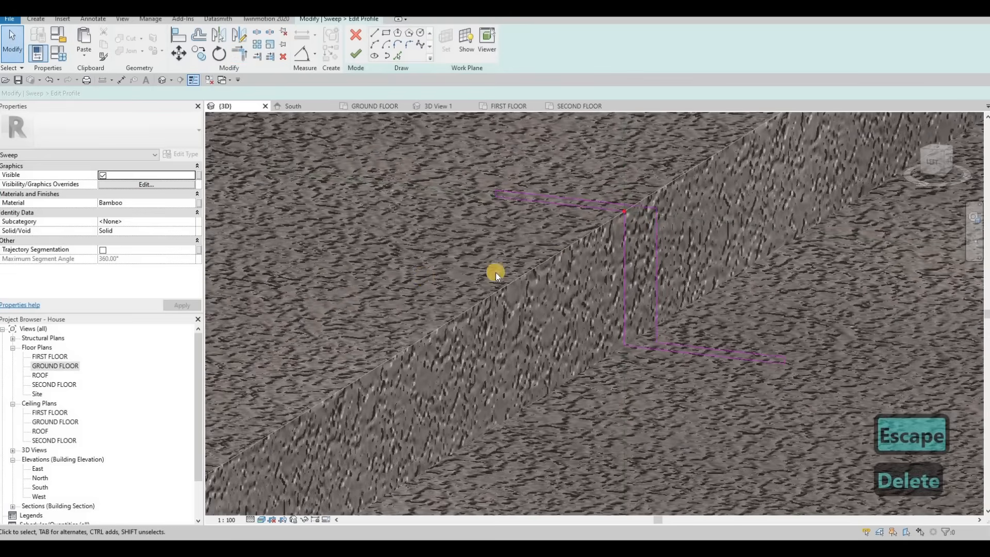
key("Escape")
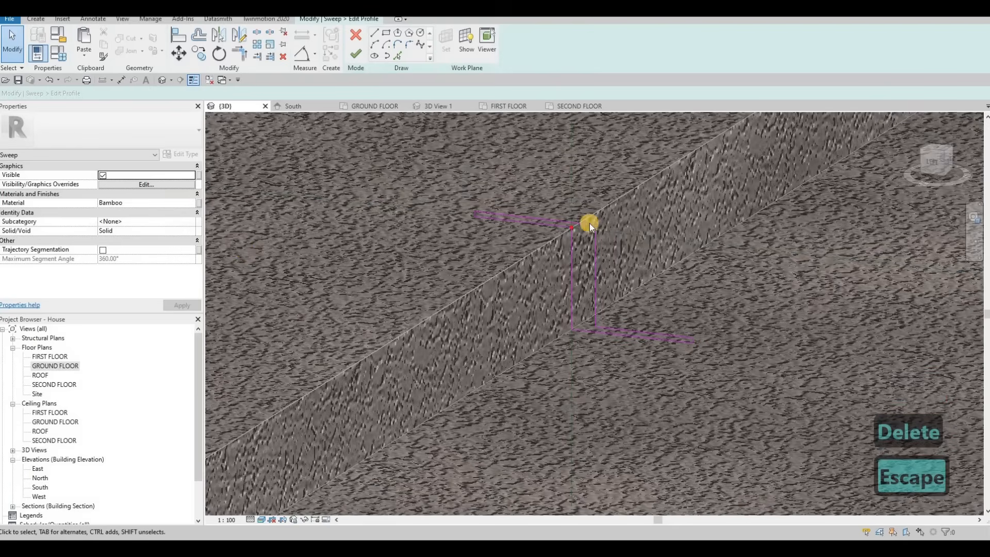
Fillet the upper inner corner of the profile with an arc.
scroll(588, 201, "up", 1)
left_click(398, 45)
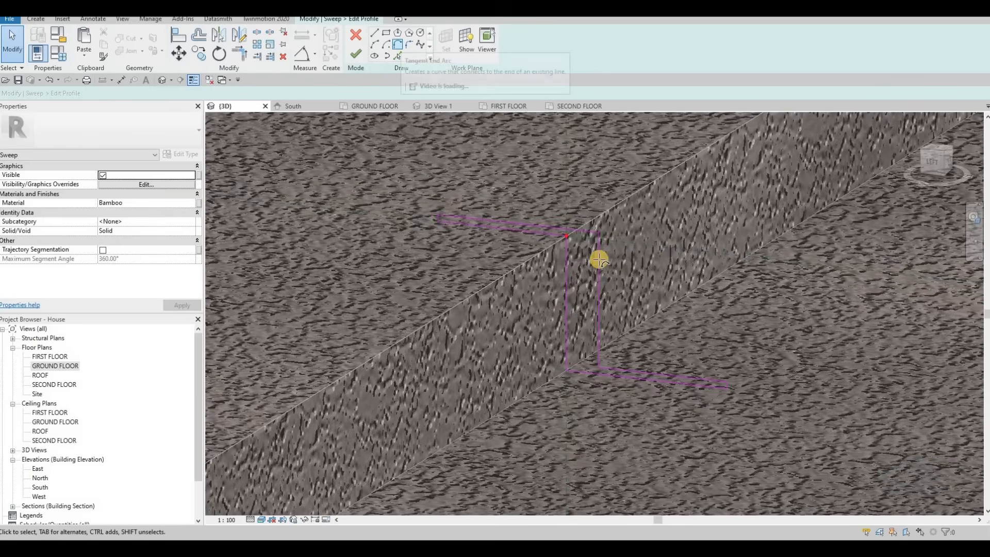
scroll(596, 235, "up", 1)
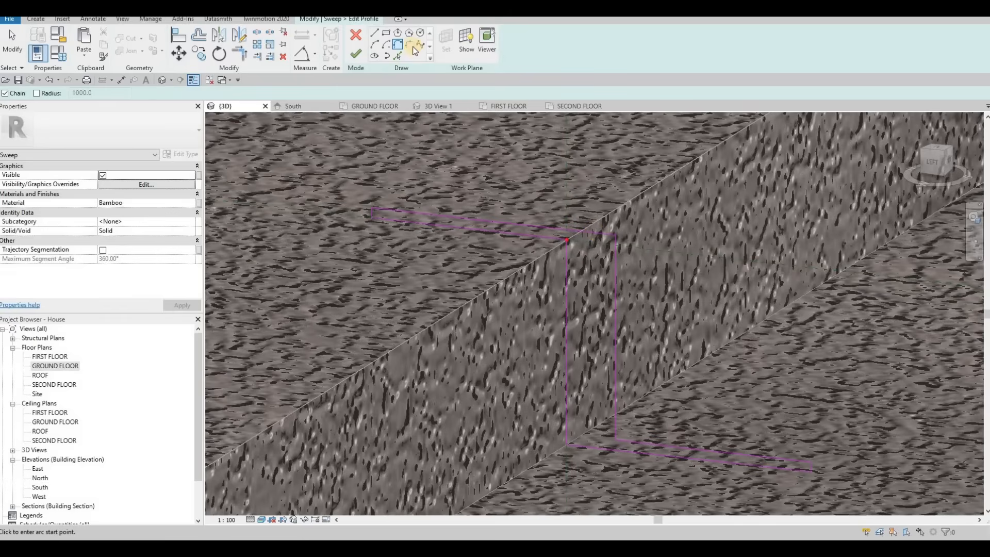
left_click(597, 230)
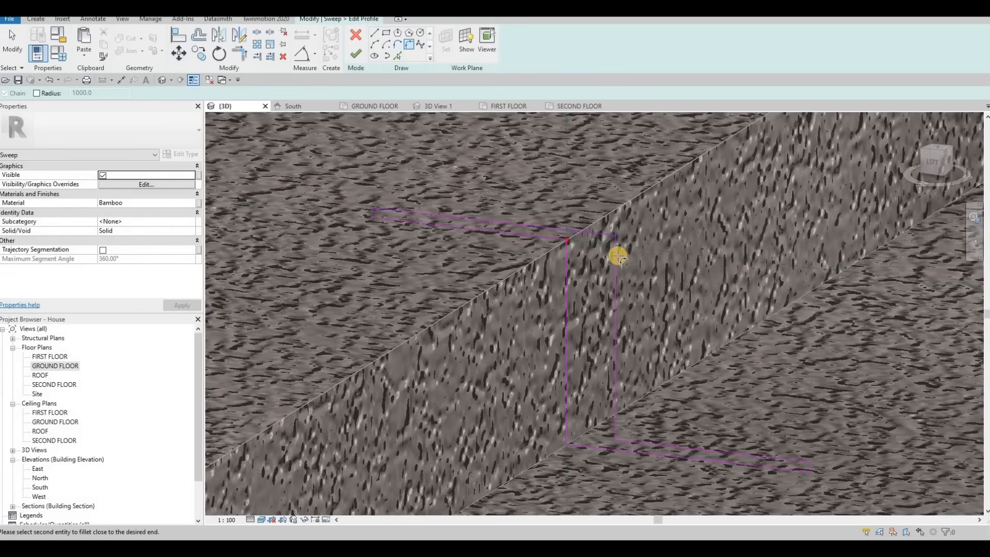
left_click(611, 252)
left_click(613, 251)
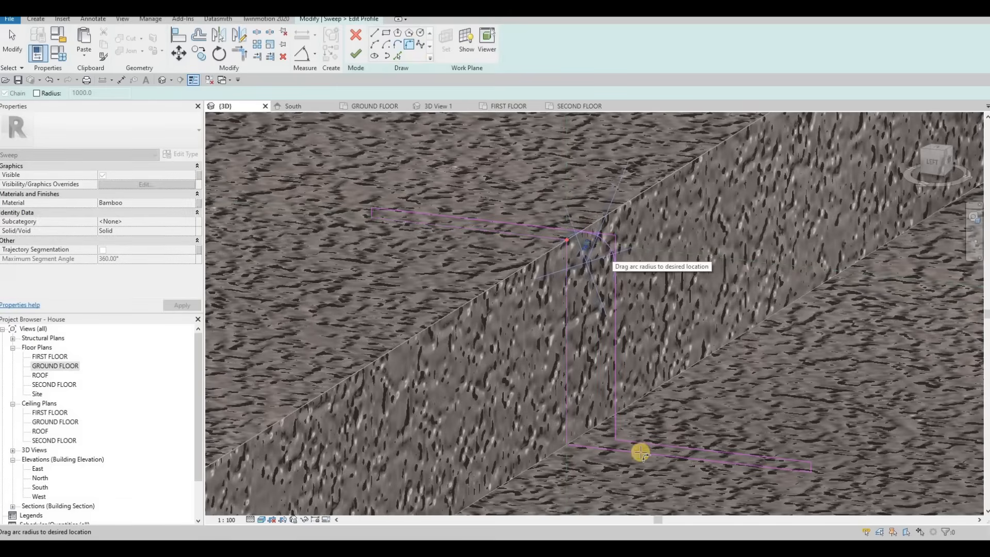
left_click(617, 424)
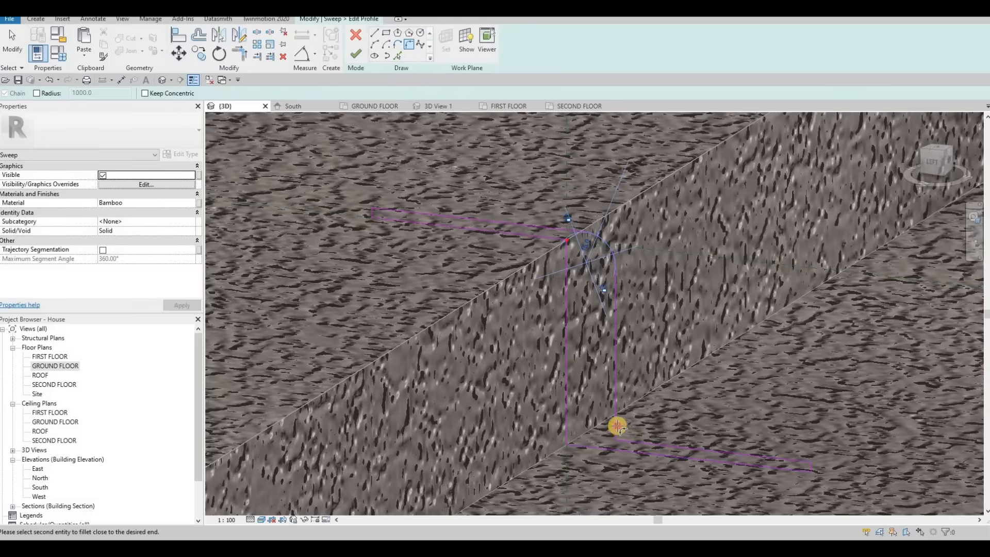
Fillet the lower inner corner of the profile with an arc.
left_click(622, 431)
left_click(625, 347)
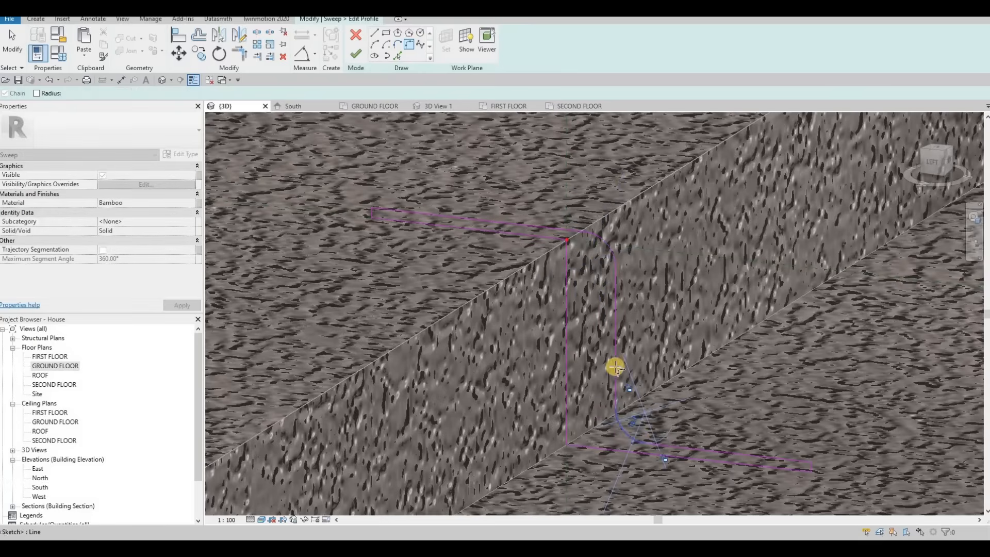
key("Escape")
key("Escape")
left_click(607, 244)
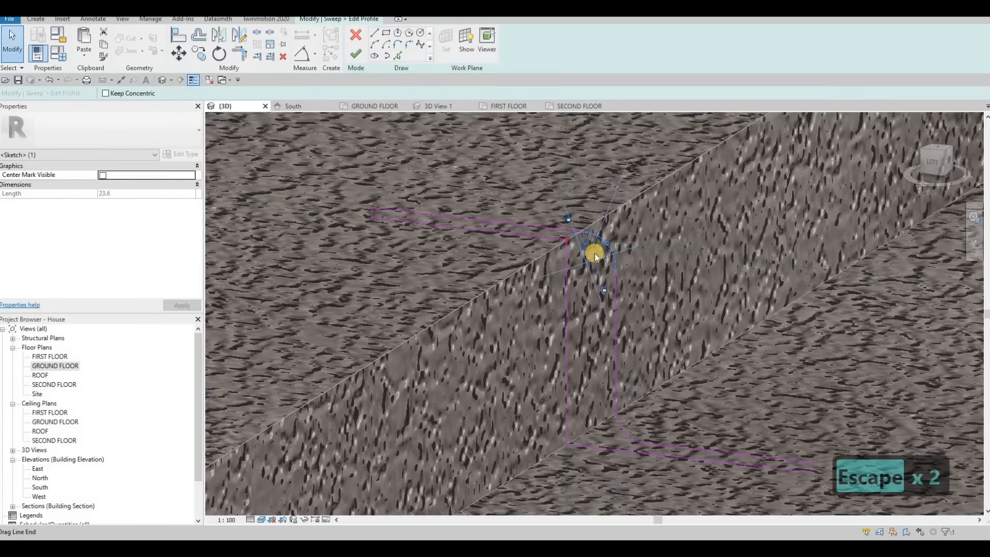
key("Escape")
key("Escape")
scroll(557, 279, "down", 4)
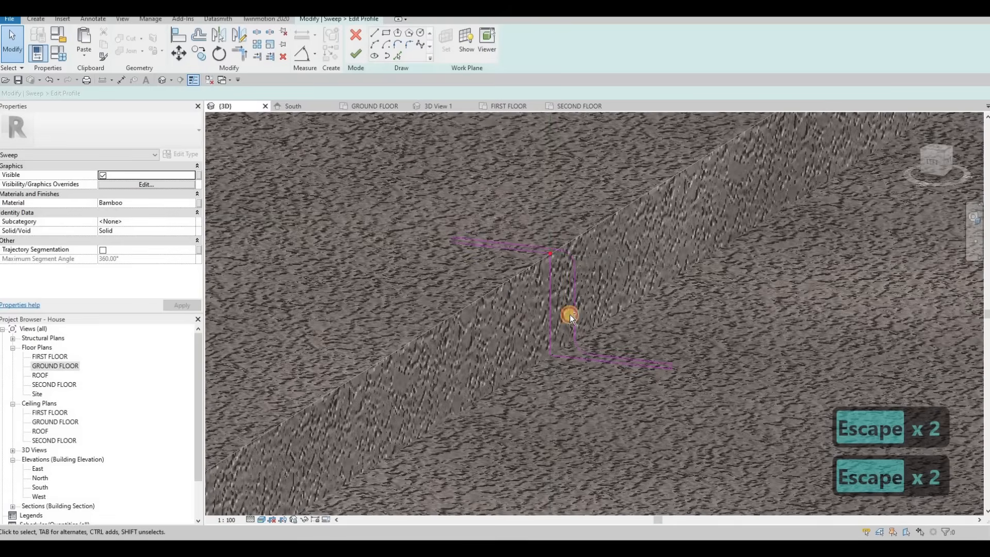
key("Escape")
Copy all profile sketch lines to the clipboard and finish editing the profile.
left_click_drag(431, 212, 694, 411)
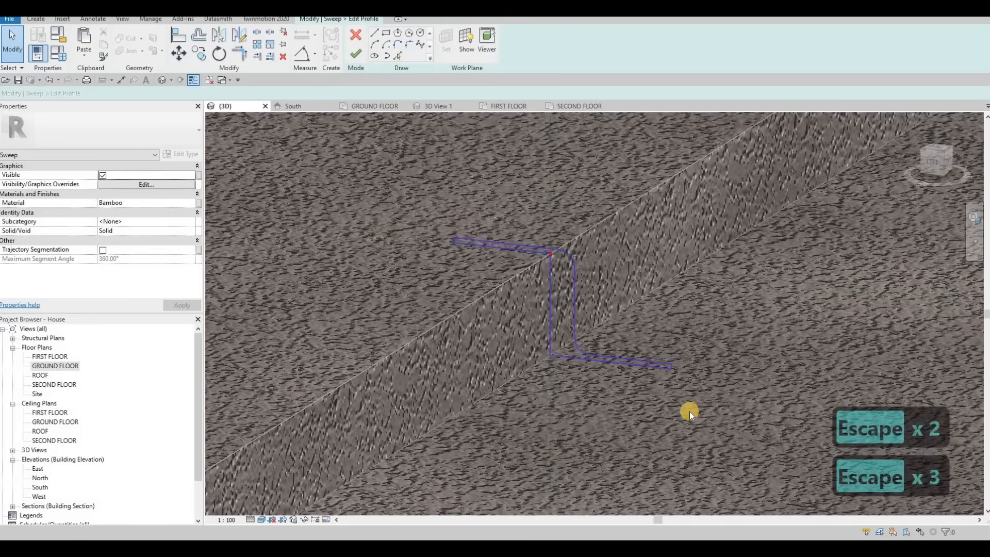
key("ctrl+c")
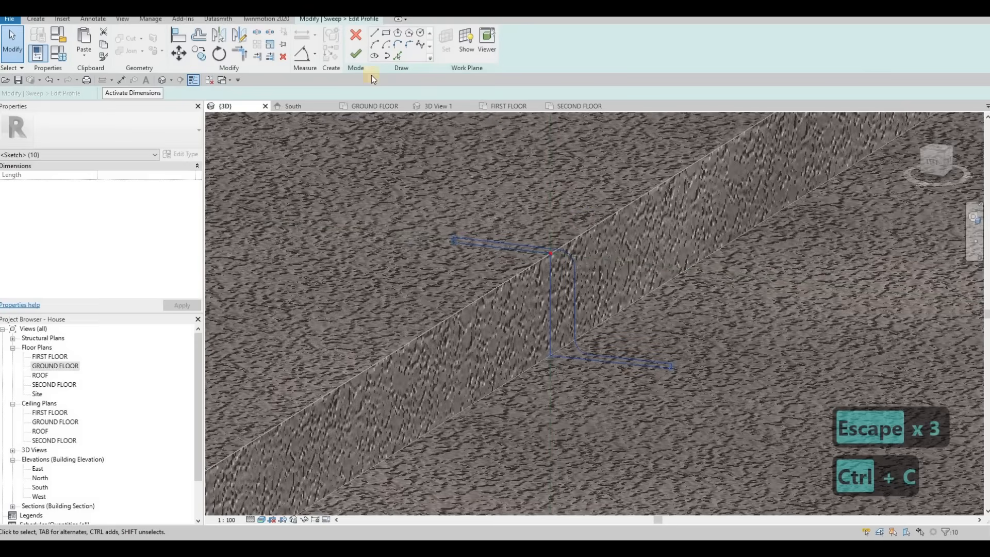
left_click(356, 54)
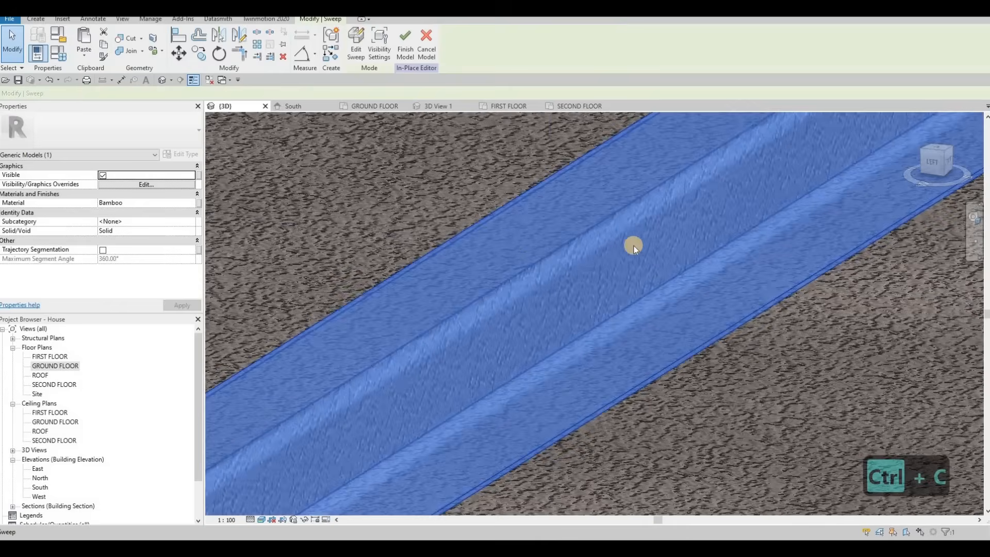
Orbit and zoom along the sidewalk to examine the finished curb sweep.
scroll(629, 248, "down", 5)
middle_click_drag(552, 328, 581, 316)
scroll(588, 294, "down", 3)
middle_click_drag(592, 272, 696, 154)
scroll(619, 202, "up", 4)
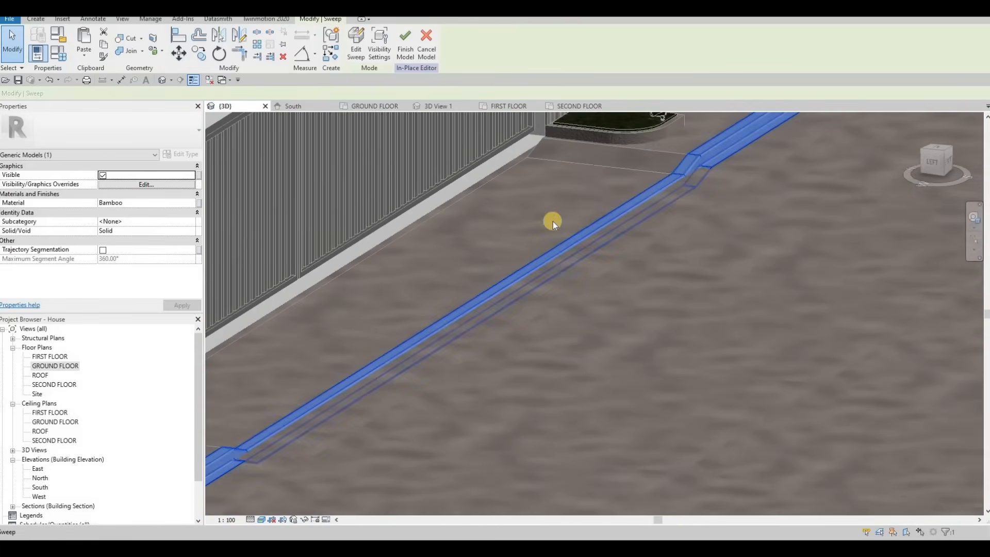
middle_click_drag(452, 286, 634, 258)
scroll(635, 258, "down", 1)
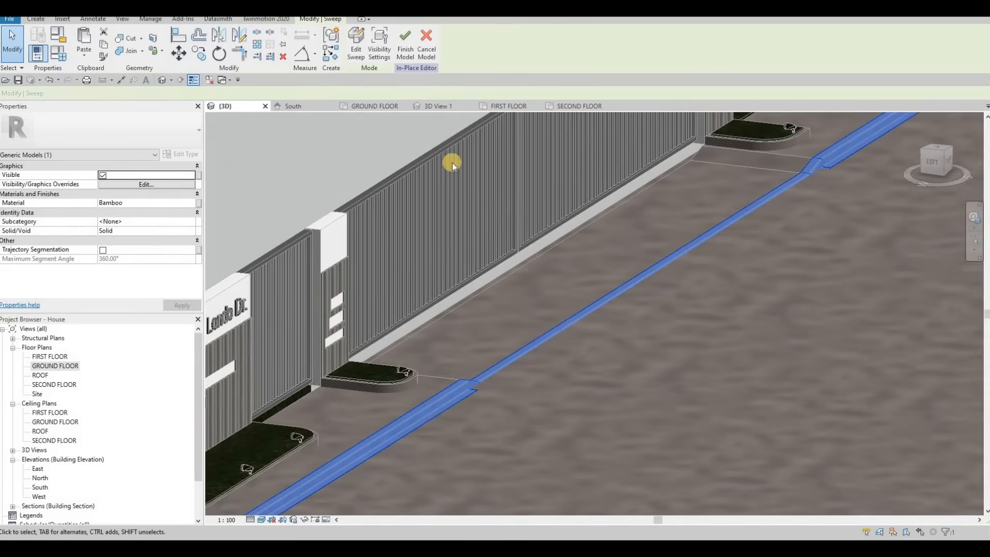
middle_click_drag(732, 387, 289, 134, "shift")
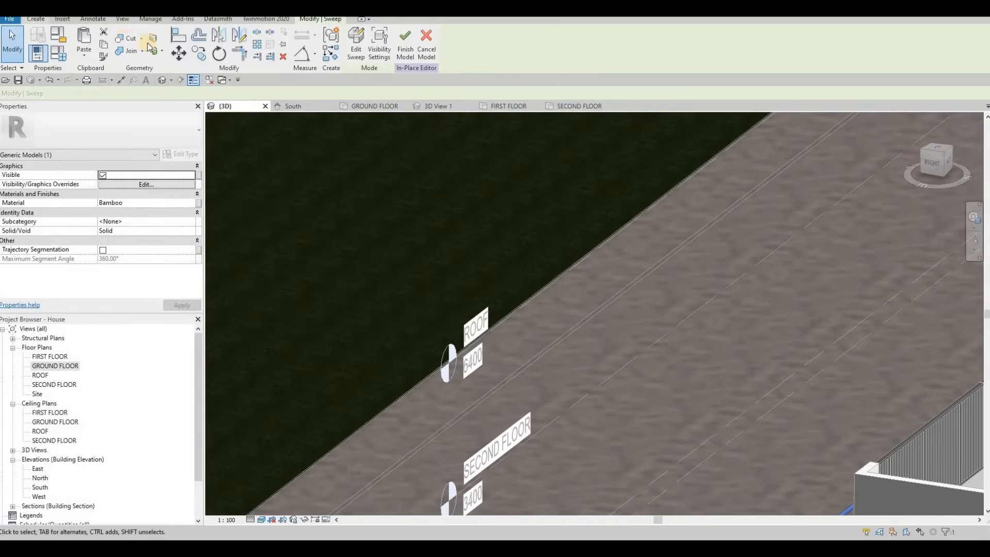
Start a second Sweep and pick the opposite sidewalk edge as its path.
left_click(35, 19)
left_click(152, 44)
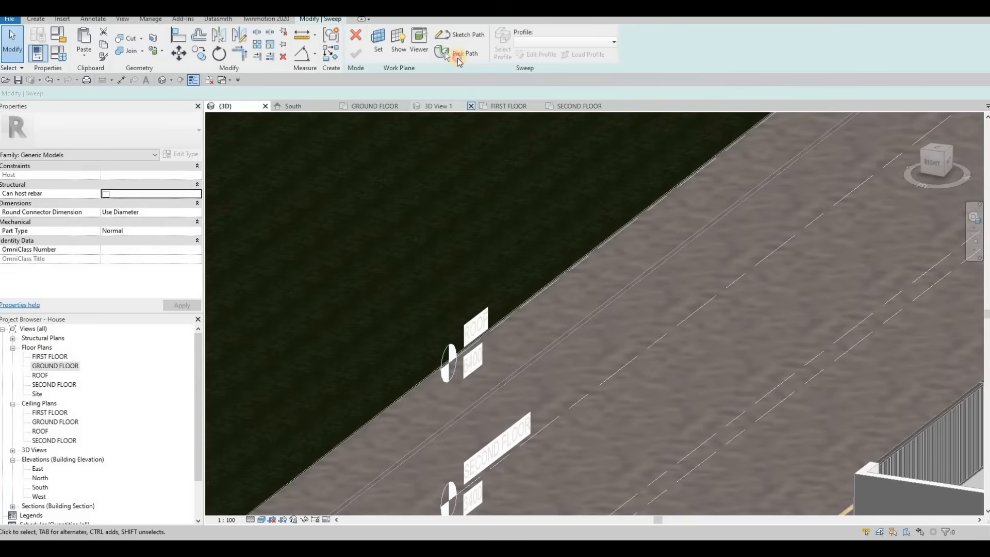
left_click(457, 58)
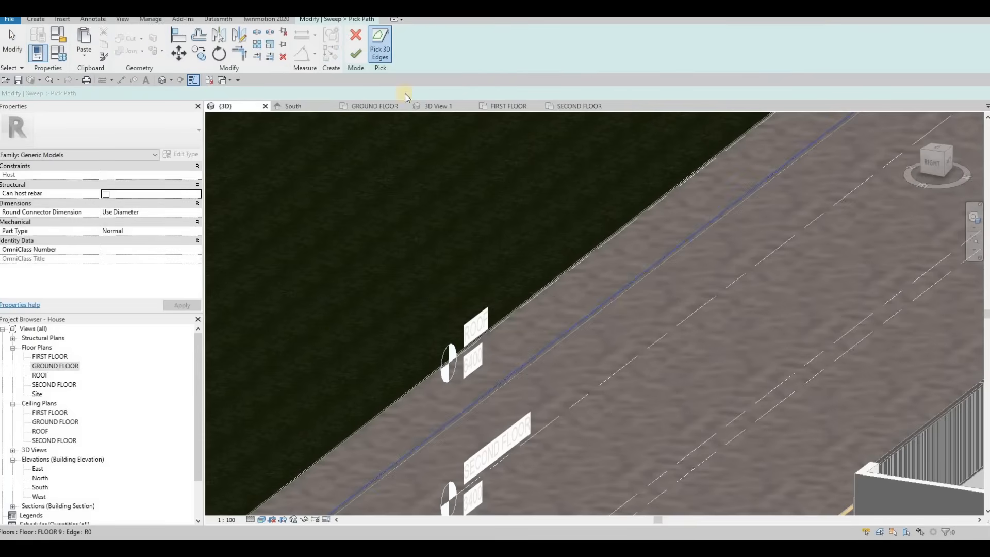
left_click(356, 53)
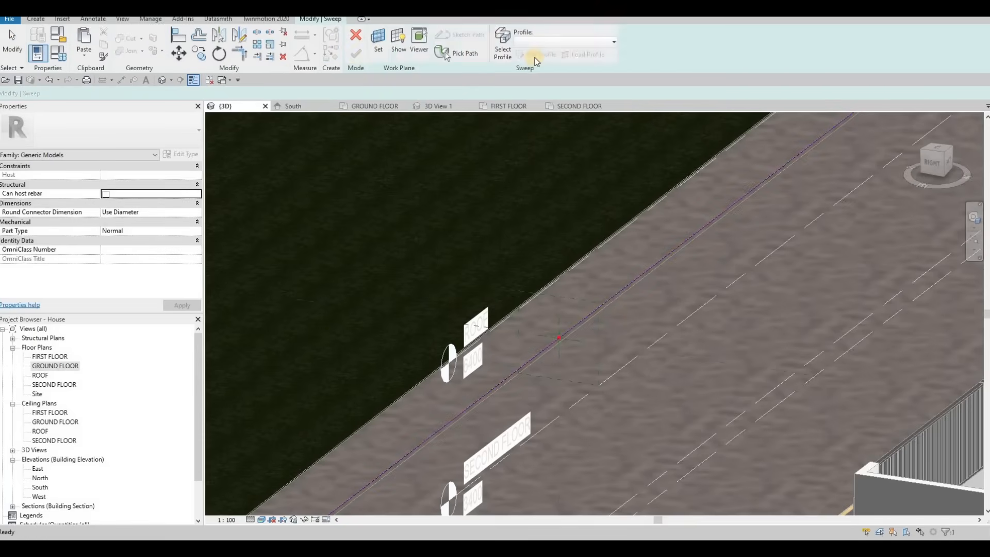
Edit the new sweep's profile and paste the copied profile lines into it.
left_click(531, 56)
scroll(571, 297, "up", 6)
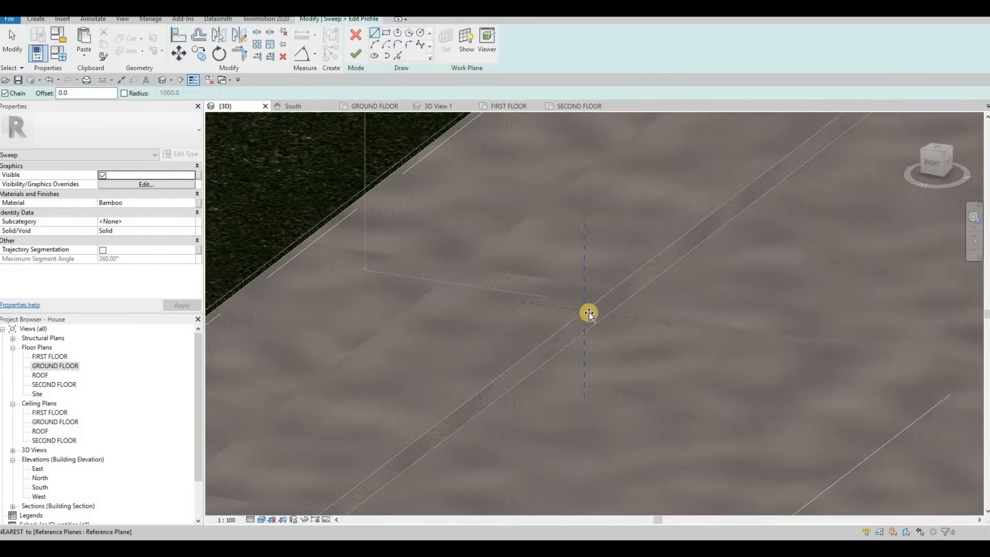
key("ctrl+v")
left_click(625, 331)
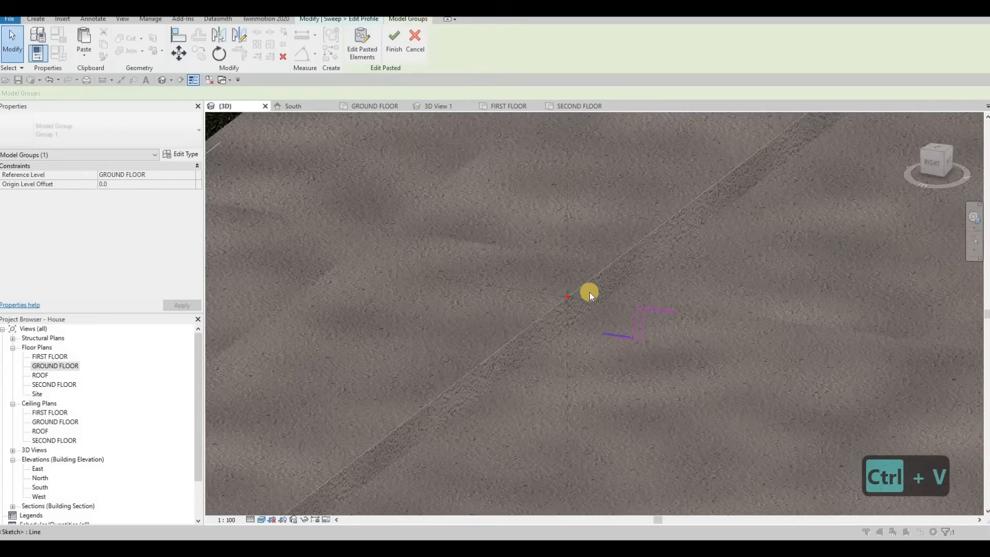
key("Escape")
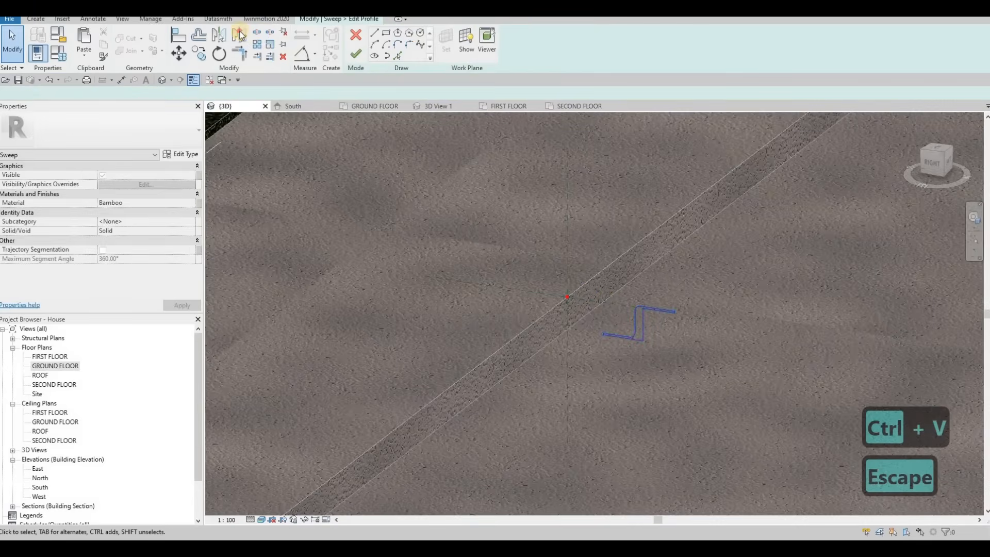
Copy the pasted profile closer to the path's reference point and delete the original pasted lines.
scroll(590, 328, "up", 2)
left_click(591, 333)
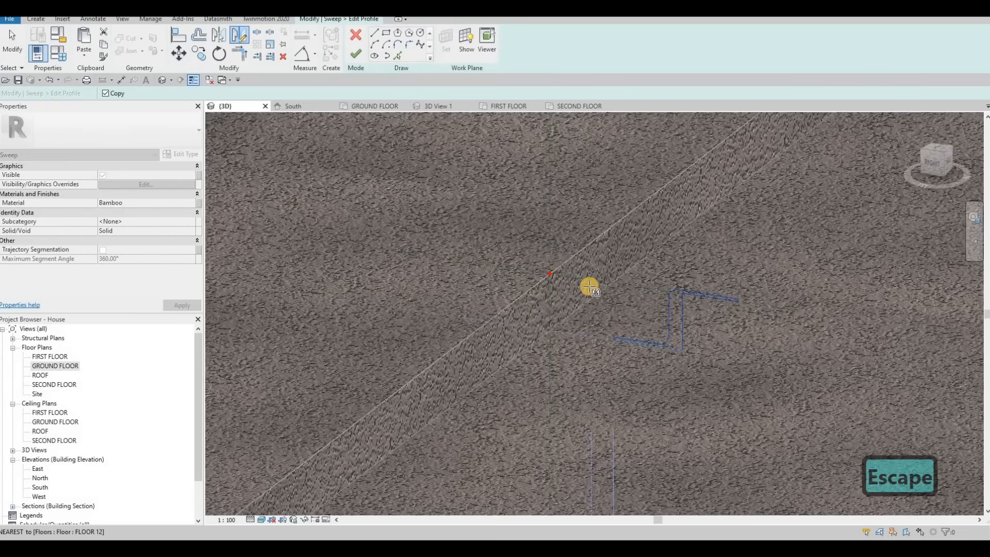
left_click(590, 287)
key("Escape")
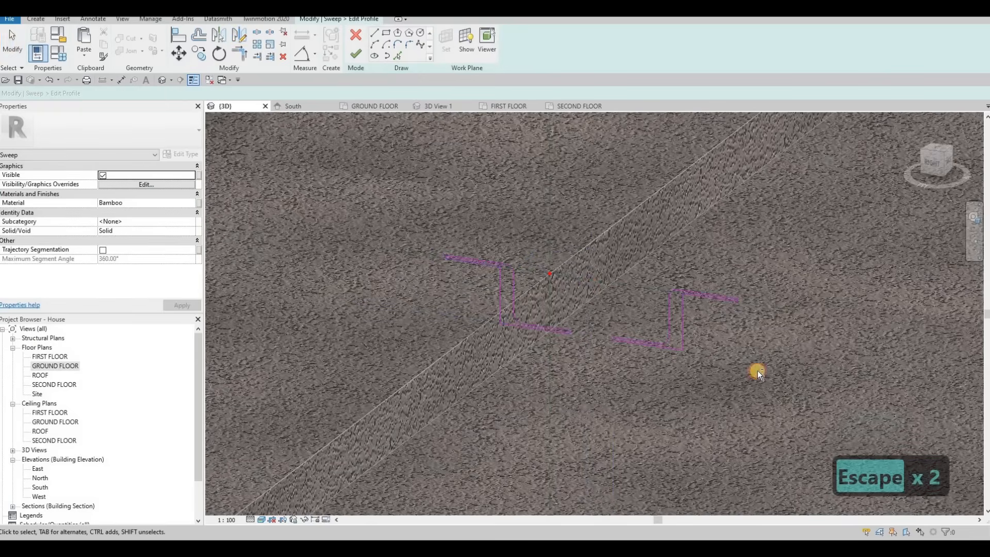
left_click_drag(756, 369, 577, 315)
key("Delete")
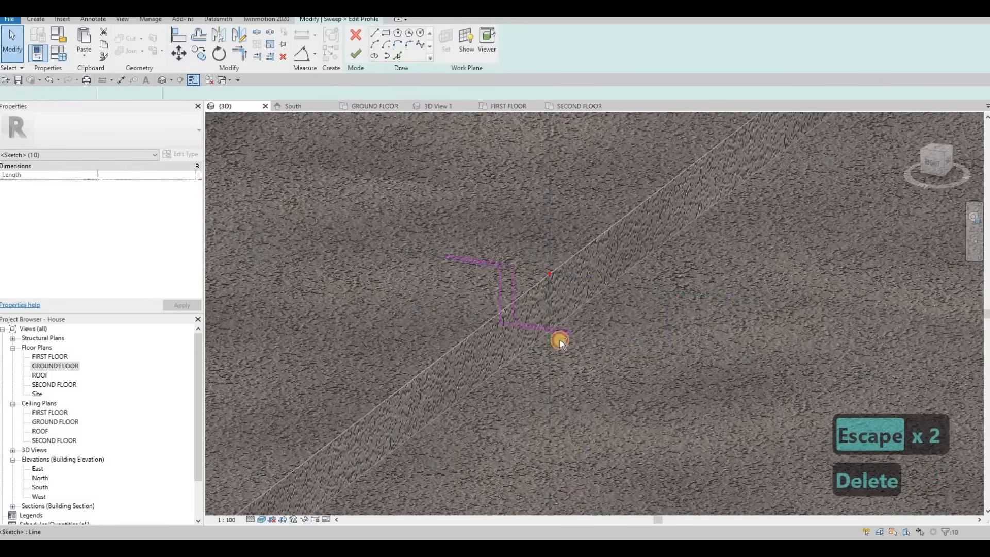
Move the profile so its corner snaps to the path's reference point, then finish editing the profile.
left_click_drag(424, 233, 574, 354)
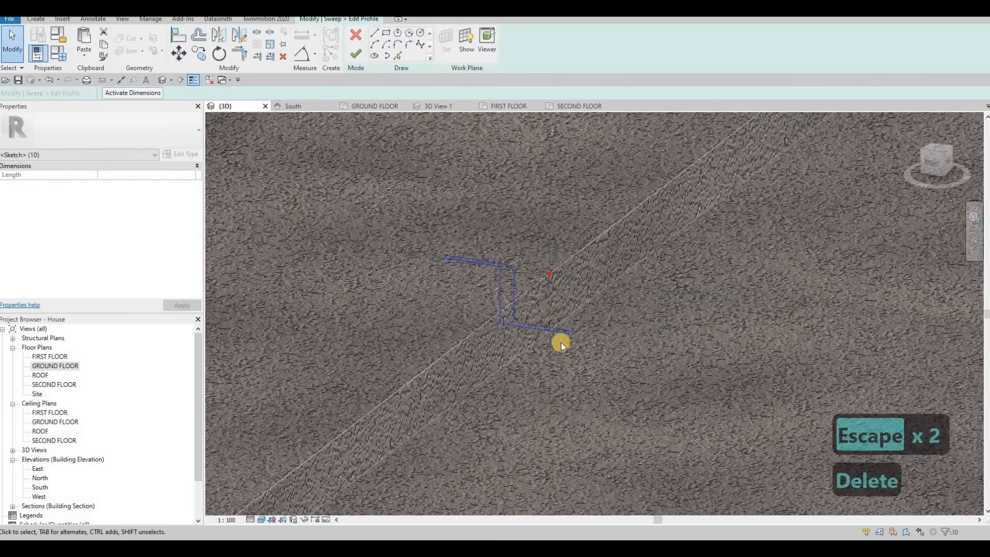
key("comma")
key("Escape")
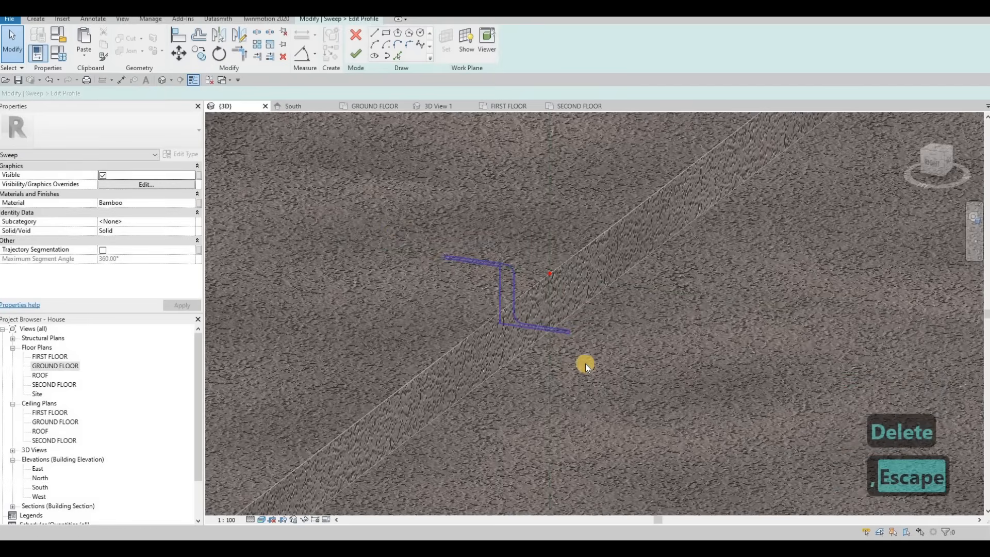
key("m")
key("v")
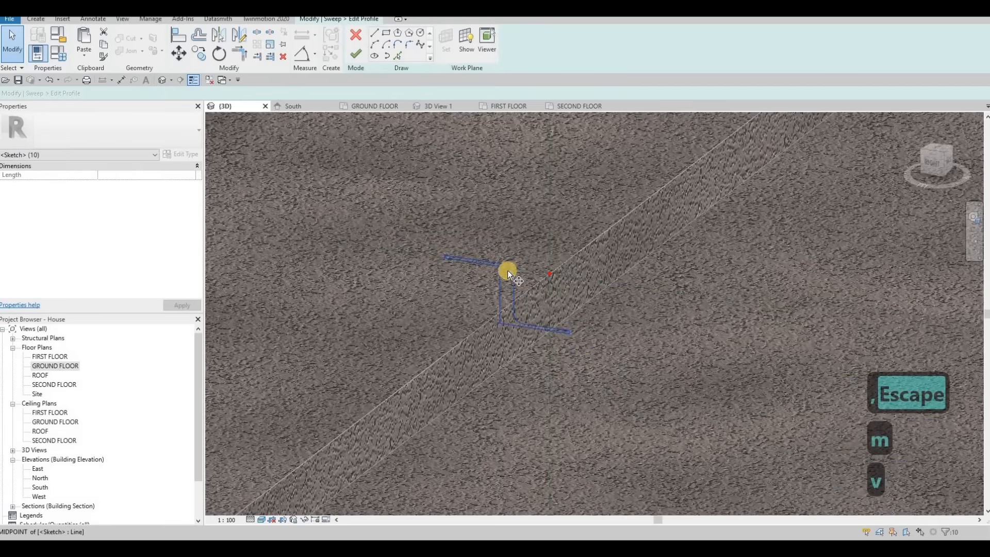
scroll(485, 271, "up", 2)
left_click(486, 266)
scroll(486, 266, "up", 2)
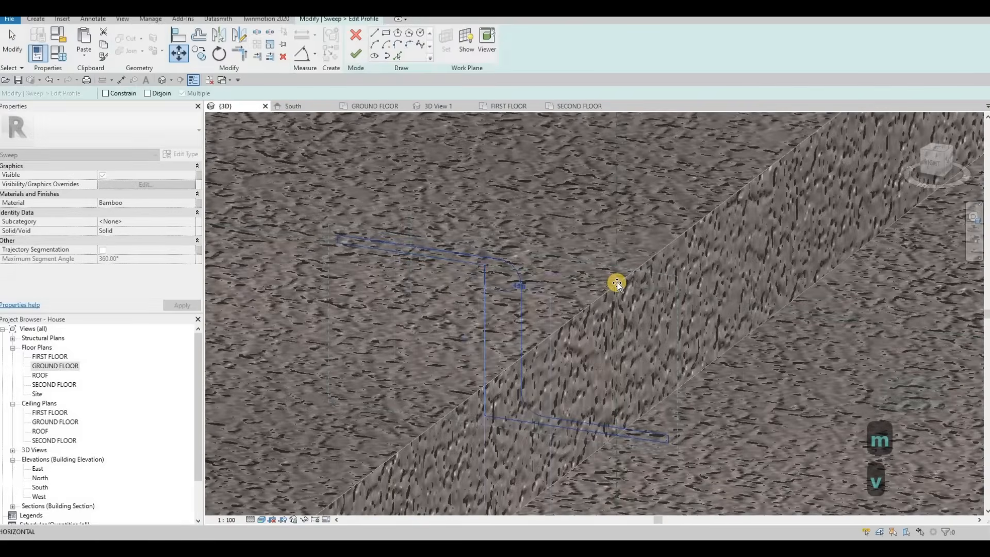
left_click(555, 265)
scroll(555, 264, "down", 5)
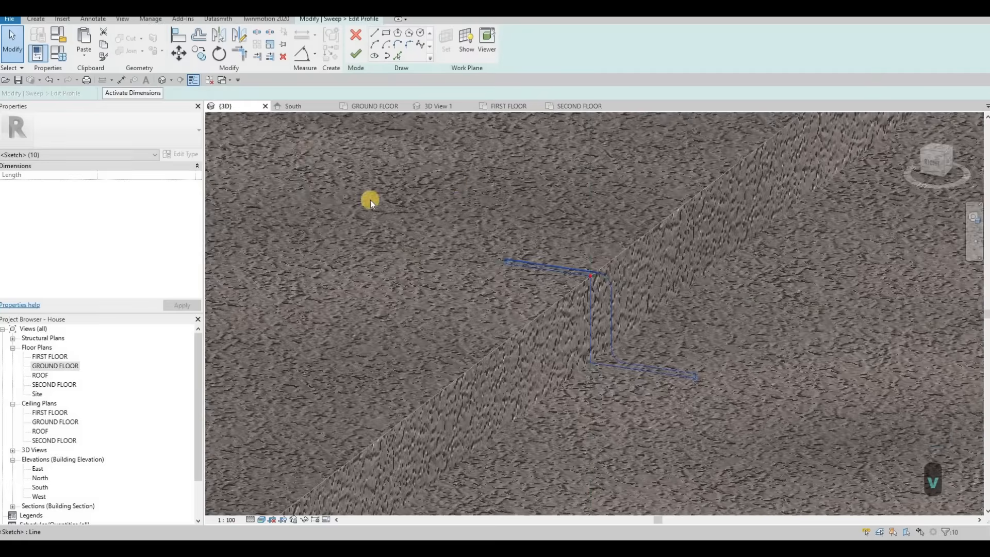
key("Escape")
left_click(355, 54)
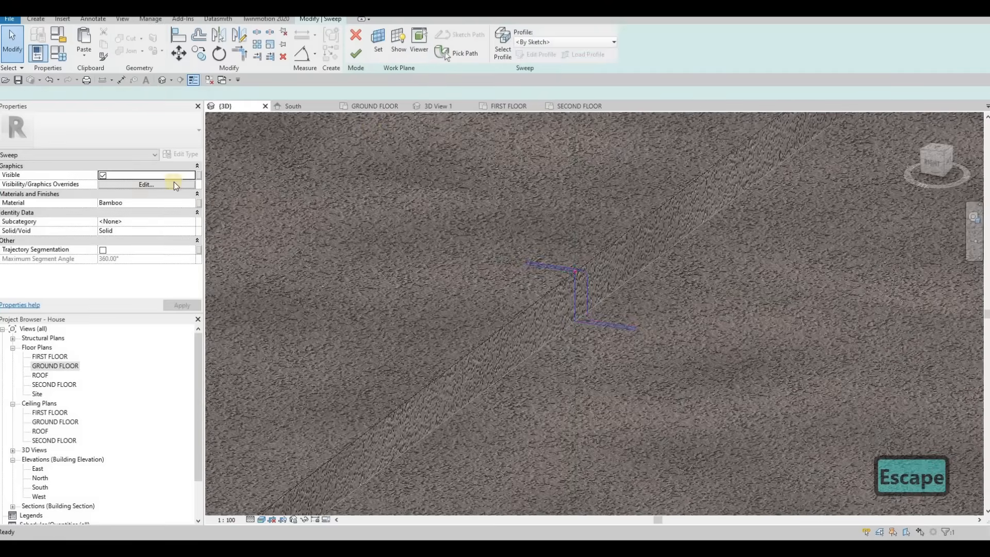
Finish the second sweep and complete the in-place curb model.
left_click(355, 53)
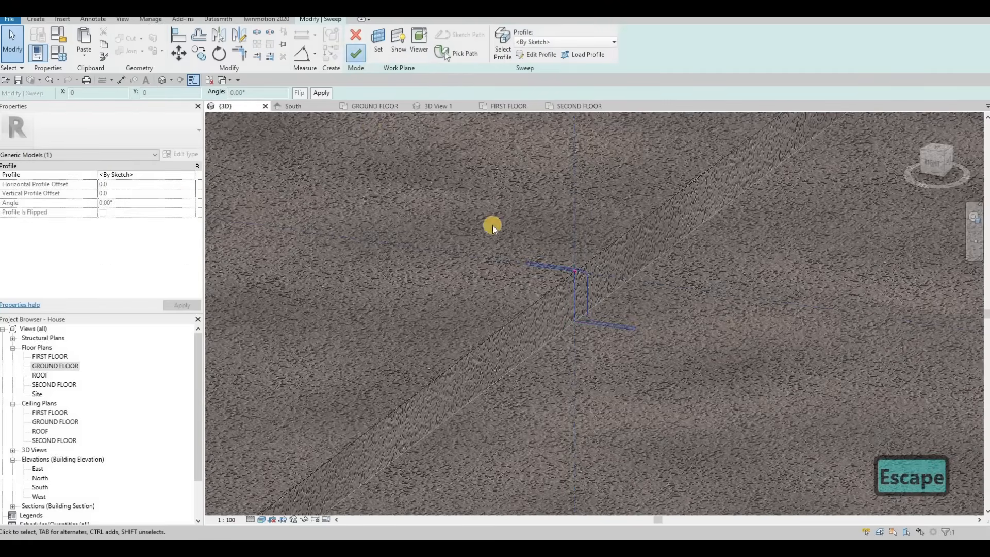
left_click(413, 53)
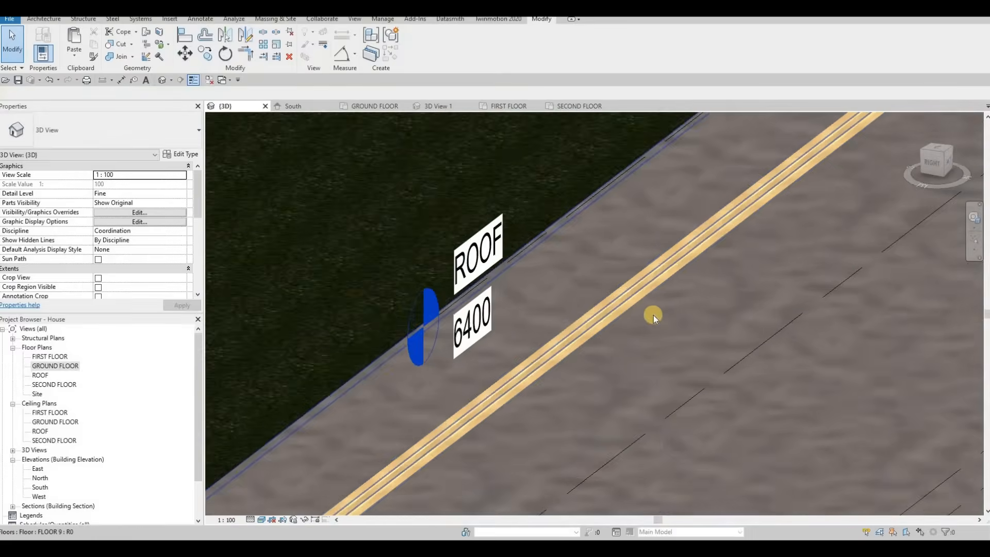
key("Escape")
key("Escape")
Zoom and orbit around the 3D model to inspect the new curbs along the sidewalk edges.
scroll(654, 315, "down", 5)
middle_click_drag(709, 332, 838, 348, "shift")
middle_click_drag(585, 338, 658, 317, "shift")
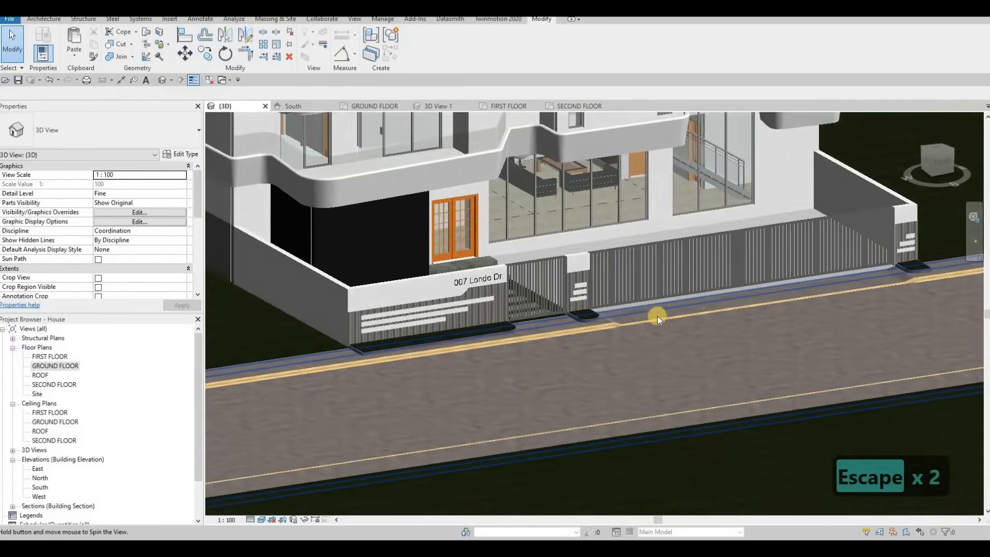
scroll(689, 355, "down", 3)
middle_click_drag(689, 356, 611, 364, "shift")
scroll(613, 364, "up", 3)
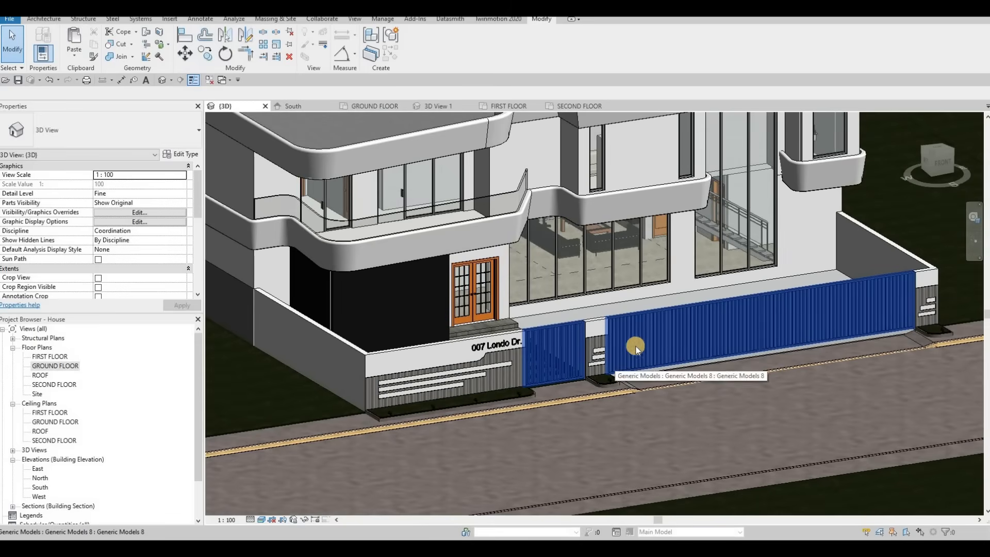
middle_click_drag(621, 363, 596, 341, "shift")
scroll(691, 362, "down", 5)
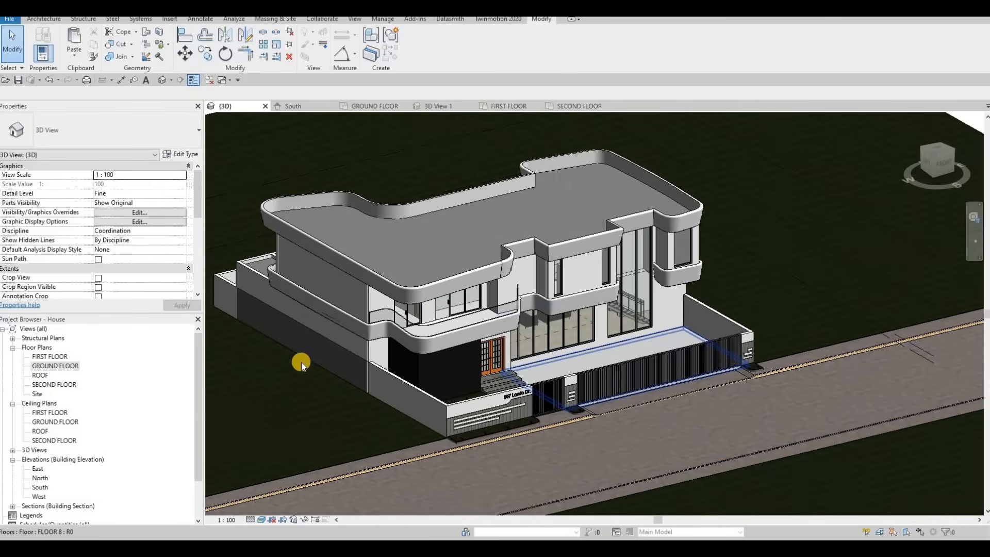
scroll(112, 382, "down", 2)
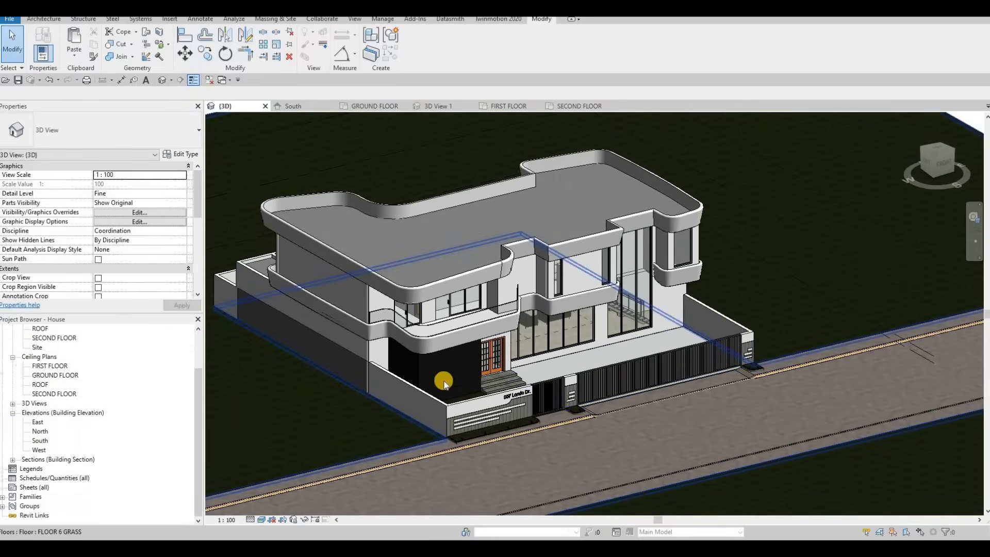